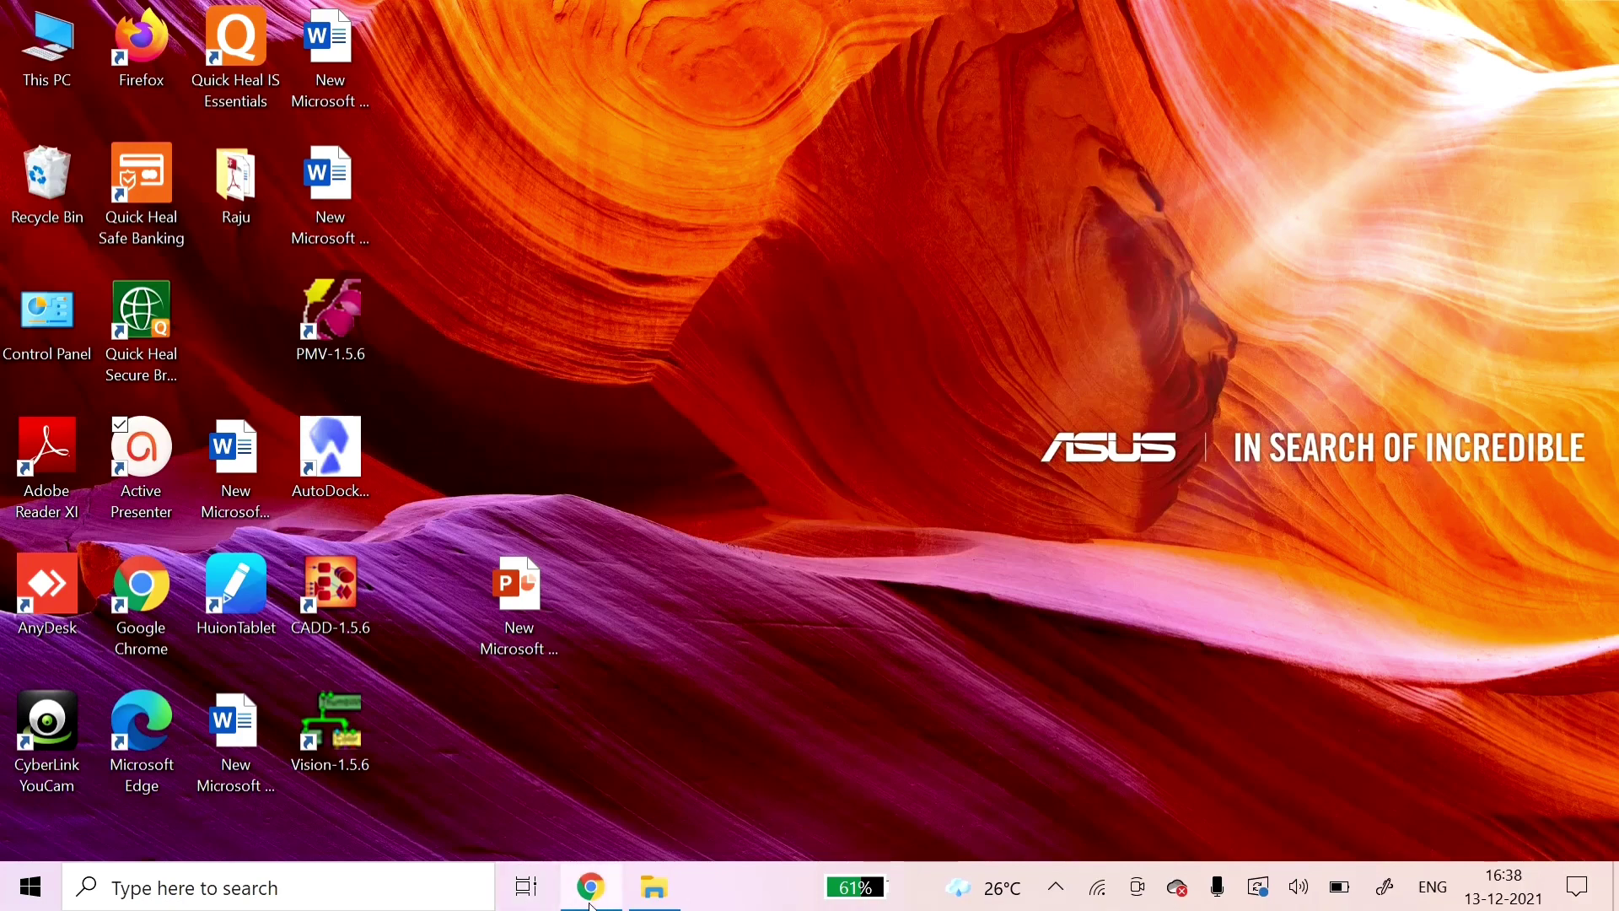
# Search Google for "csir net" in a new Chrome tab and open the official csirnet.nta.nic.in website.
pyautogui.click(592, 899)
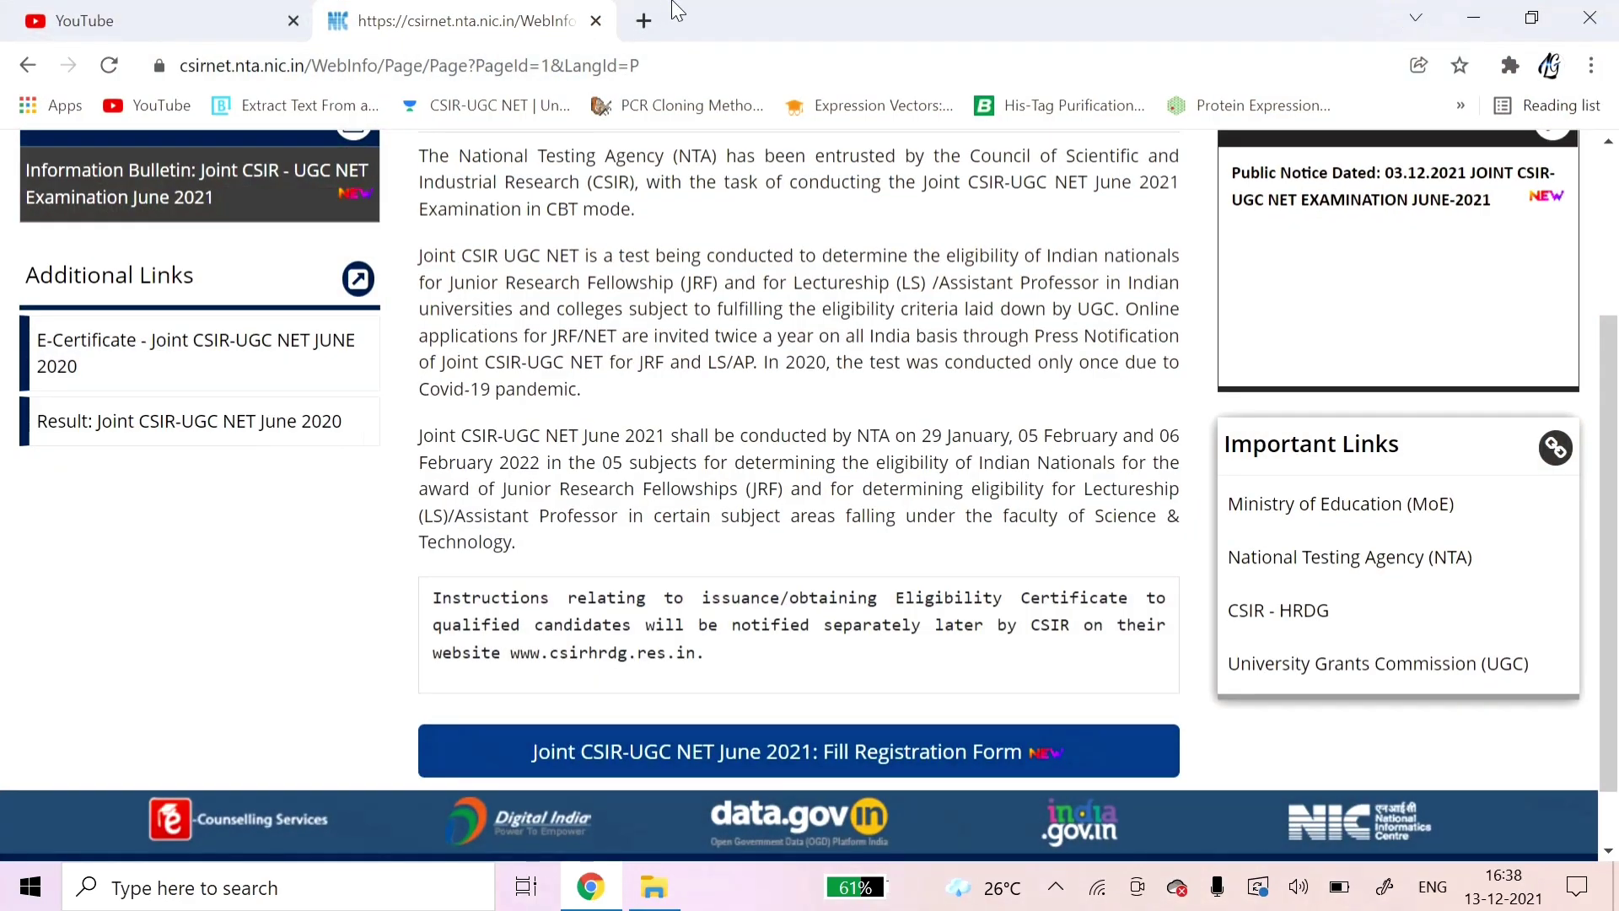
pyautogui.click(642, 21)
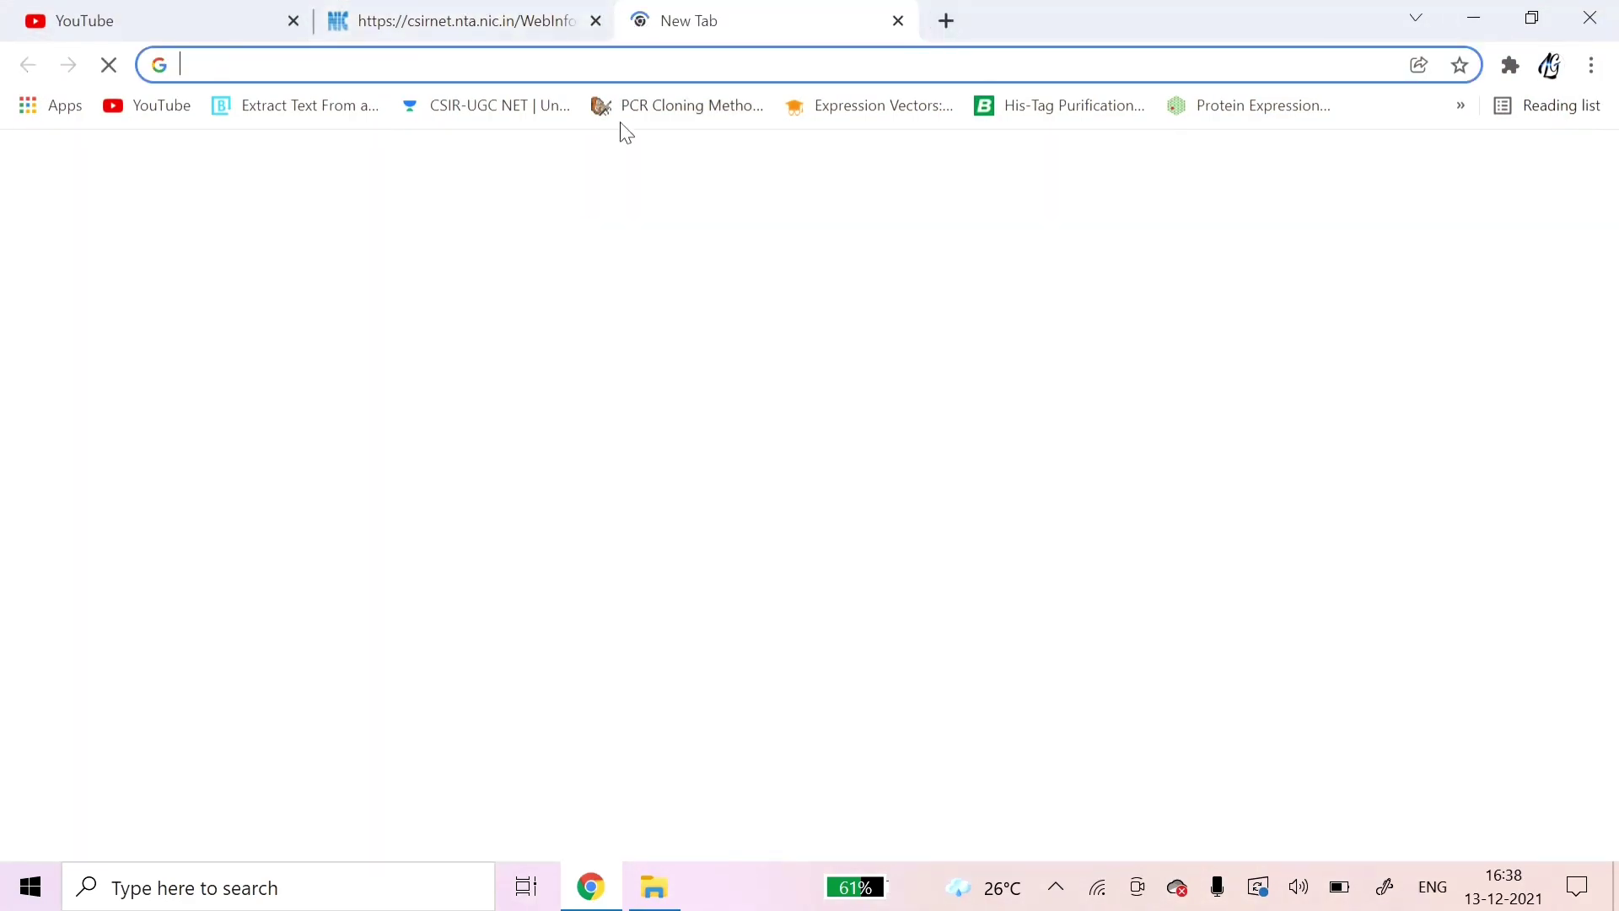
pyautogui.write('csir net')
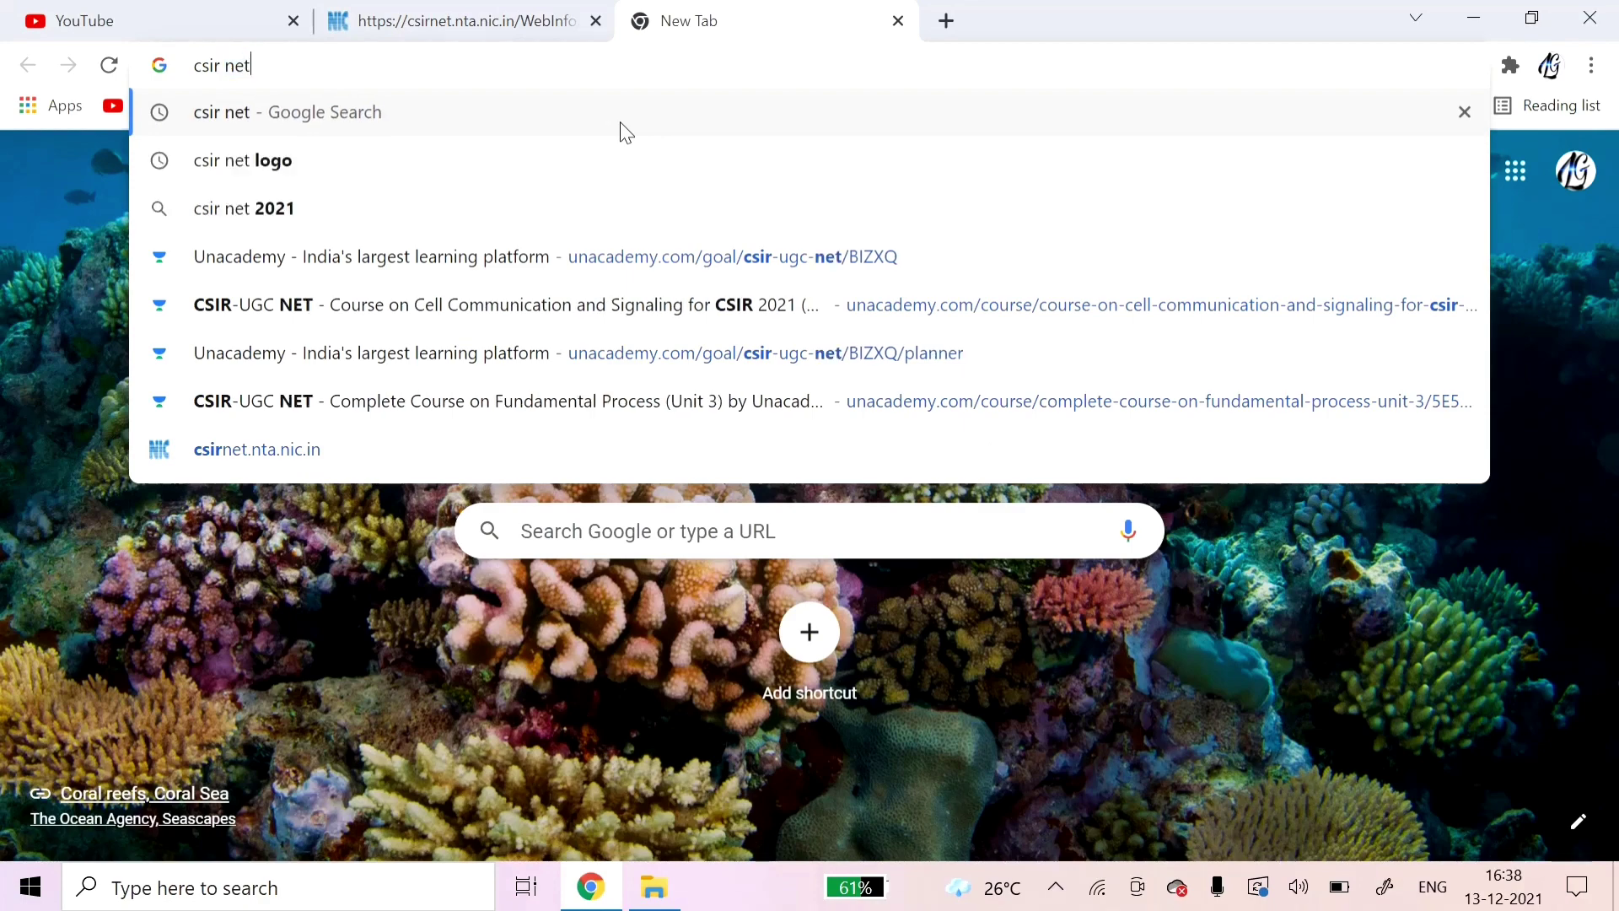
pyautogui.press('Return')
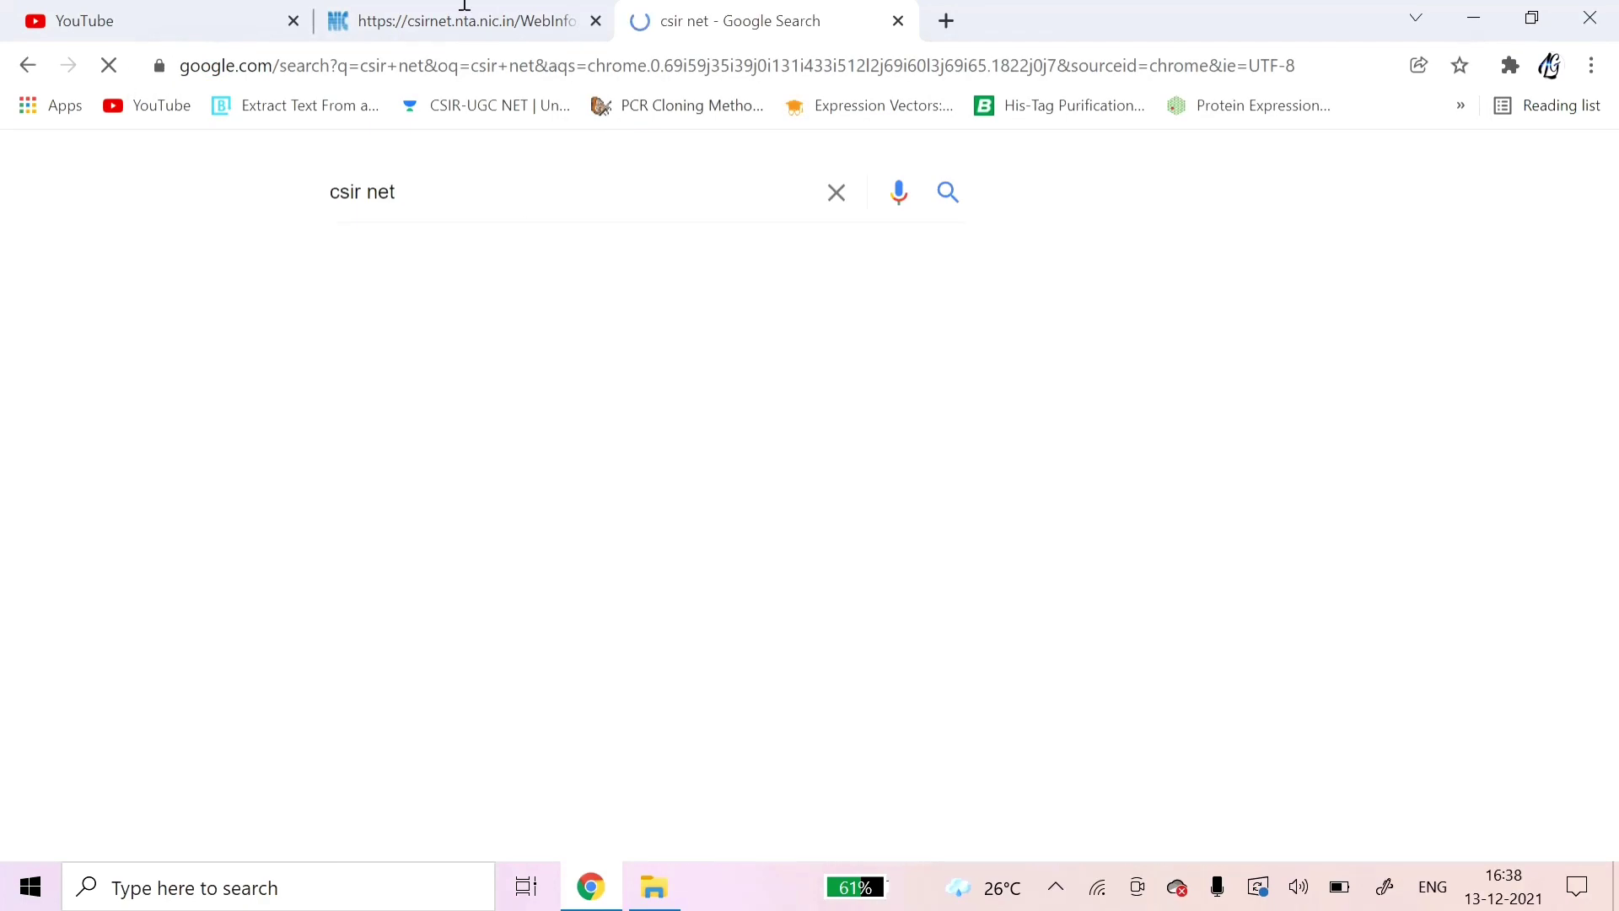
pyautogui.scroll(-3, 34, 586)
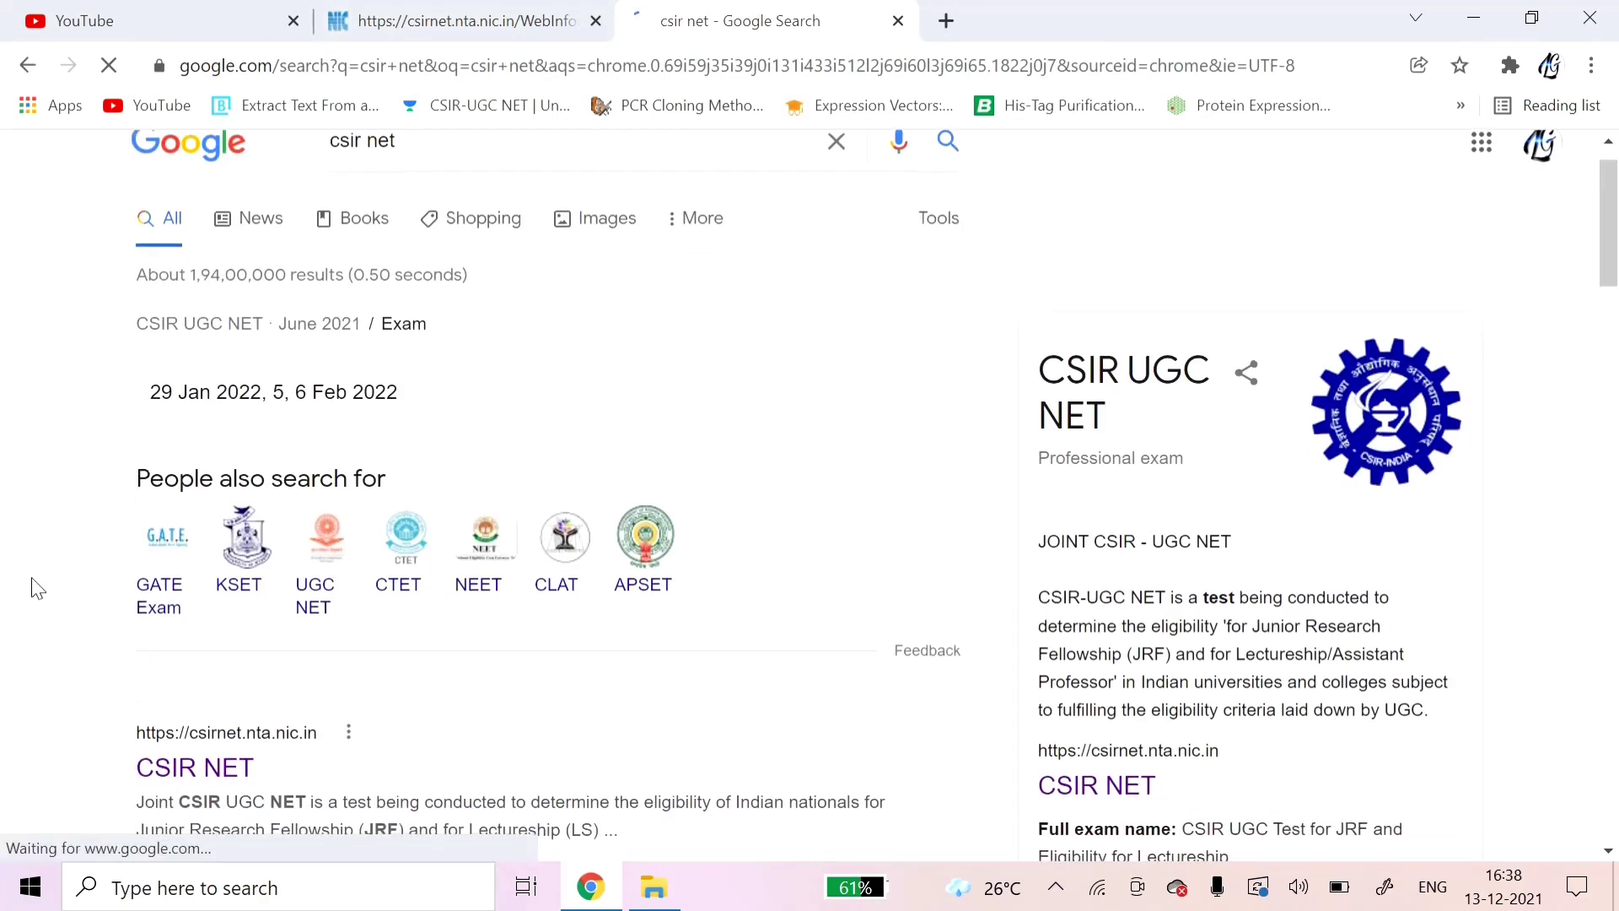
pyautogui.click(177, 563)
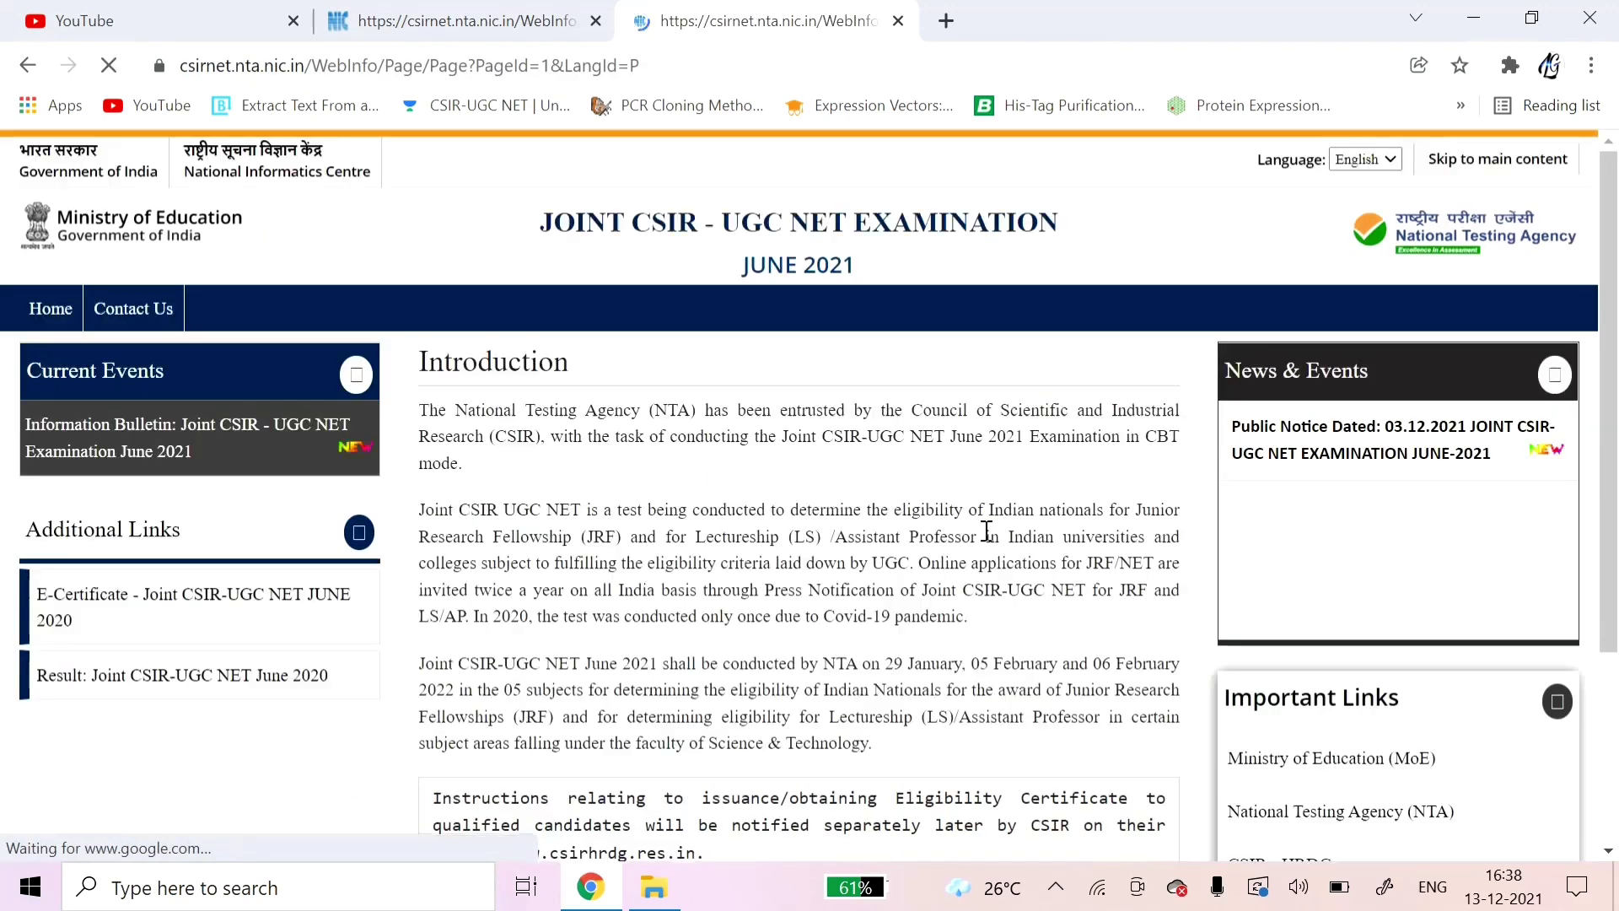
# Open the Joint CSIR-UGC NET June 2021 registration form page and close the two csirnet.nta.nic.in tabs.
pyautogui.scroll(-3, 928, 506)
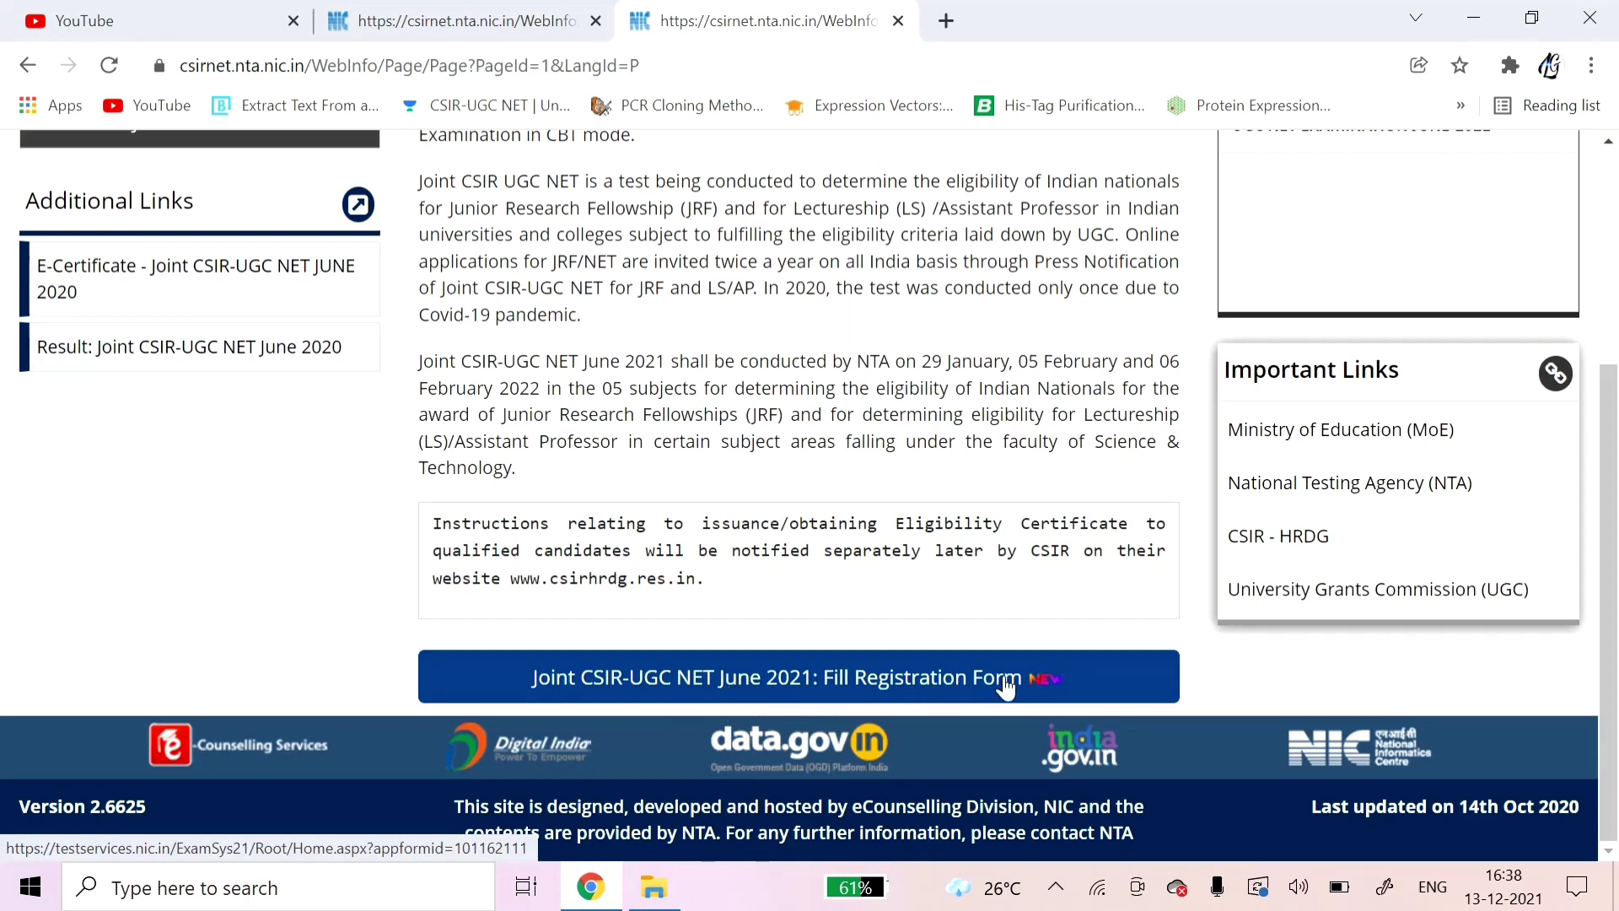
pyautogui.click(976, 692)
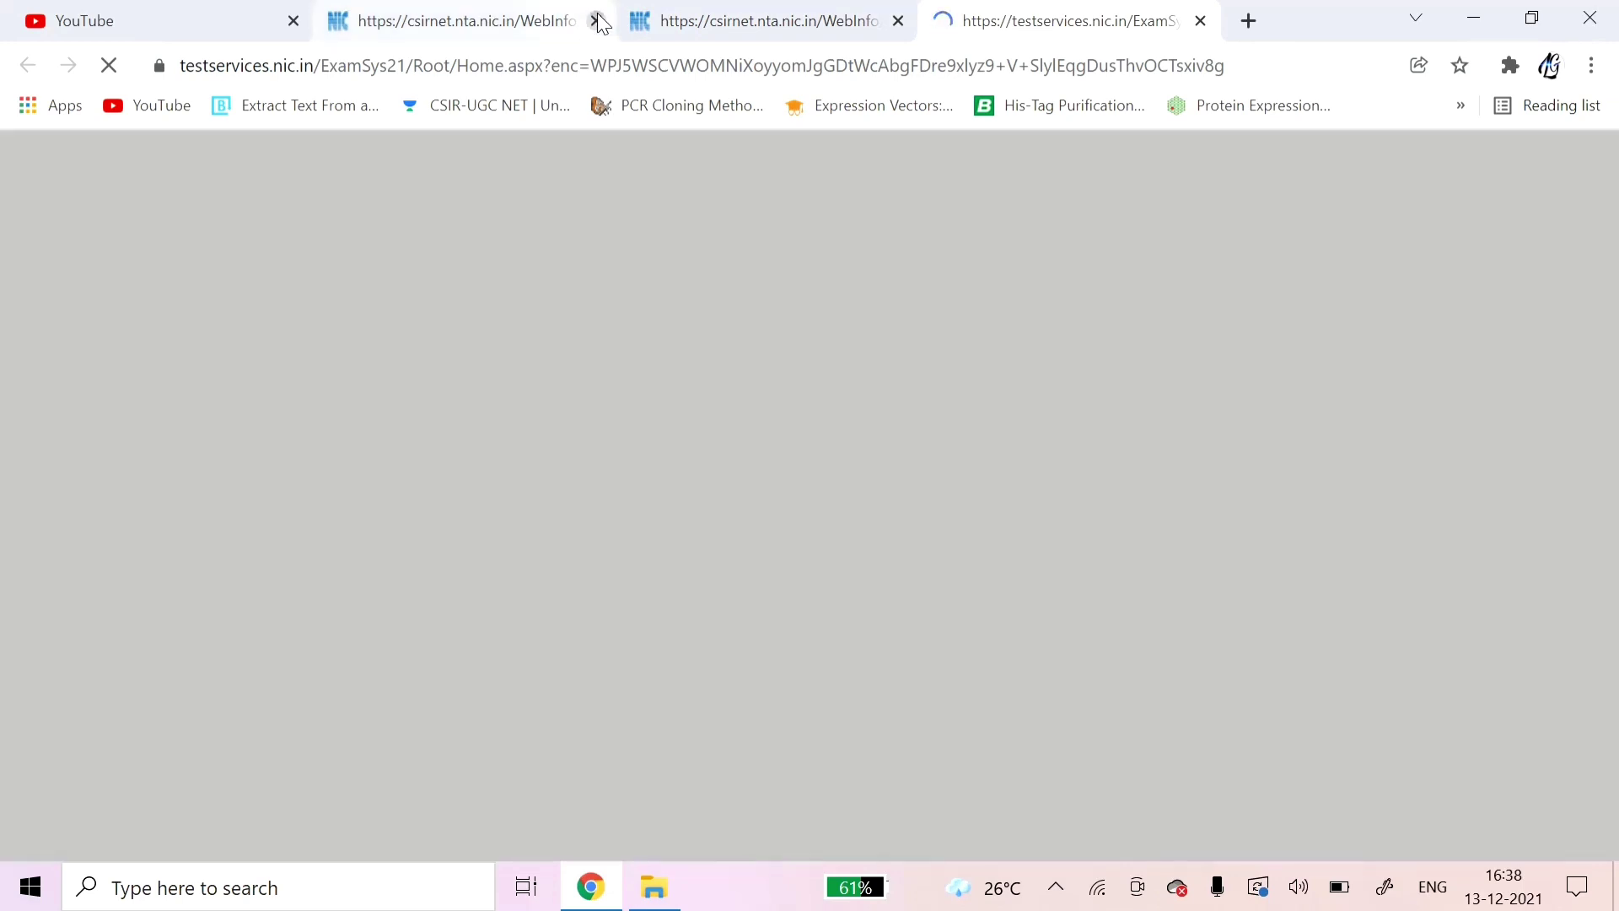
pyautogui.click(595, 20)
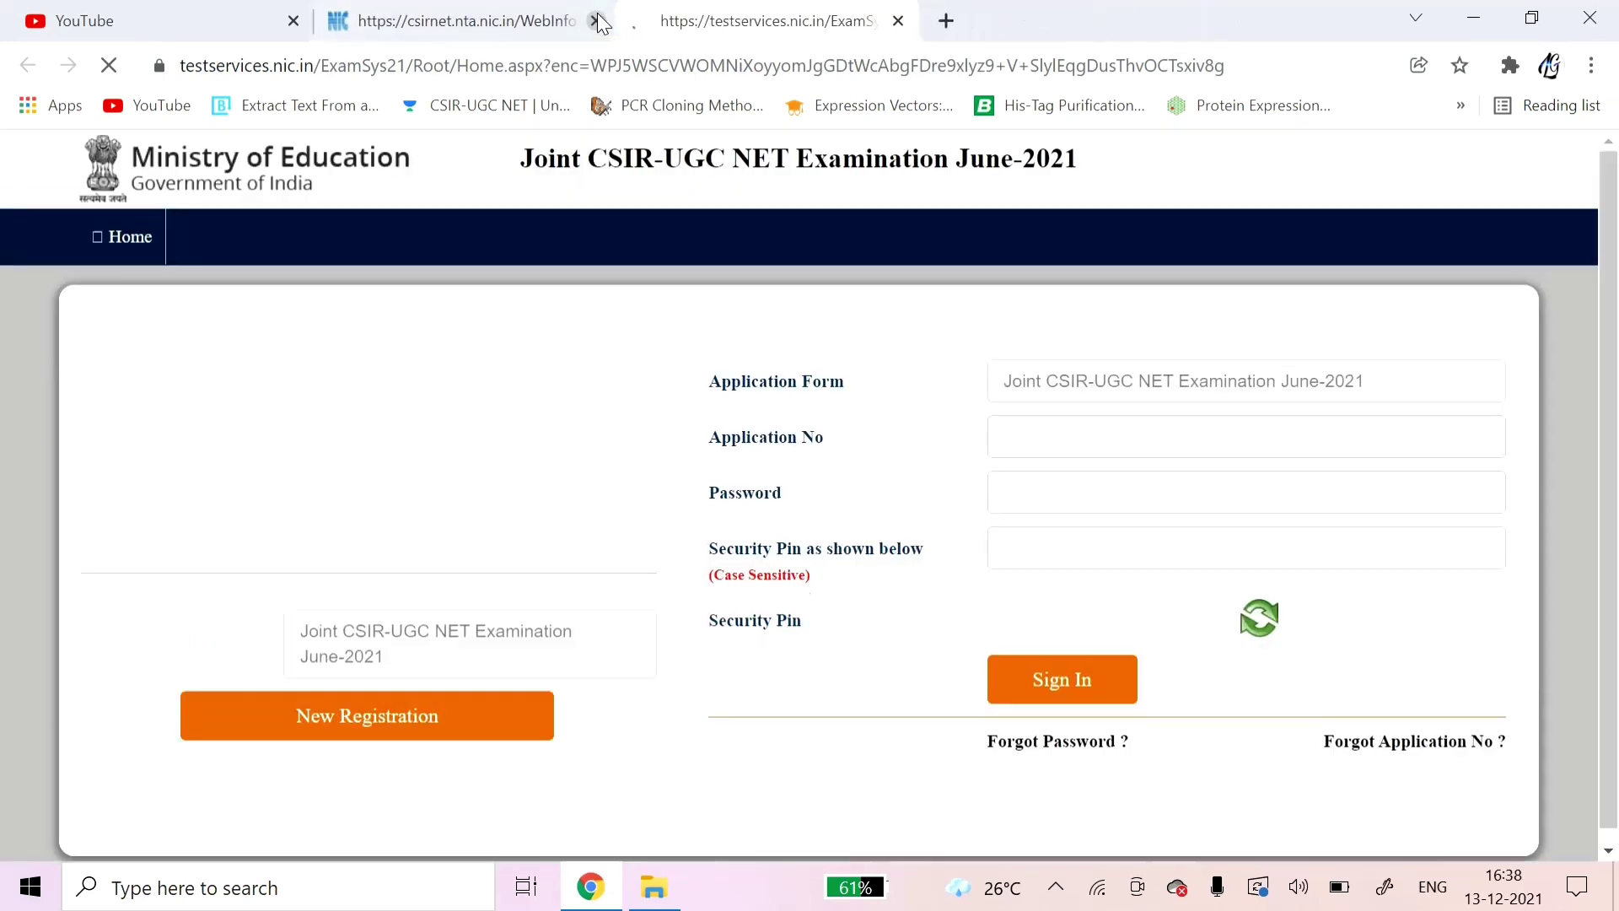
pyautogui.click(595, 20)
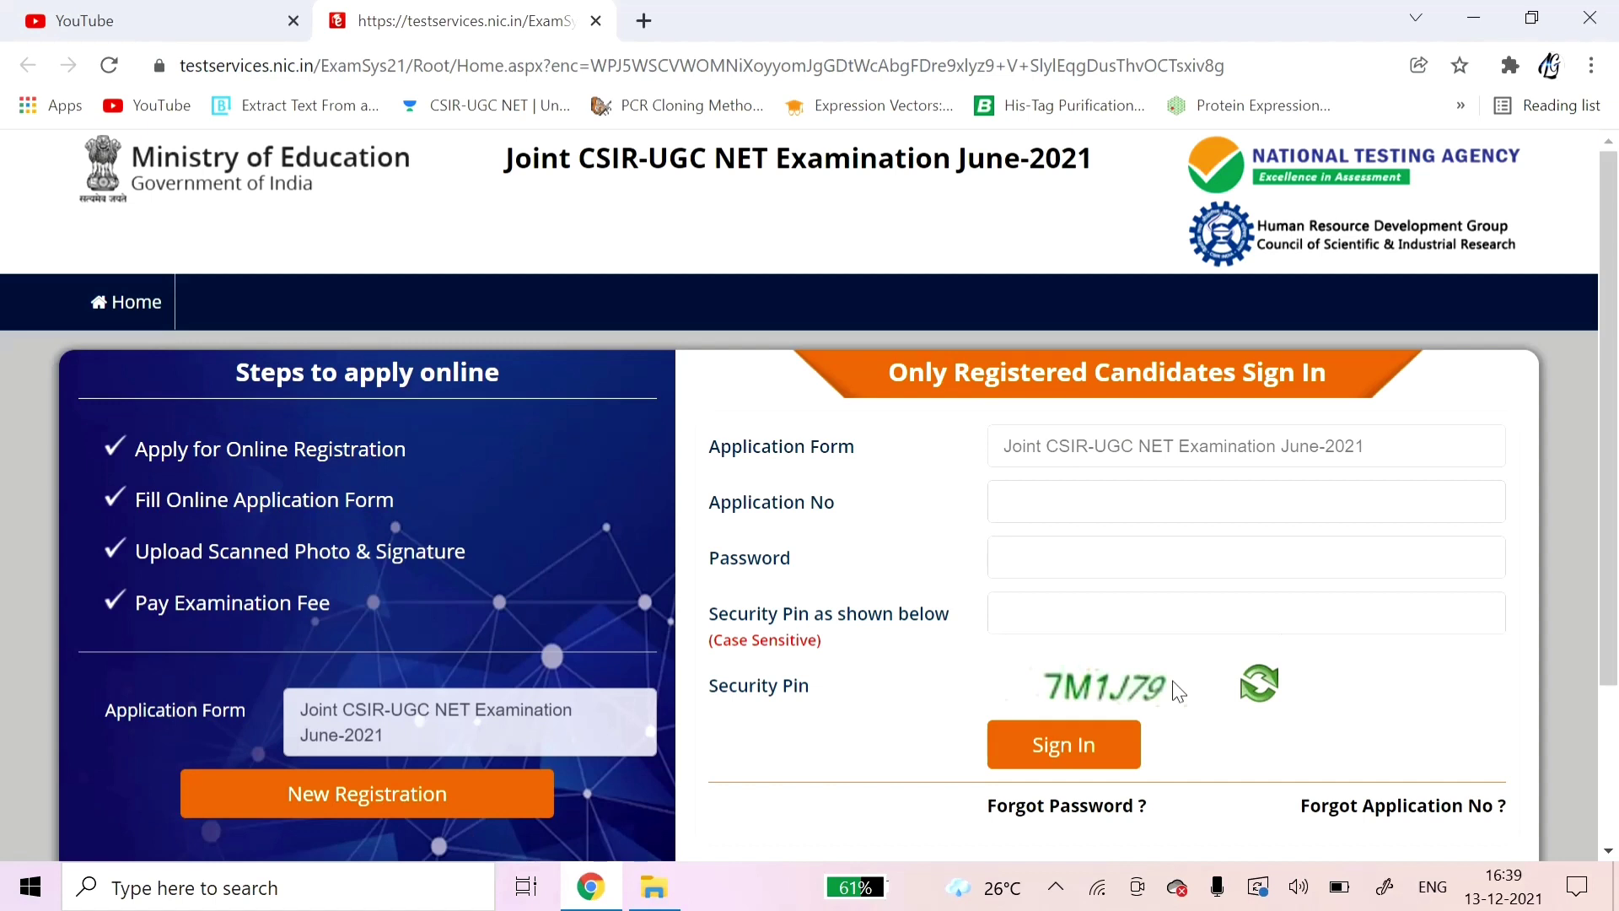
# Start a new registration, accept the declaration about the Information Bulletin and instructions, and proceed to the registration form.
pyautogui.click(408, 814)
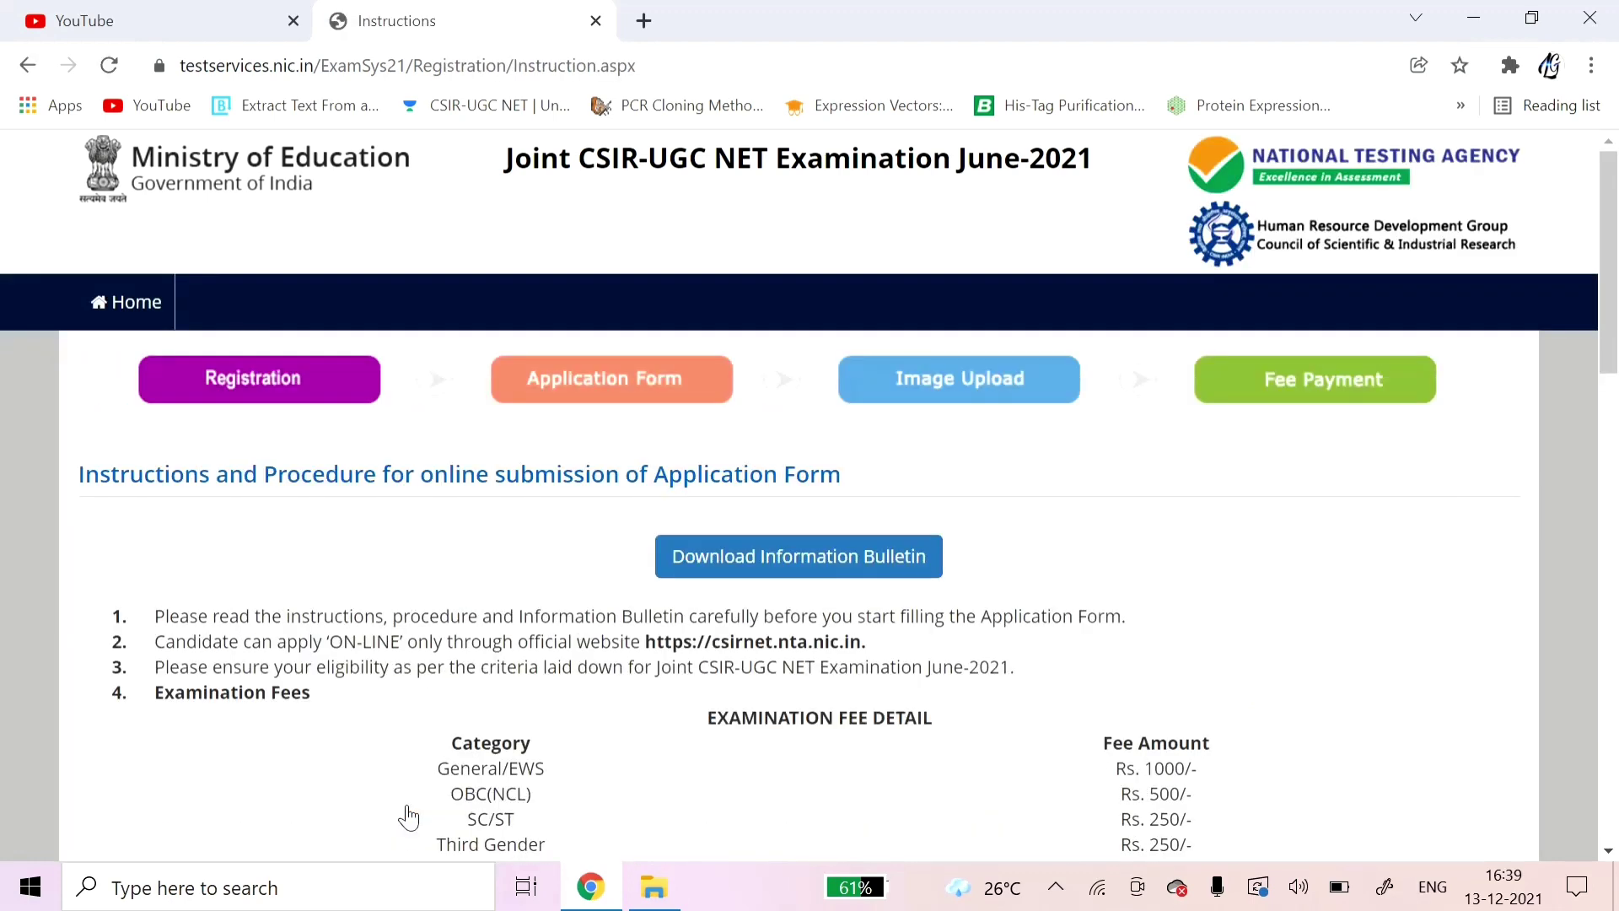
pyautogui.scroll(-2, 408, 815)
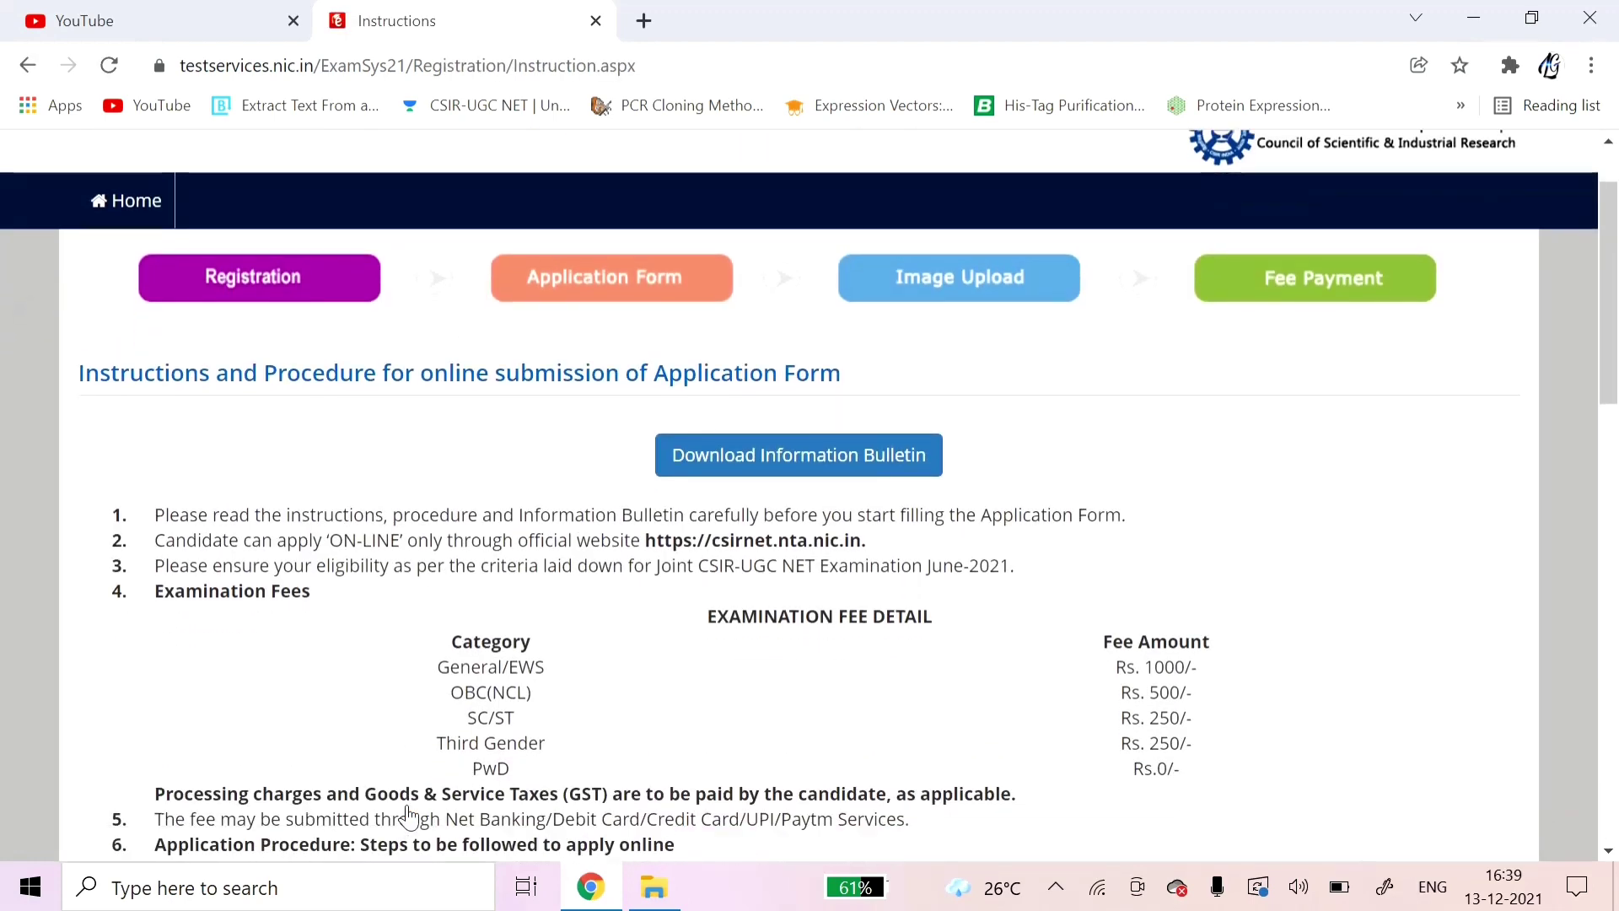
pyautogui.scroll(-2, 408, 814)
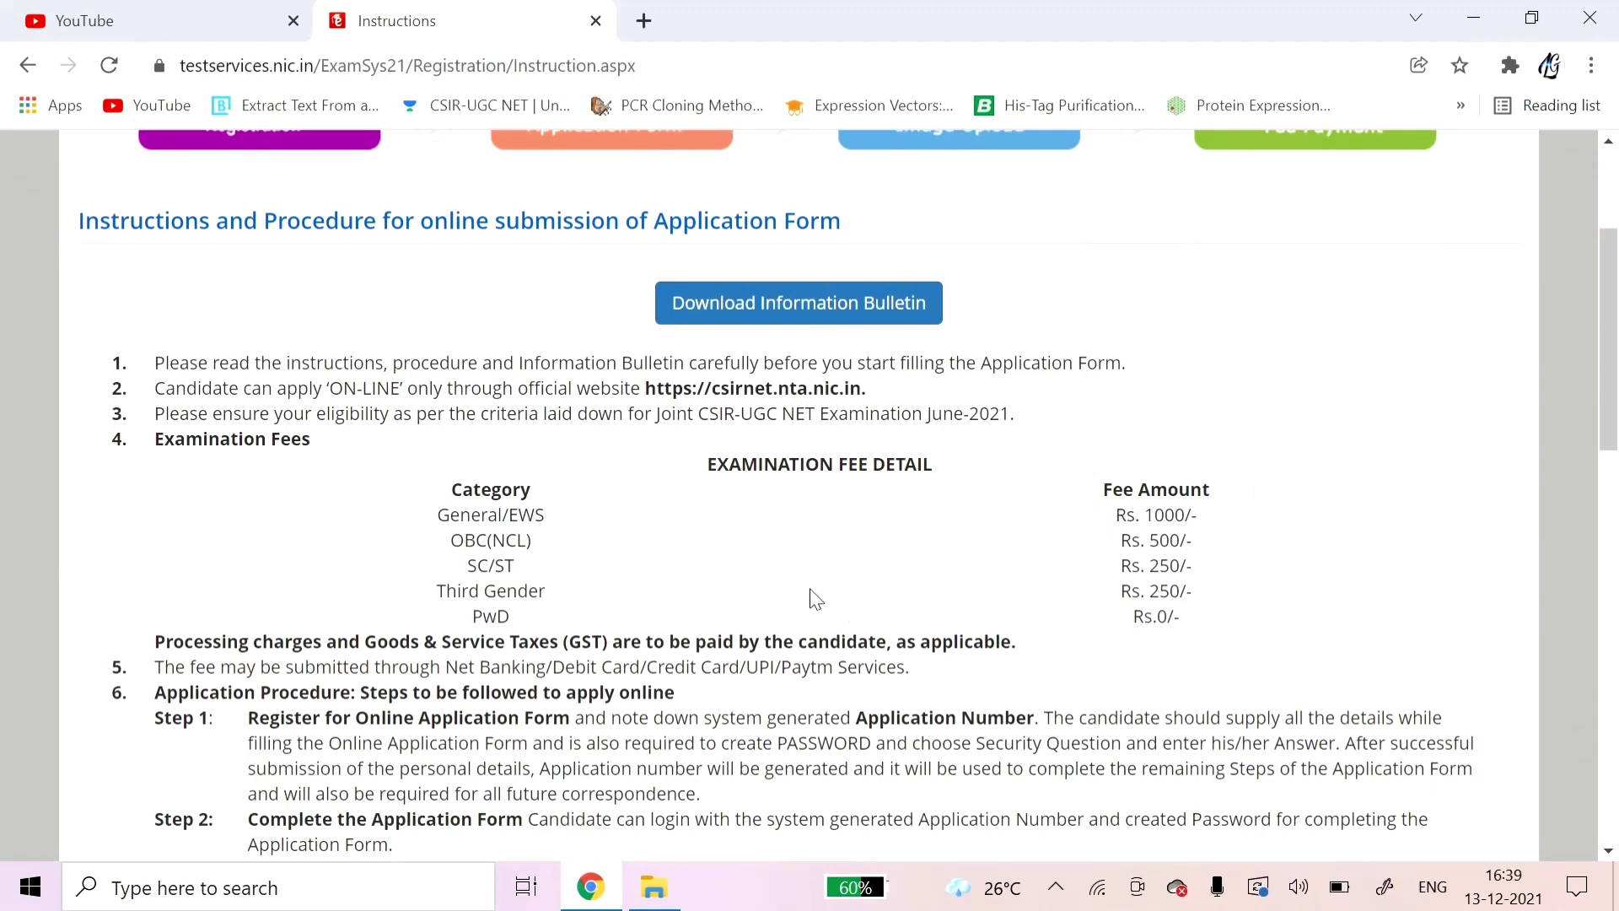
pyautogui.scroll(-15, 588, 645)
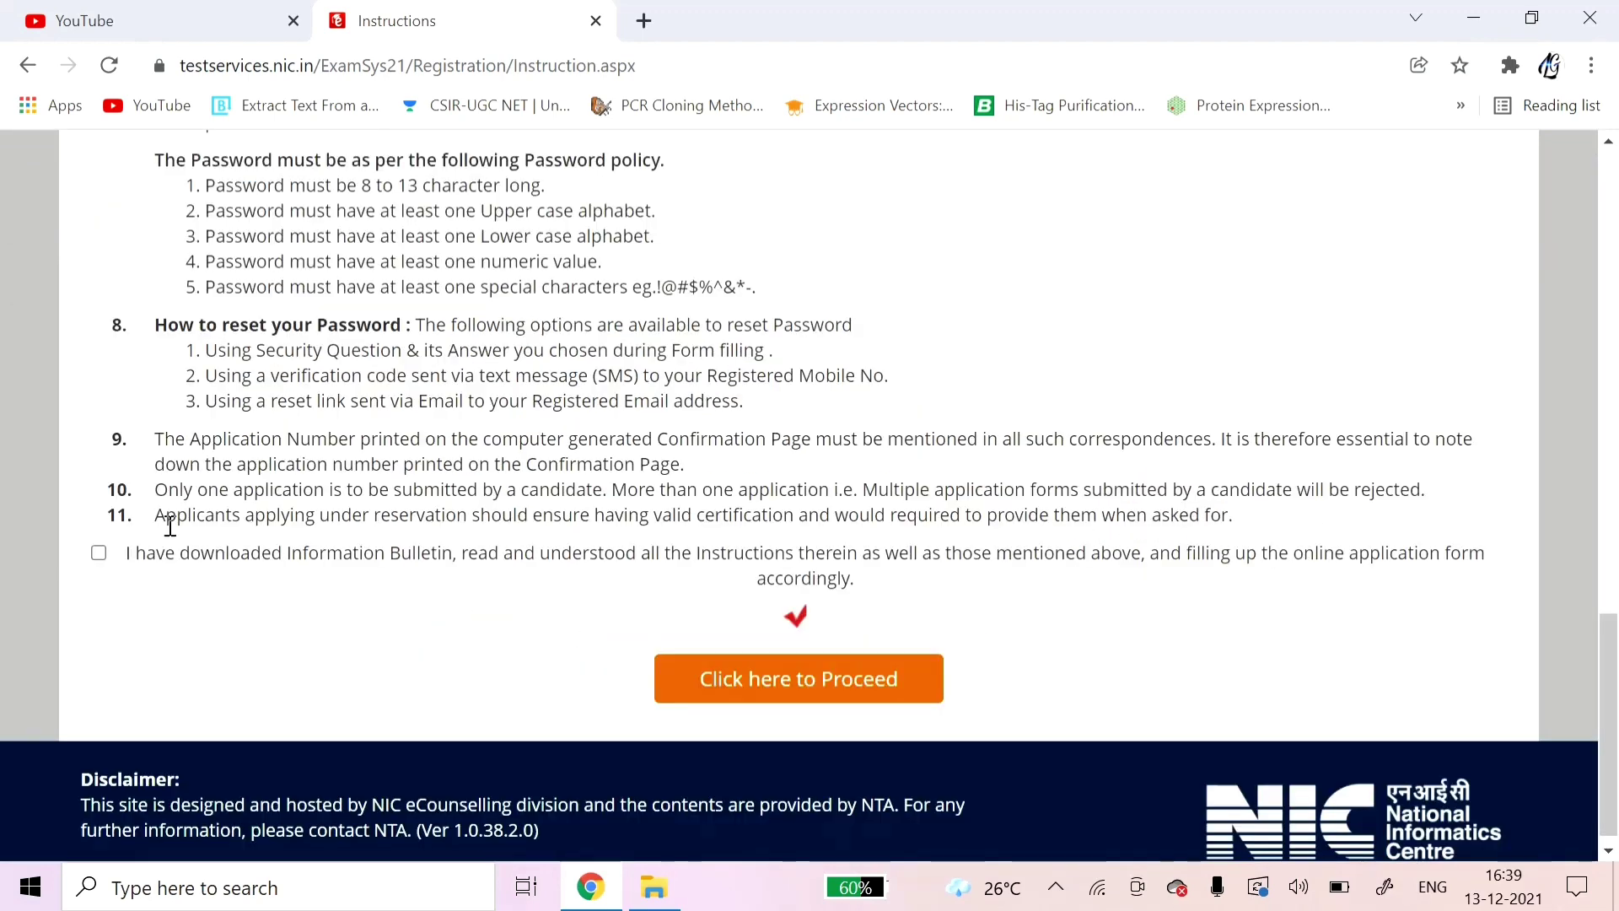
pyautogui.click(100, 554)
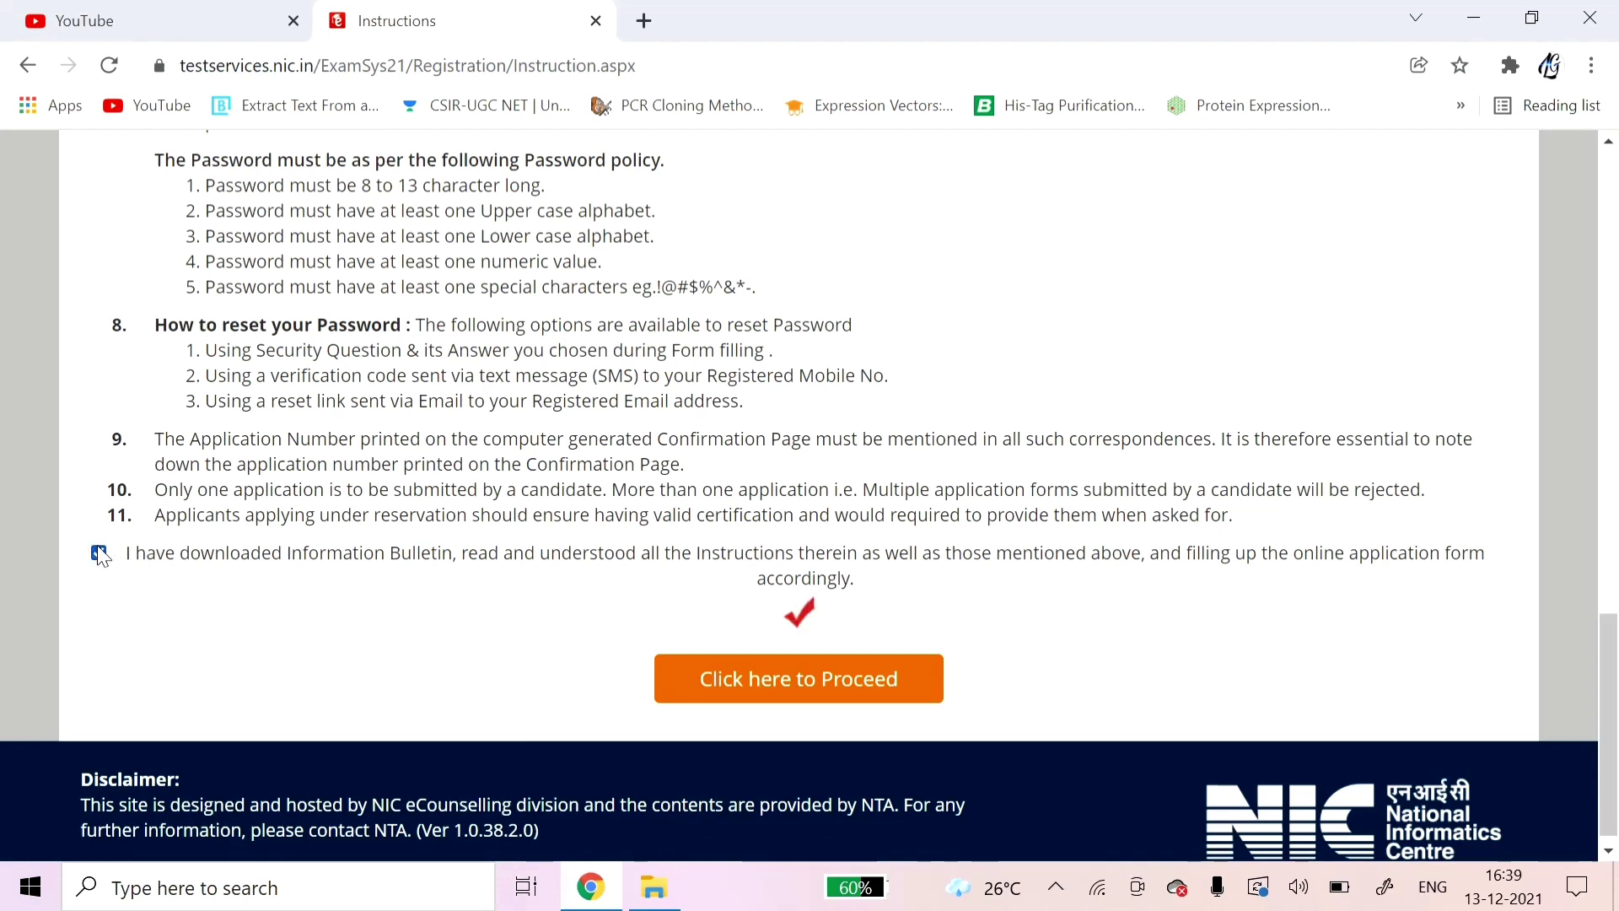
pyautogui.click(767, 679)
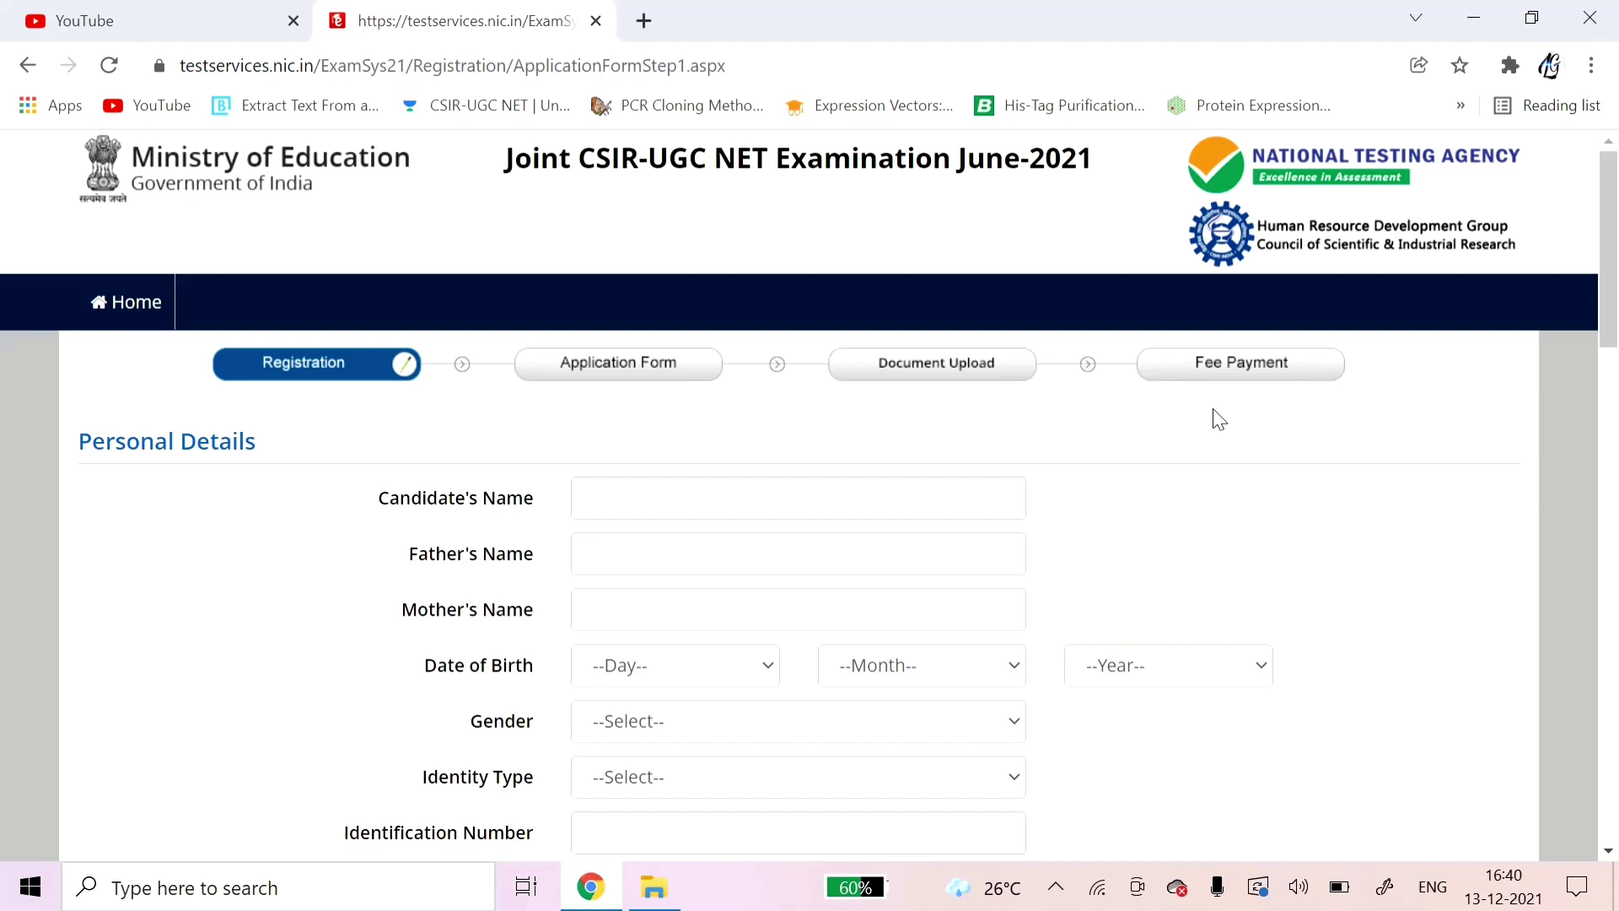
# Examine the Personal Details section, including the available Gender and Identity Type options, without choosing any.
pyautogui.scroll(-1, 1220, 456)
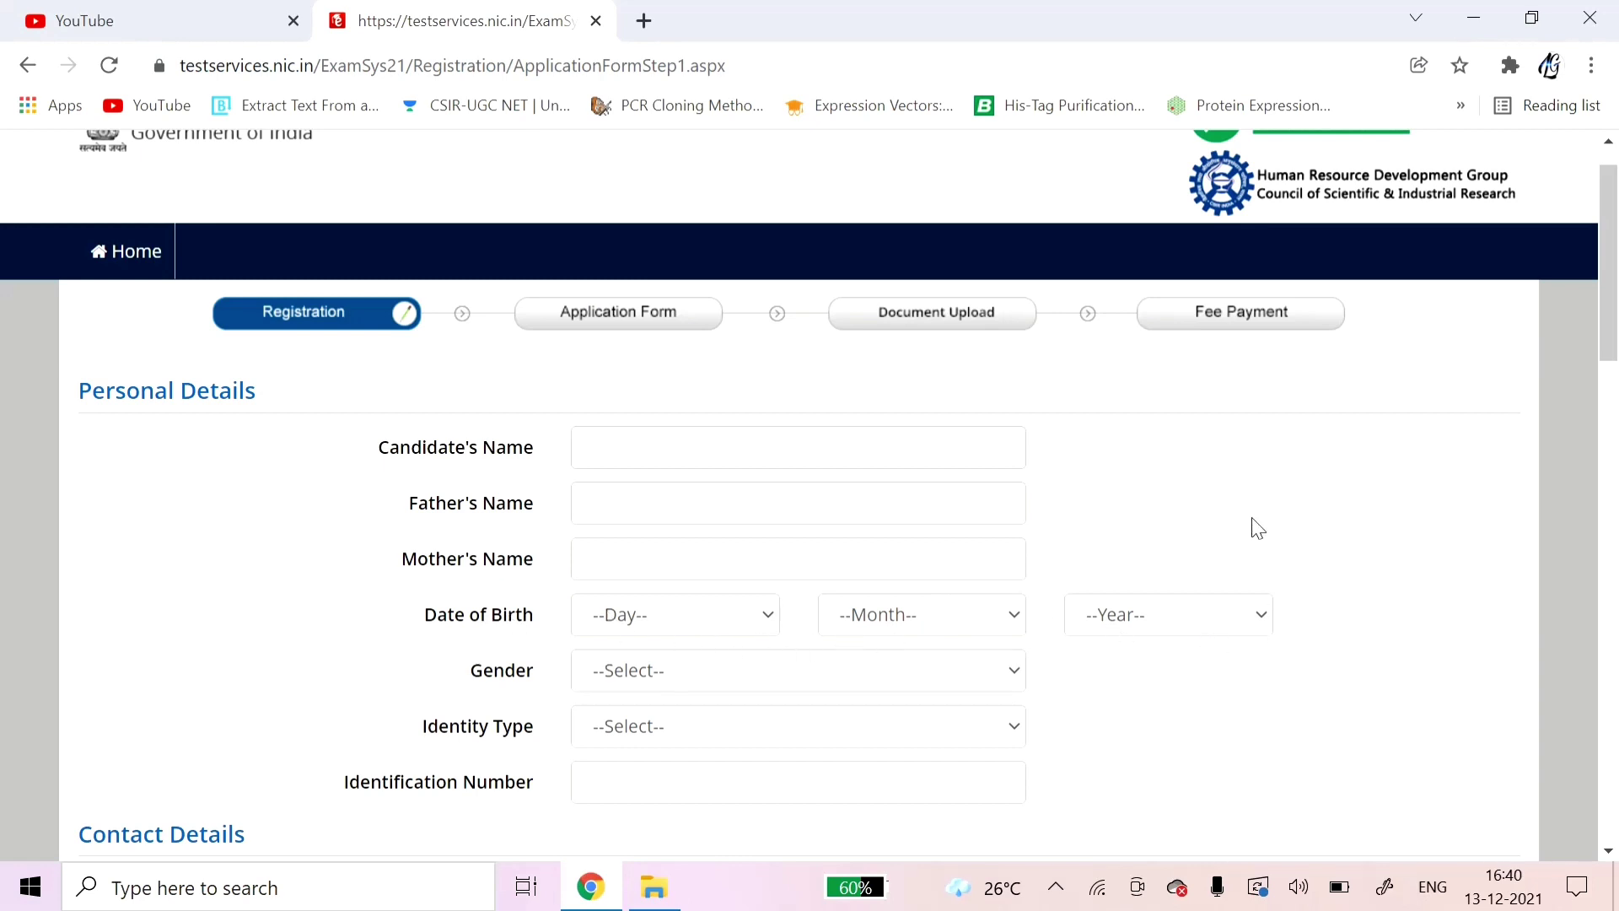
pyautogui.scroll(-2, 1253, 528)
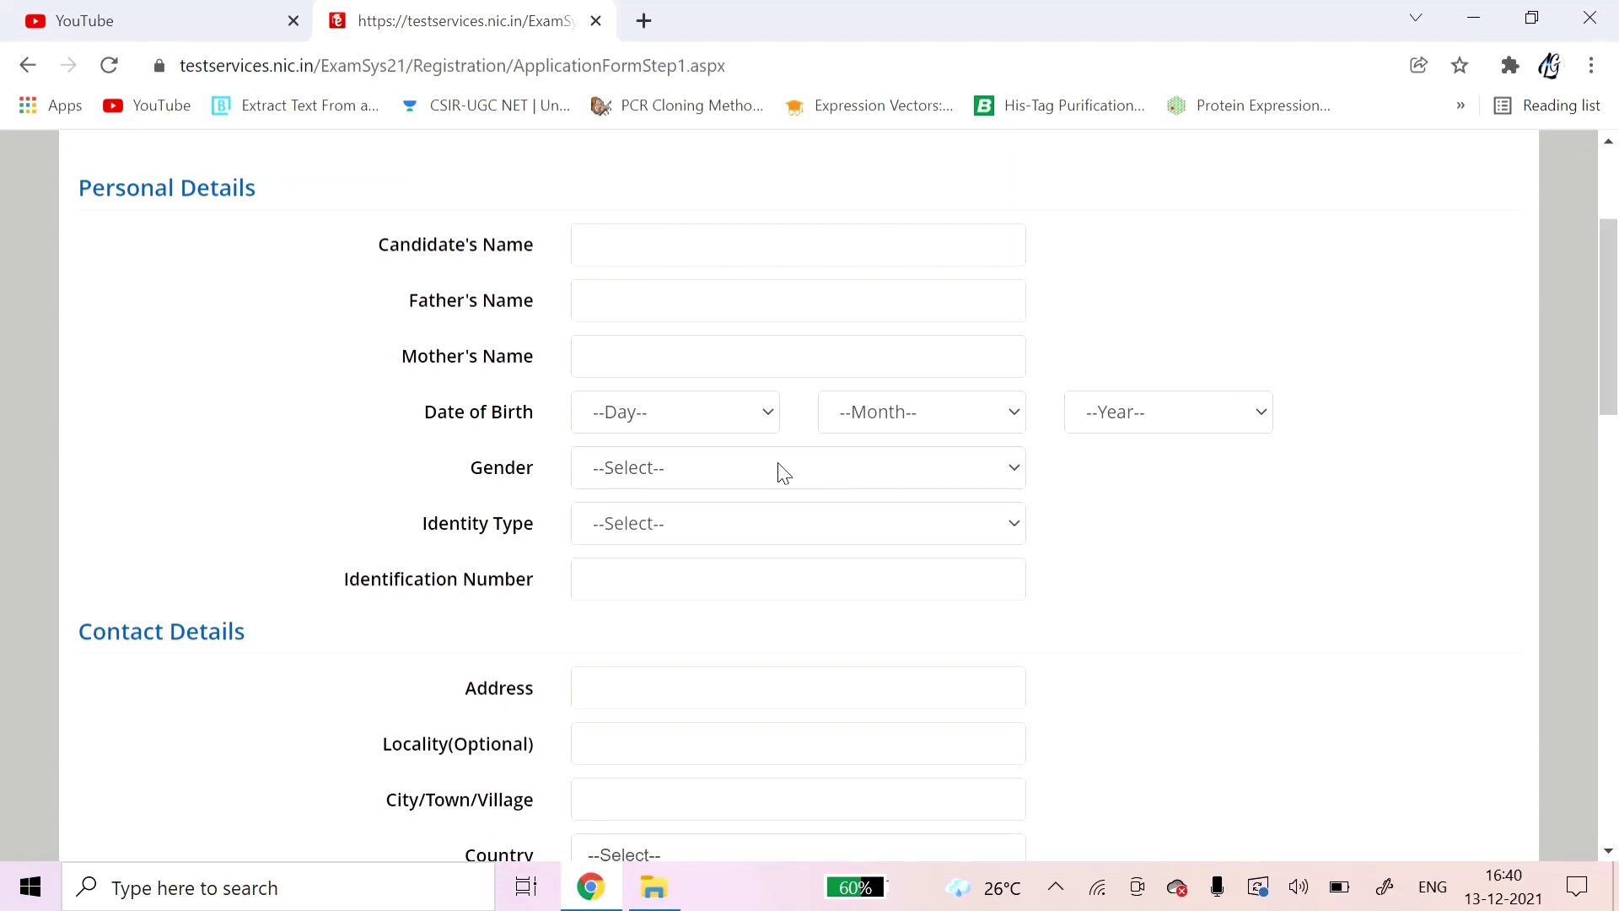
pyautogui.click(783, 471)
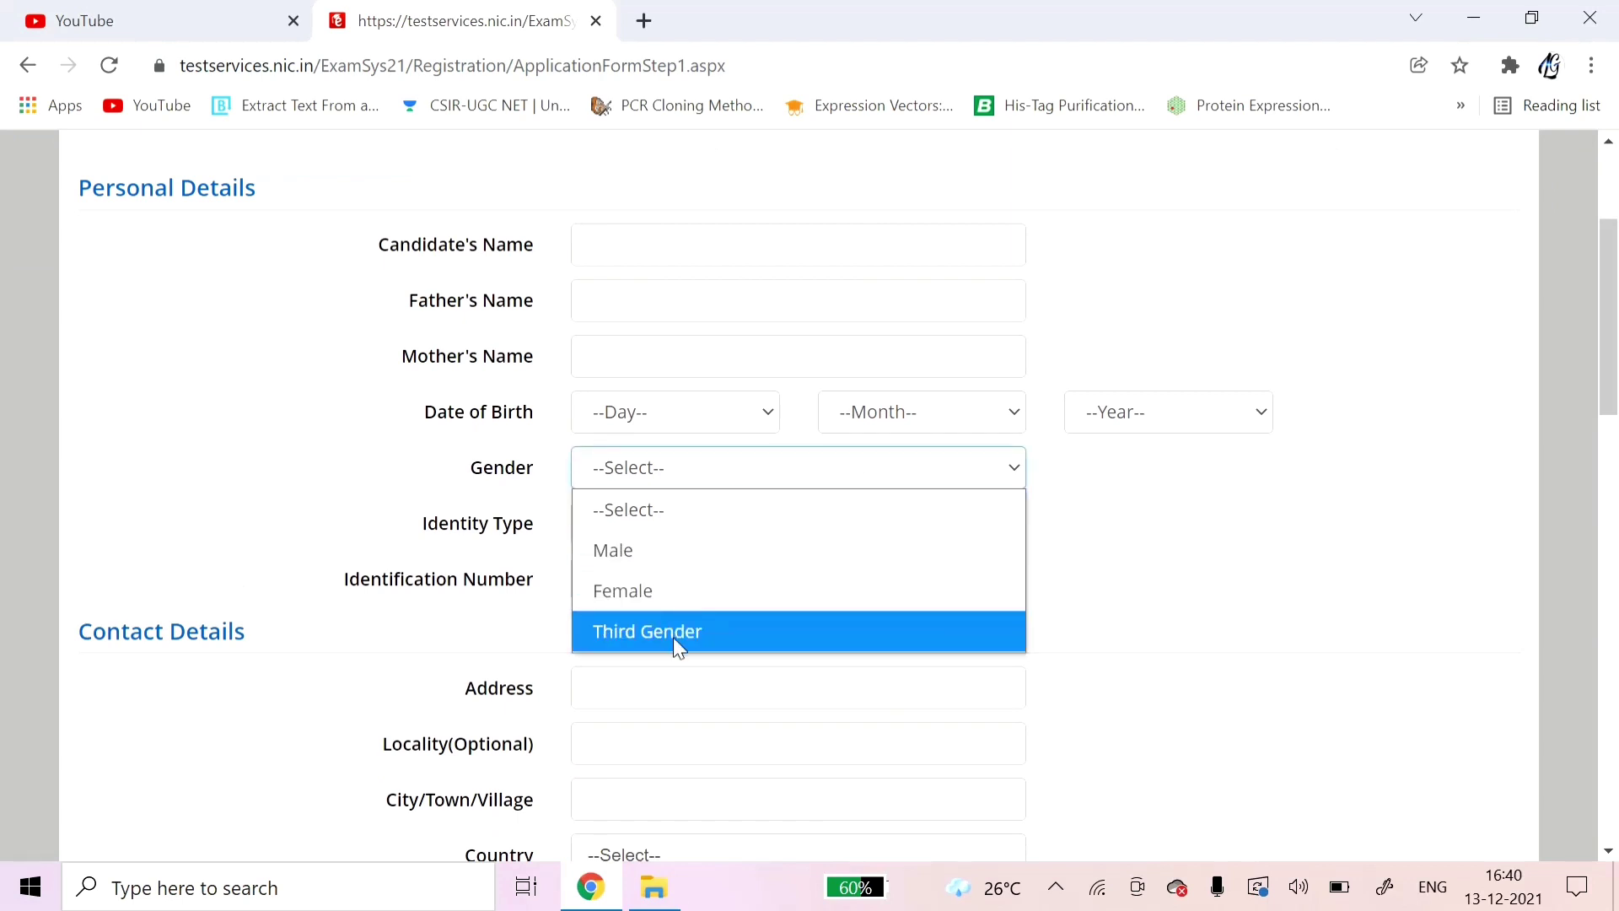
pyautogui.click(1200, 553)
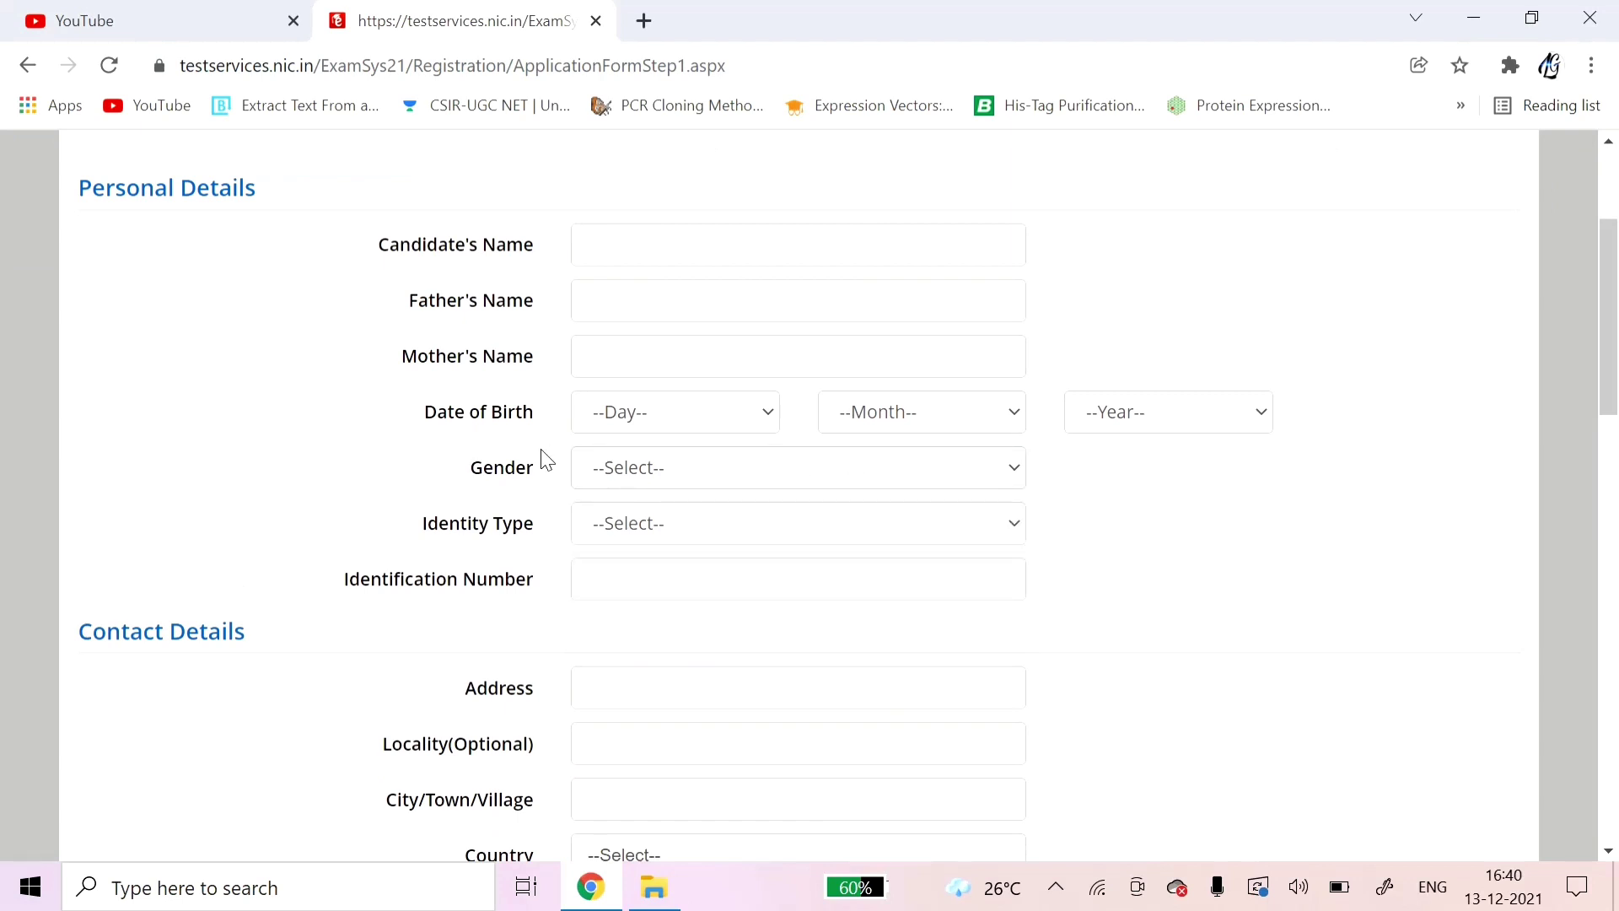
pyautogui.click(697, 532)
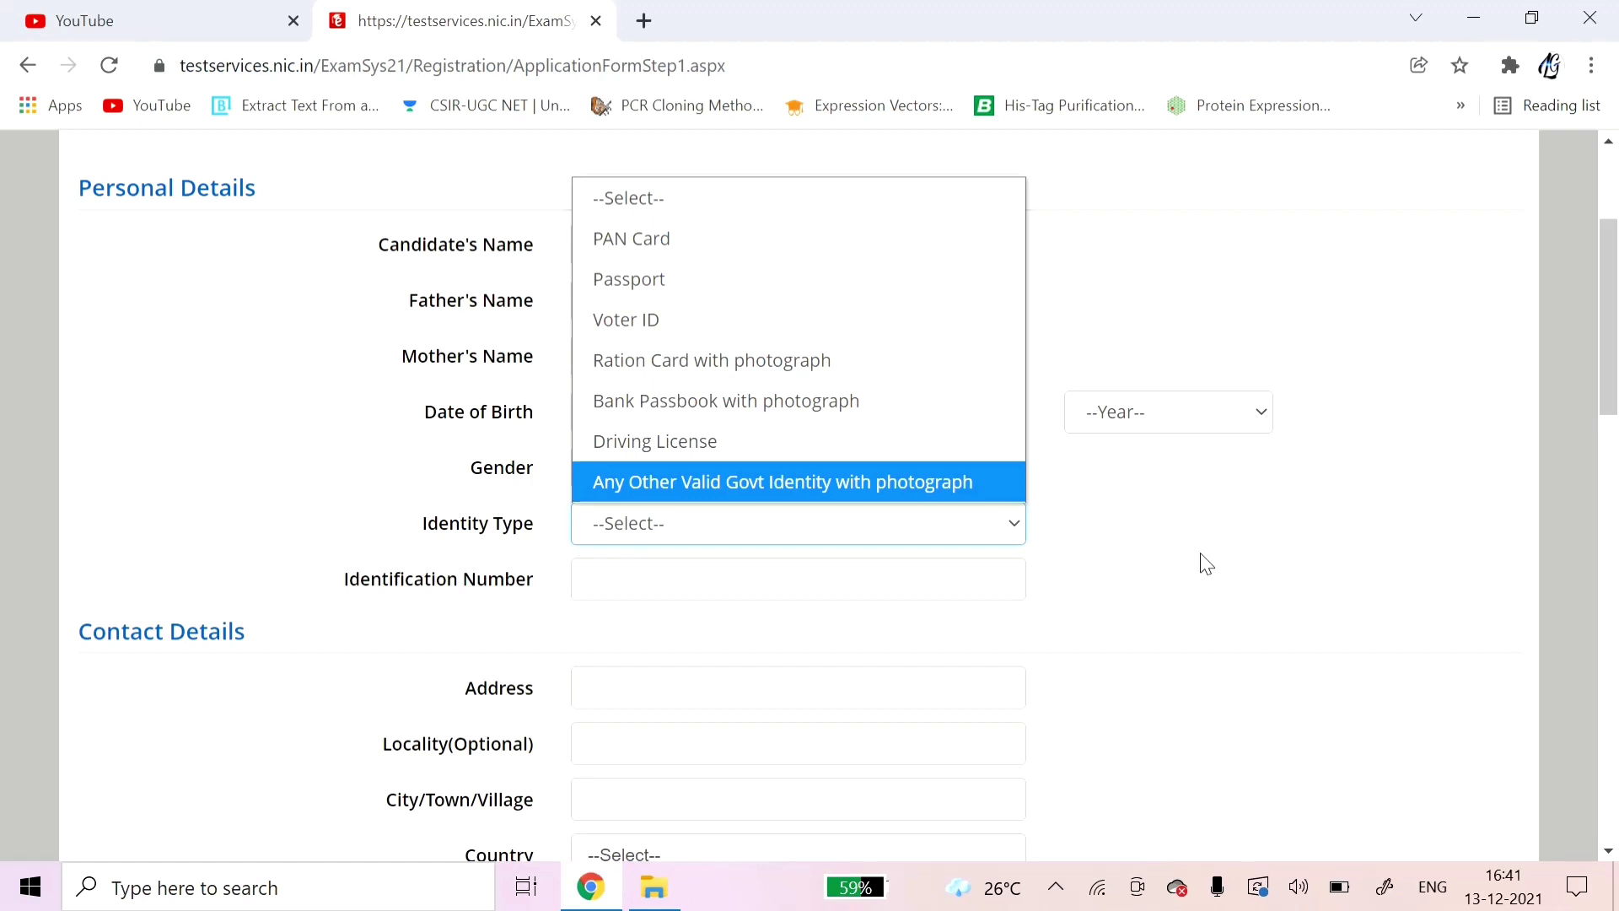
pyautogui.click(1134, 616)
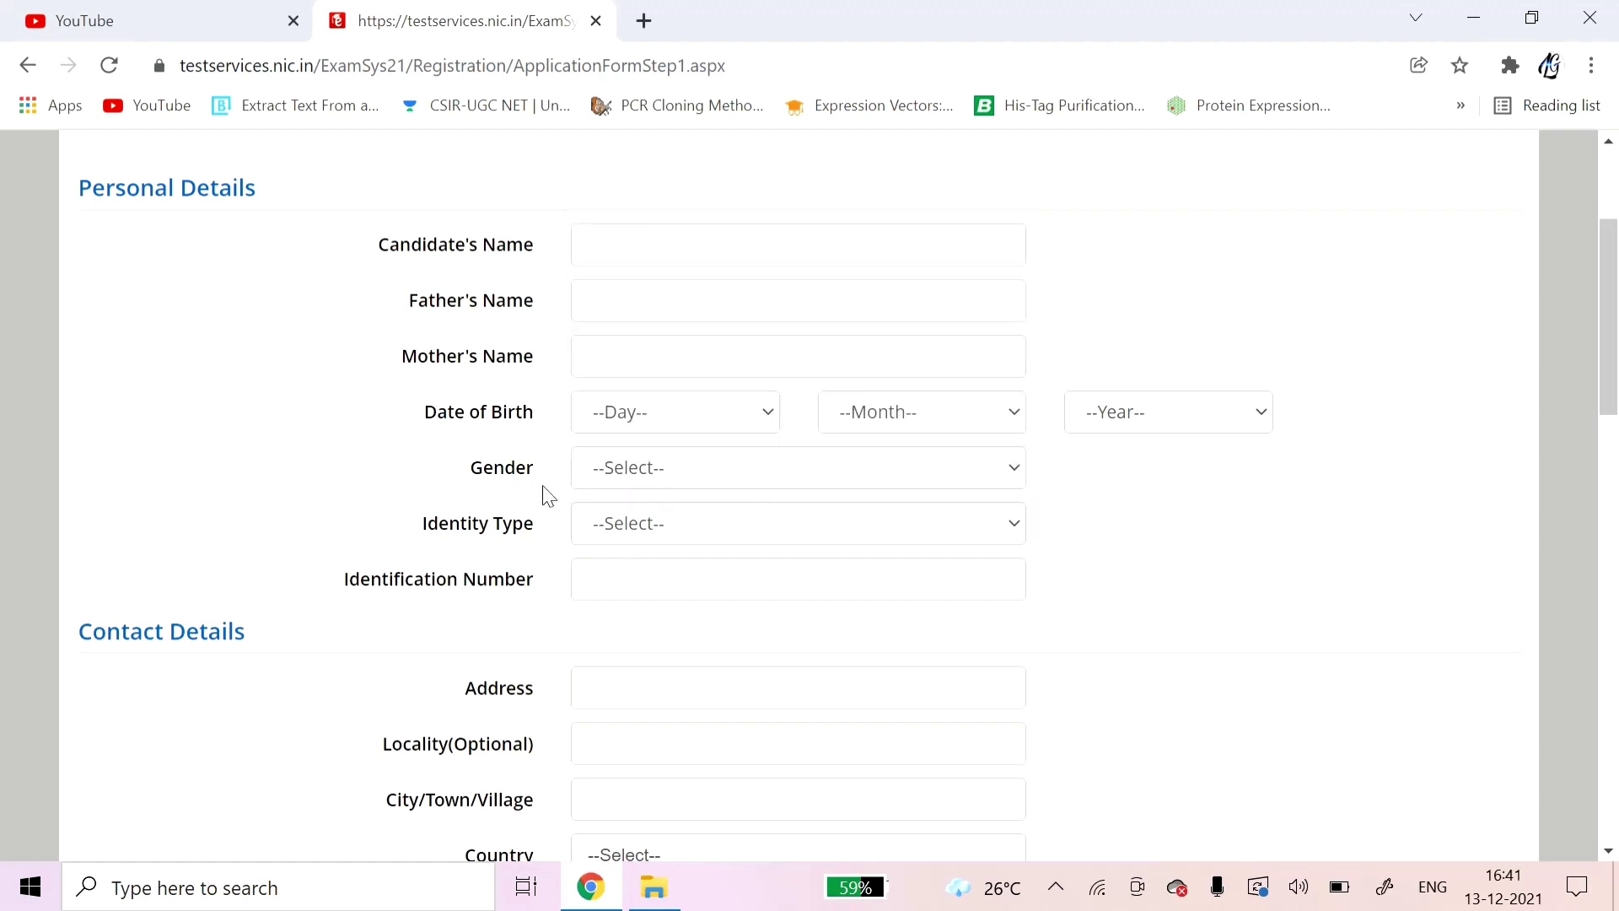
pyautogui.click(667, 529)
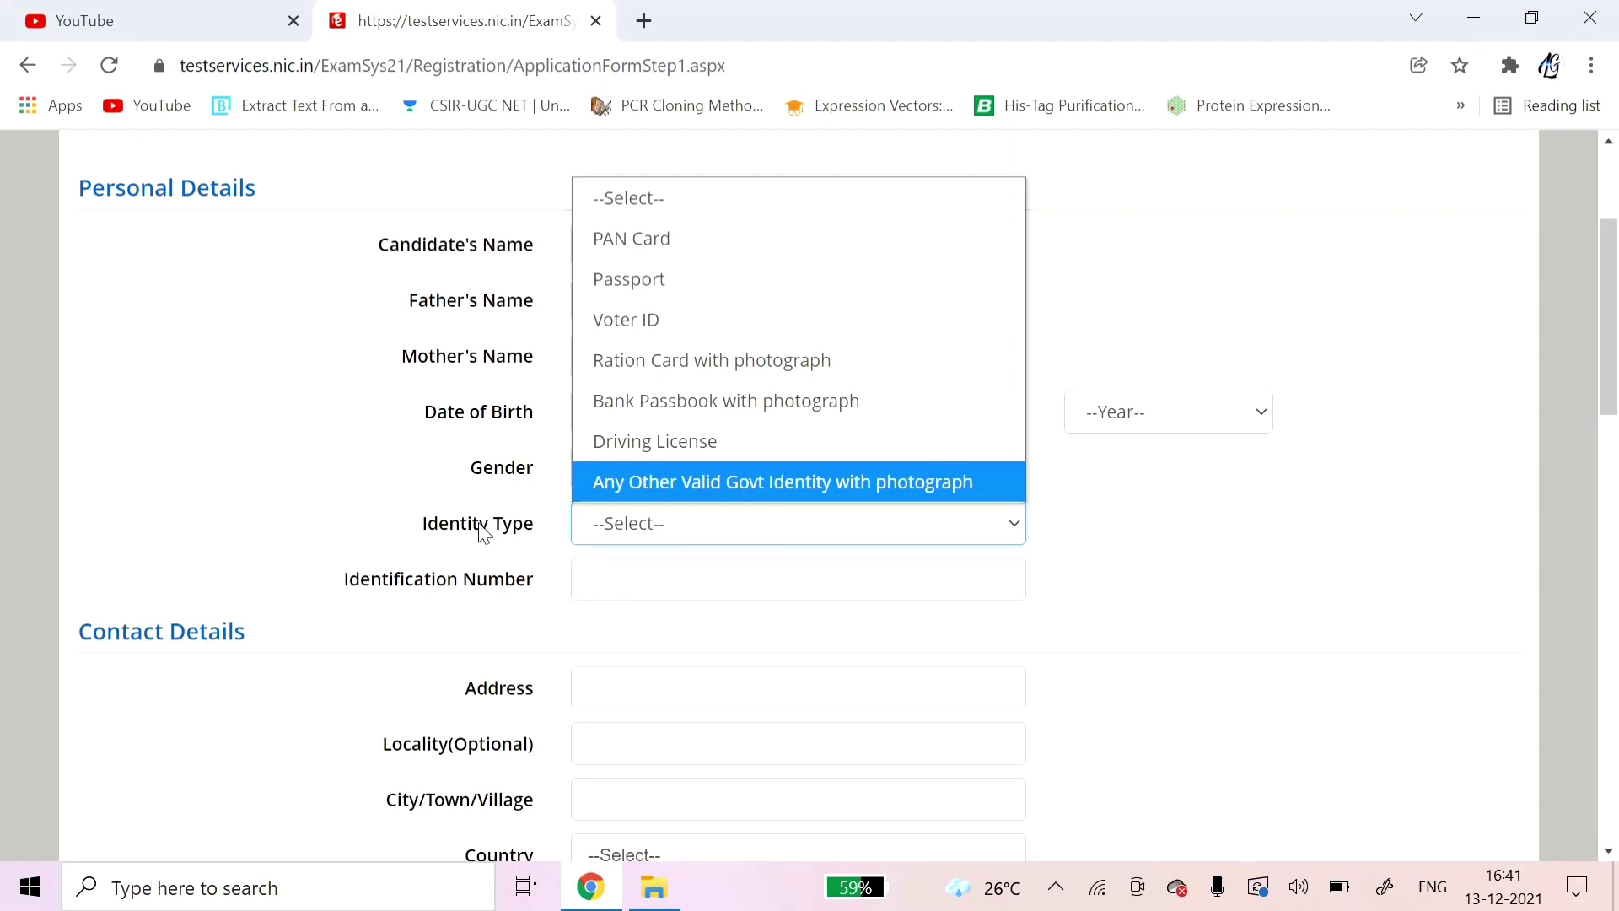
pyautogui.click(1170, 565)
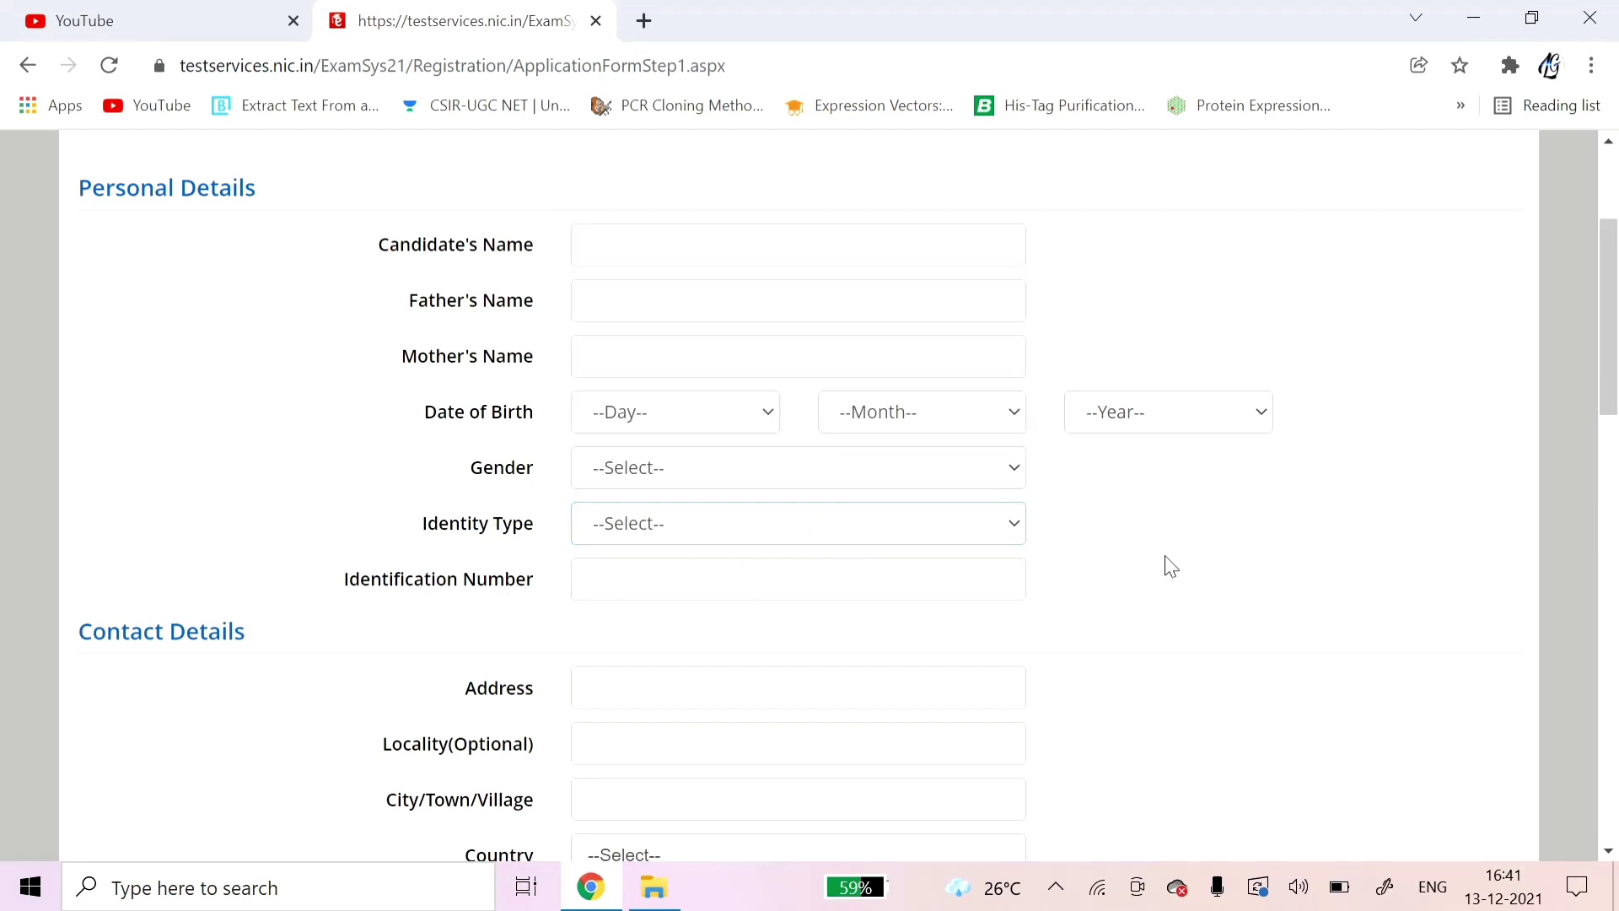
# Review the fields of the Contact Details and Permanent Address sections, including the Same As Present Address option.
pyautogui.scroll(-4, 1170, 565)
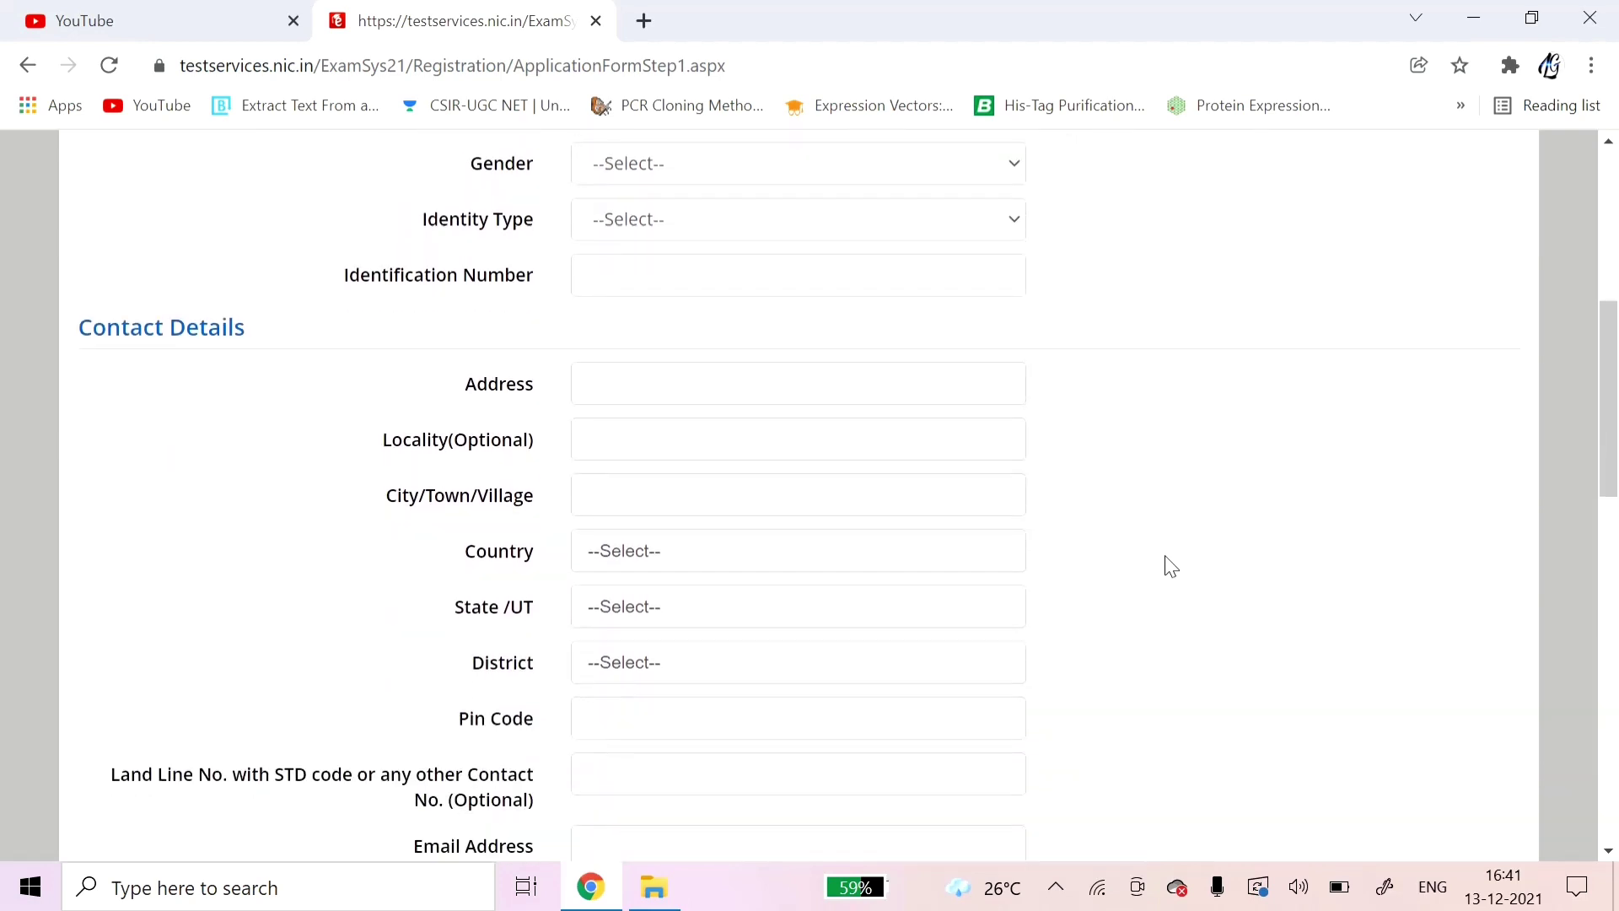
pyautogui.scroll(-2, 1305, 441)
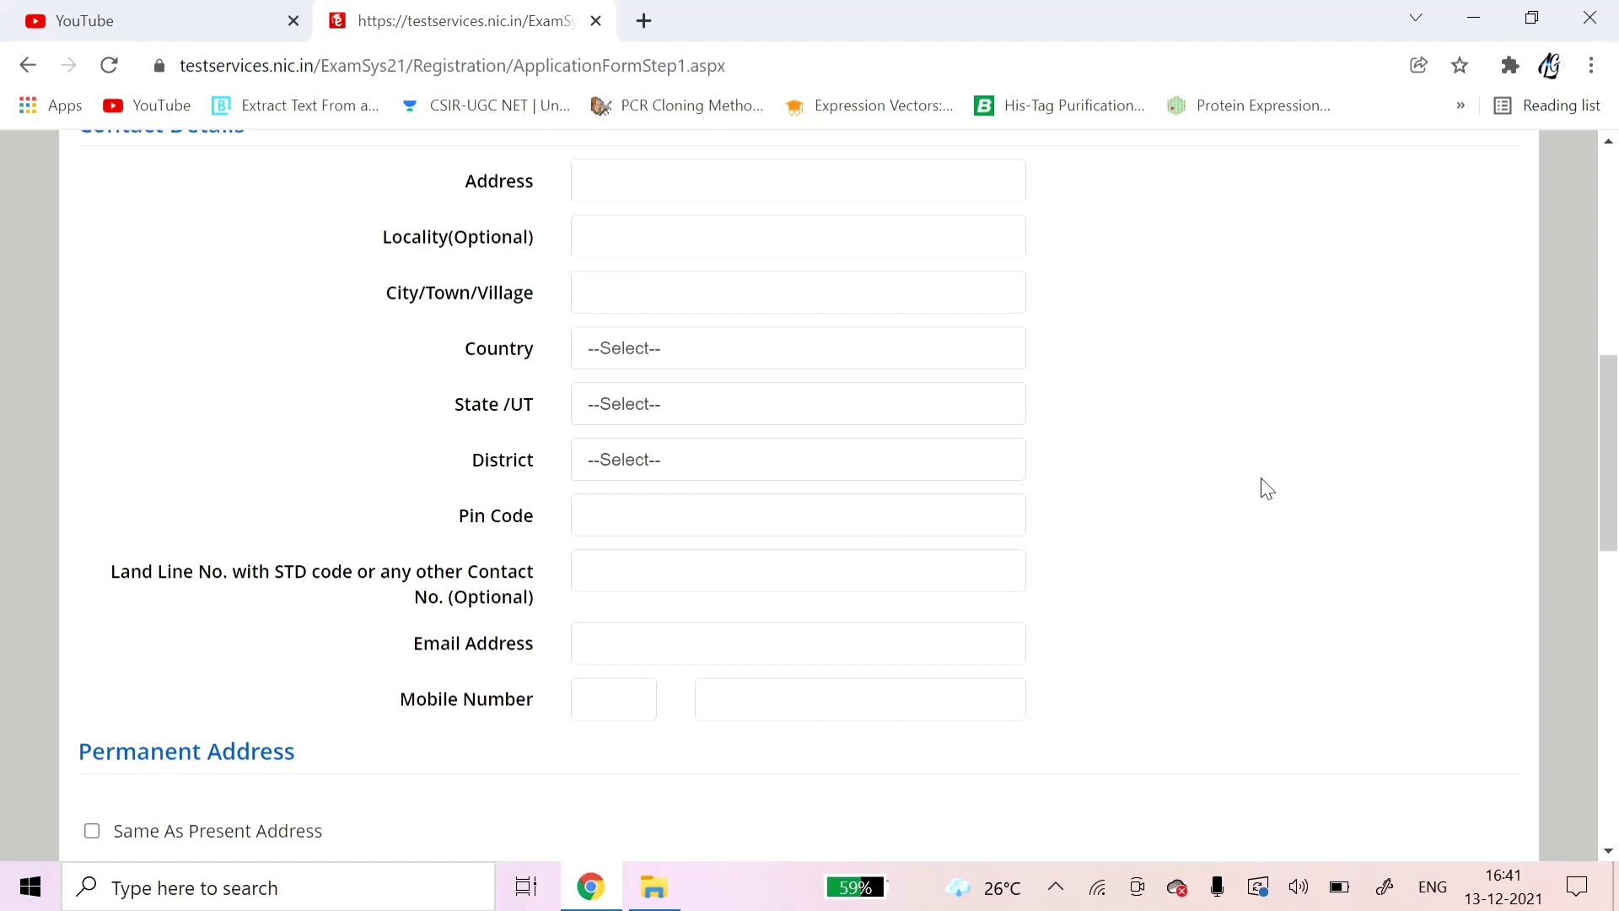
pyautogui.scroll(-1, 1267, 489)
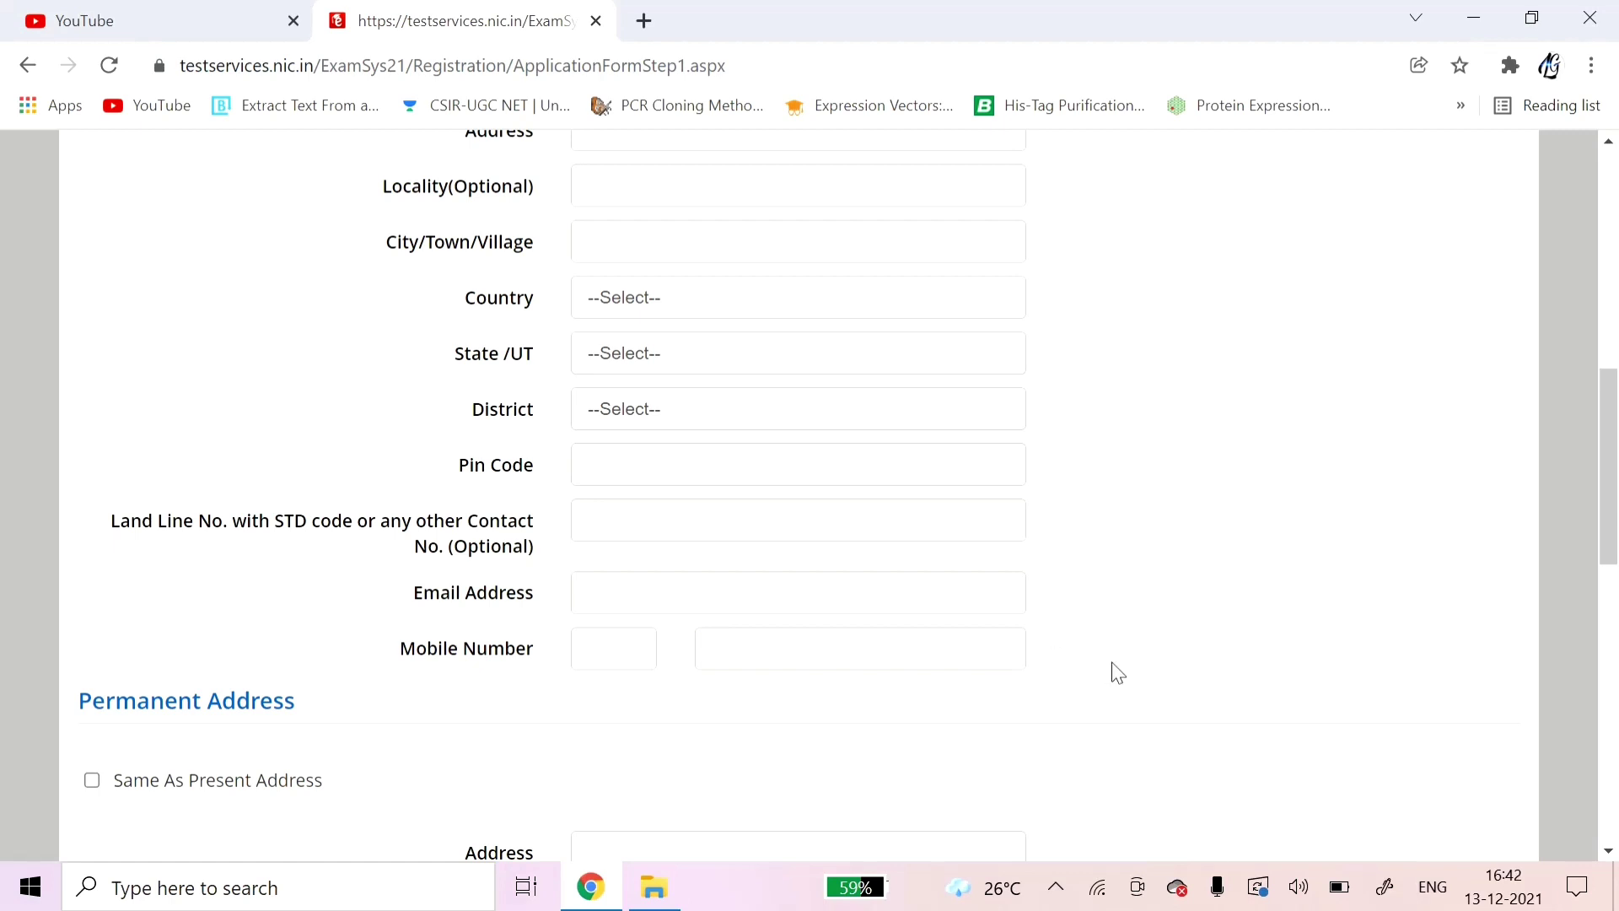
pyautogui.scroll(-4, 1117, 672)
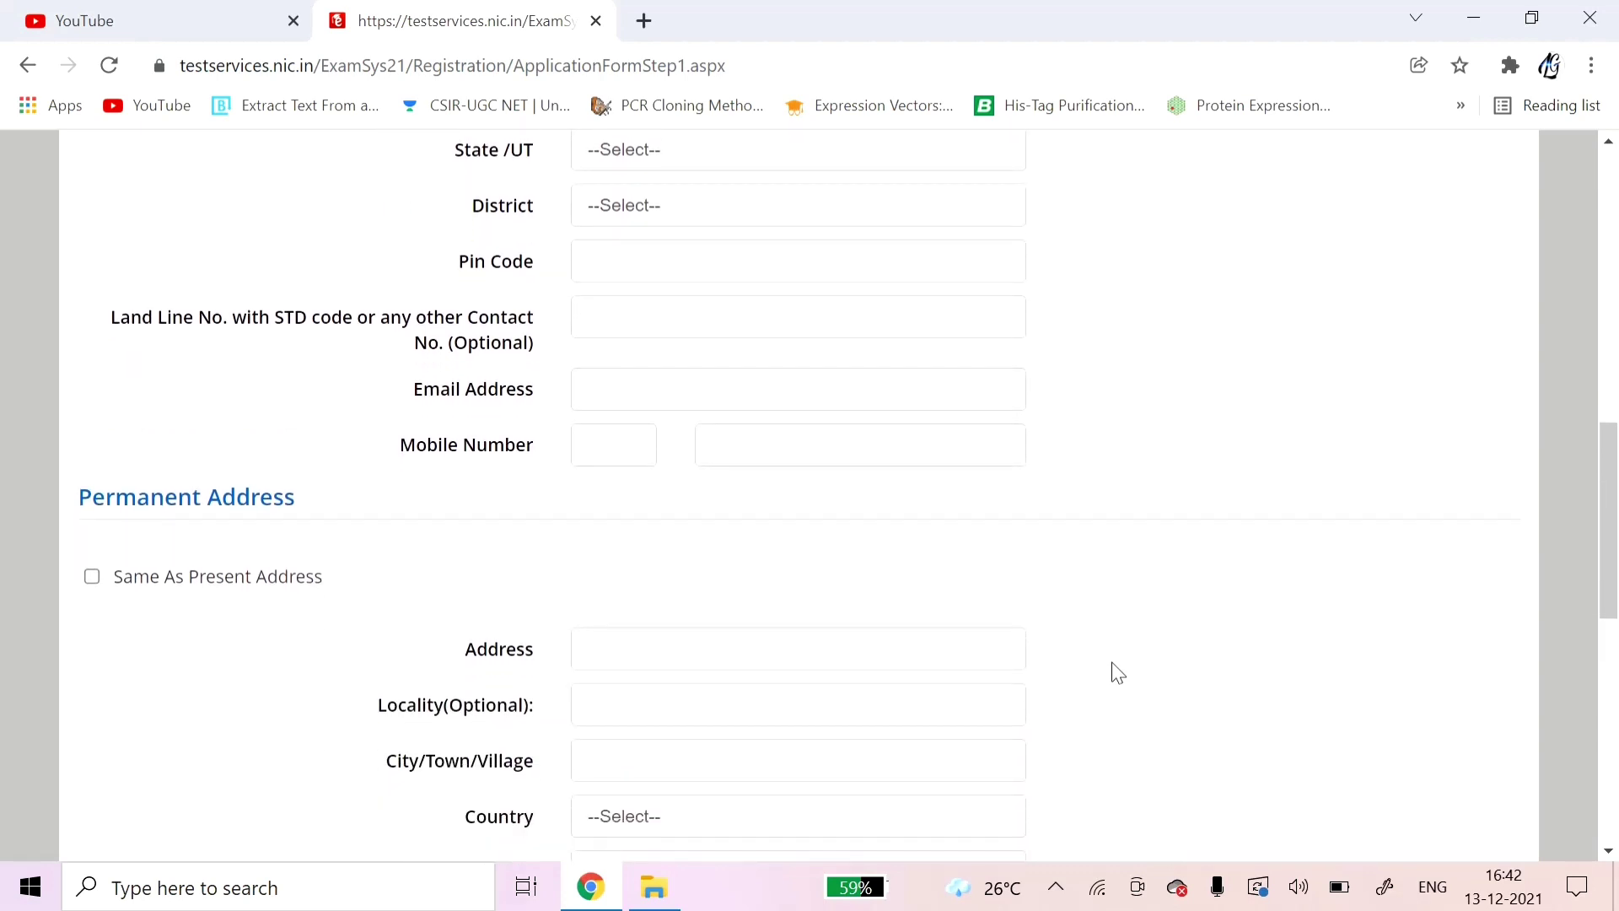
pyautogui.scroll(-1, 1117, 672)
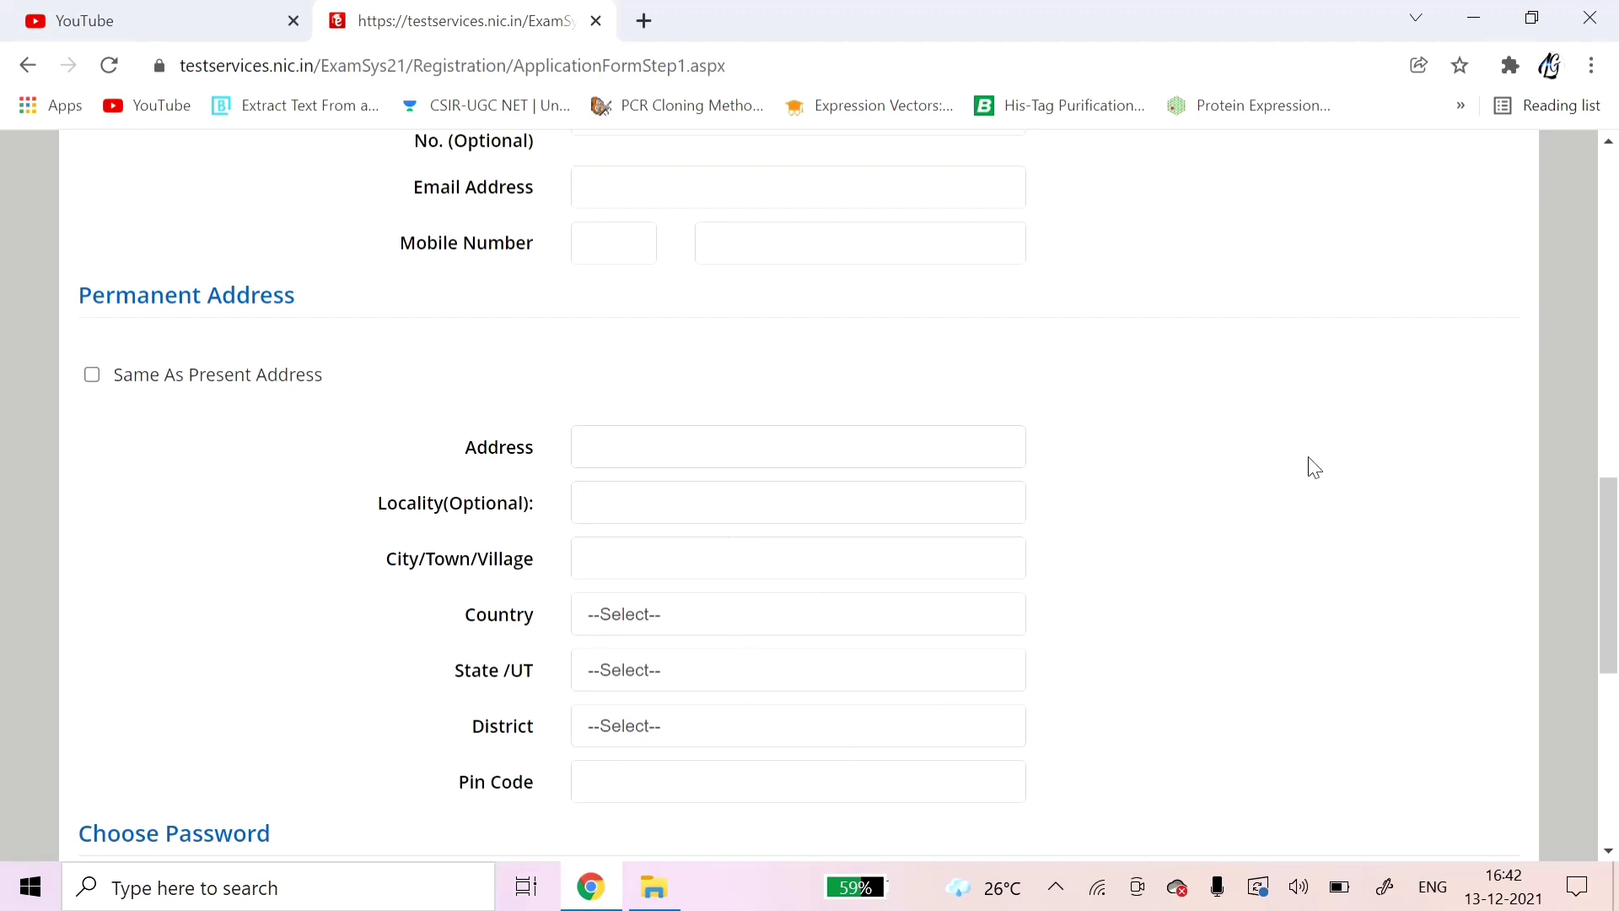
pyautogui.scroll(4, 1314, 467)
pyautogui.scroll(4, 1311, 466)
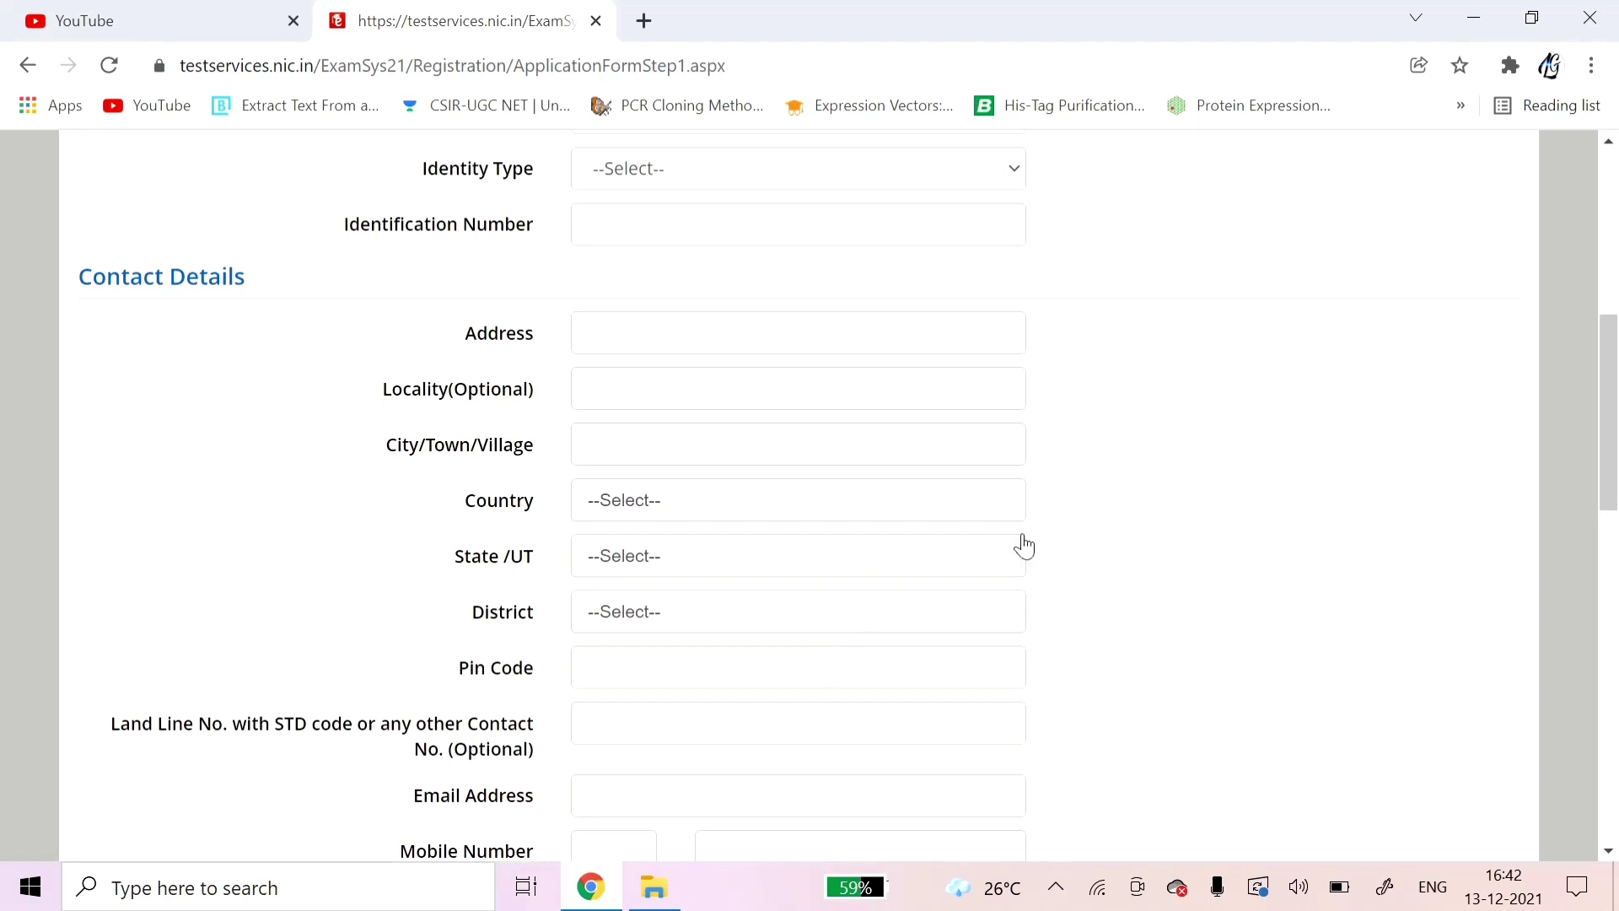
pyautogui.scroll(-1, 1201, 452)
pyautogui.scroll(-7, 1200, 452)
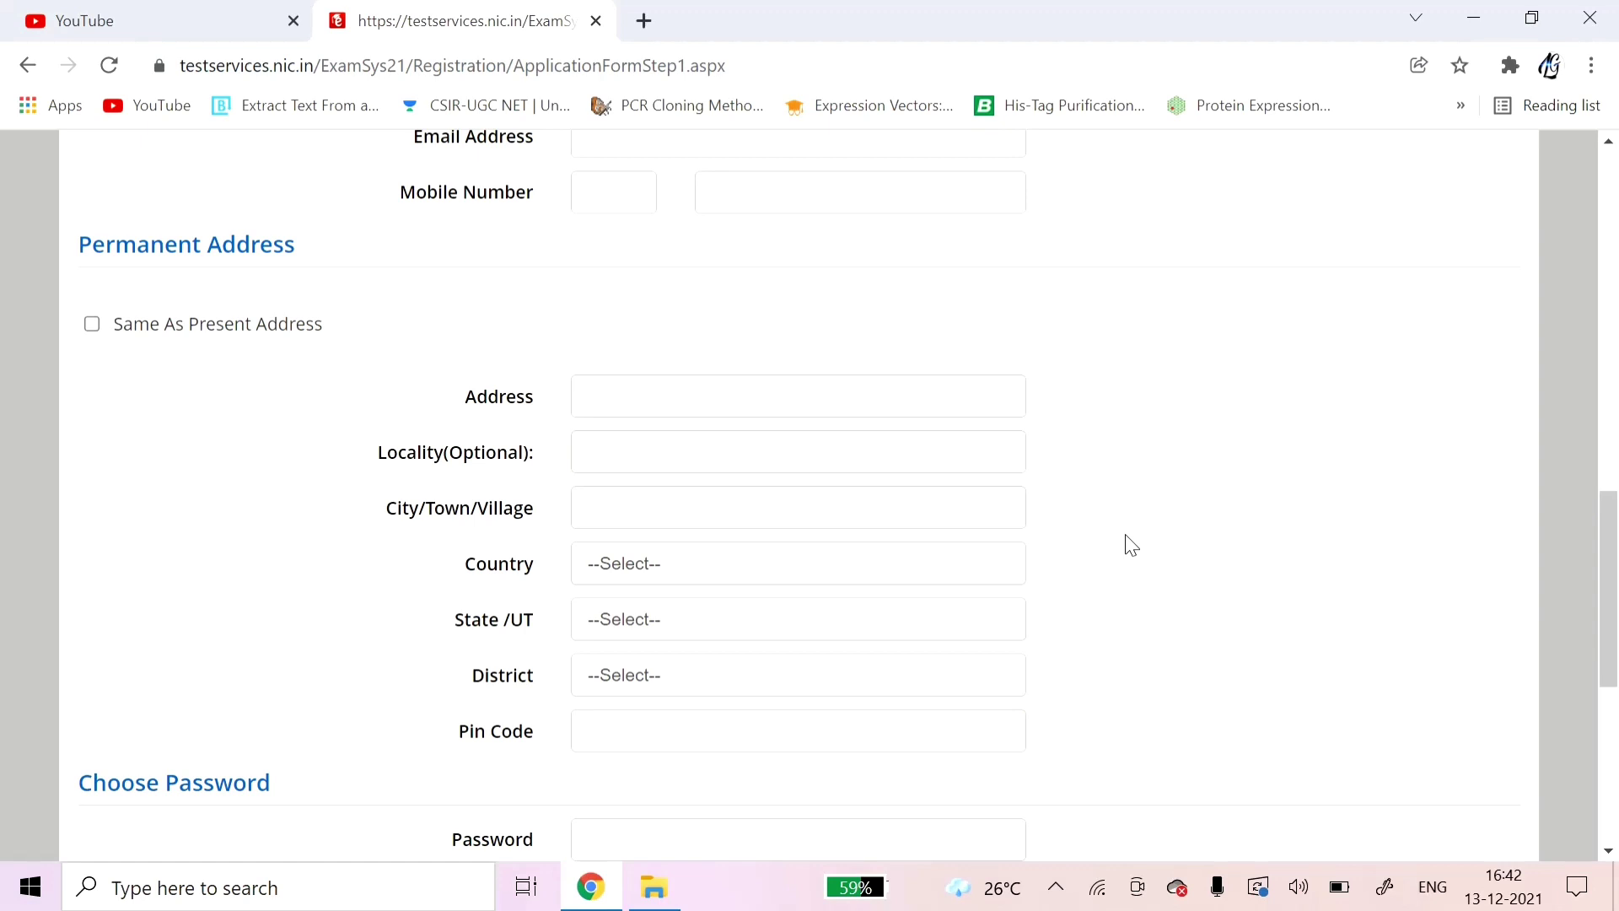
# Review the Permanent Address, Choose Password and Security Pin sections, including the available Security Question options, without choosing any.
pyautogui.scroll(-1, 1131, 546)
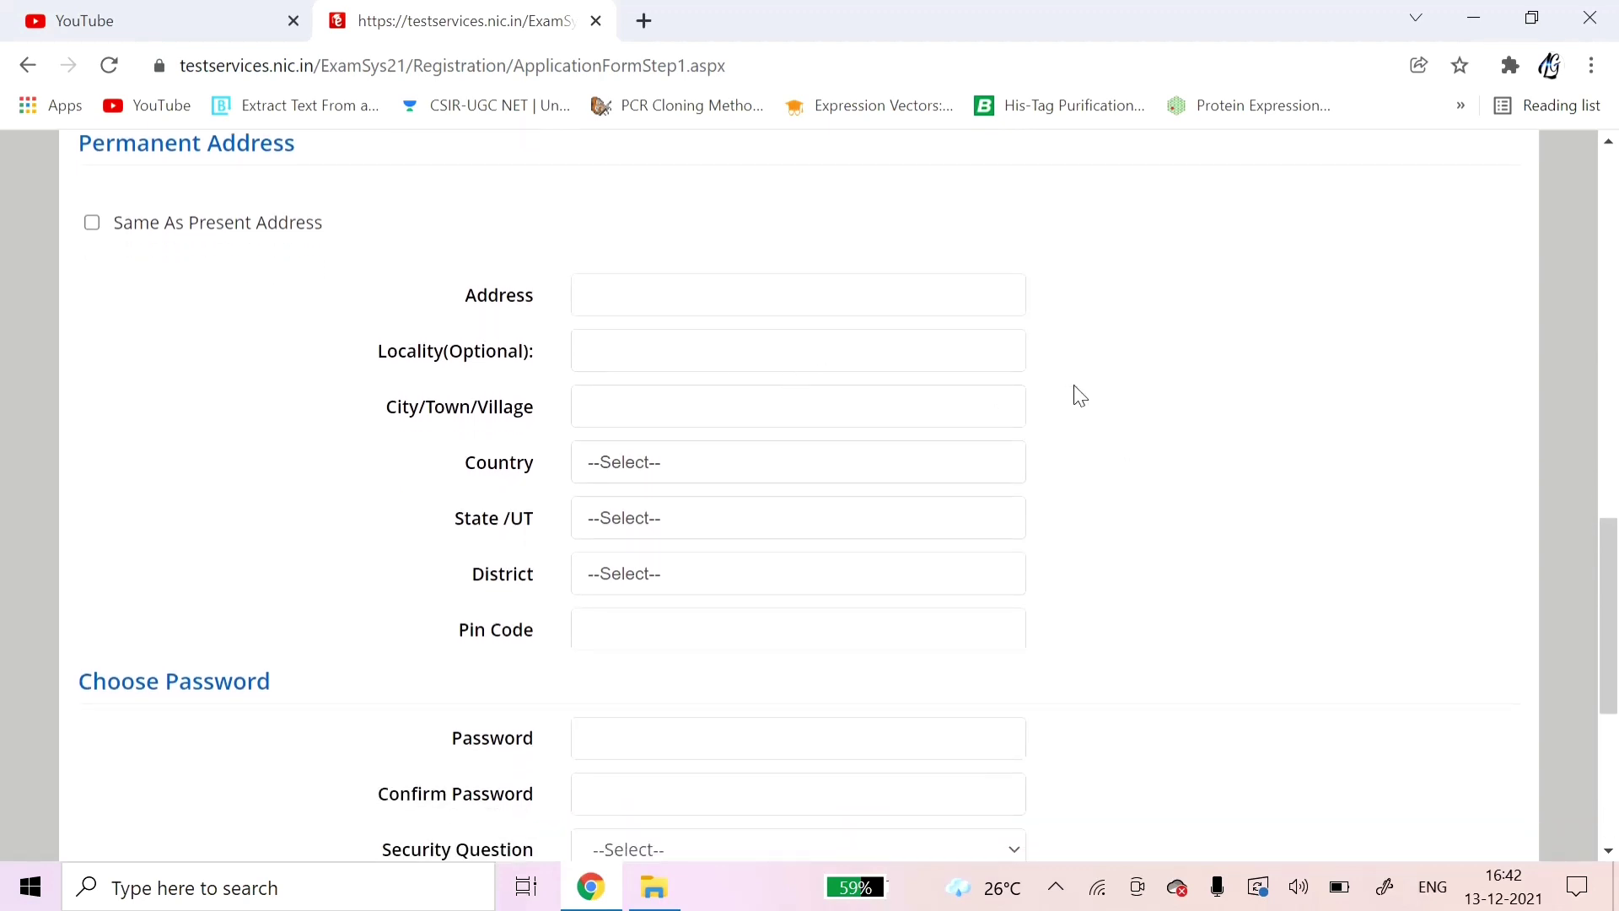
pyautogui.scroll(-2, 1080, 395)
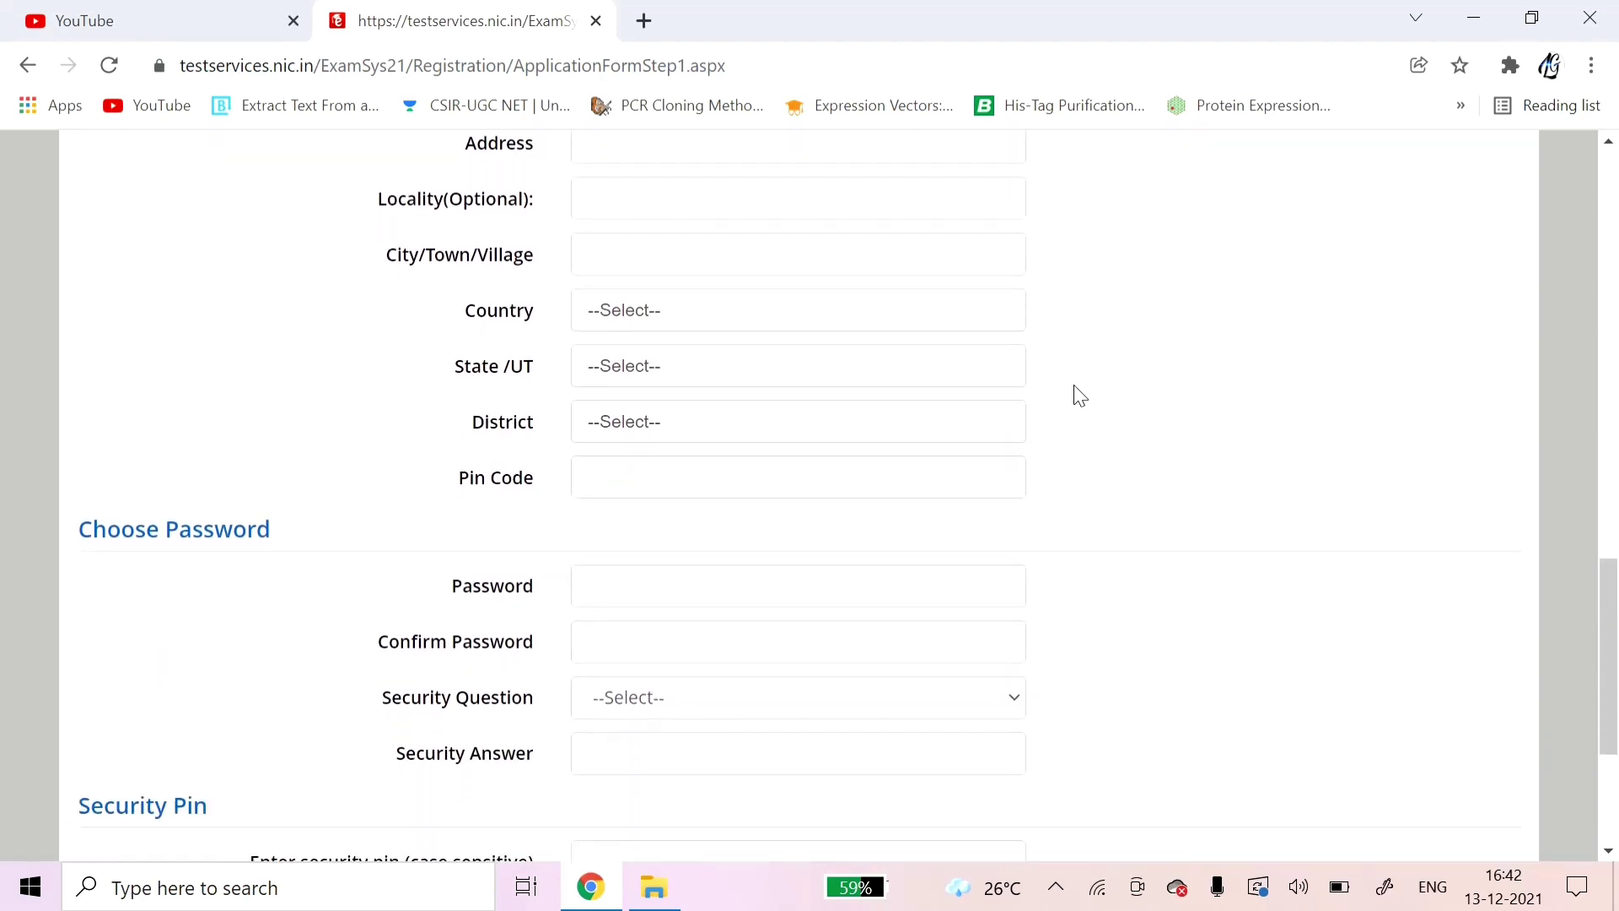
pyautogui.scroll(-3, 1080, 396)
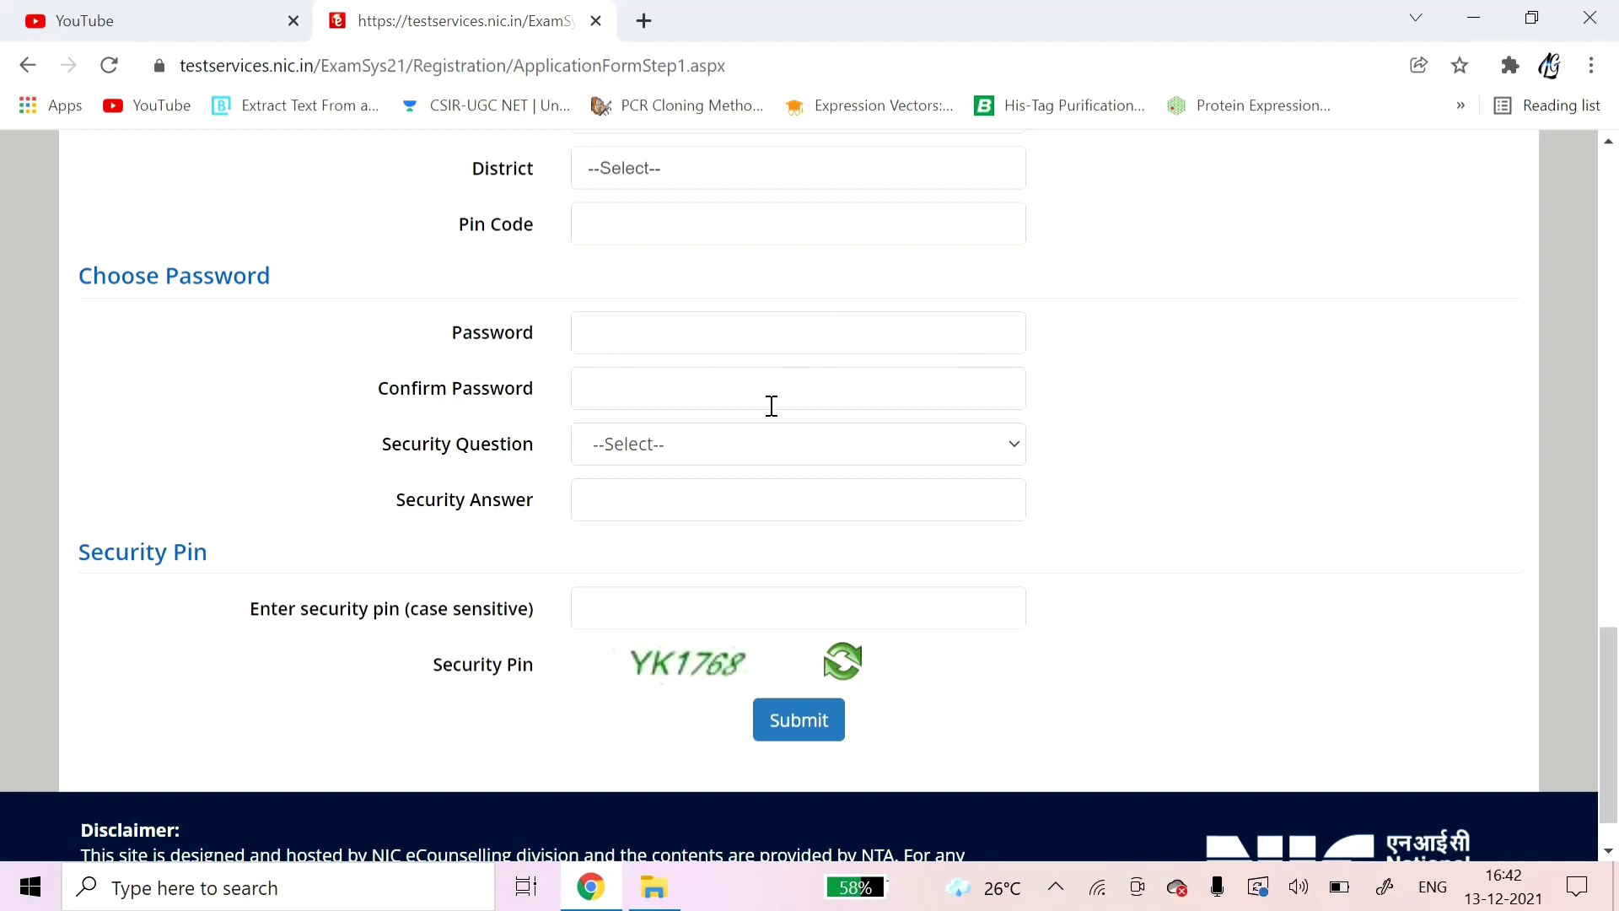
pyautogui.click(692, 457)
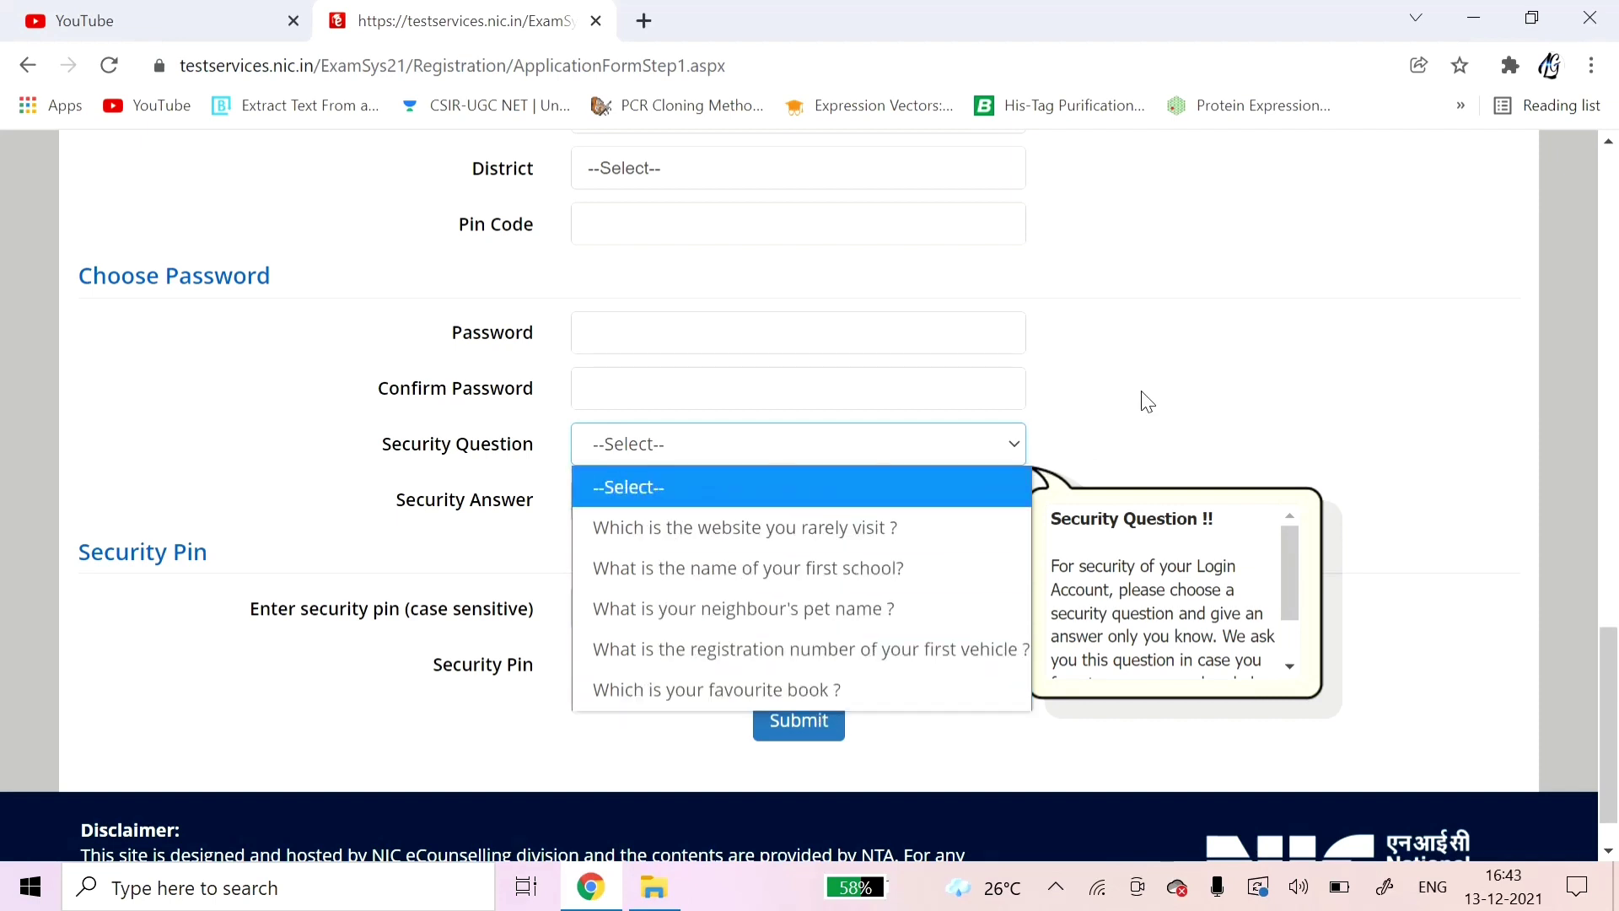
pyautogui.click(865, 422)
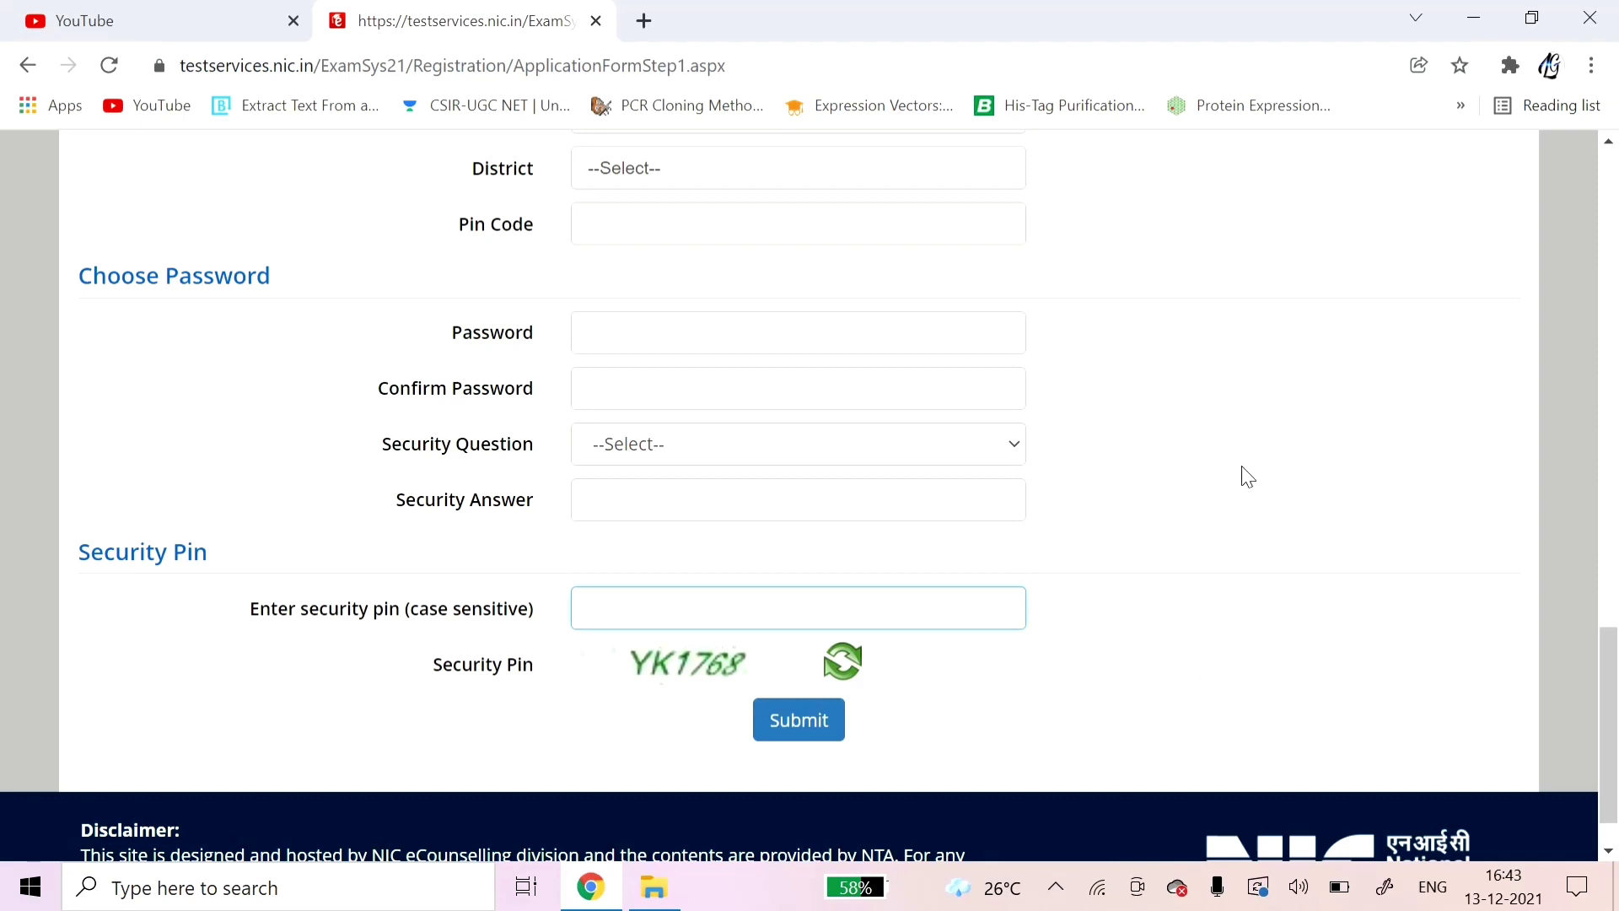
pyautogui.scroll(4, 1246, 476)
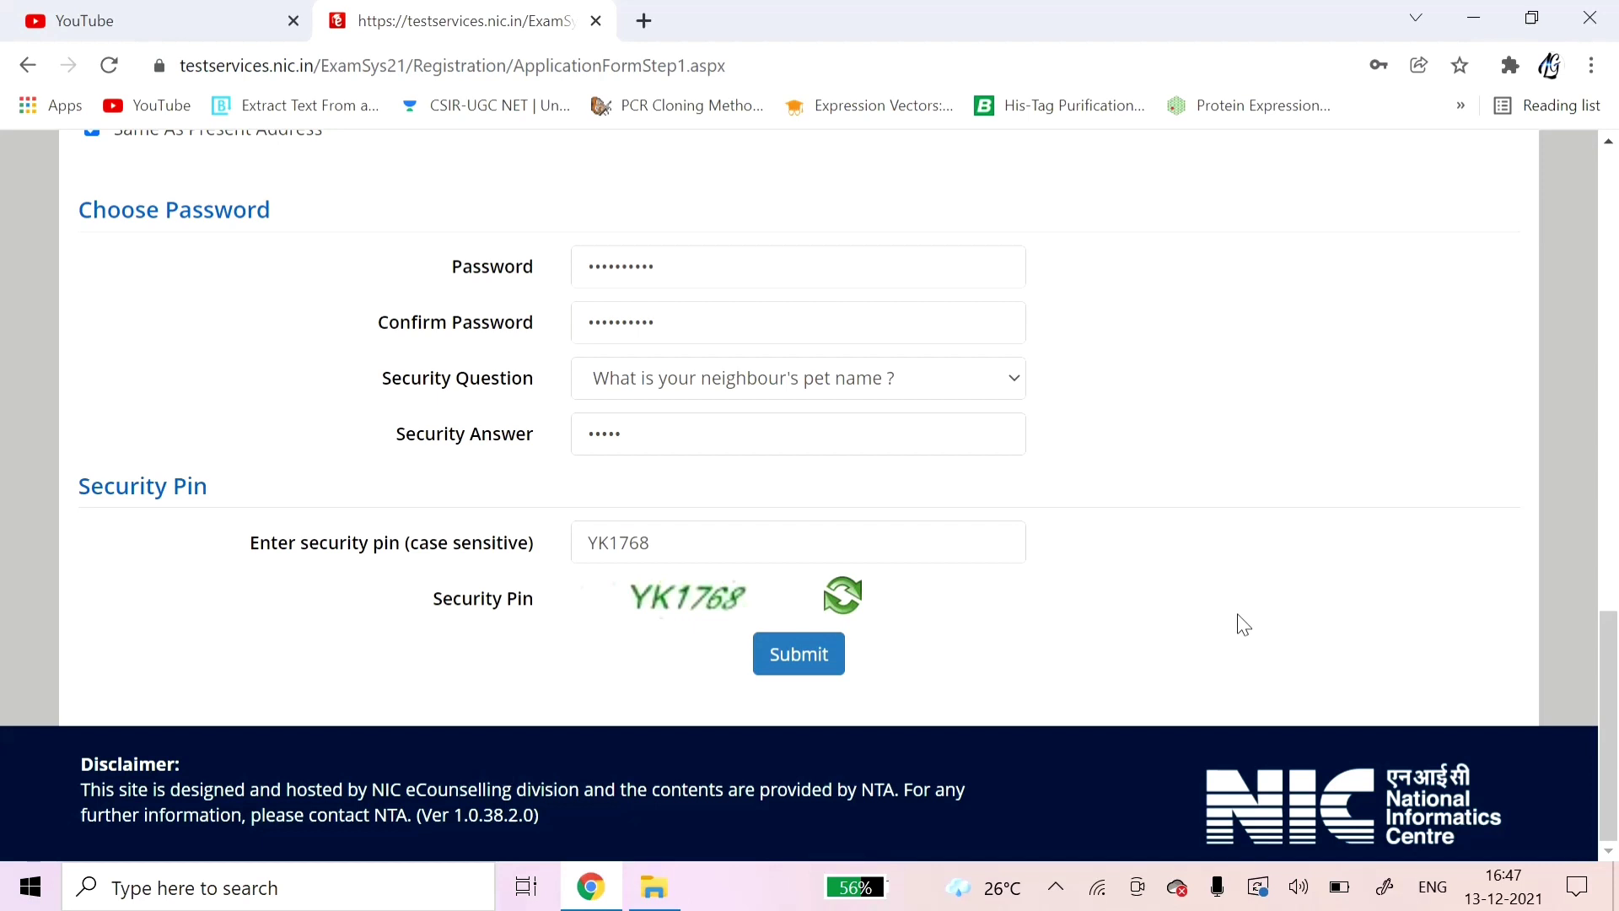
# Submit the filled registration form for review and mark all particulars in the verification checklist, from My Name to Email ID, as verified.
pyautogui.click(798, 657)
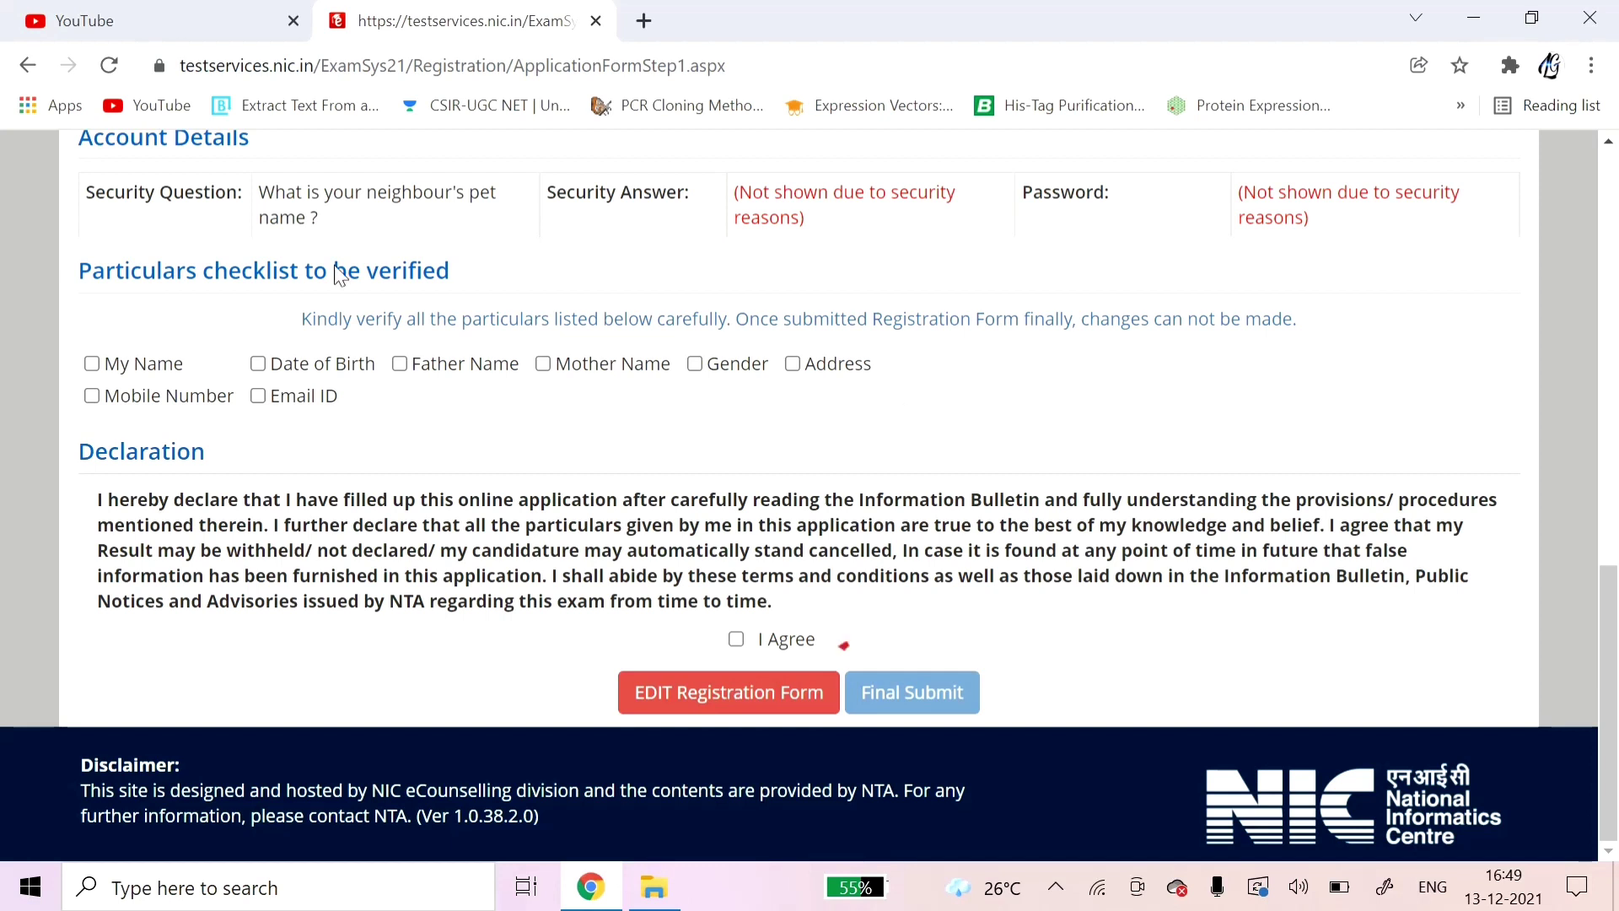
pyautogui.click(88, 365)
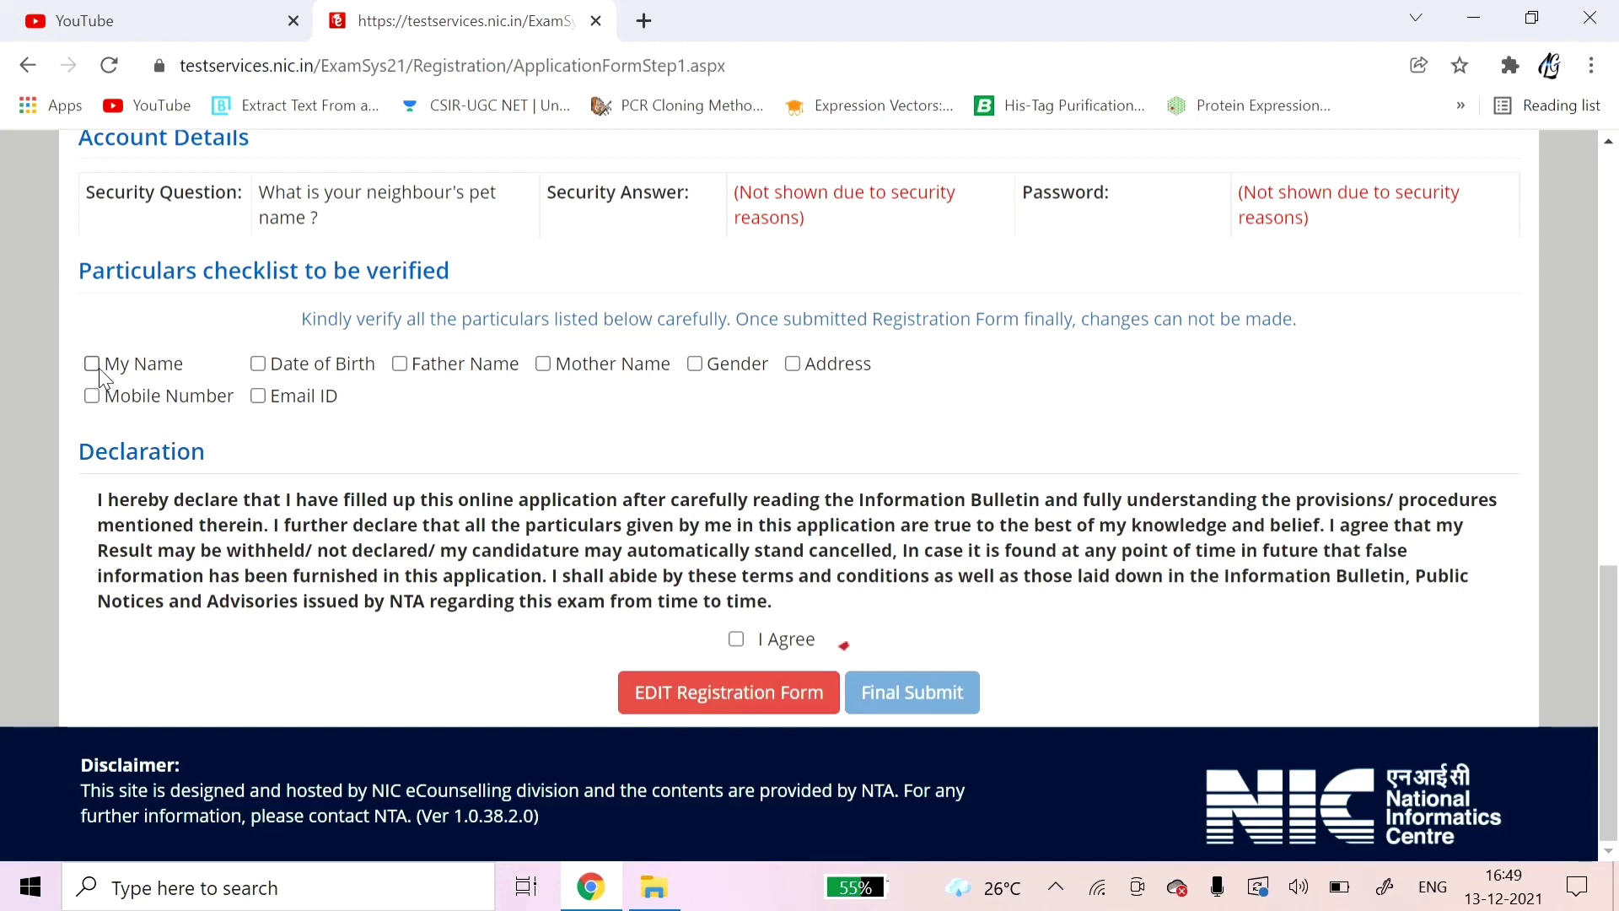
pyautogui.click(258, 364)
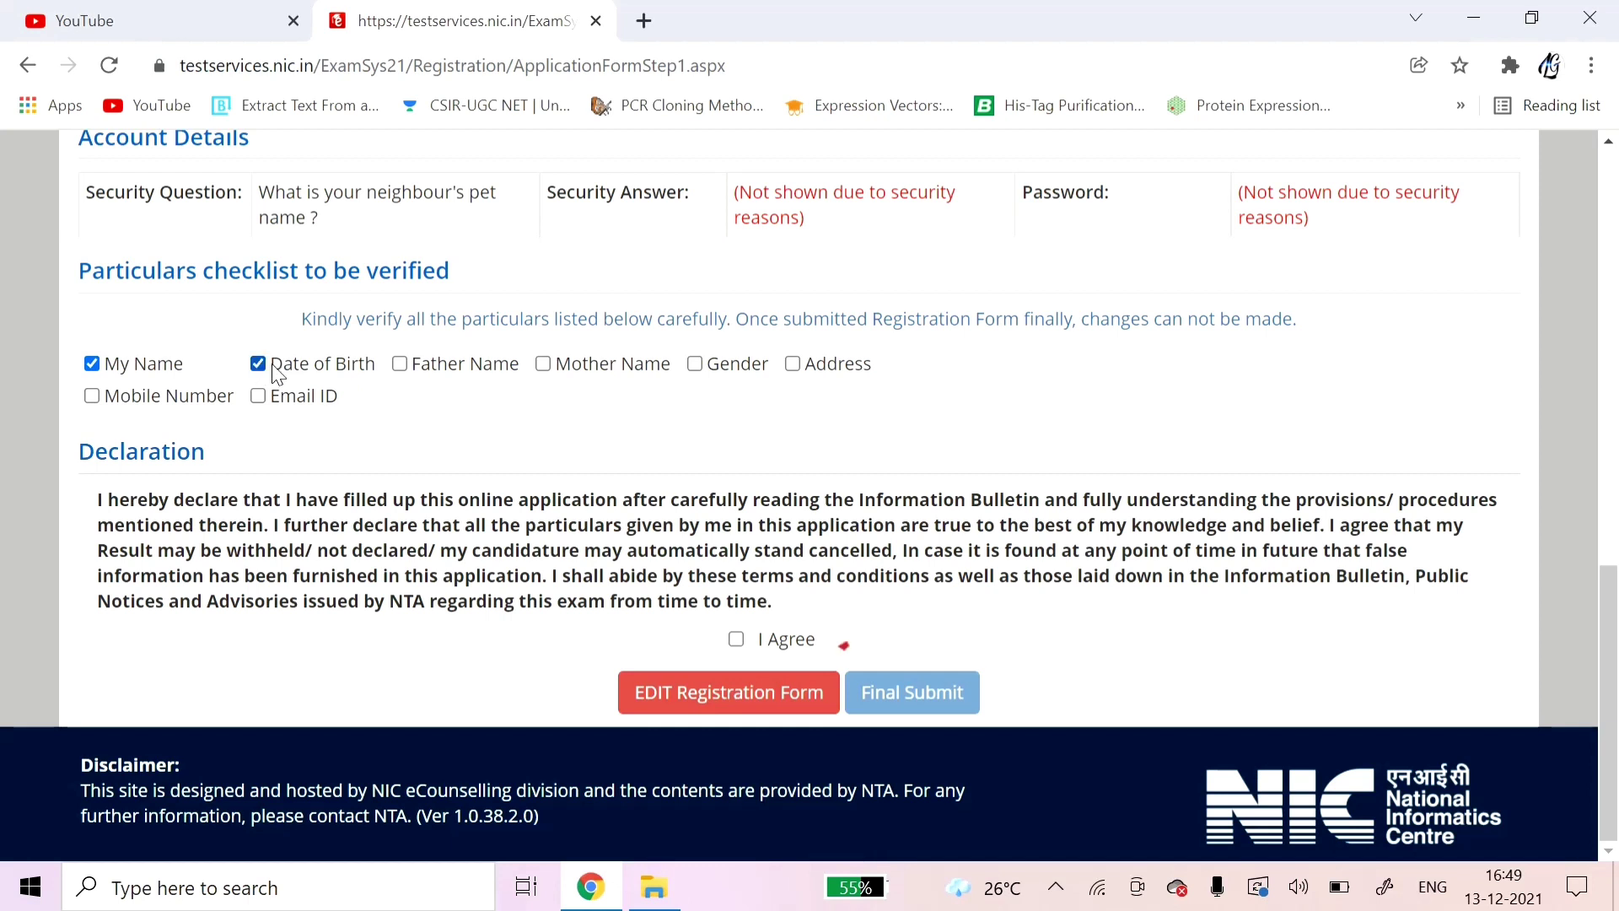
pyautogui.click(408, 369)
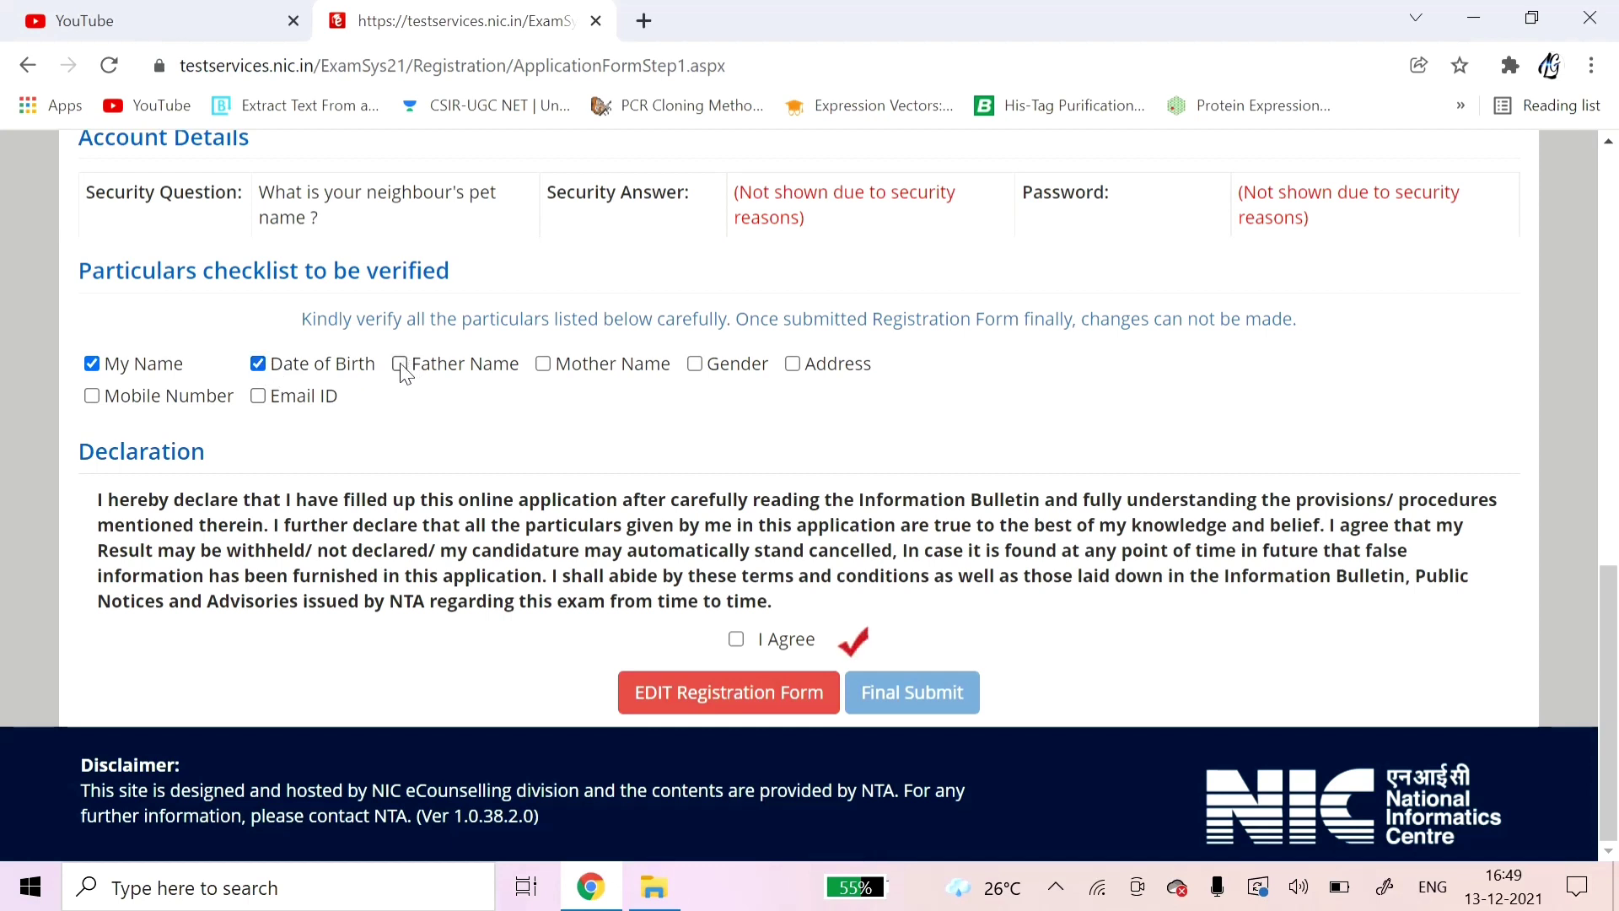
pyautogui.click(542, 364)
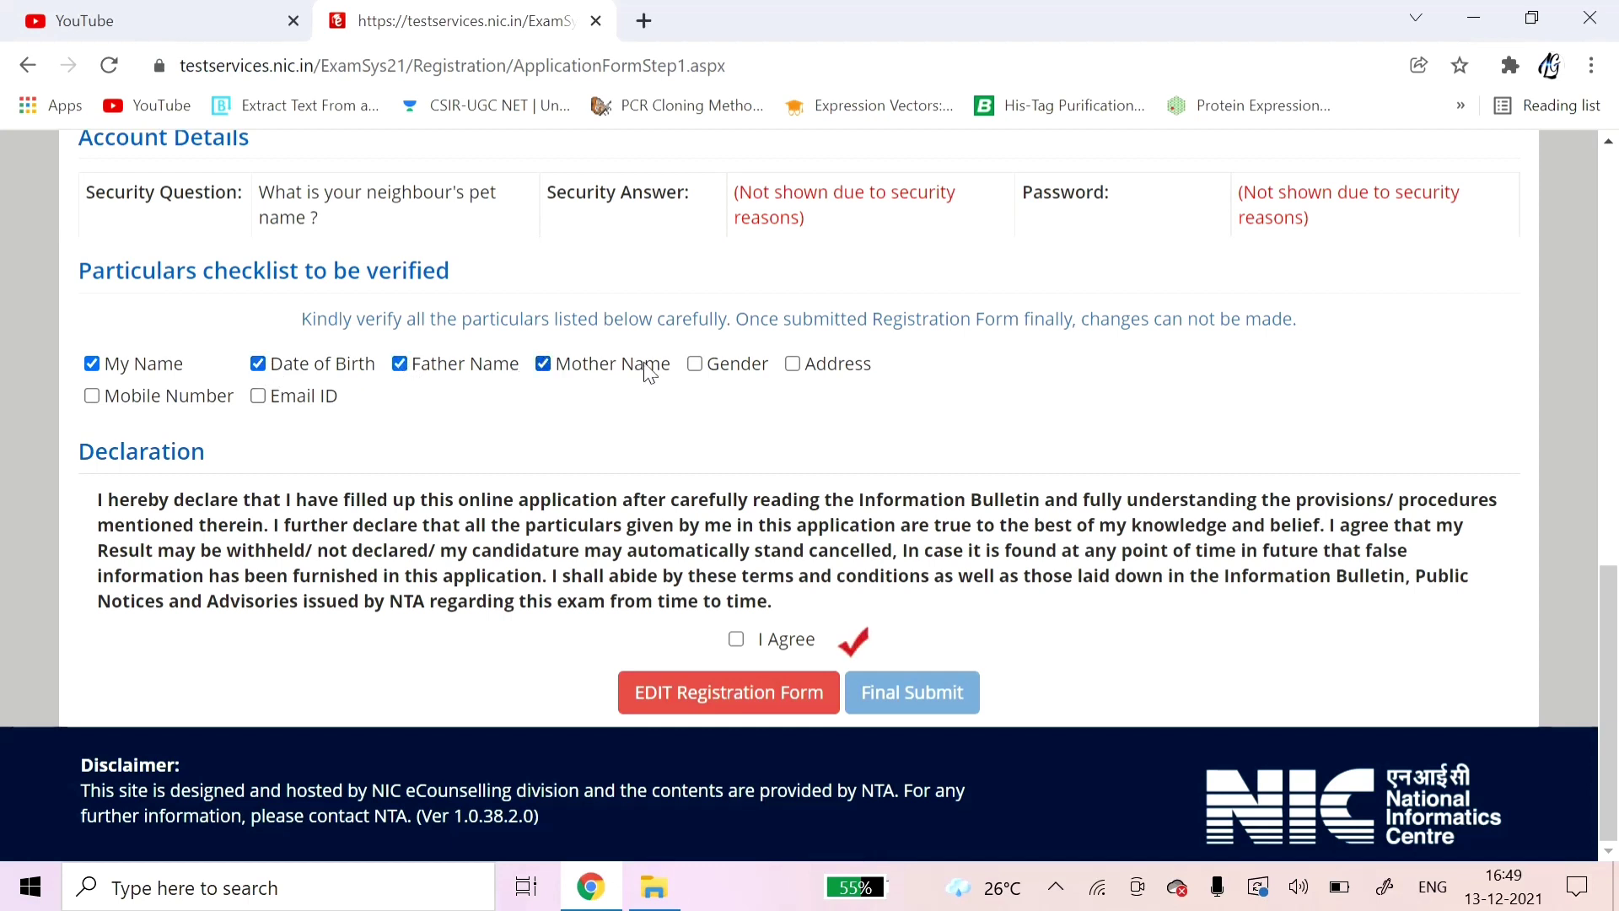
pyautogui.click(695, 365)
pyautogui.click(792, 364)
pyautogui.click(92, 396)
pyautogui.click(258, 396)
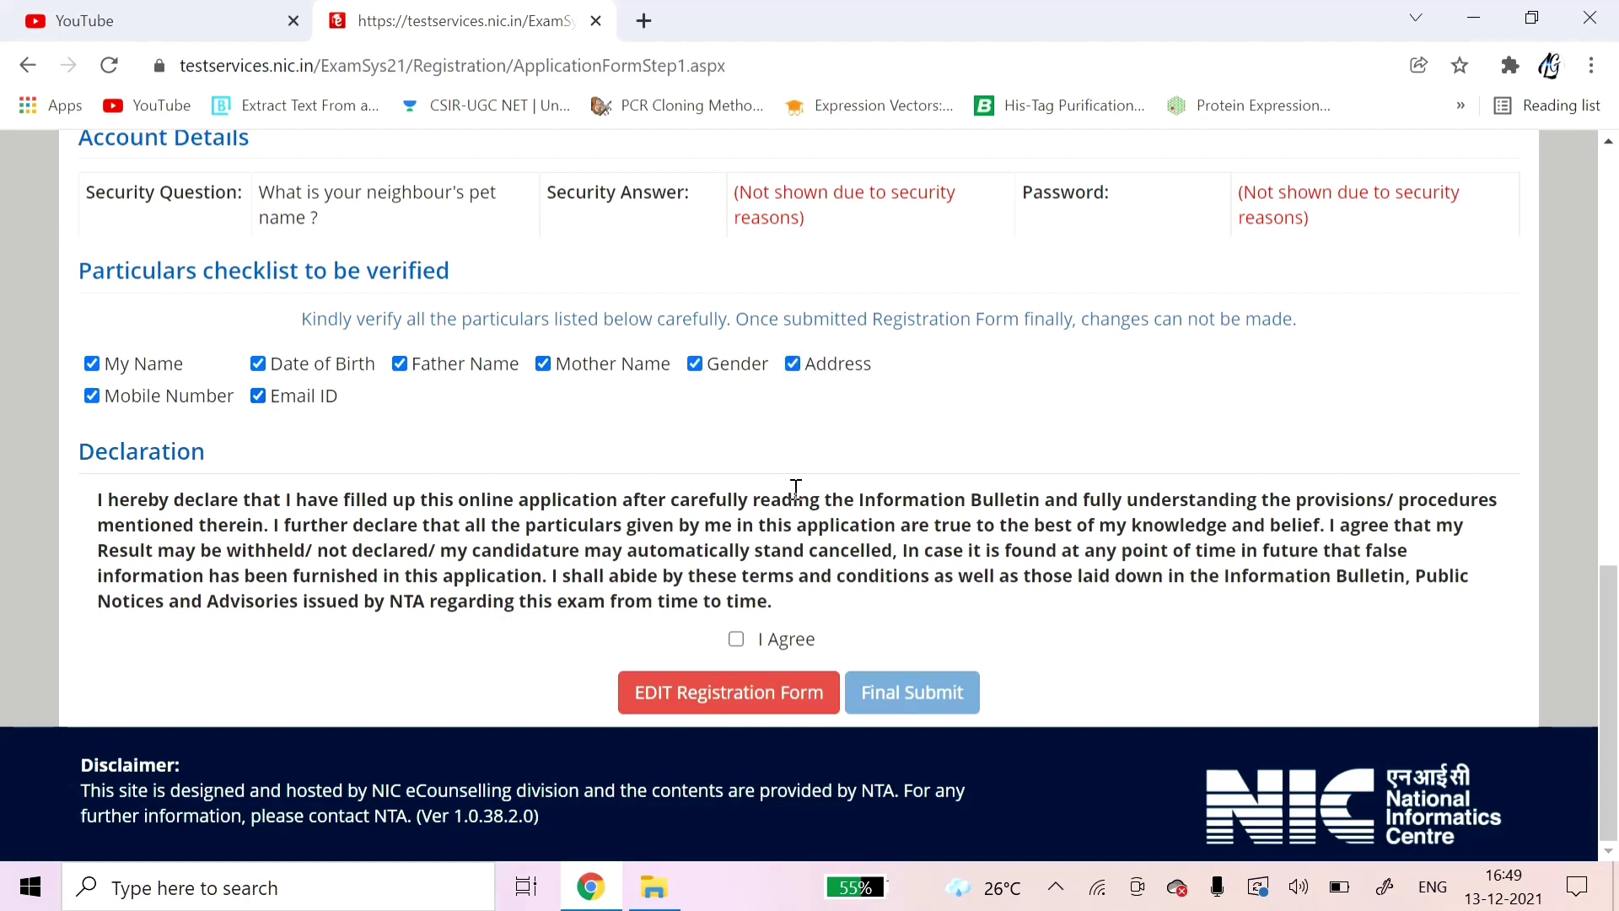
# Agree to the declaration, then finally submit the registration form and confirm the submission.
pyautogui.click(736, 641)
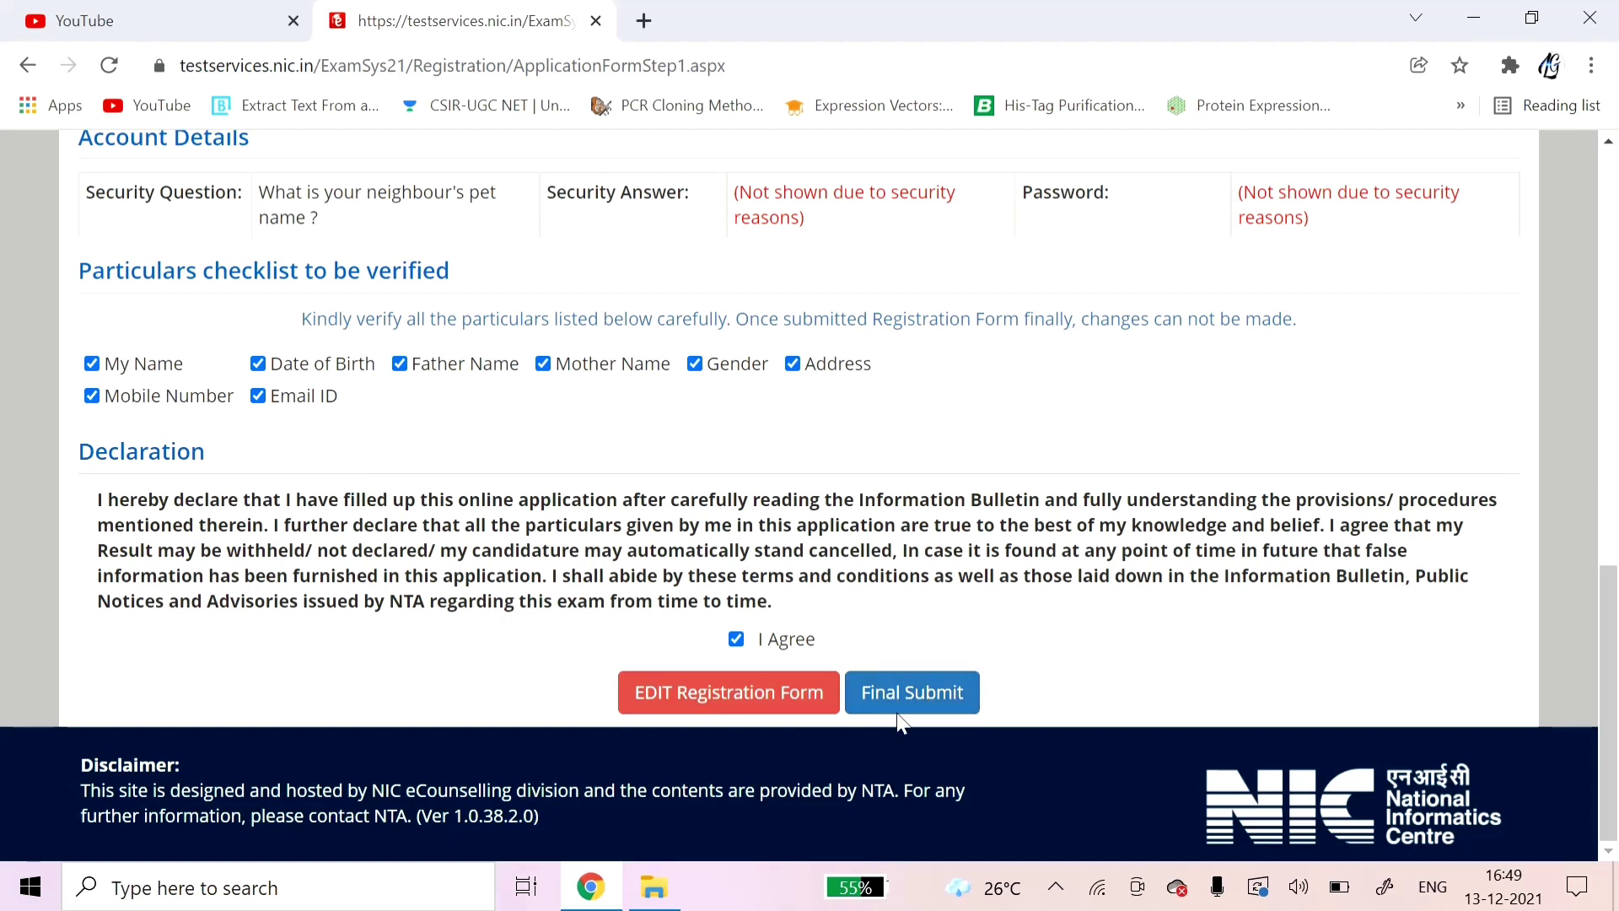
pyautogui.click(737, 643)
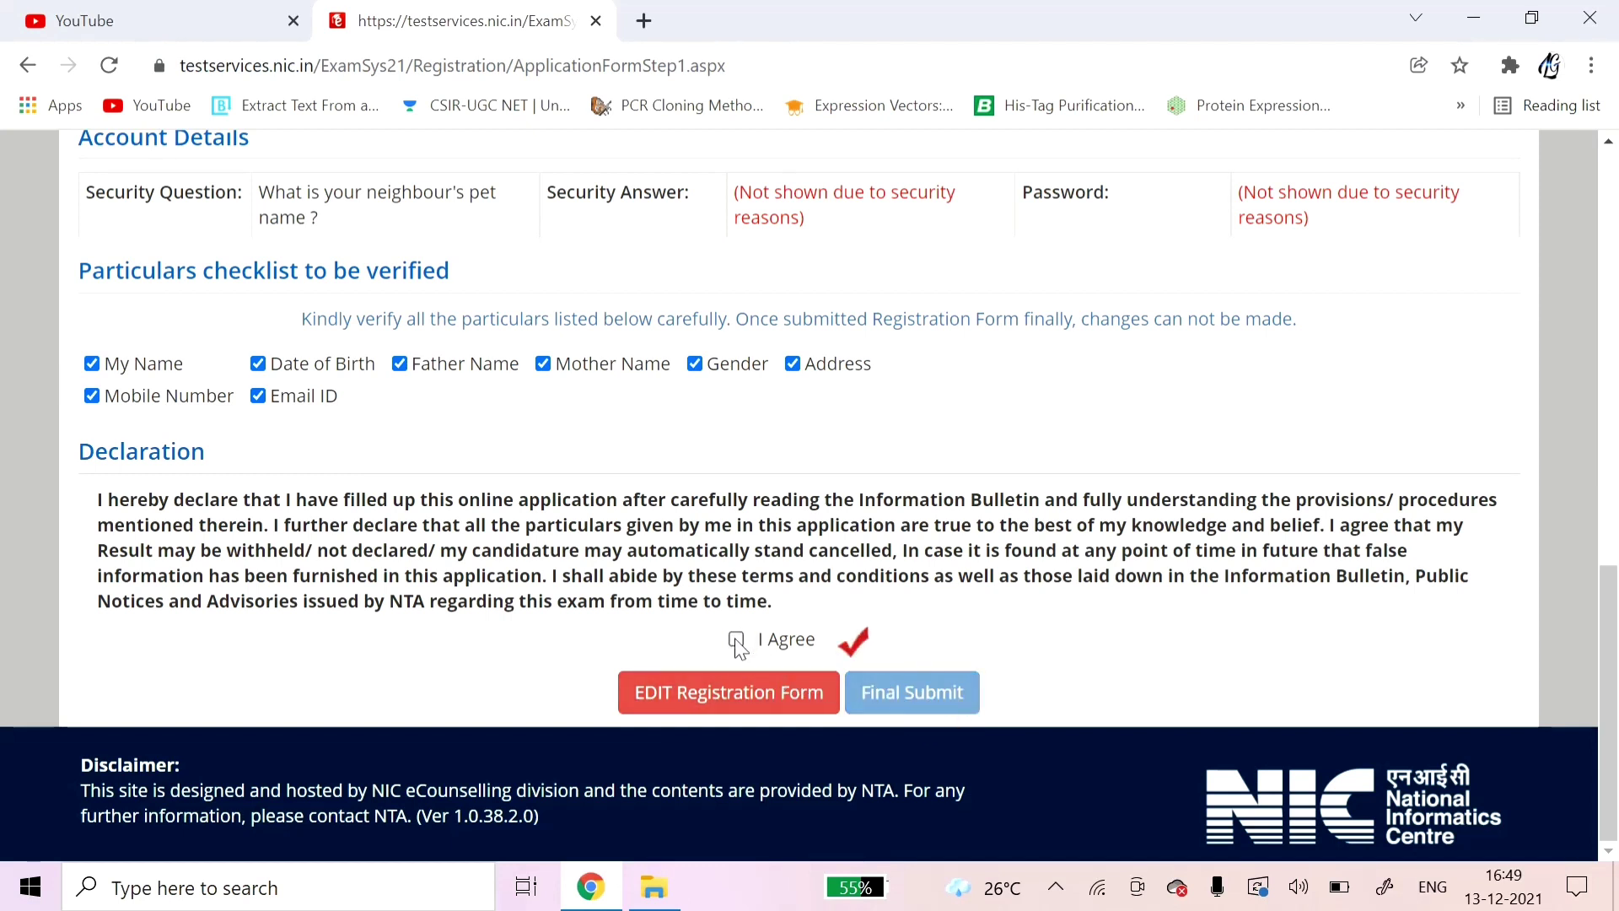
pyautogui.click(737, 641)
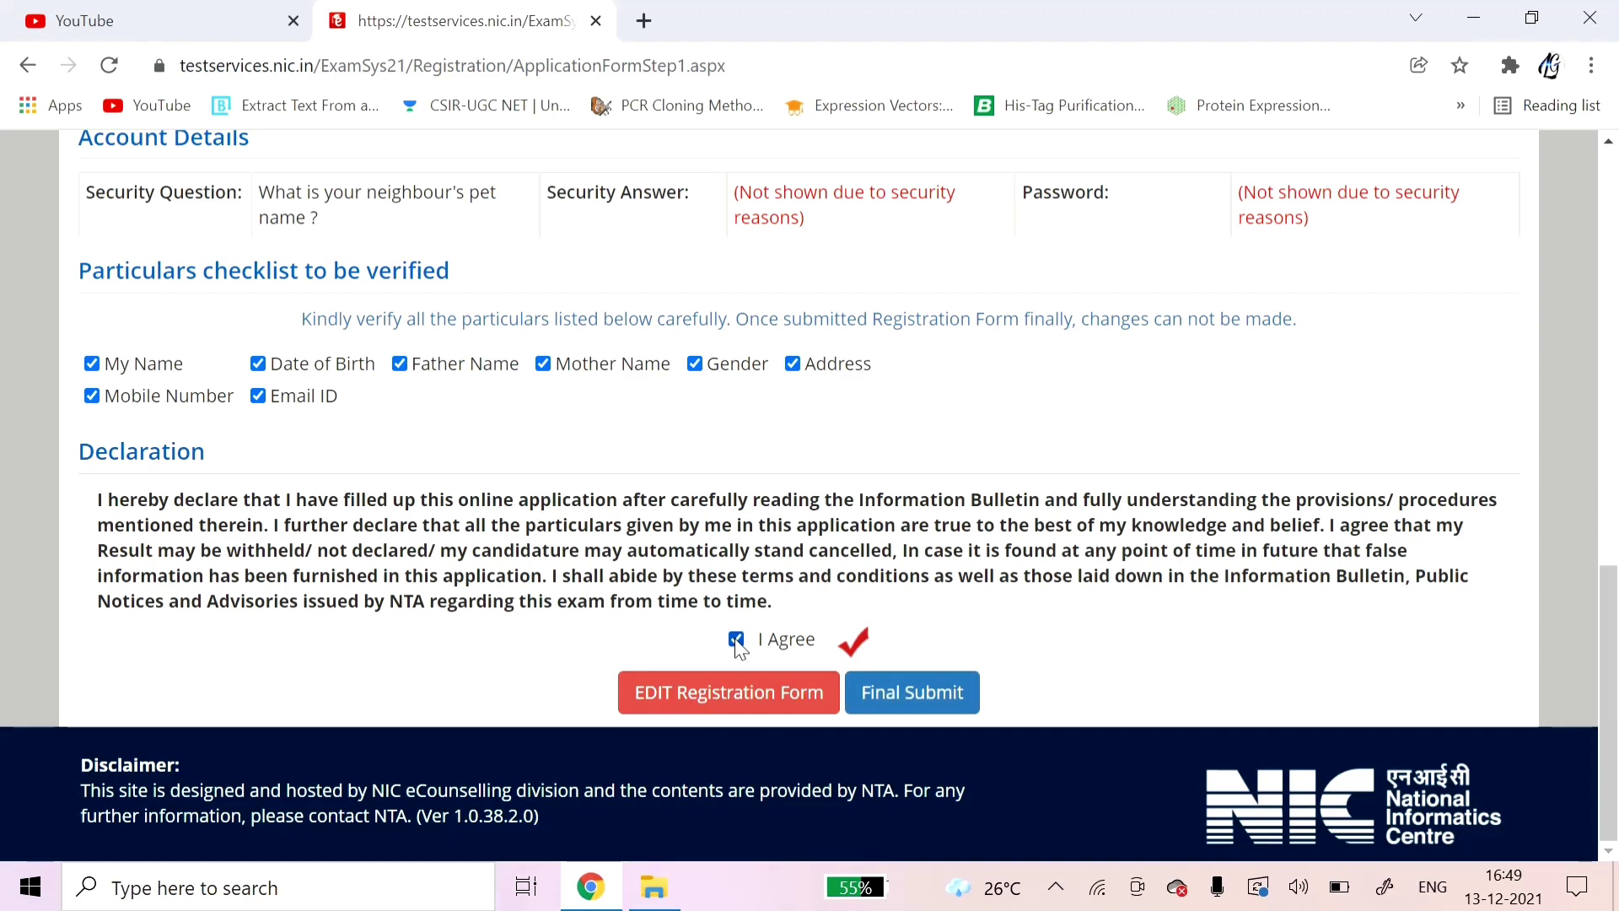
pyautogui.click(945, 713)
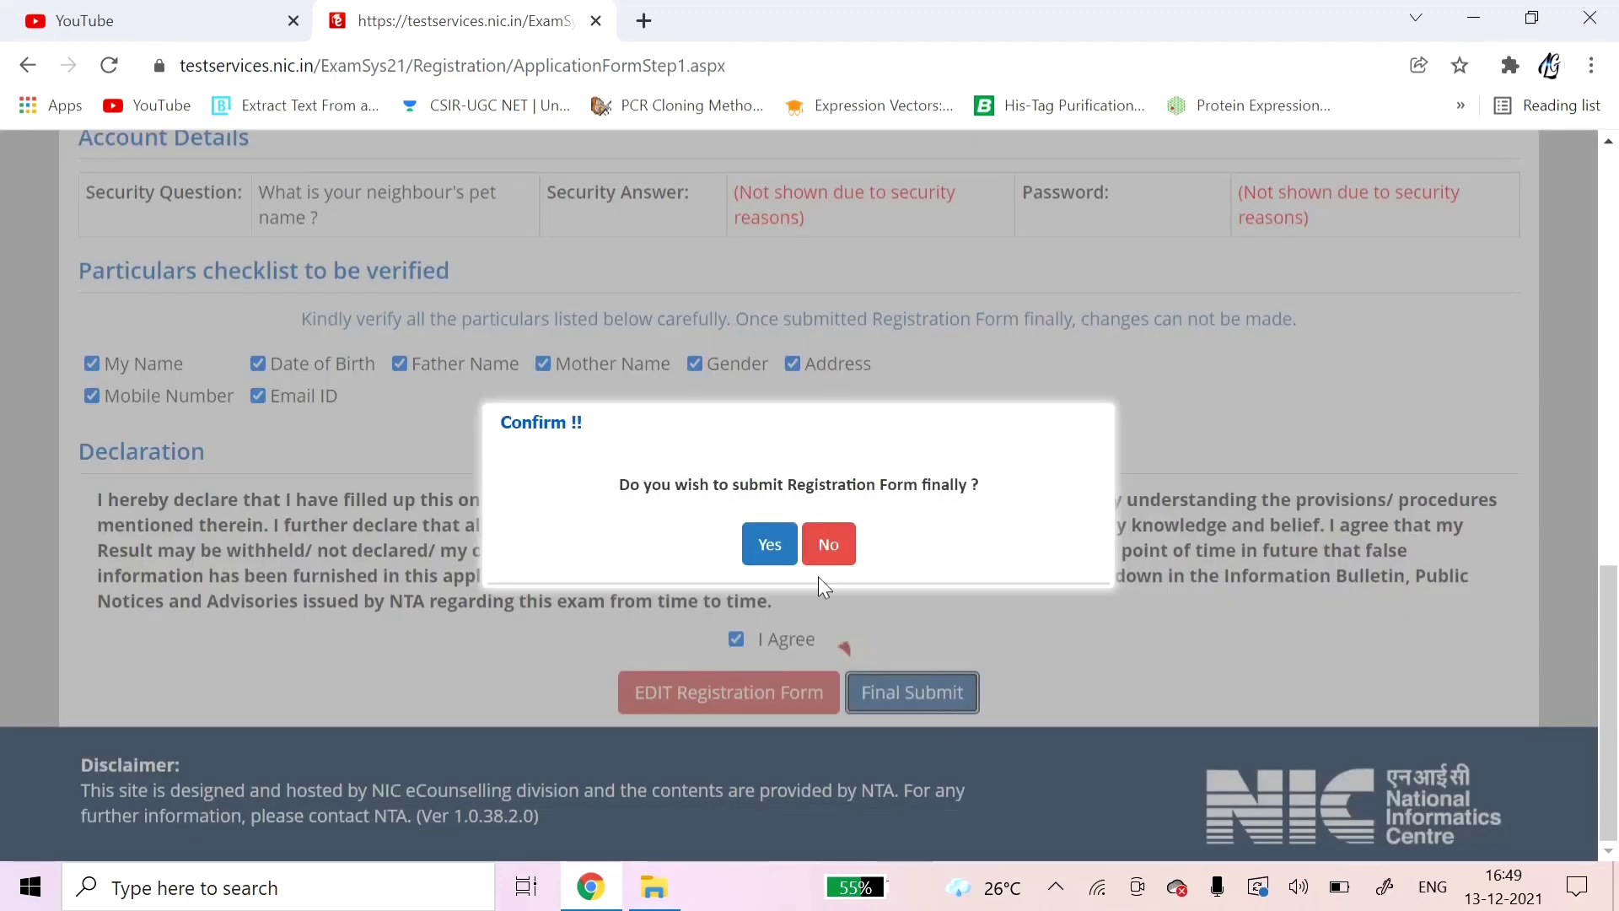
pyautogui.click(754, 538)
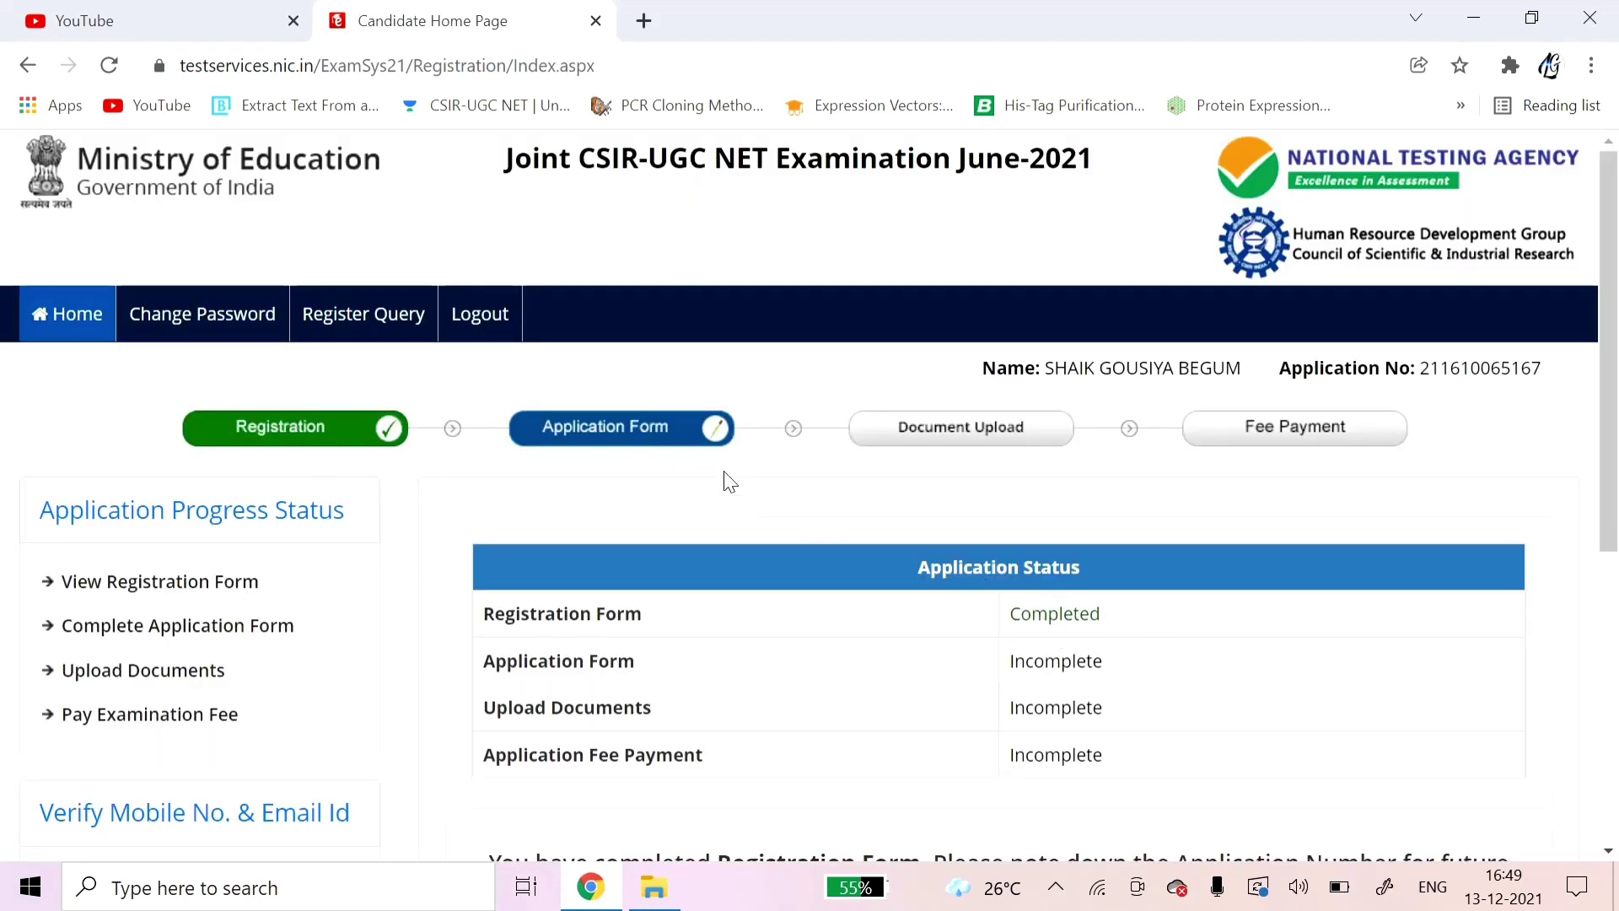
# Proceed from the candidate home page to completing the Application Form.
pyautogui.scroll(-5, 772, 494)
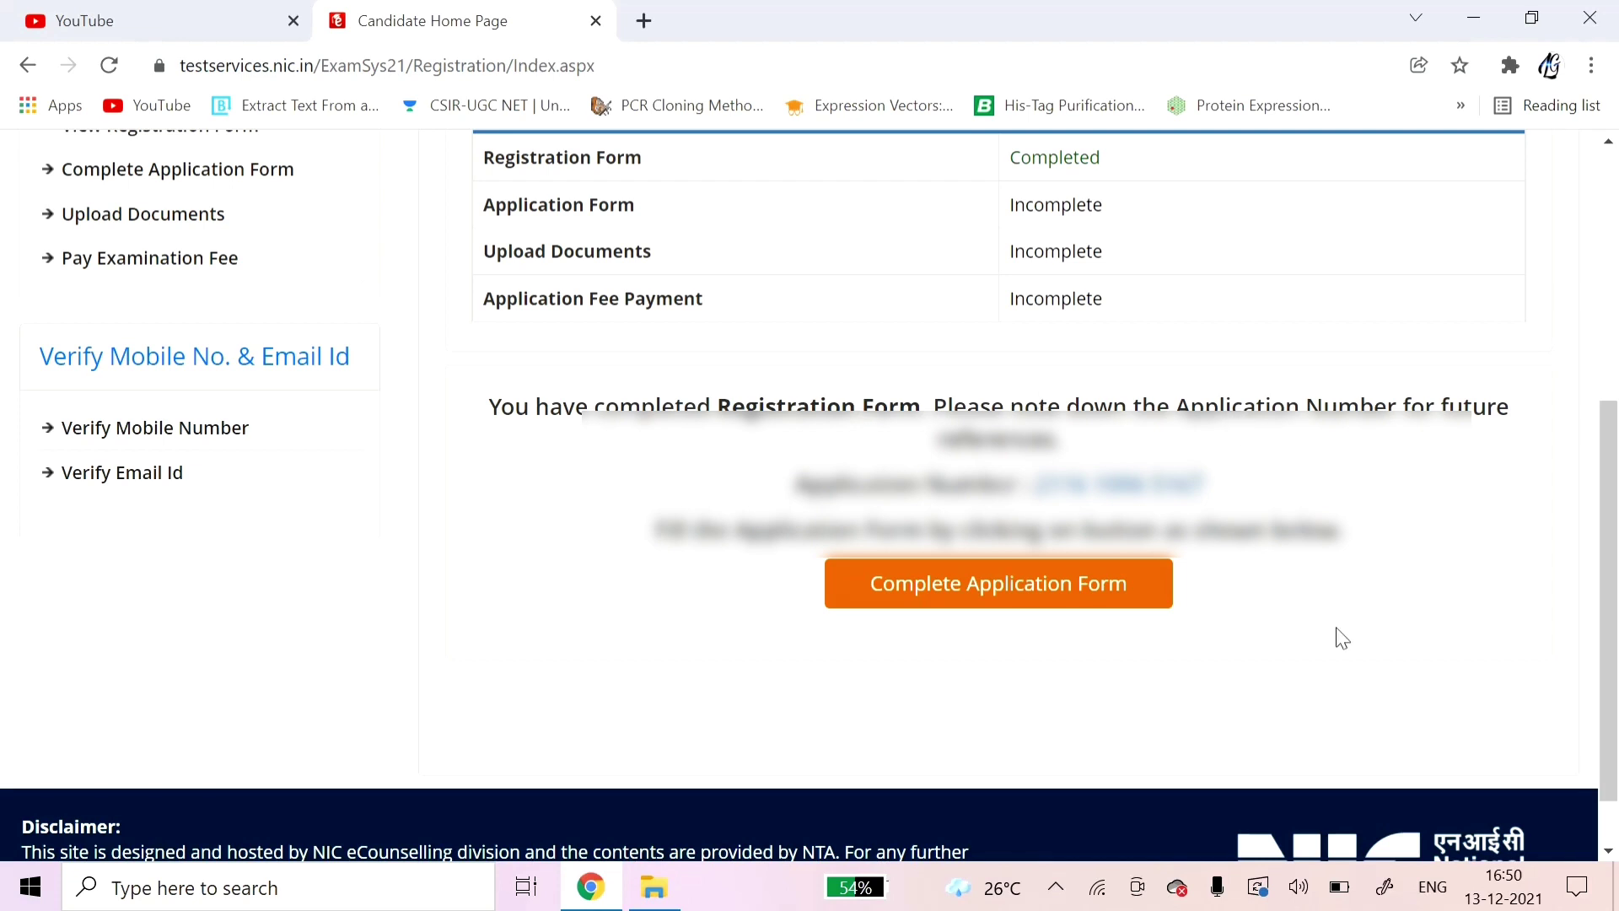
pyautogui.click(1016, 607)
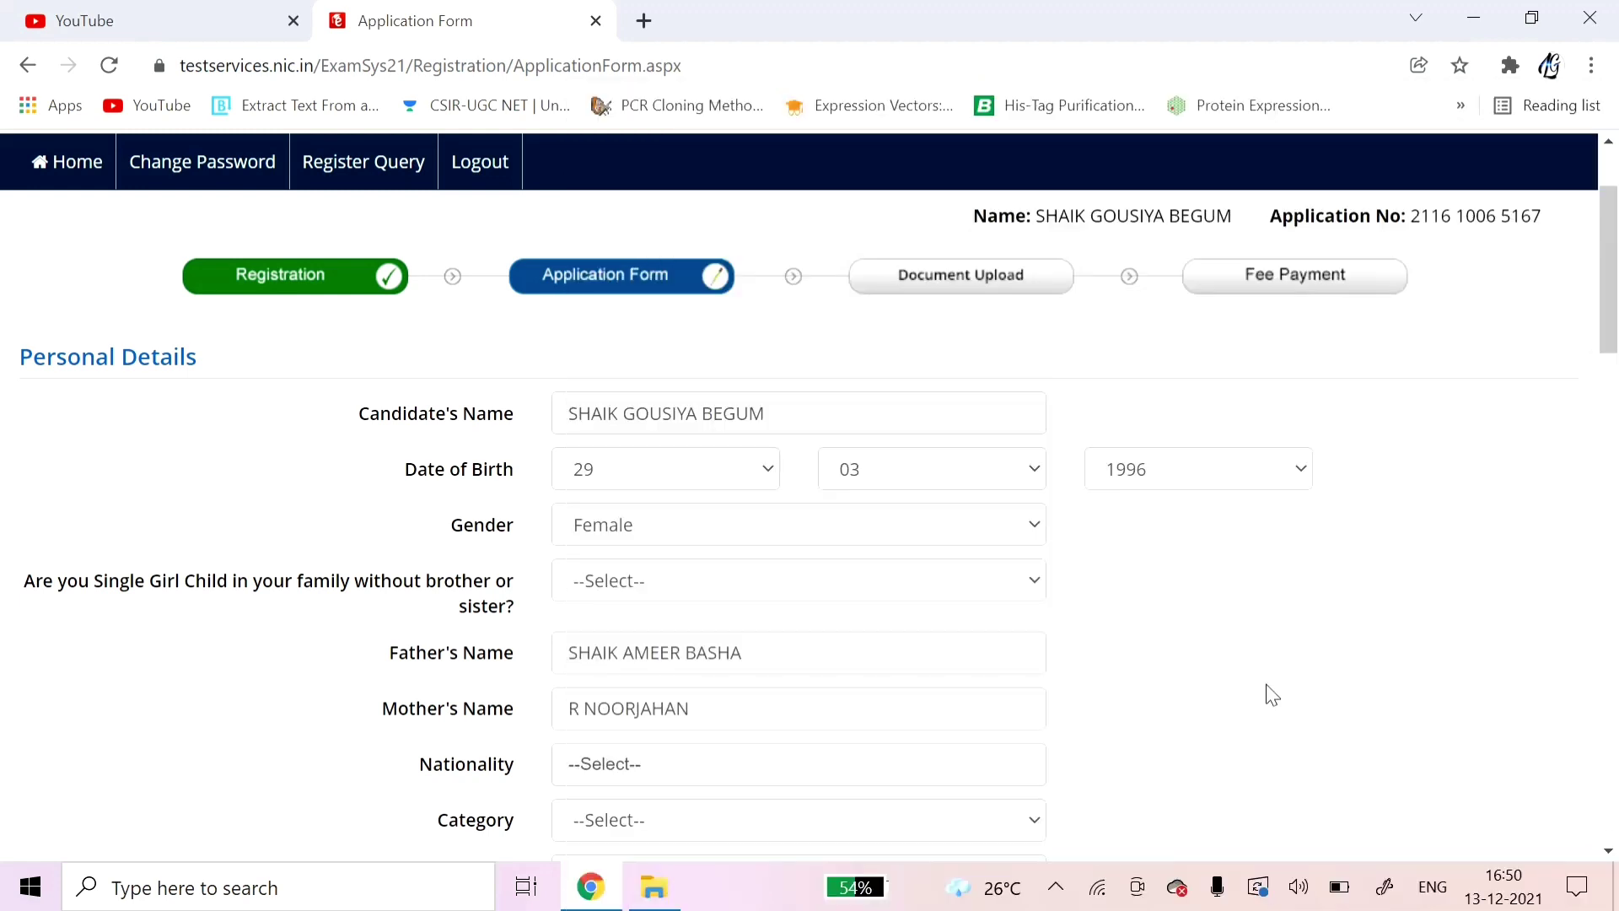
# Examine the Nationality, Category, PwD benchmark disability and Are You Diabetic? options in Personal Details without choosing any.
pyautogui.scroll(-7, 1268, 694)
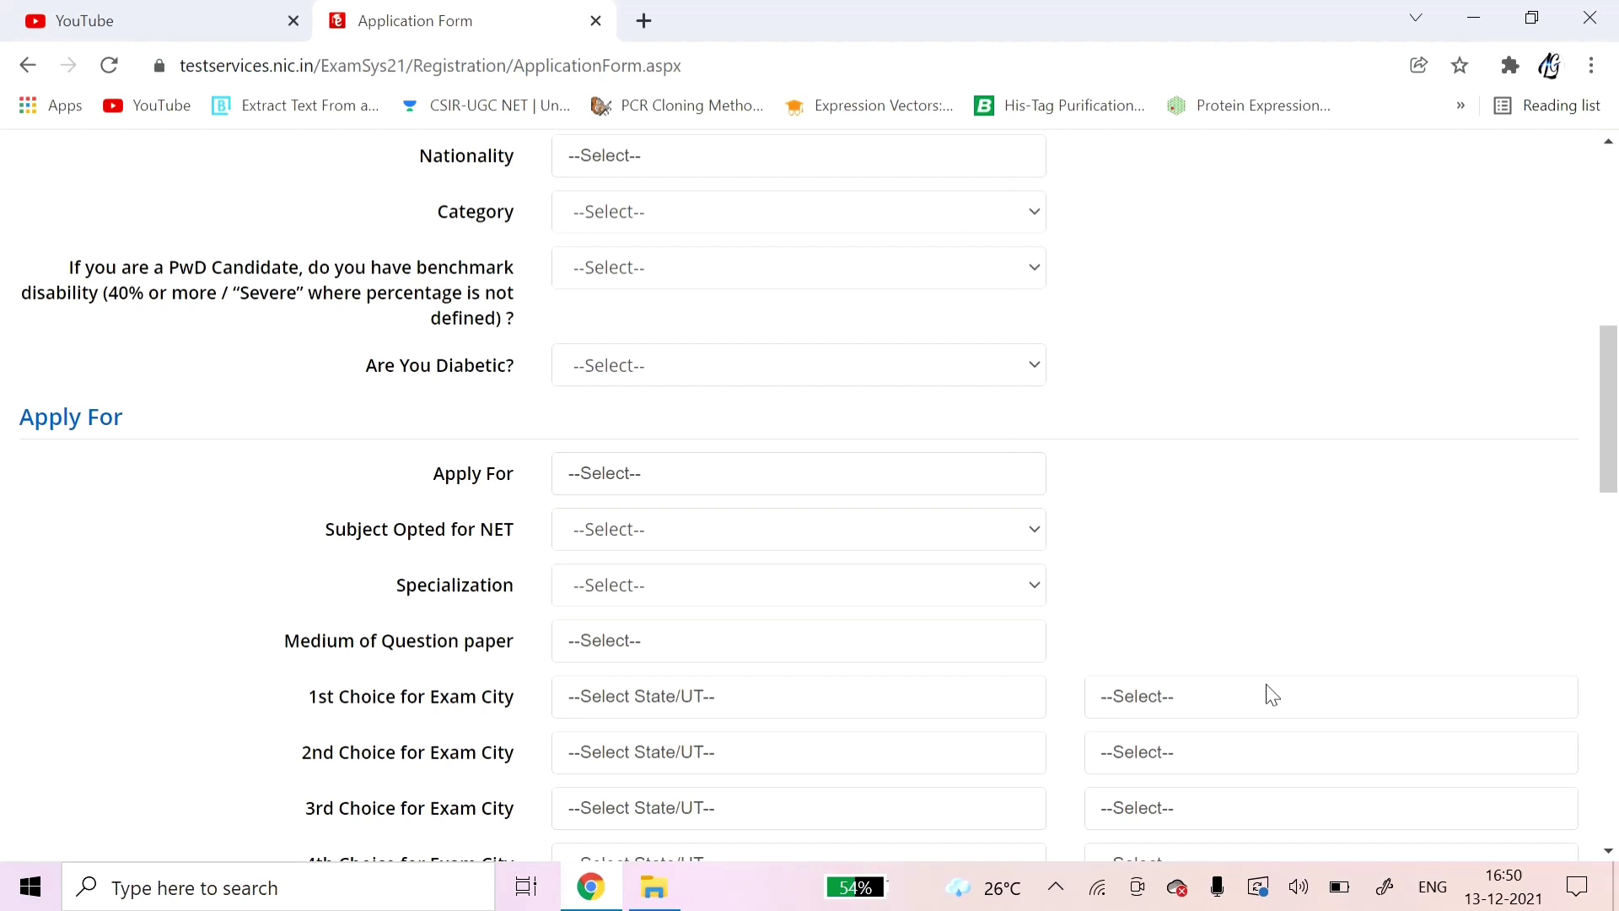
pyautogui.click(659, 174)
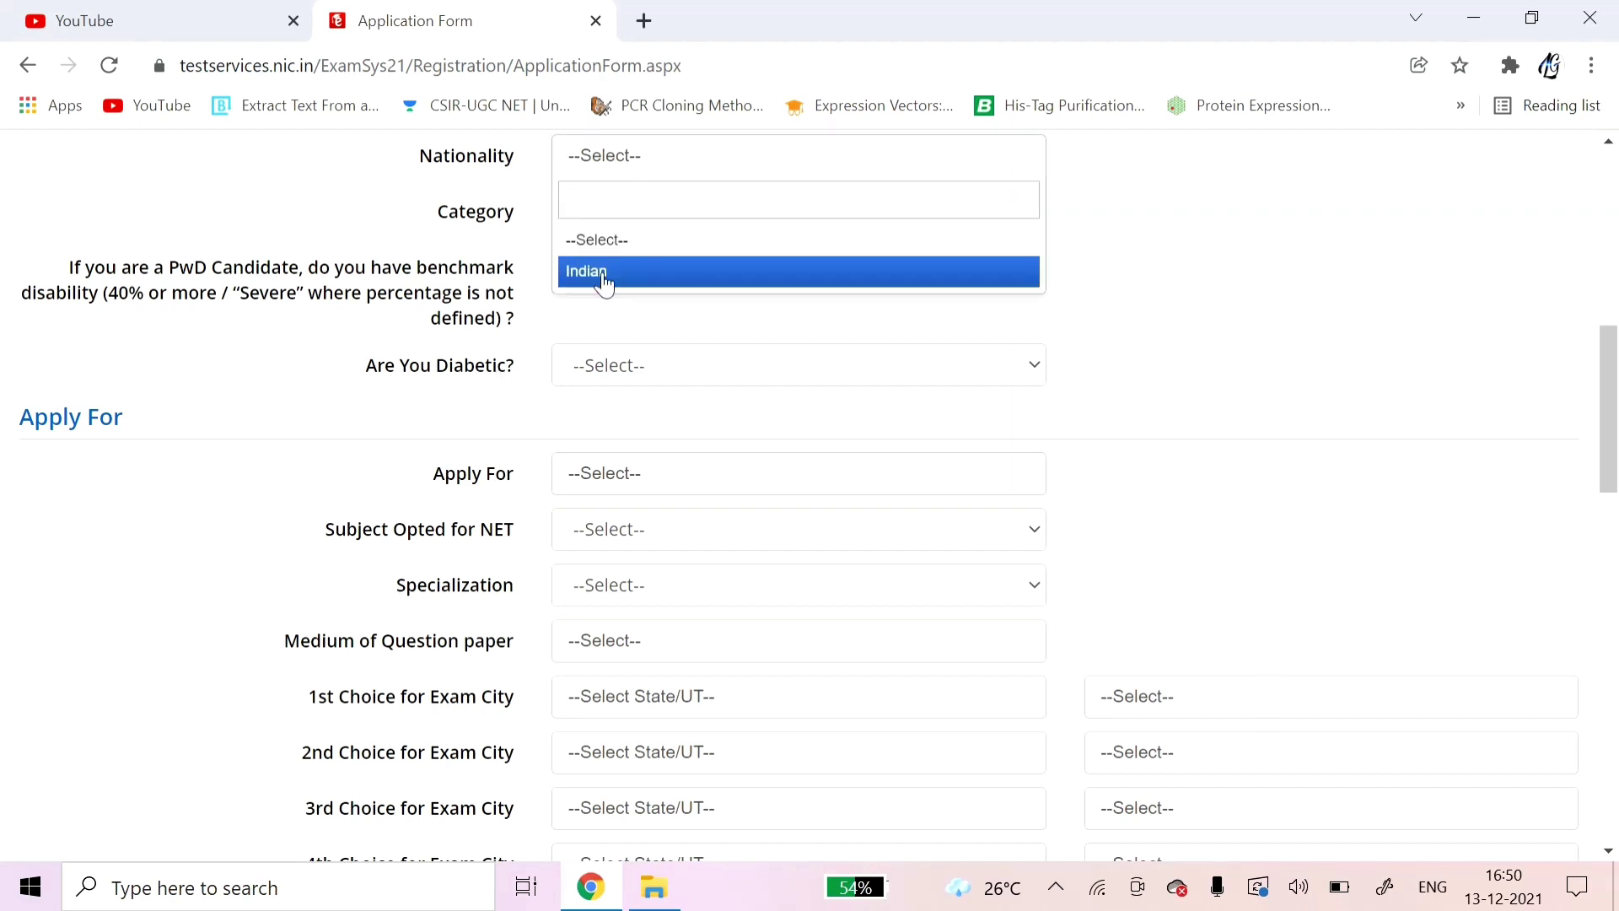
pyautogui.click(1087, 333)
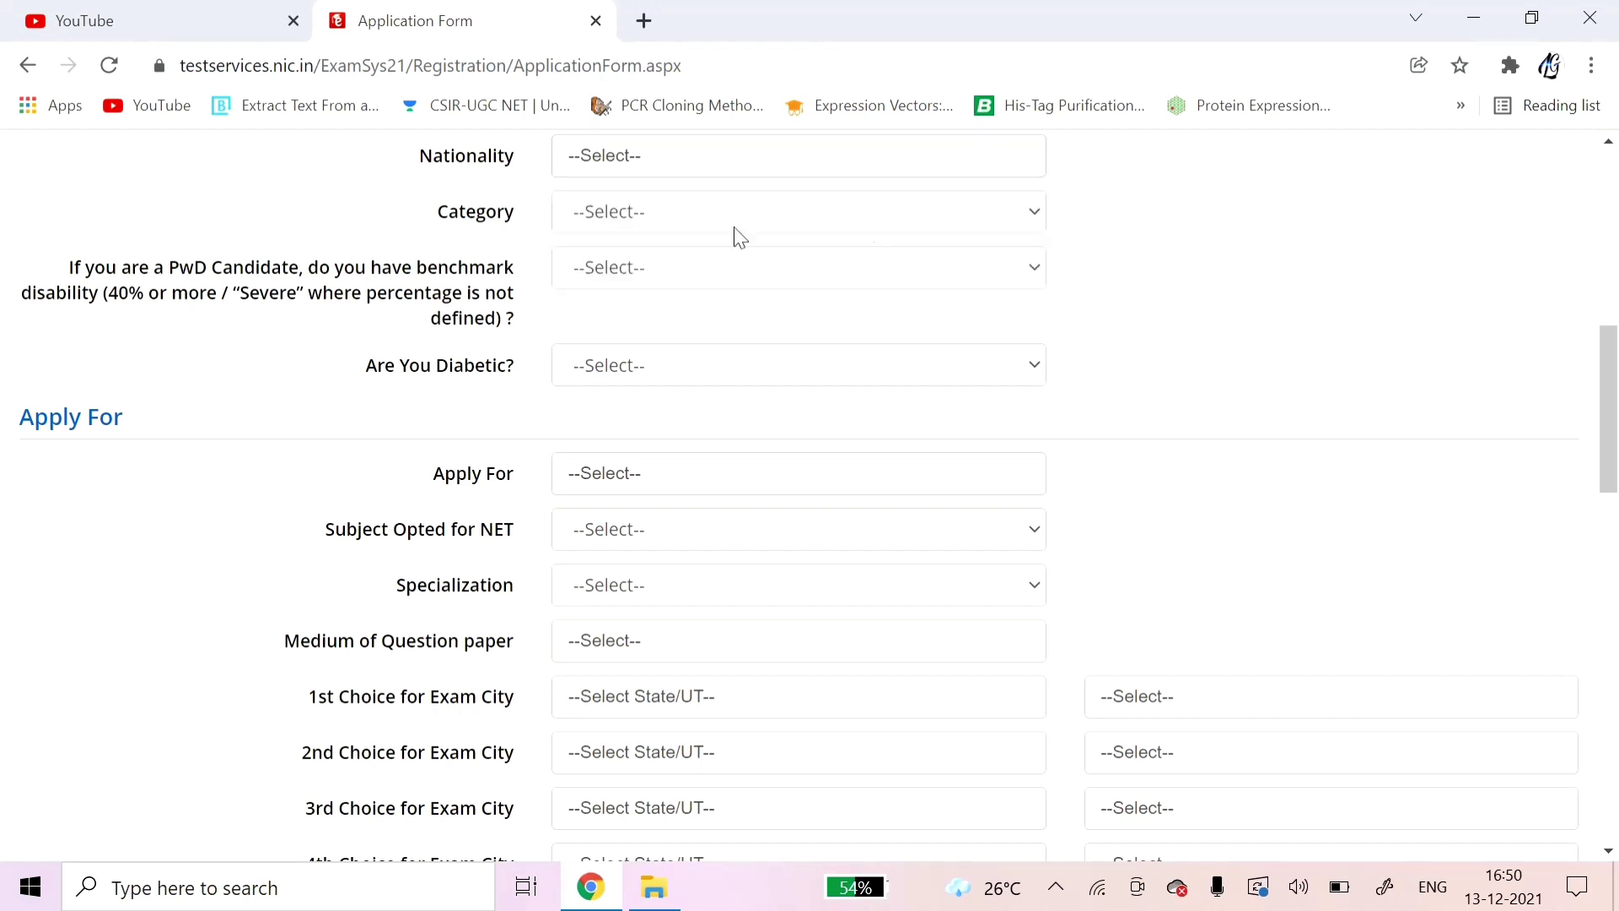
pyautogui.click(661, 218)
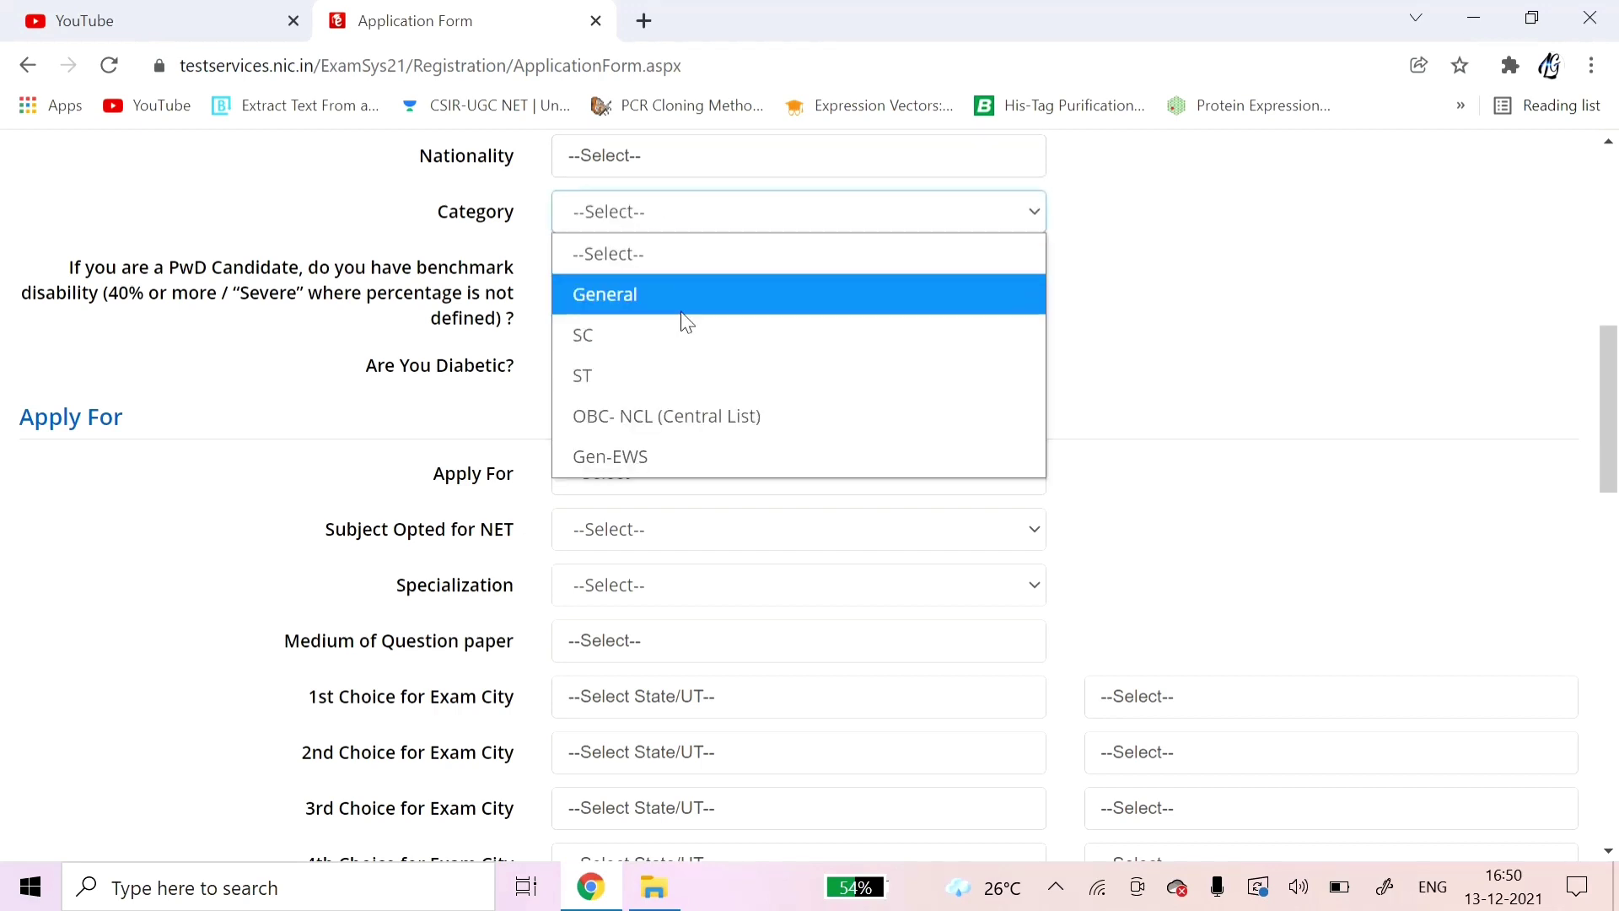
pyautogui.click(1230, 305)
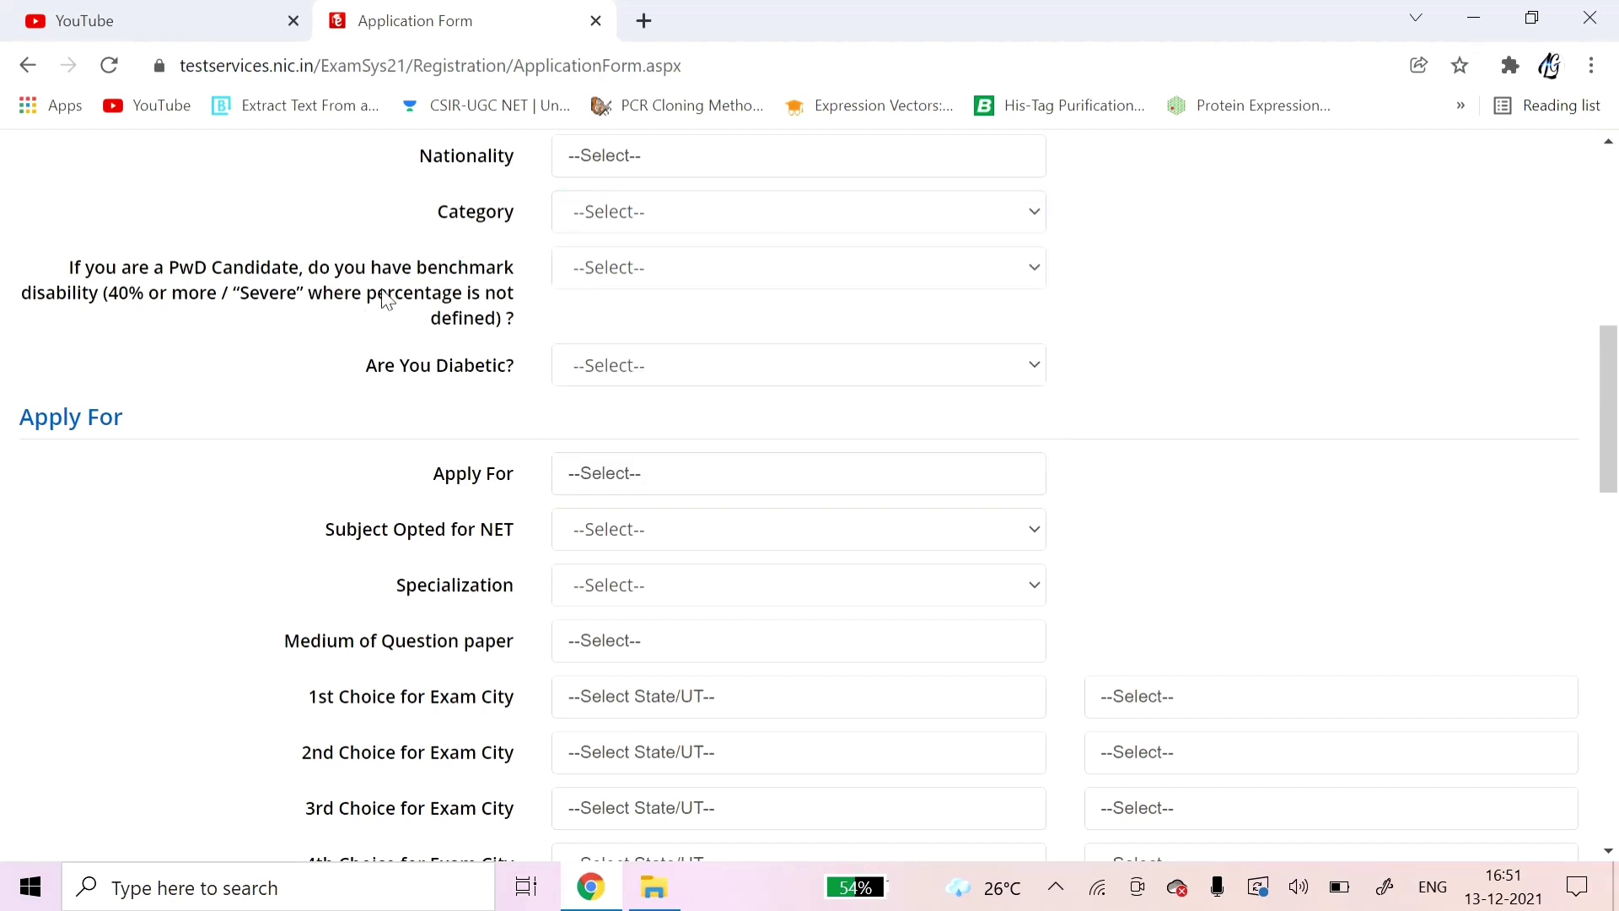
pyautogui.click(686, 271)
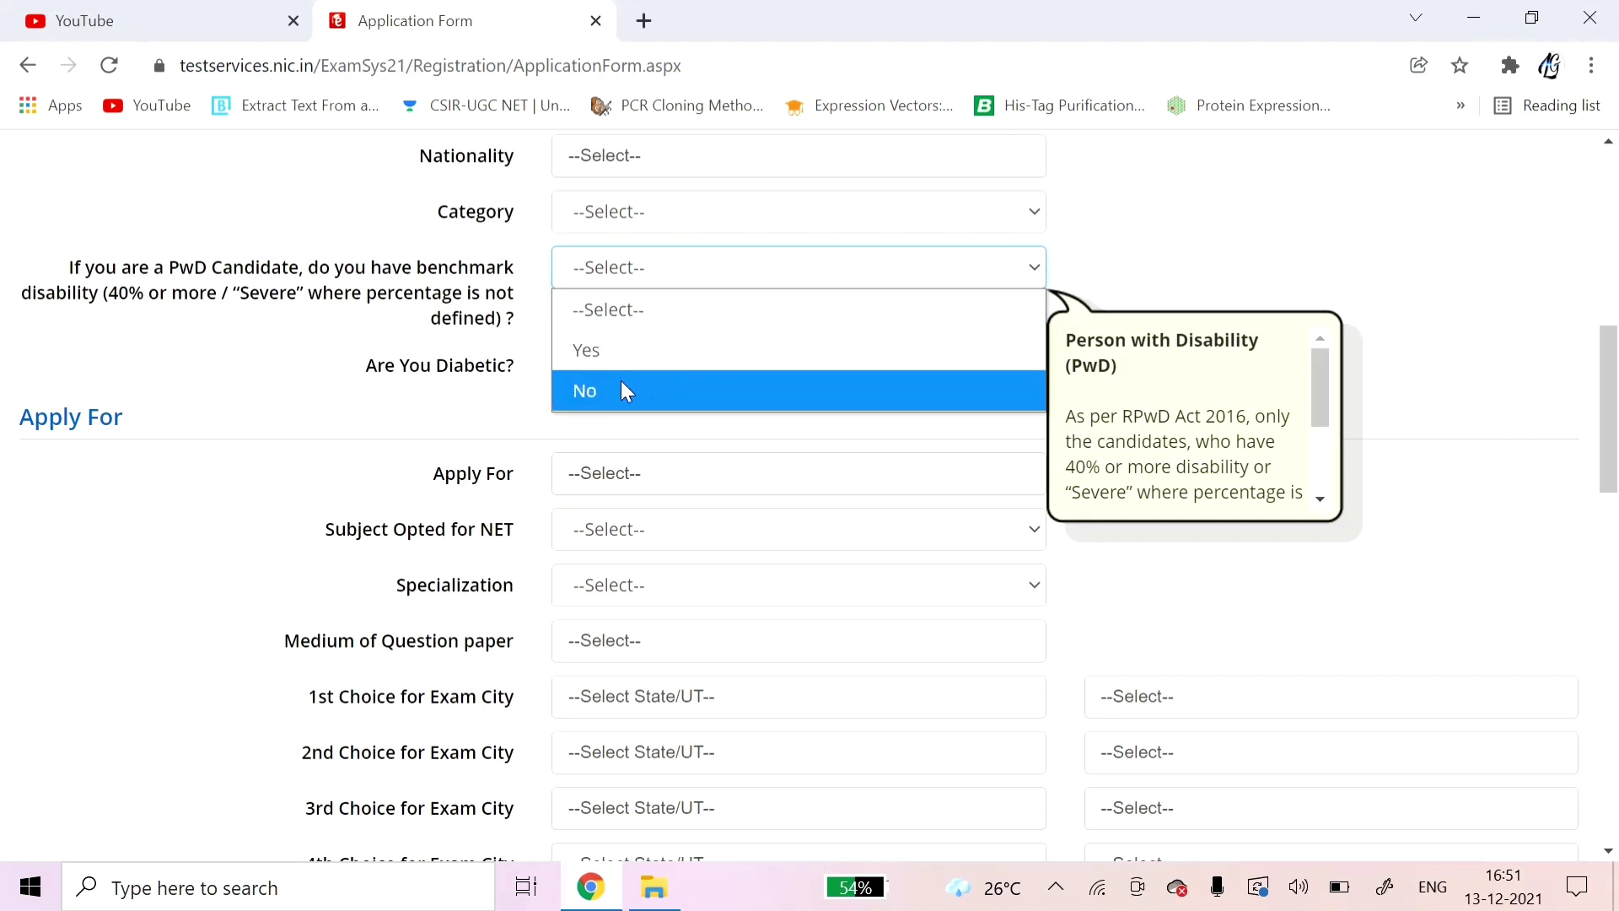
pyautogui.click(1273, 255)
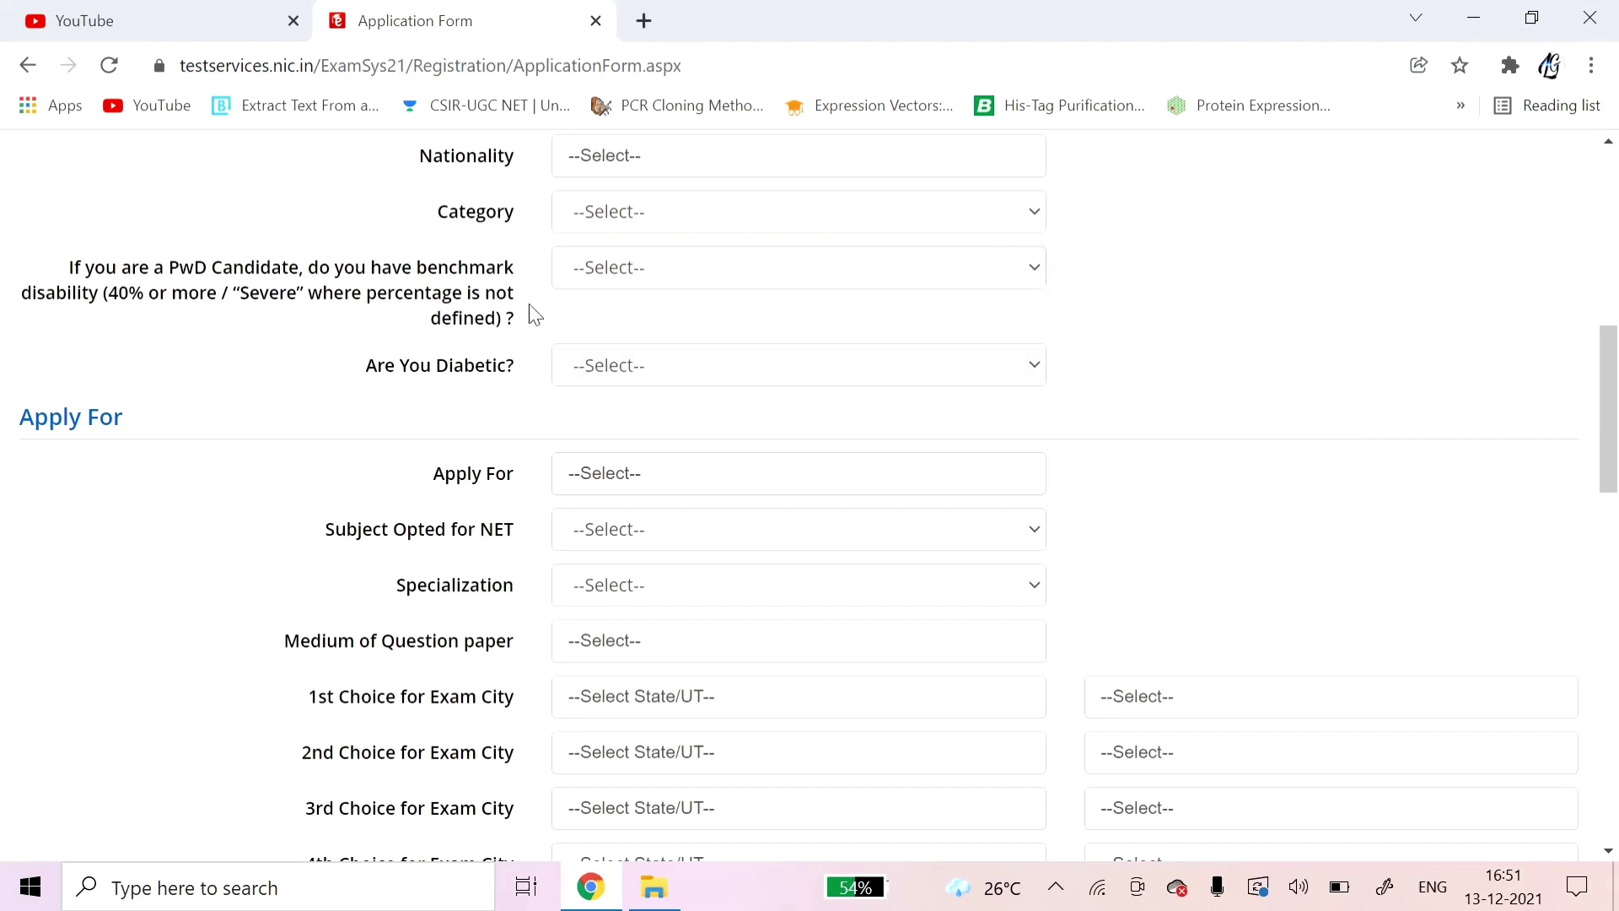
pyautogui.click(644, 374)
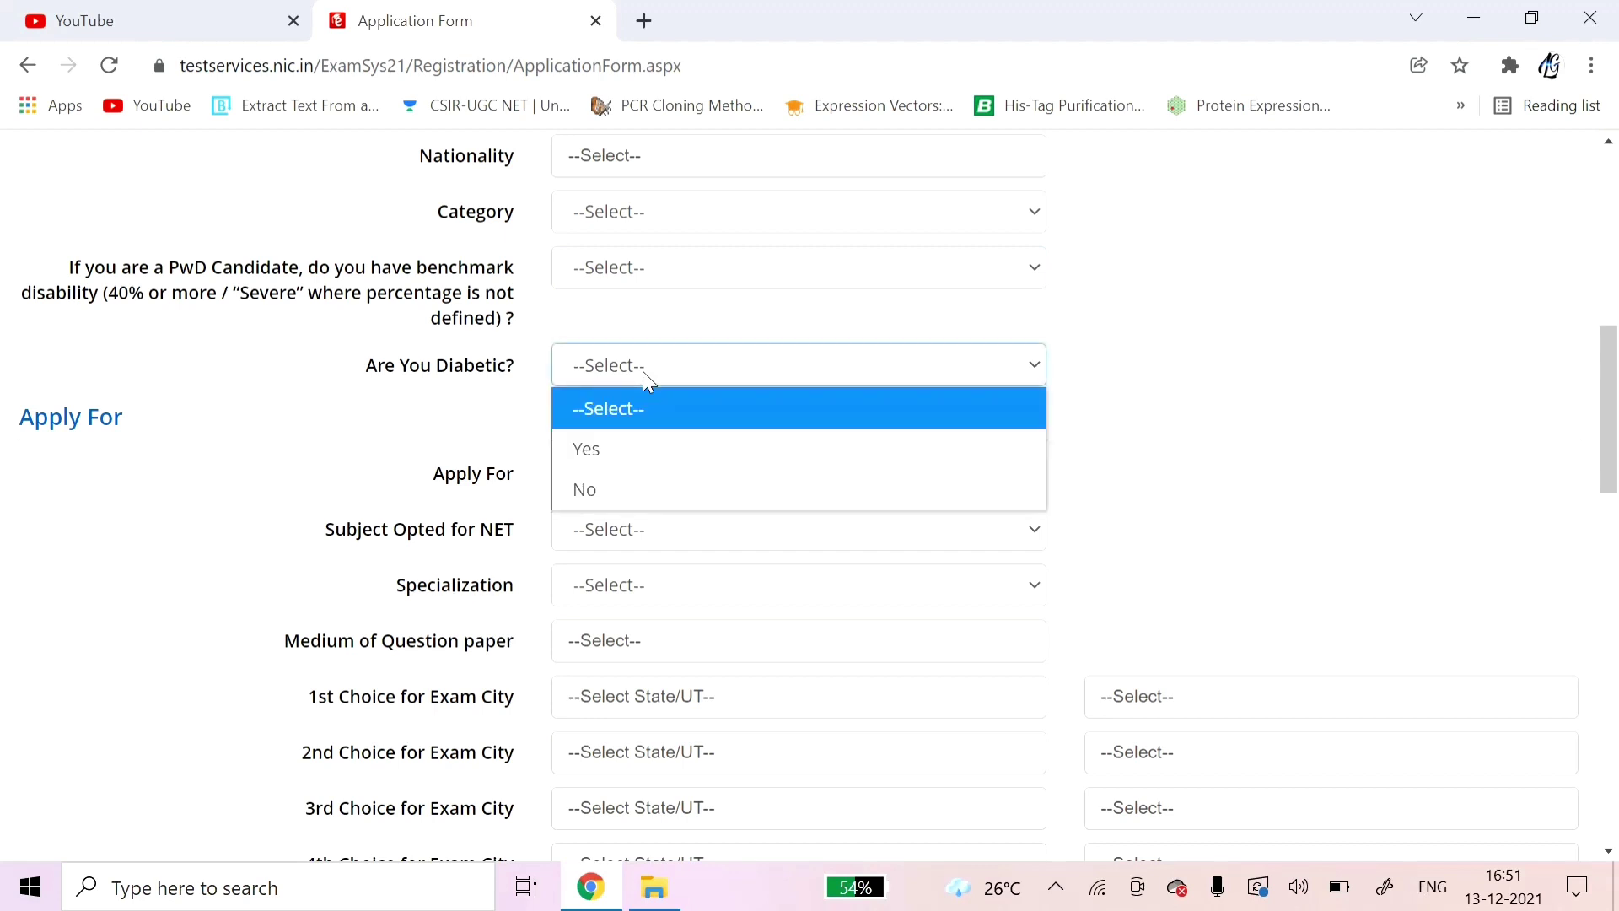
pyautogui.click(1243, 377)
# Examine the Apply For section, including the options of the Apply For and Subject Opted for NET fields.
pyautogui.scroll(-1, 1242, 377)
pyautogui.scroll(-1, 1241, 378)
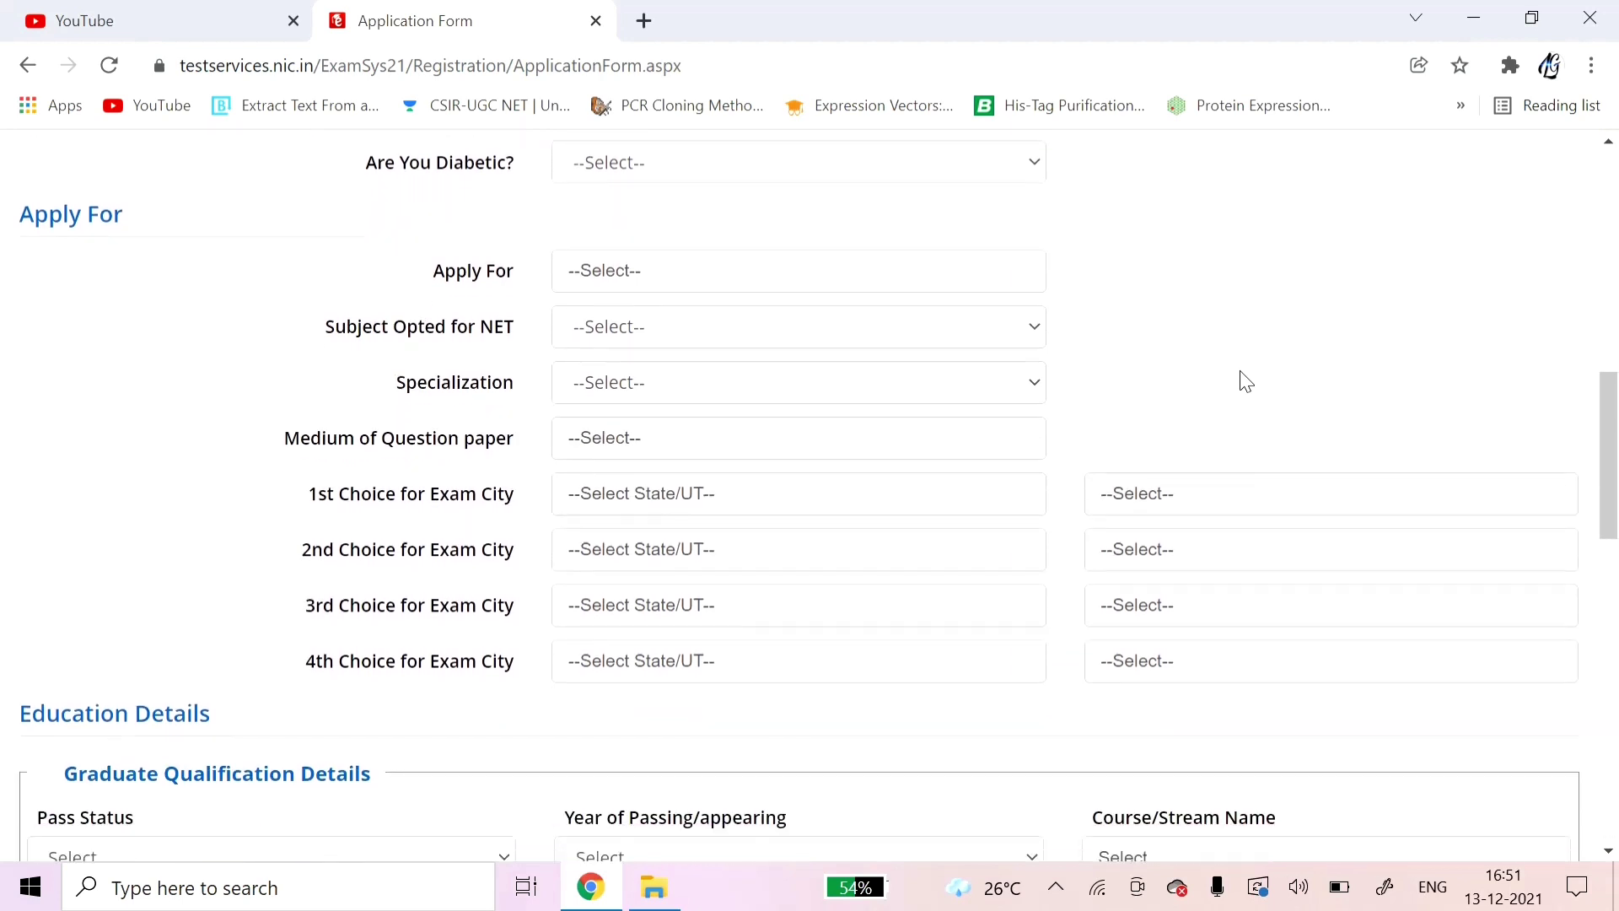
pyautogui.click(1221, 349)
pyautogui.click(621, 285)
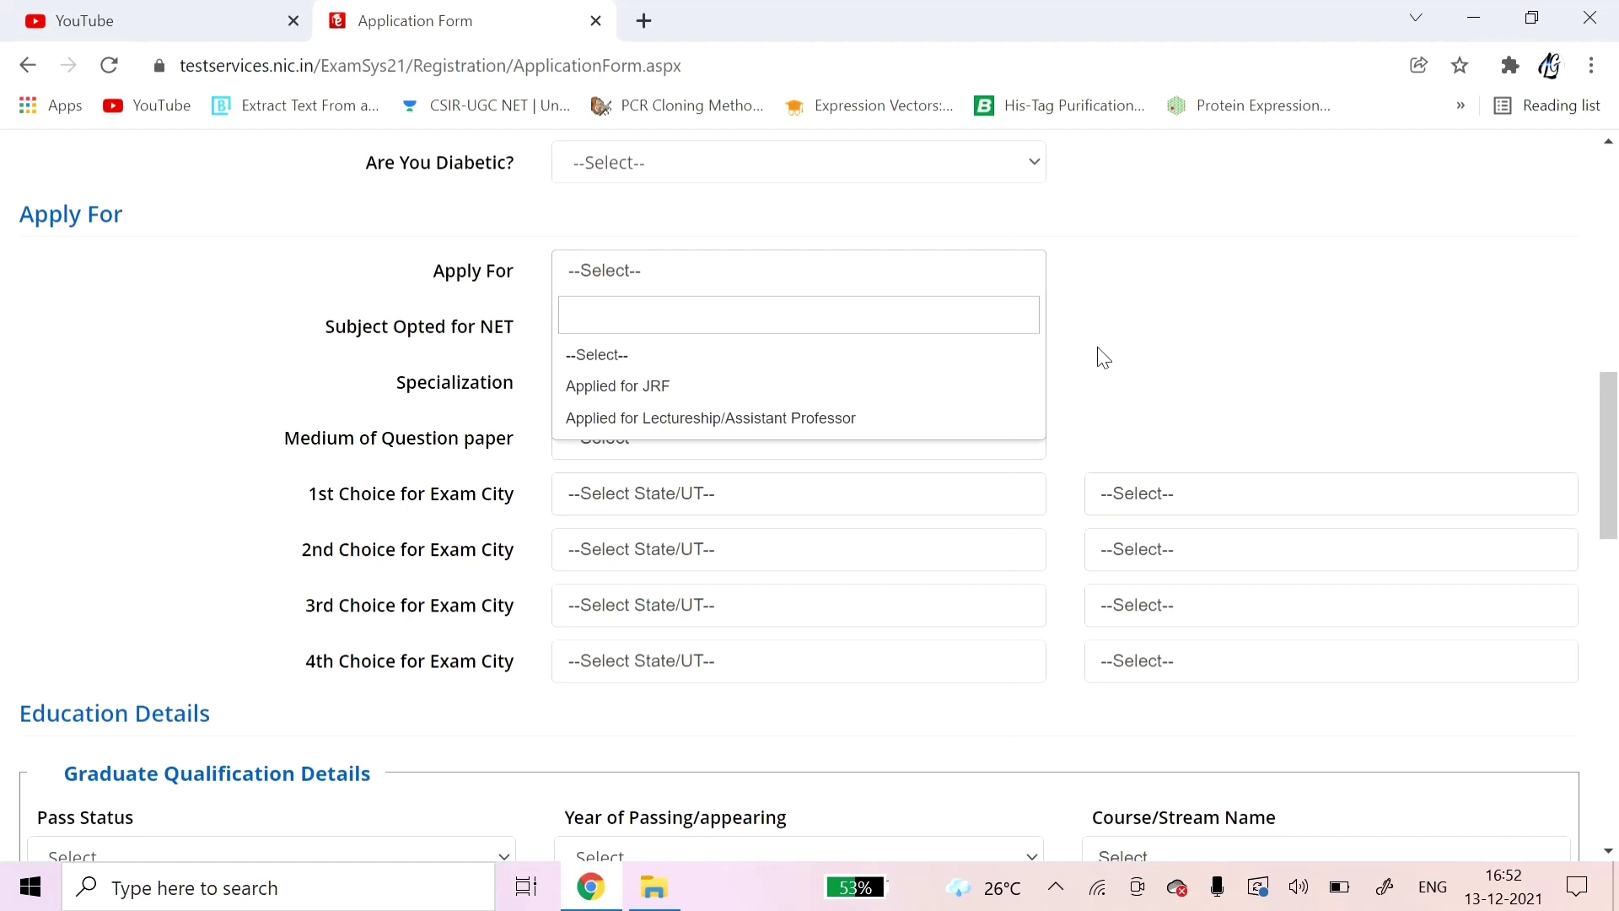
pyautogui.click(1102, 356)
pyautogui.click(726, 275)
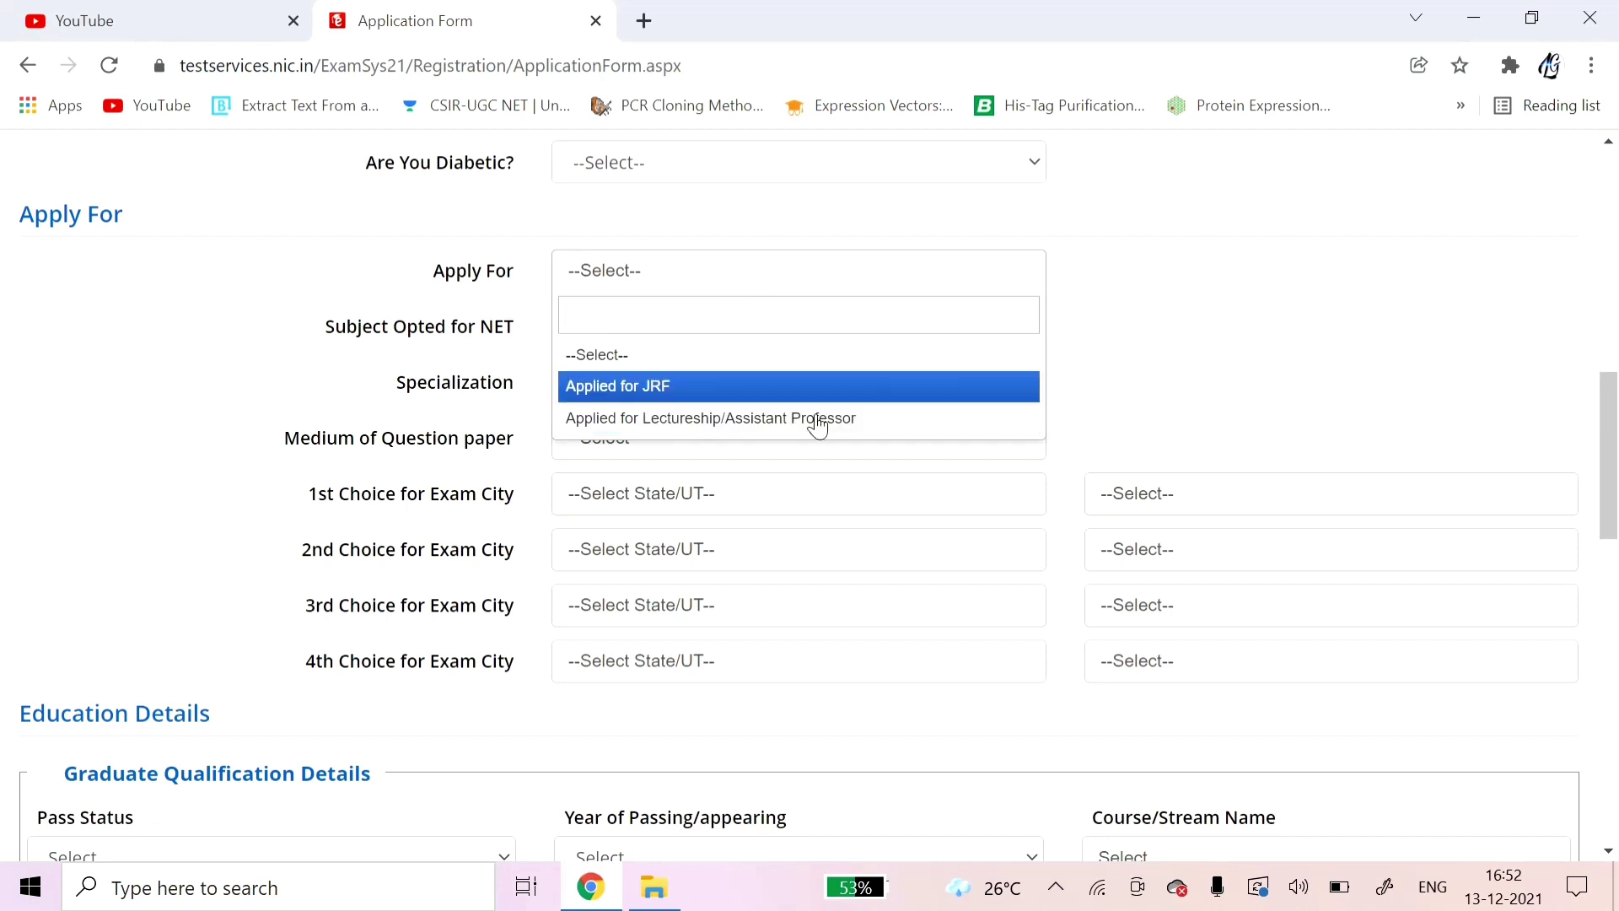
pyautogui.click(1174, 372)
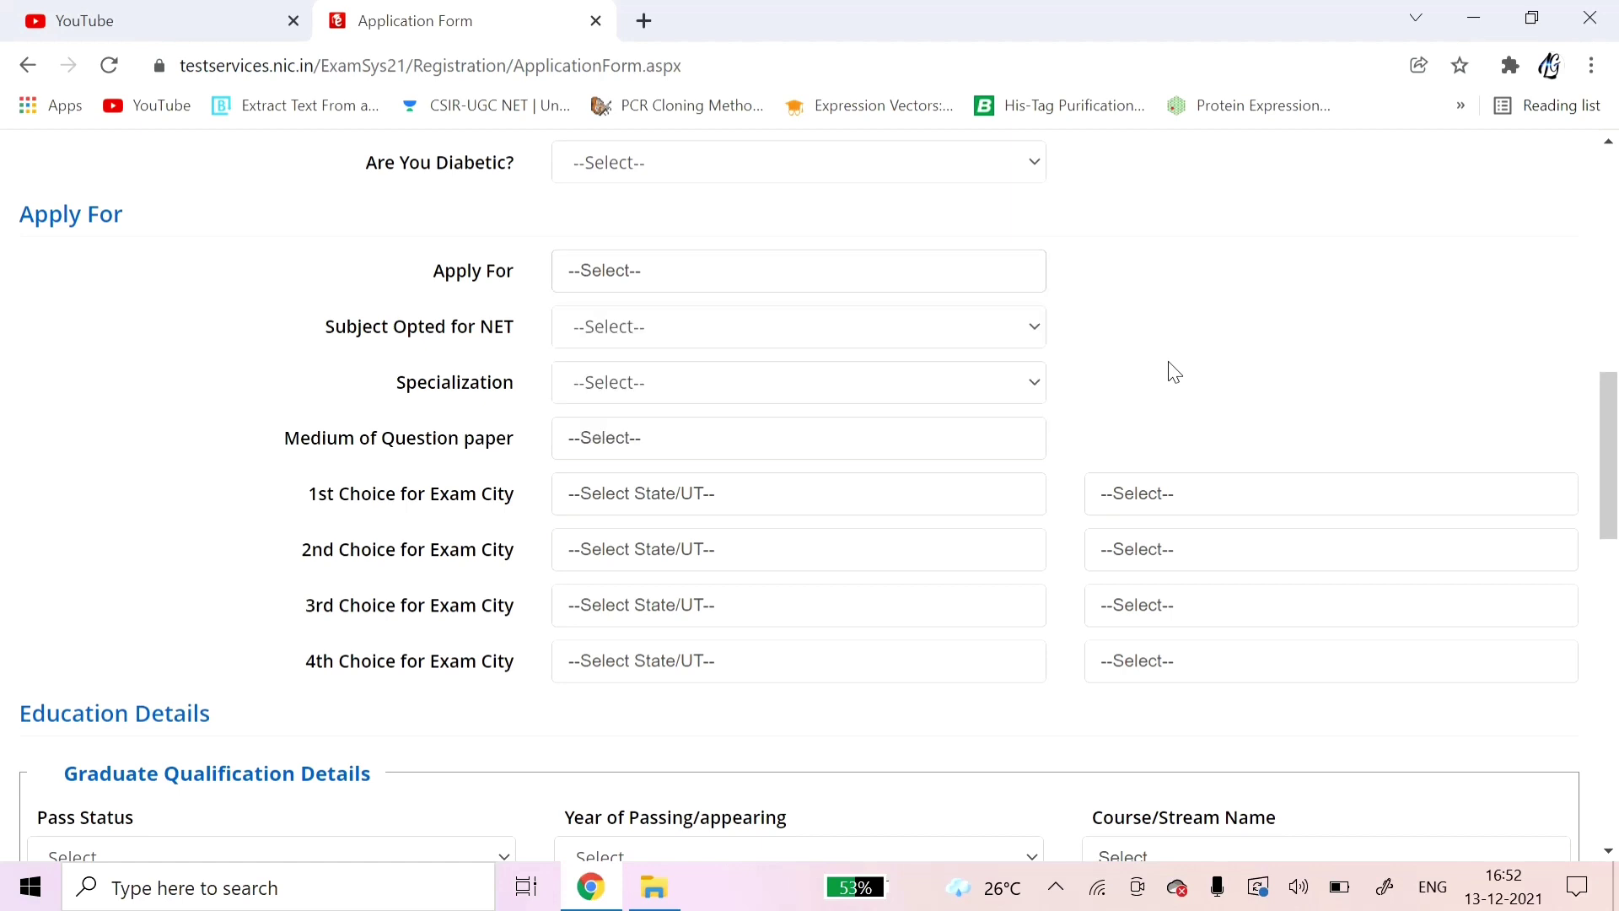
pyautogui.click(657, 338)
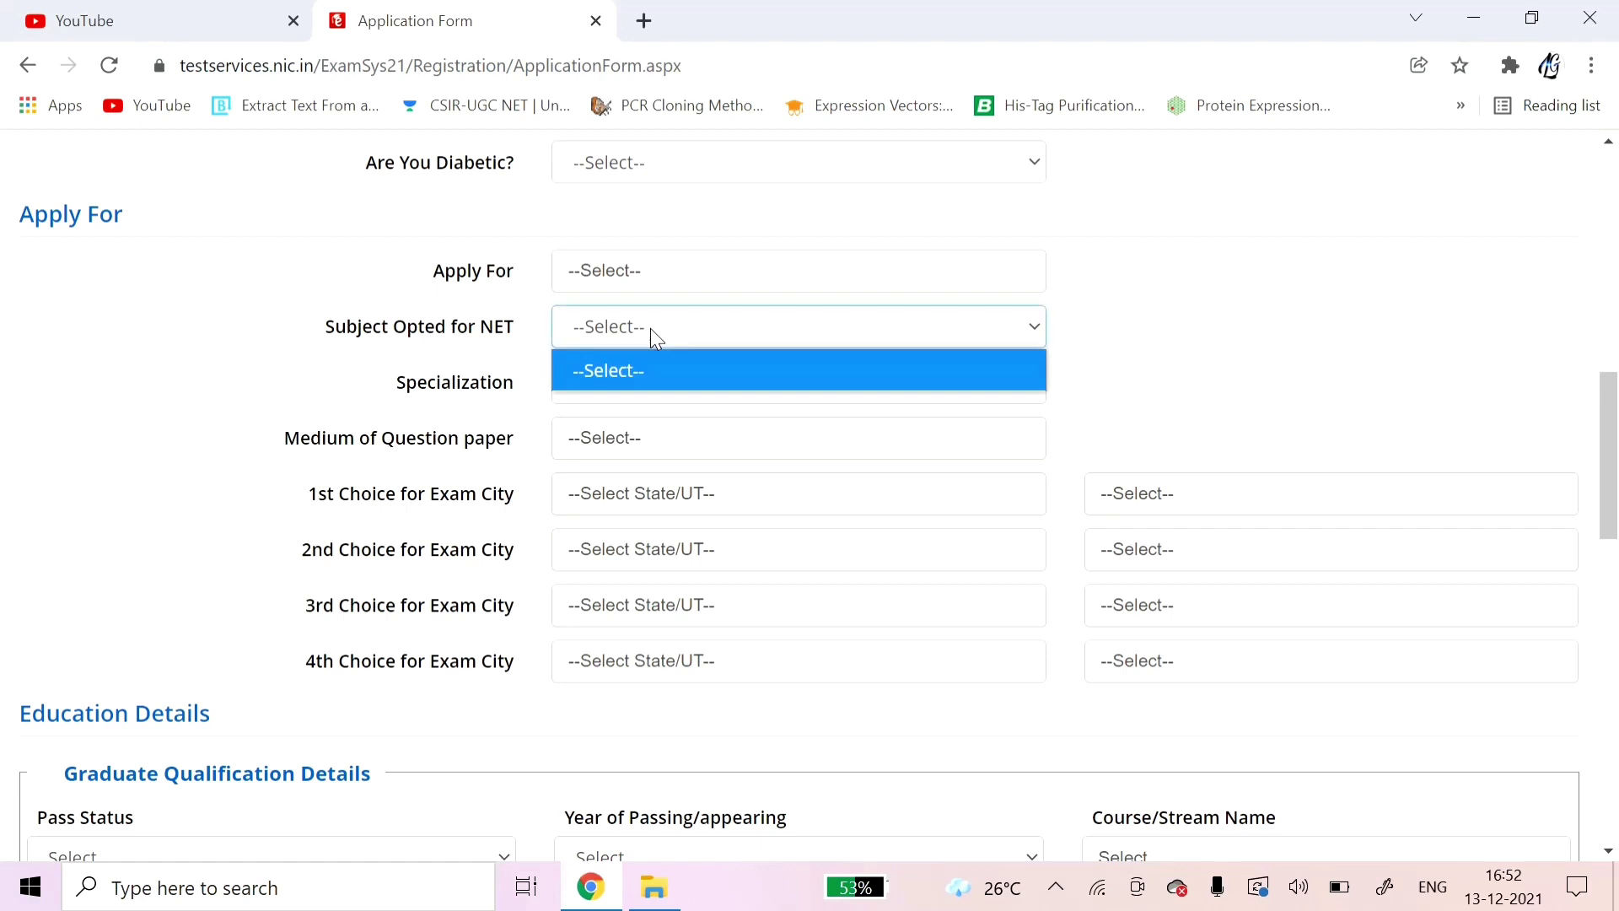
pyautogui.click(1156, 338)
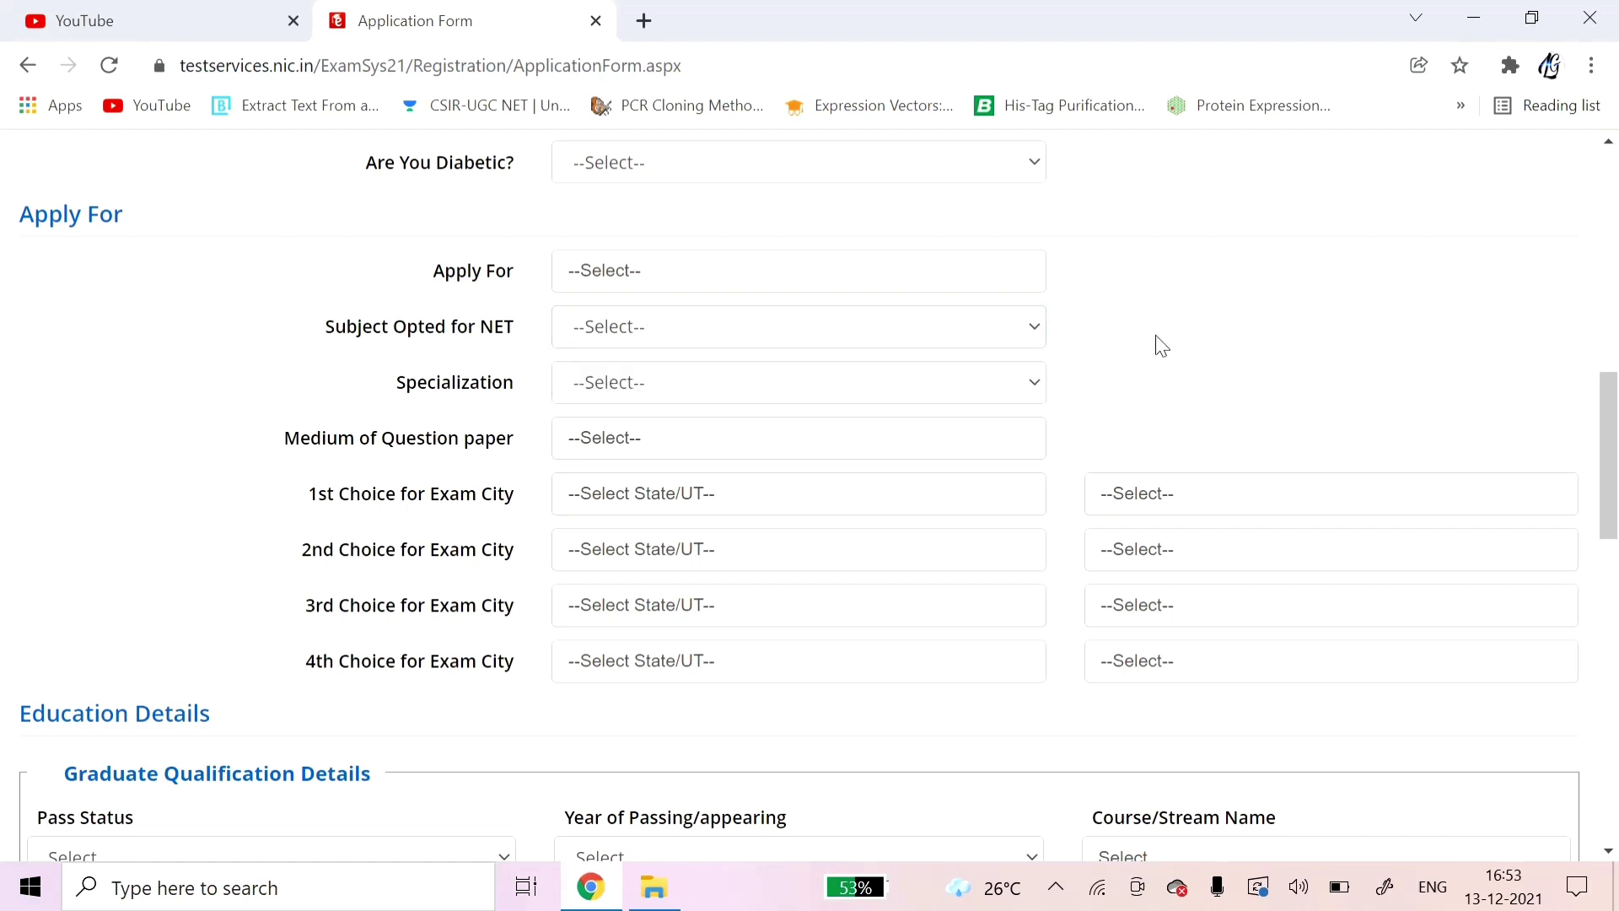
pyautogui.click(1183, 371)
# Set Apply For to Applied for JRF.
pyautogui.click(742, 268)
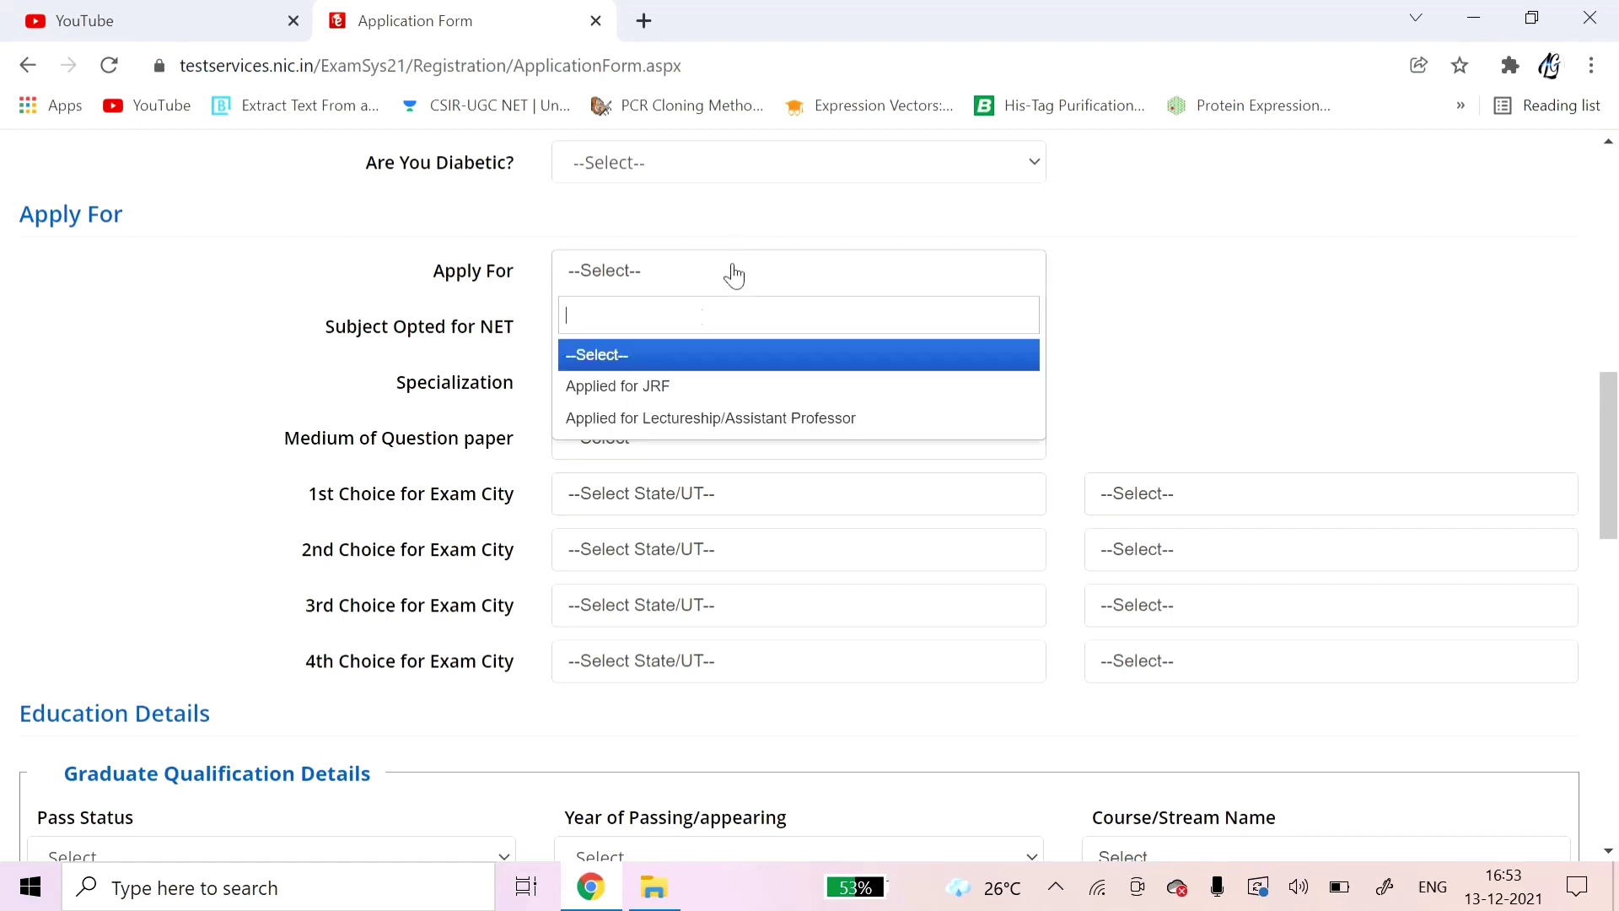
pyautogui.click(645, 388)
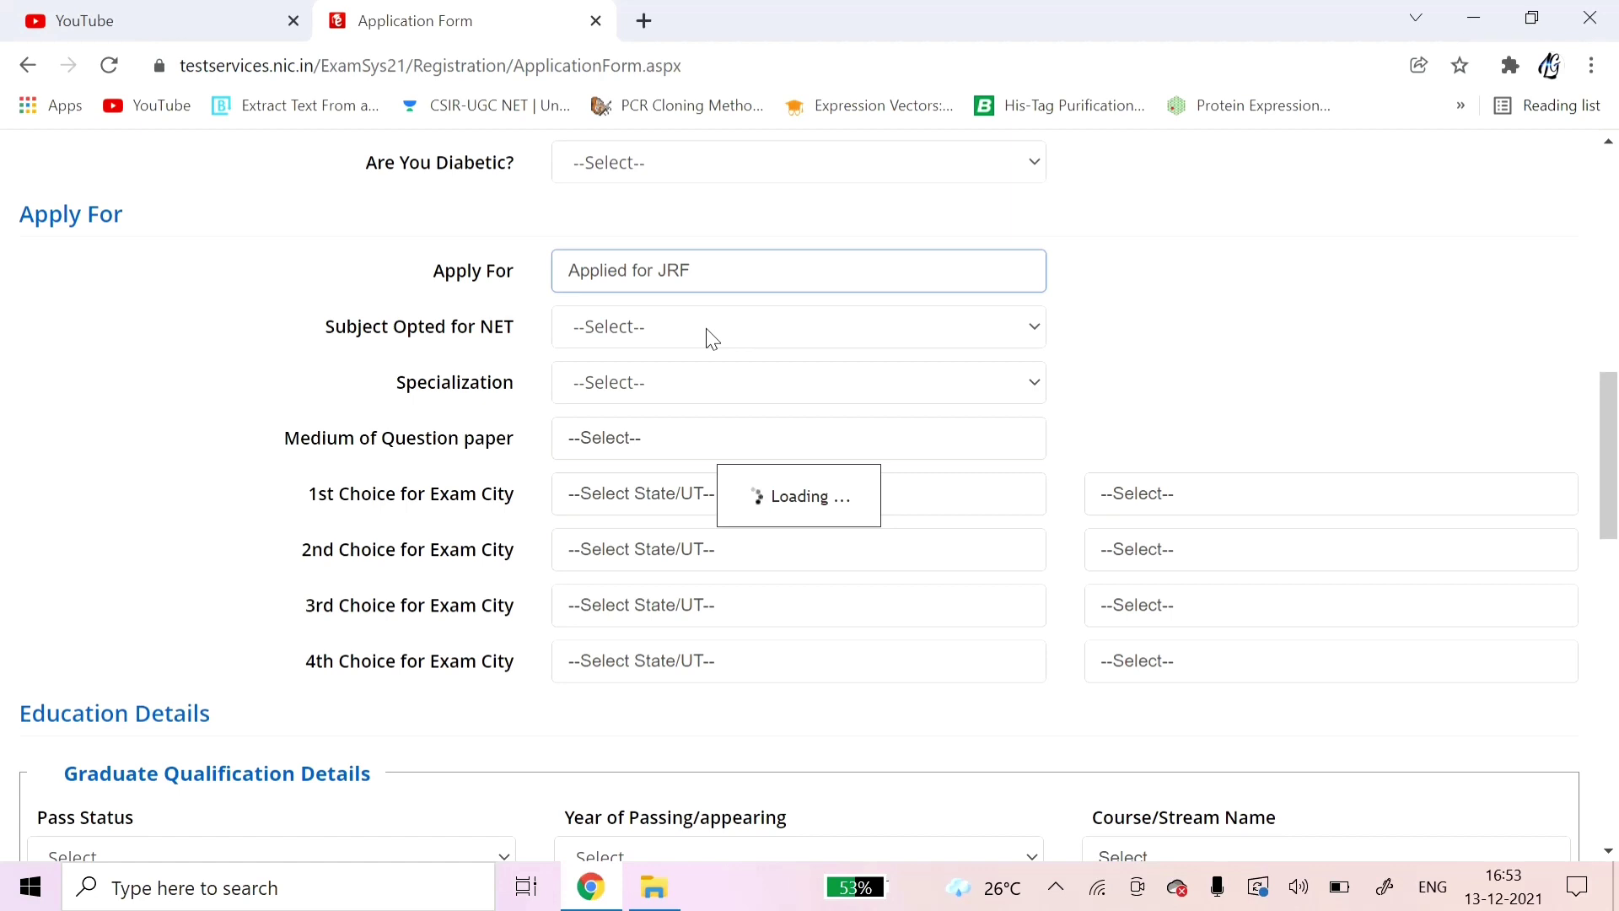
# Examine the Subject Opted for NET and Specialization options in the Apply For section without choosing any.
pyautogui.click(708, 337)
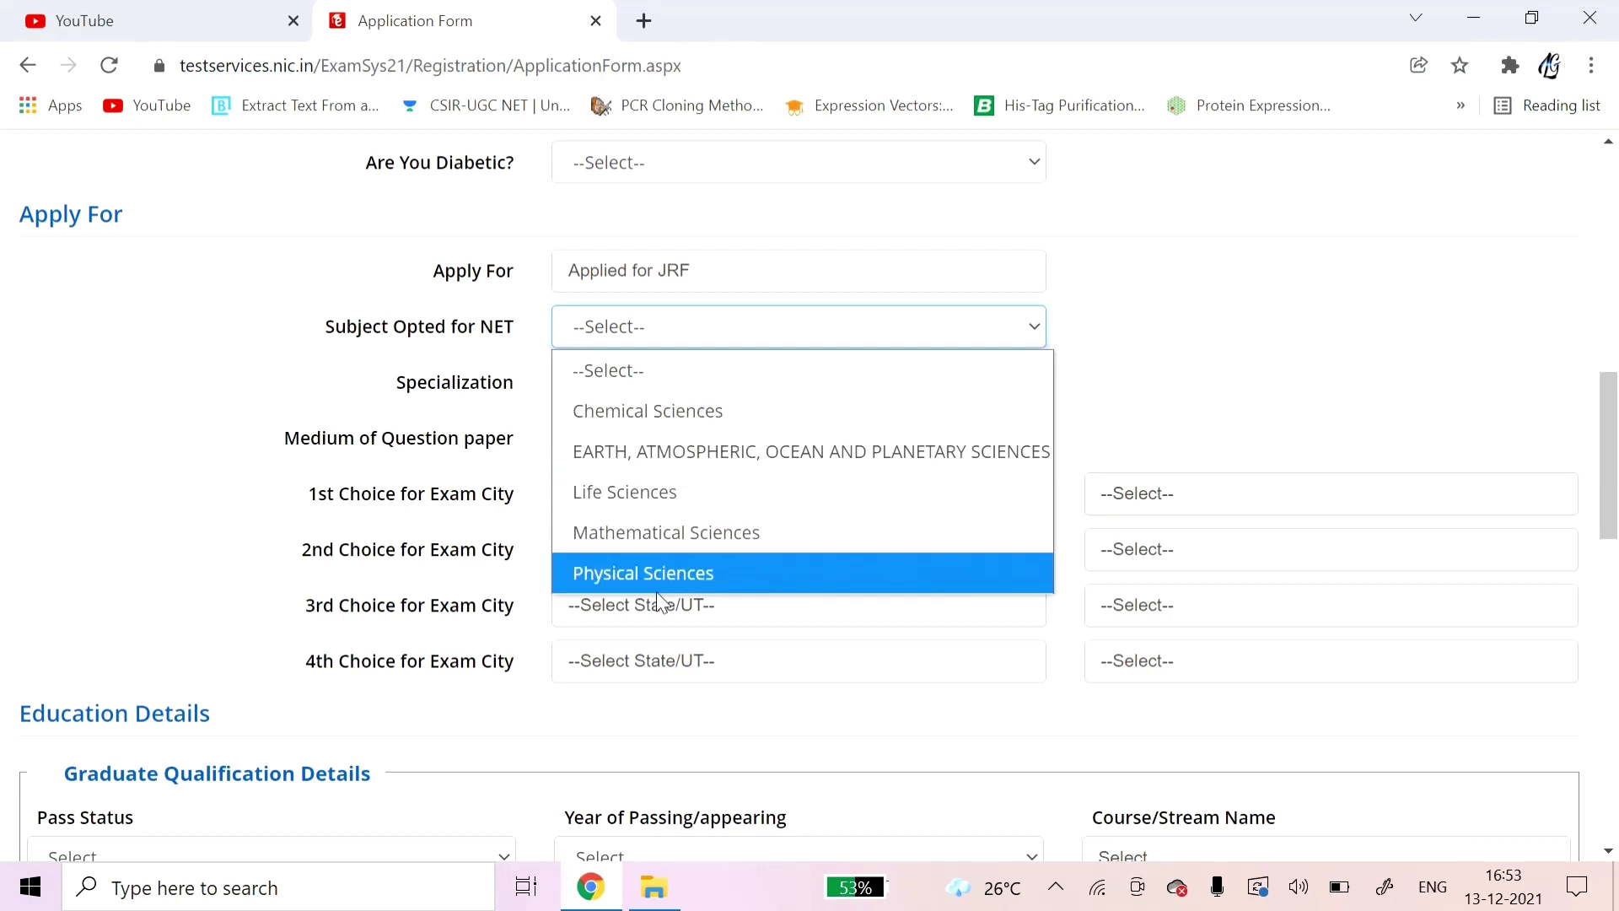
pyautogui.click(1150, 428)
pyautogui.click(663, 399)
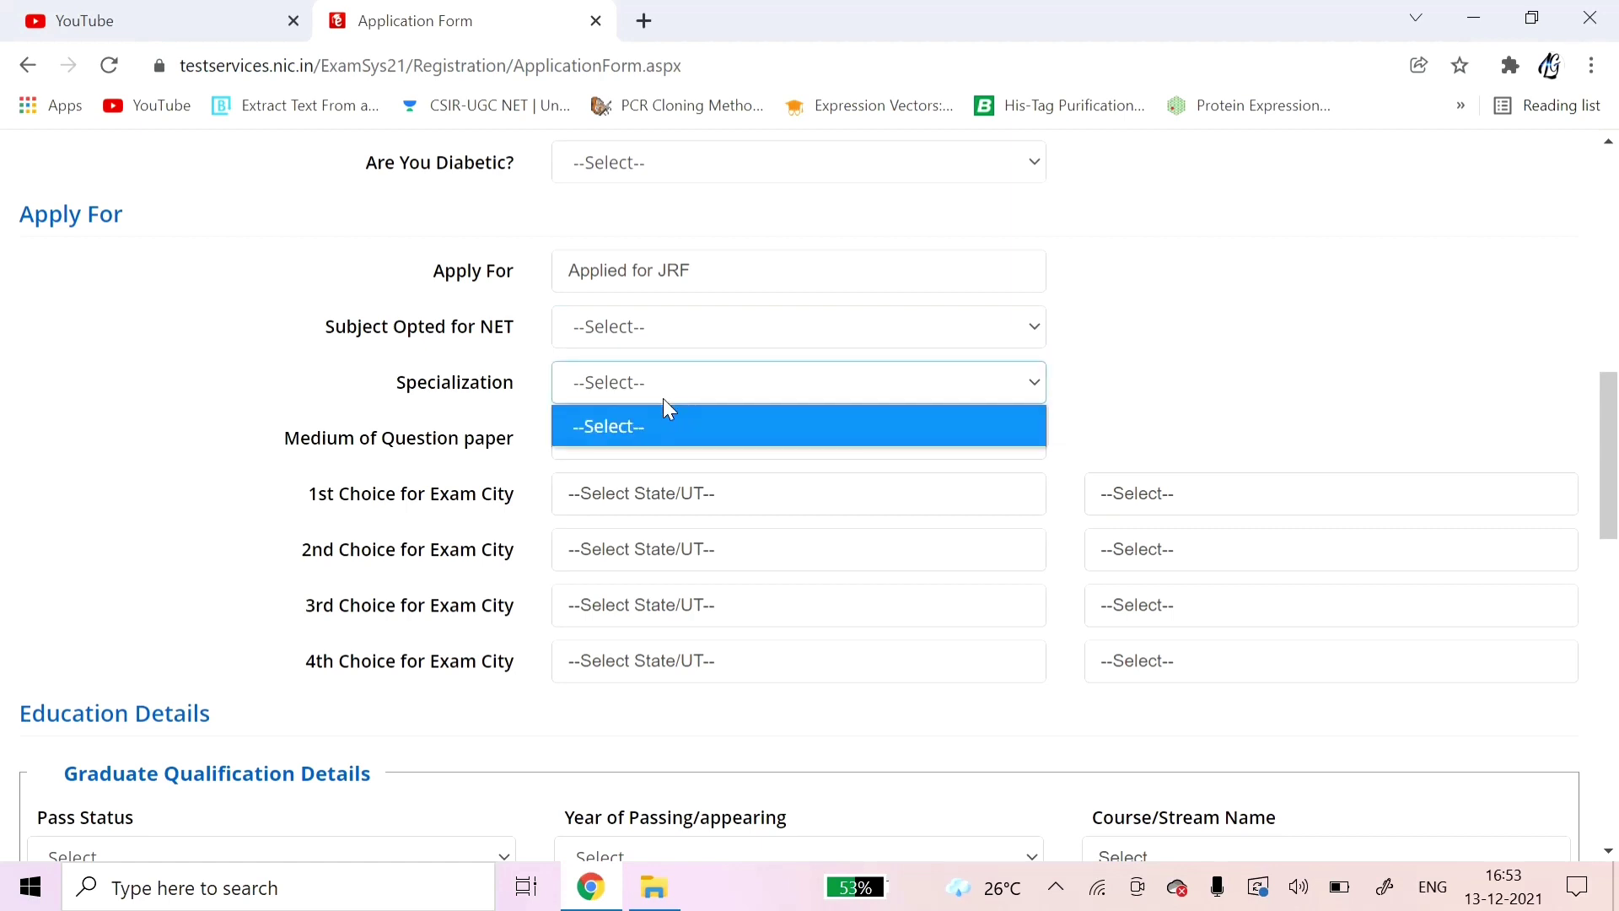
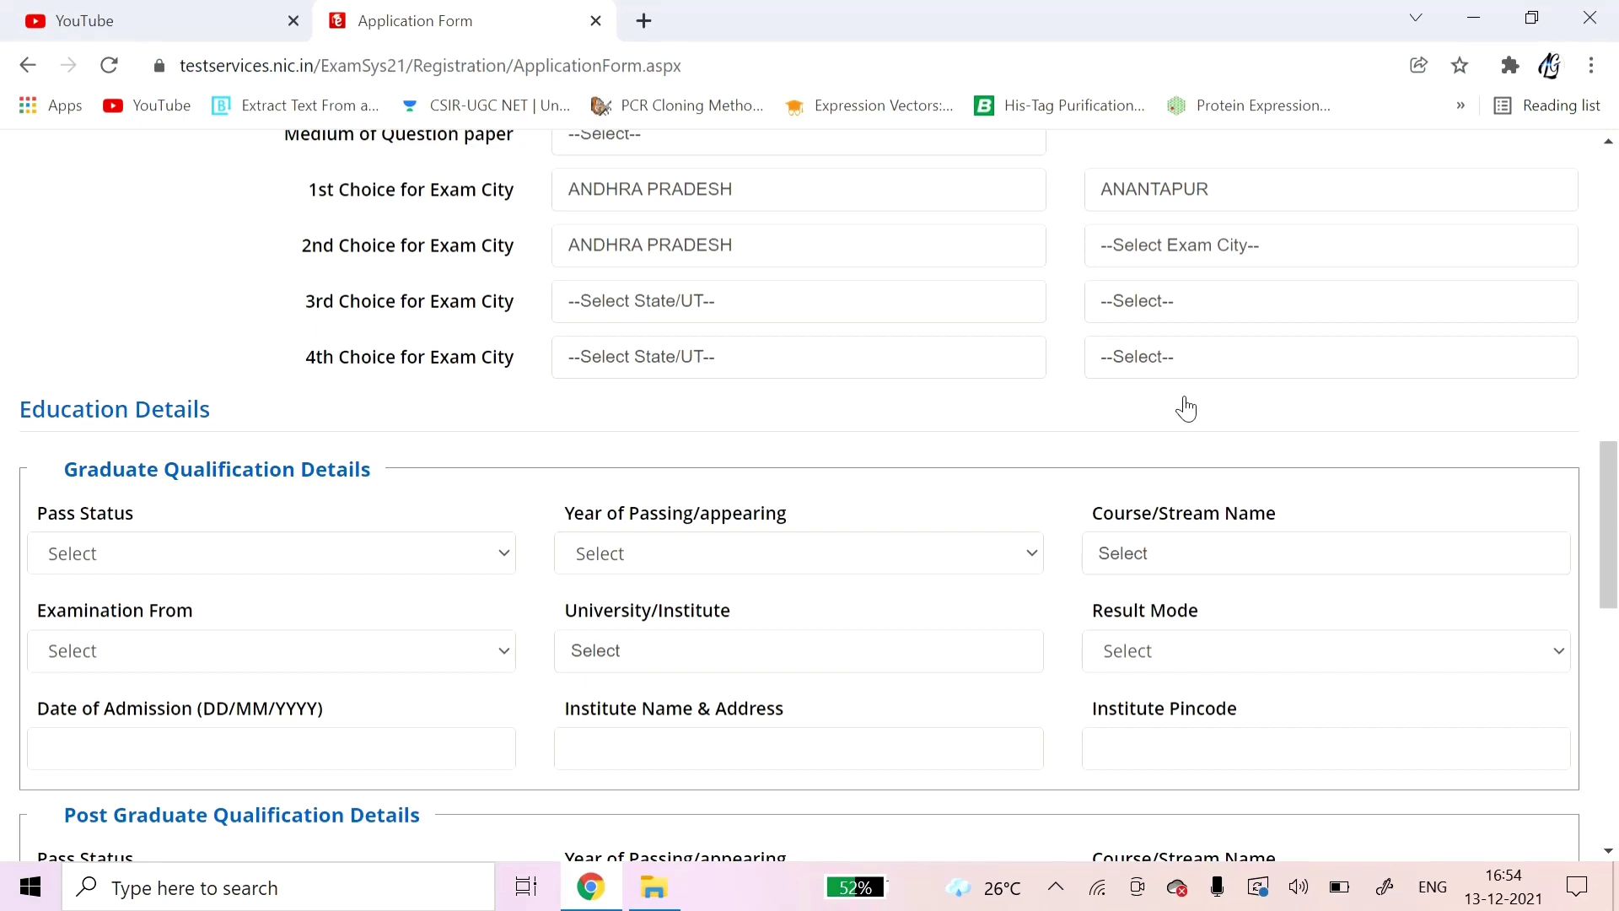
# Set the Pass Status in Graduate Qualification Details to Passed.
pyautogui.scroll(-1, 1186, 408)
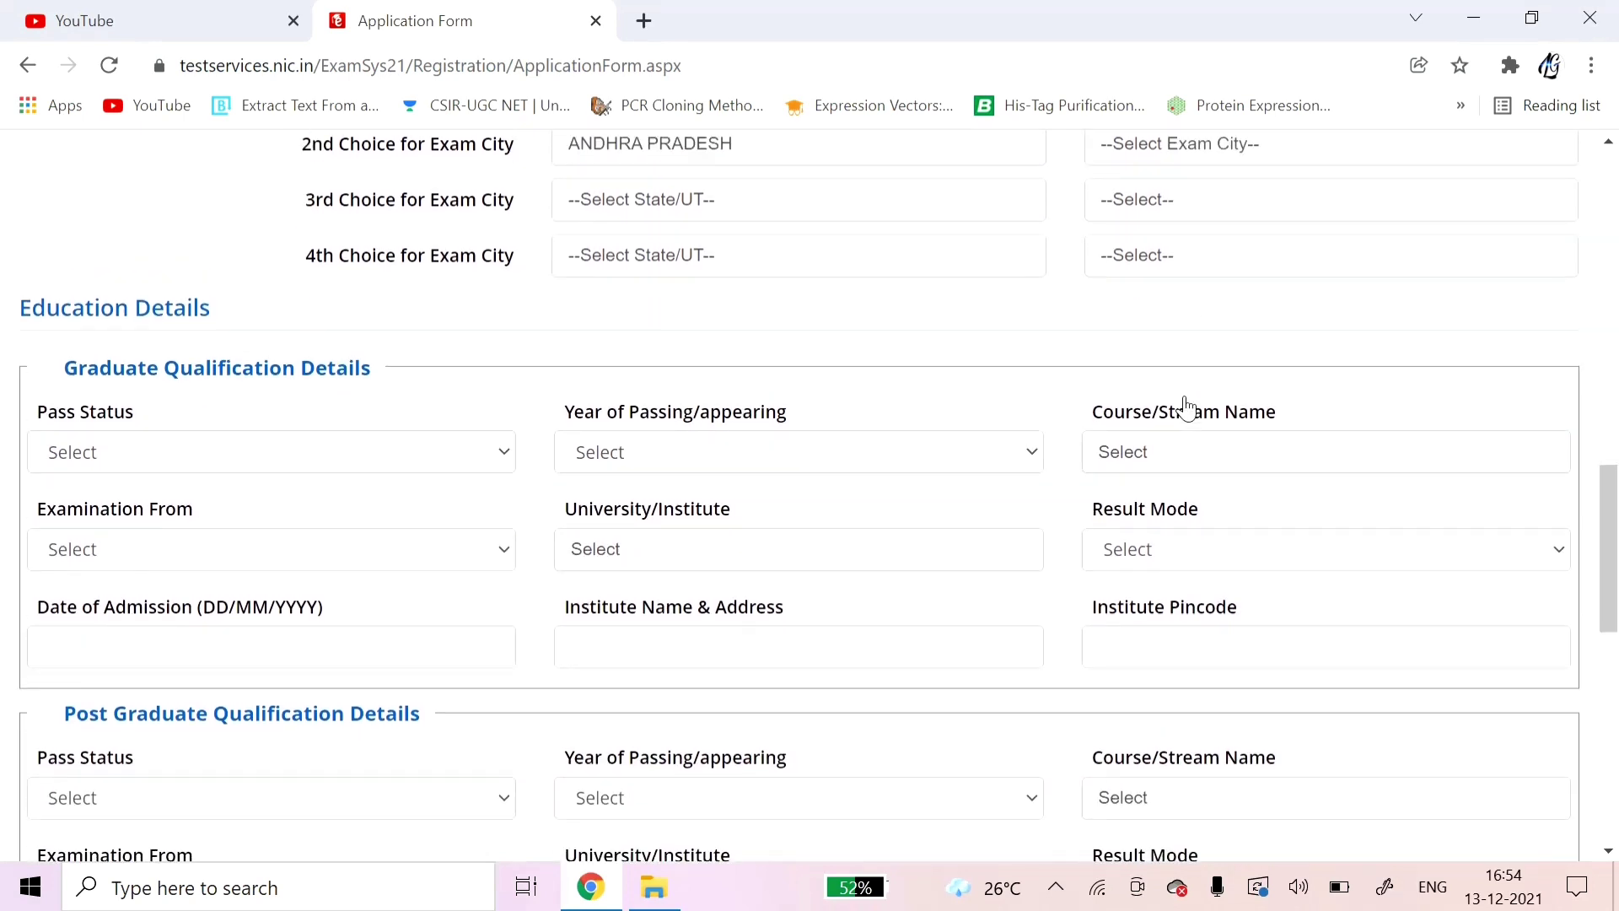
pyautogui.scroll(1, 1187, 408)
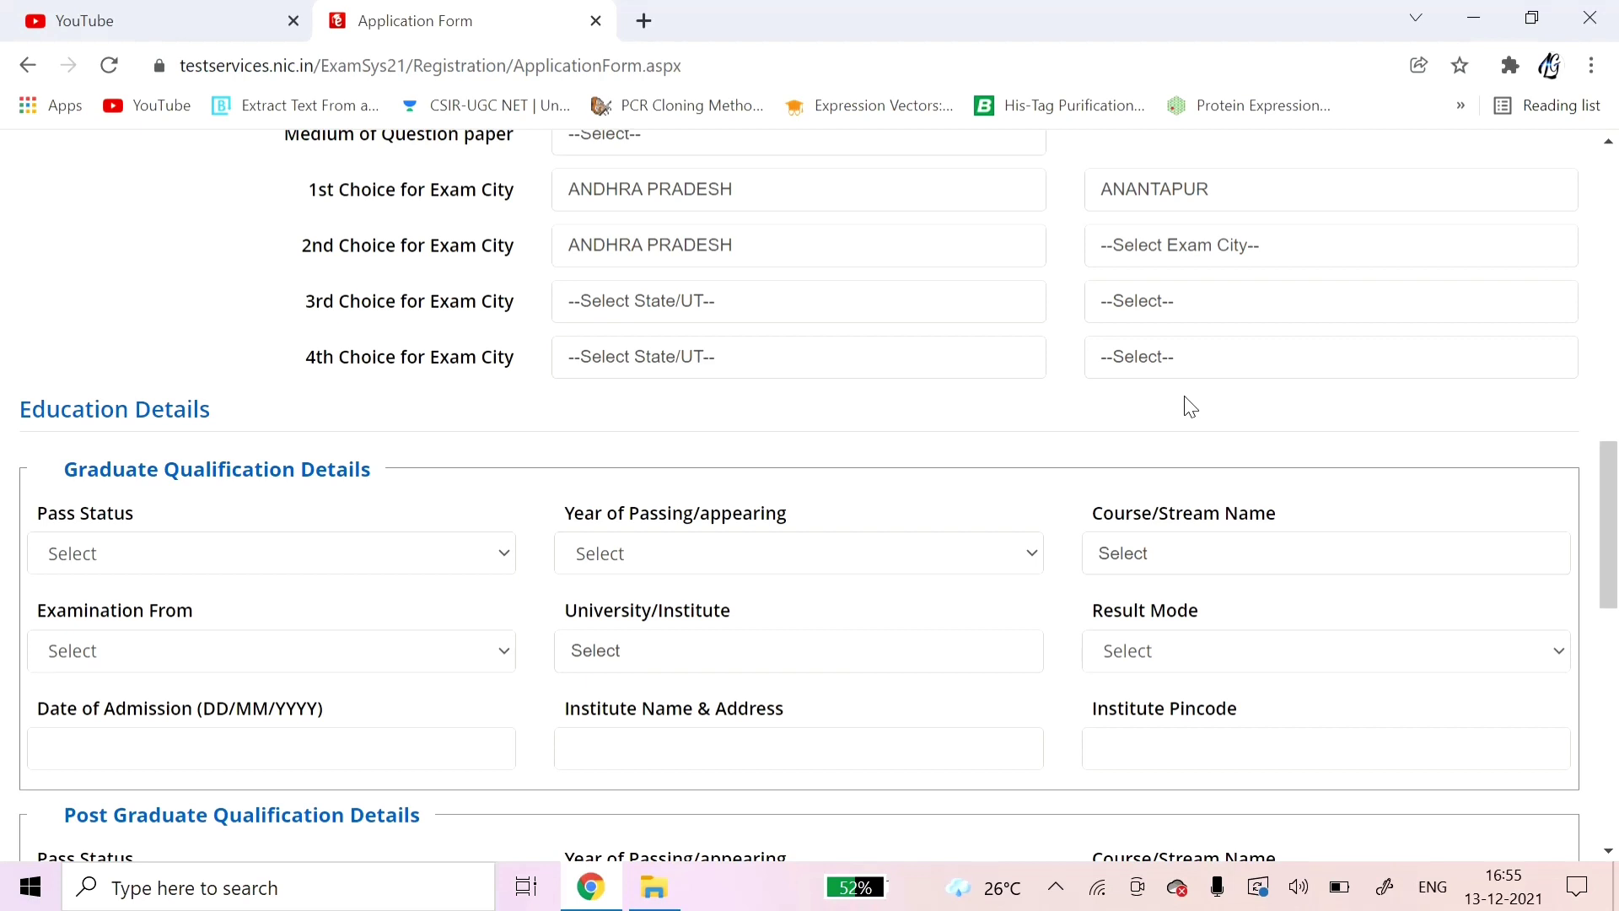
pyautogui.scroll(-2, 1189, 408)
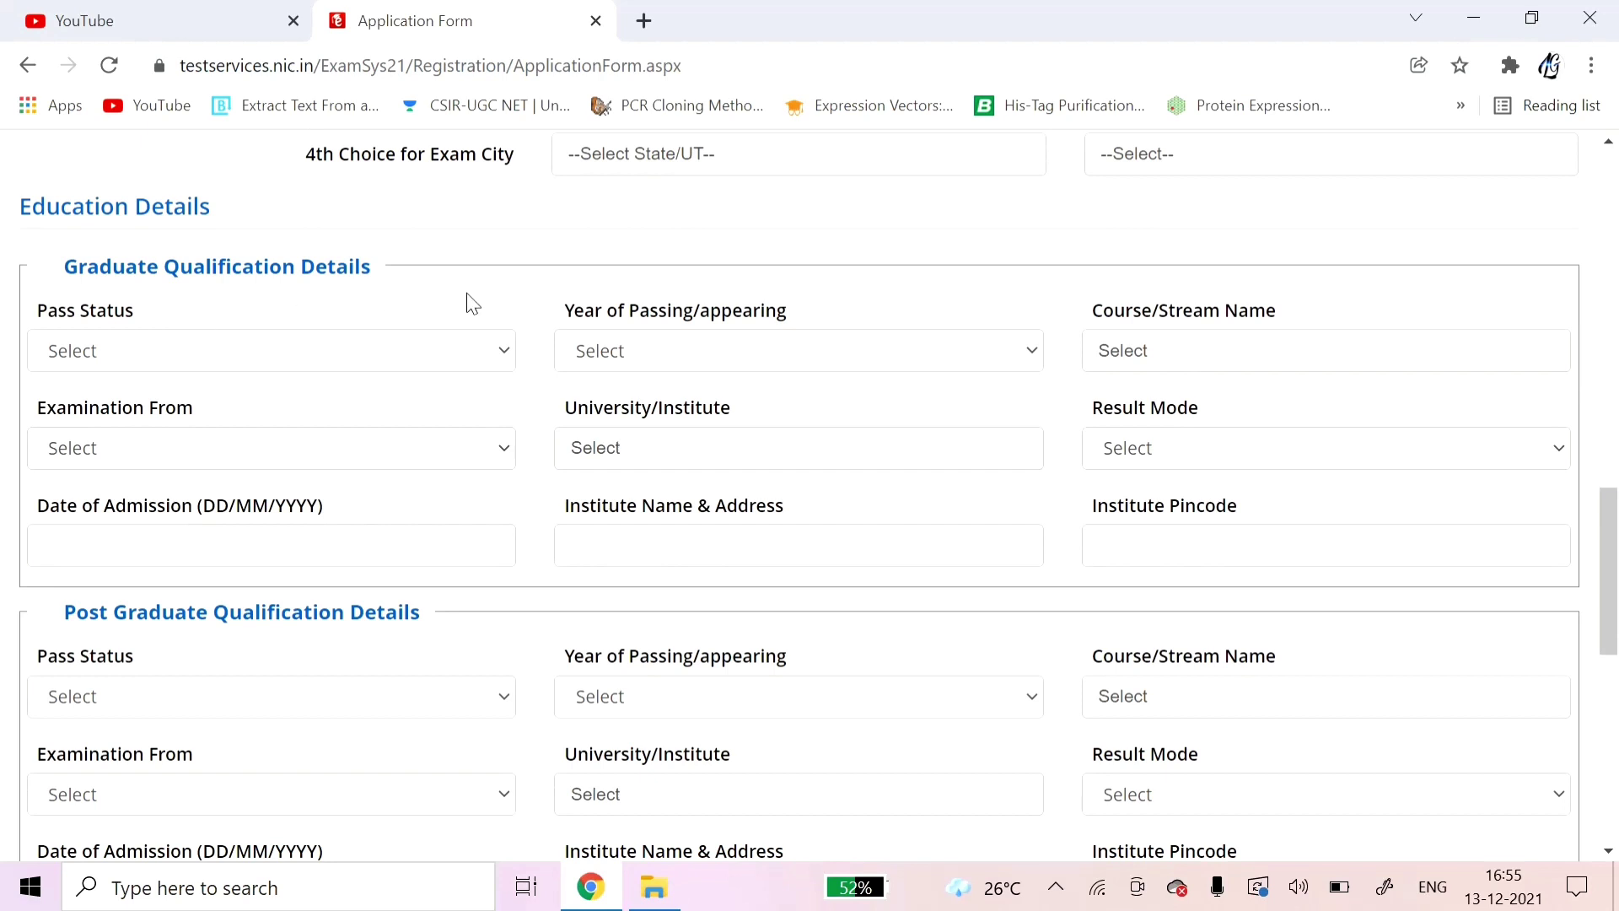
pyautogui.scroll(-1, 468, 210)
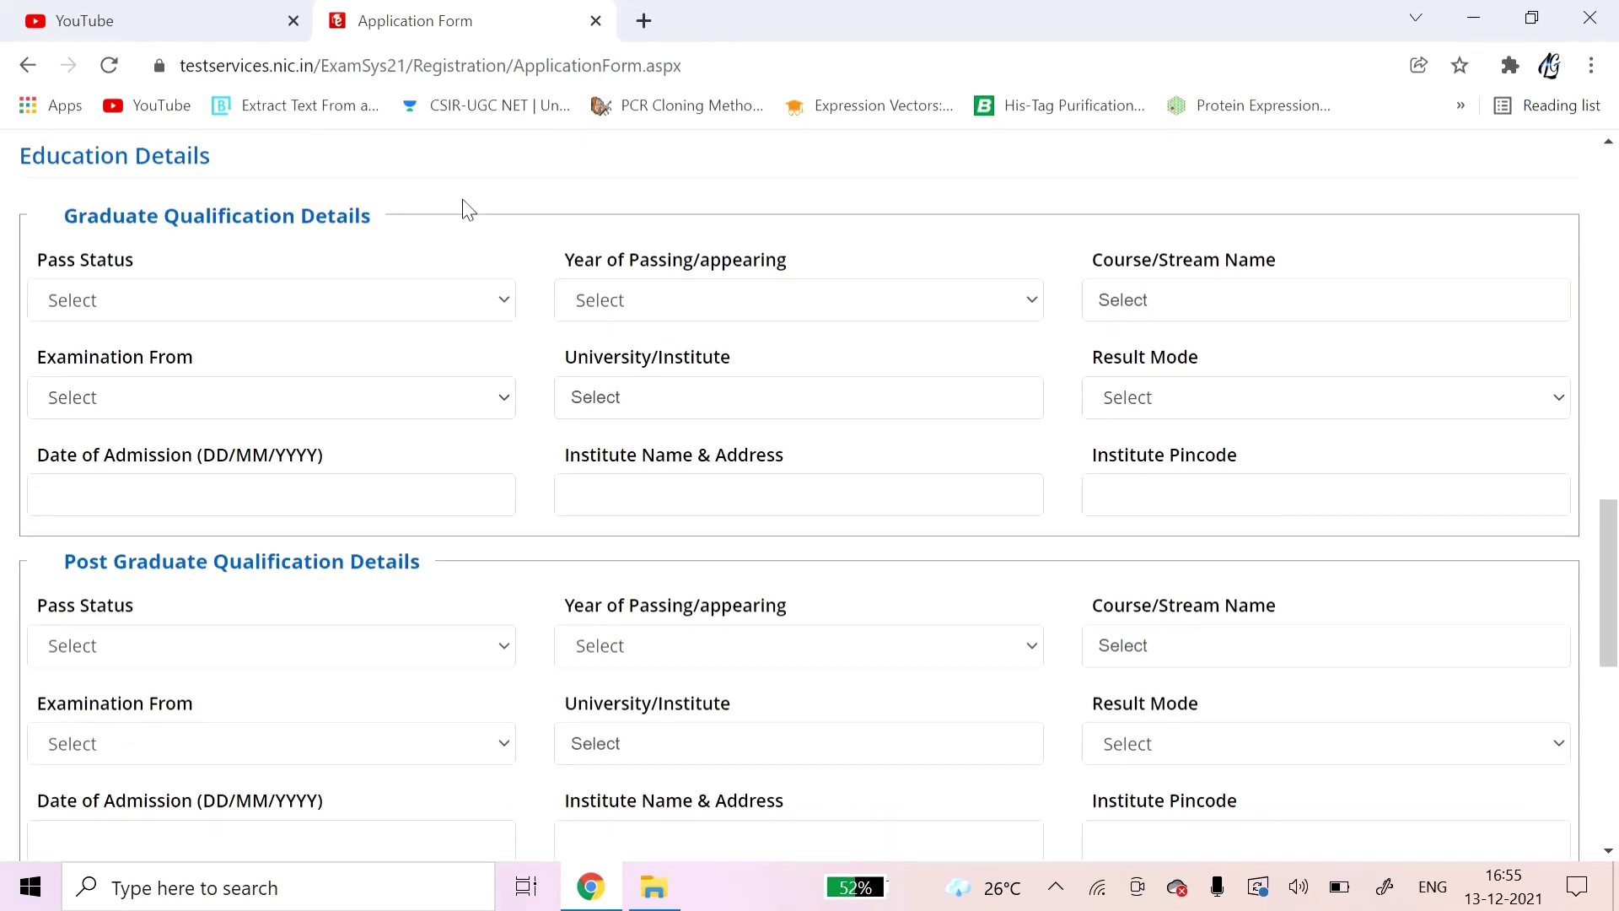
pyautogui.click(213, 304)
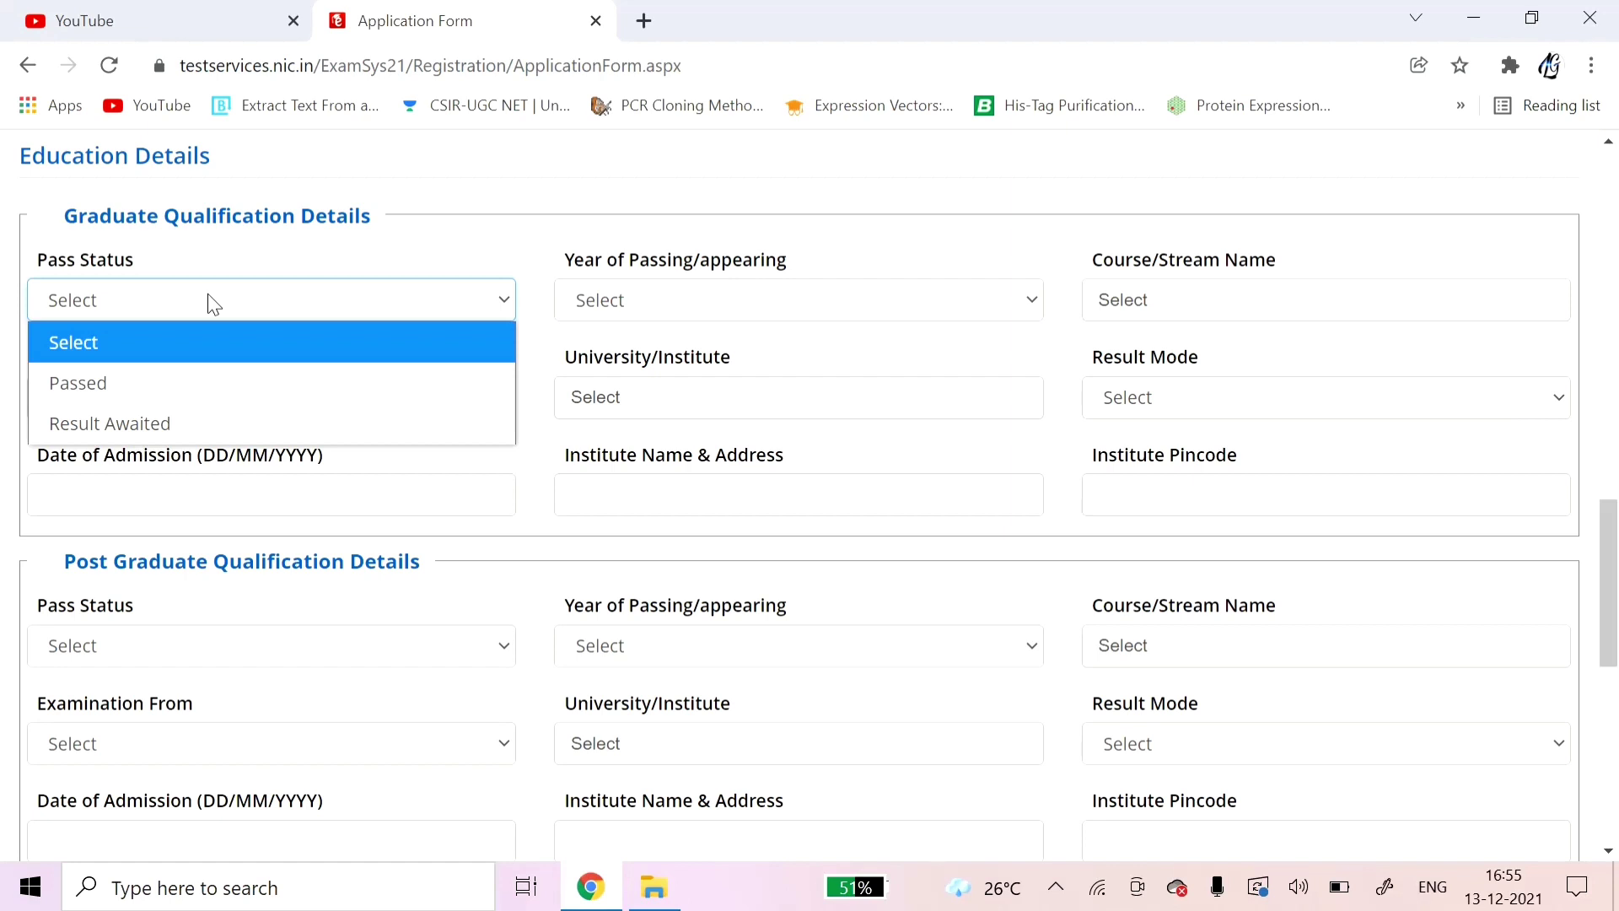
pyautogui.click(209, 345)
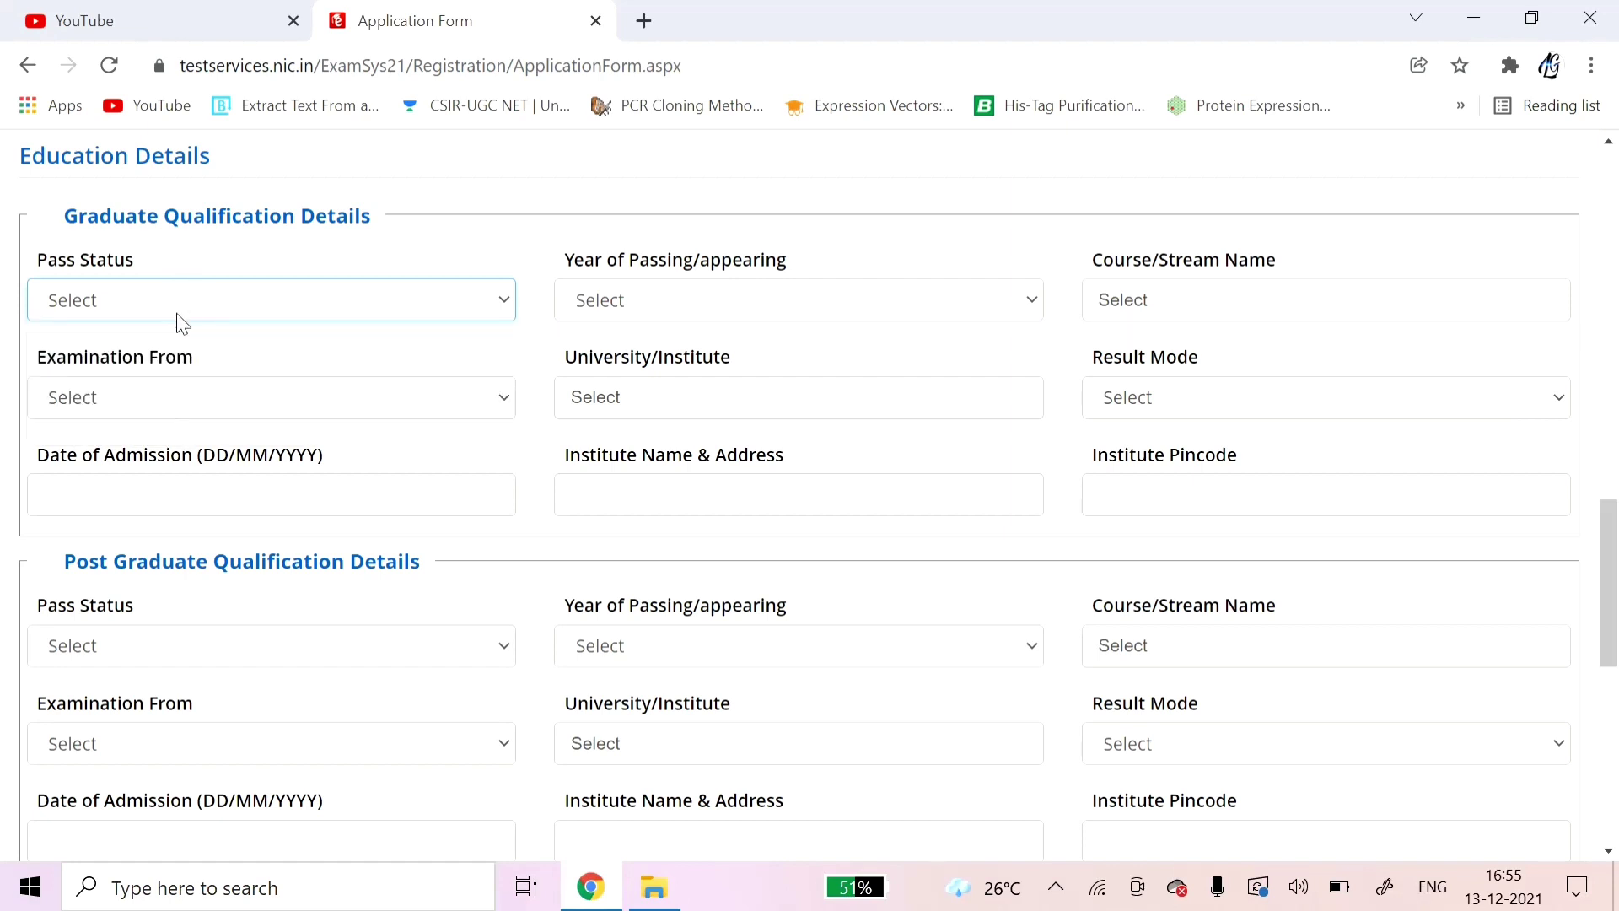
pyautogui.click(183, 324)
pyautogui.click(158, 381)
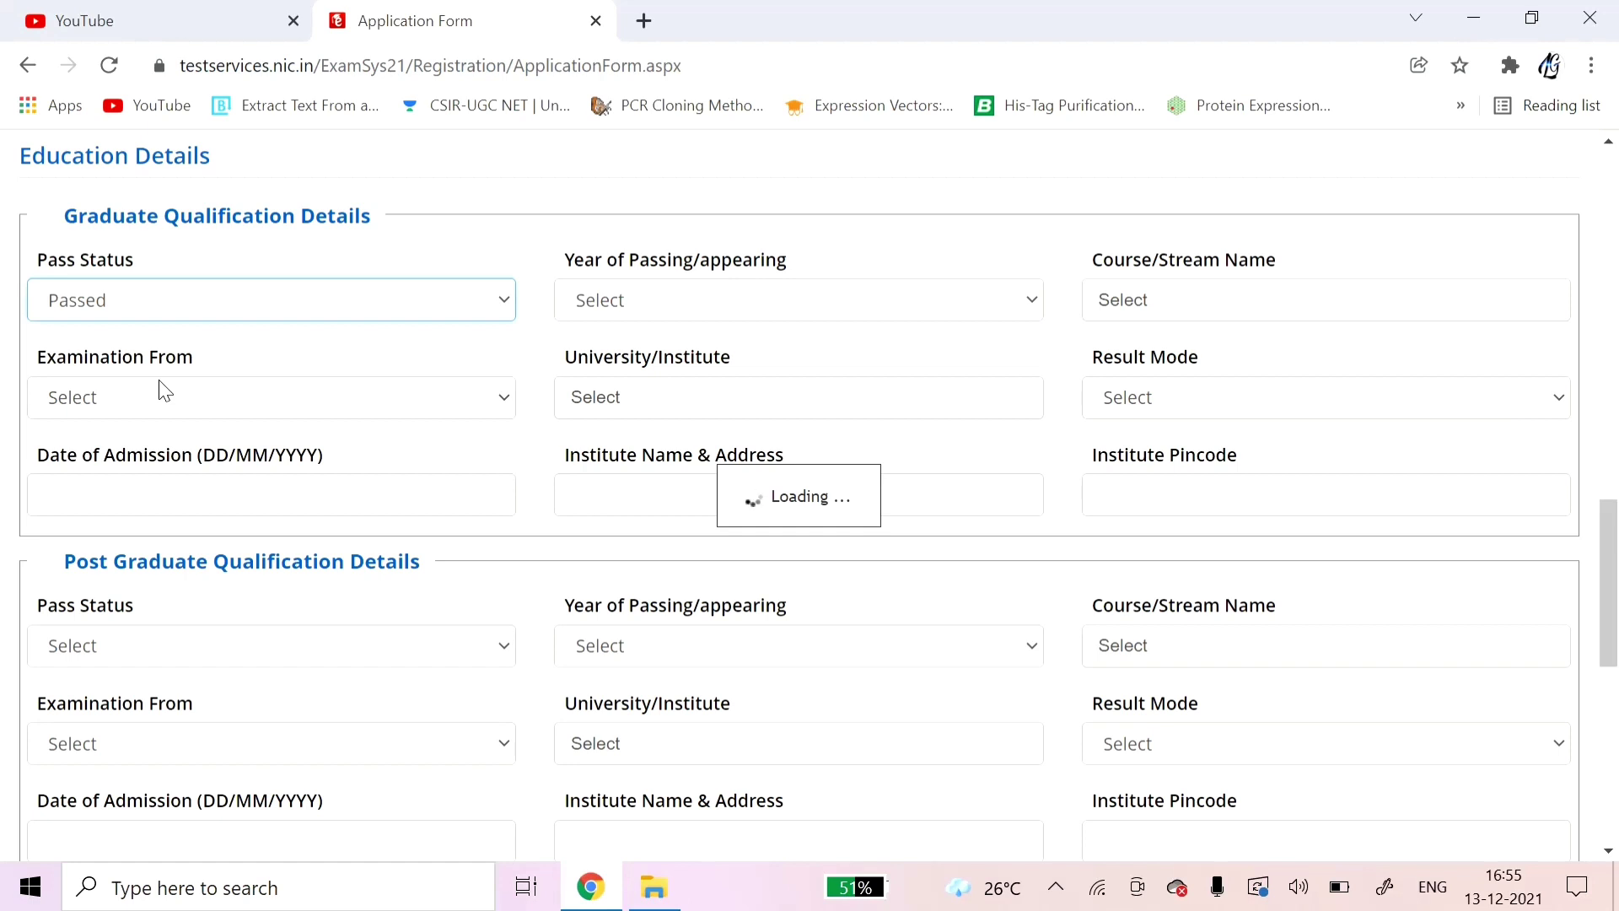
# Examine the graduate Year of Passing/appearing, Course/Stream Name and Examination From options without choosing any.
pyautogui.click(690, 315)
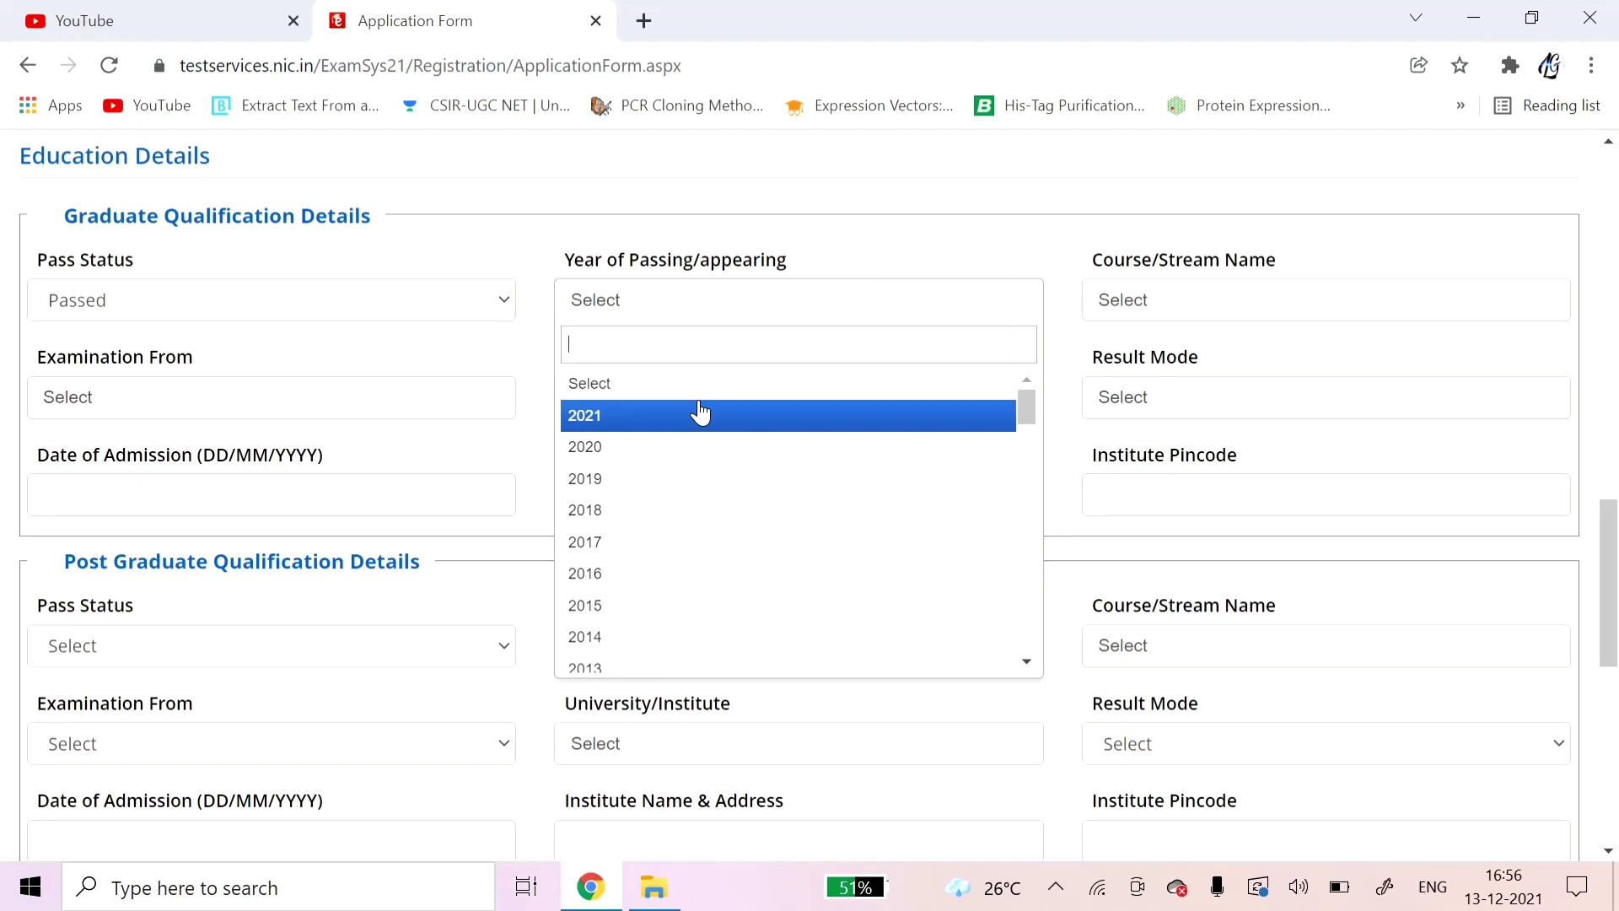
pyautogui.click(1180, 331)
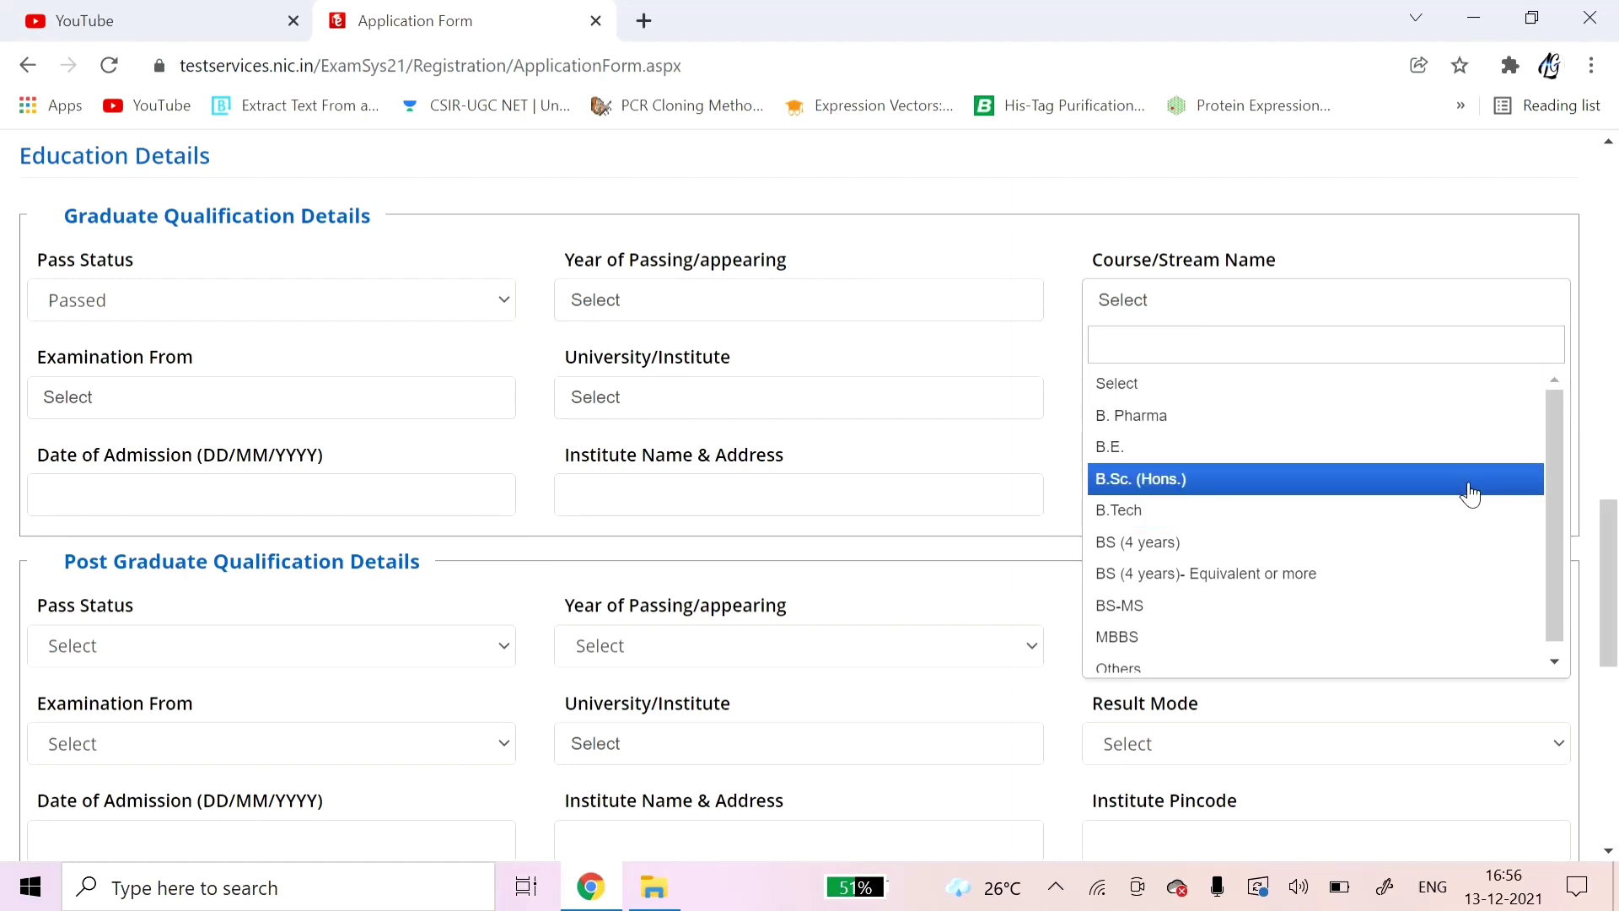
pyautogui.moveTo(1551, 449); pyautogui.dragTo(1561, 503)
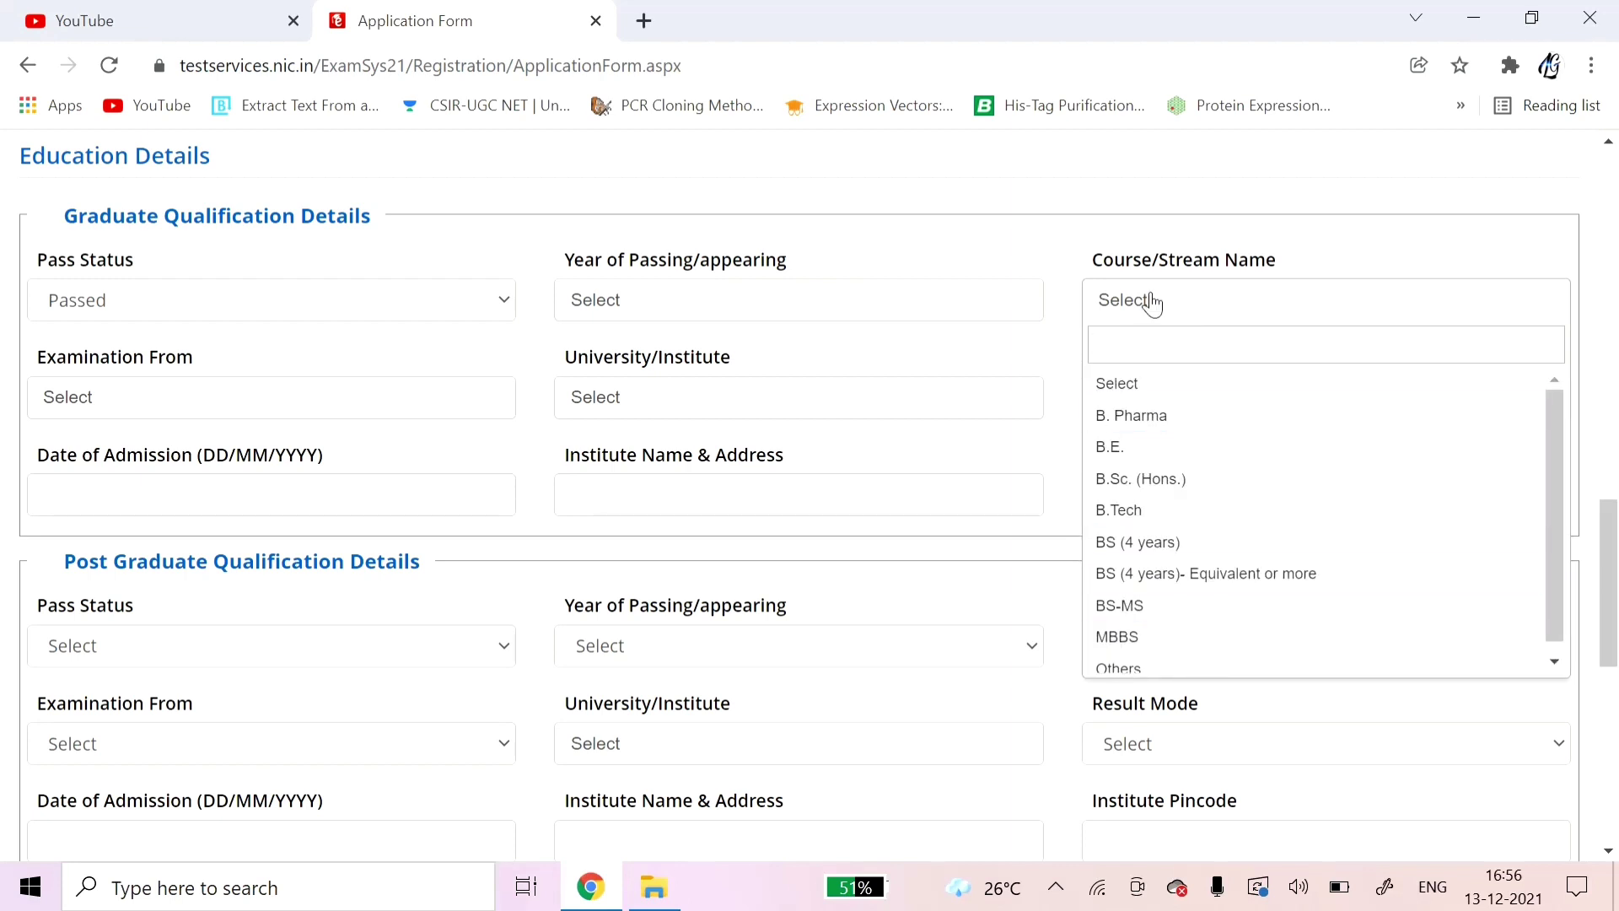
pyautogui.click(118, 354)
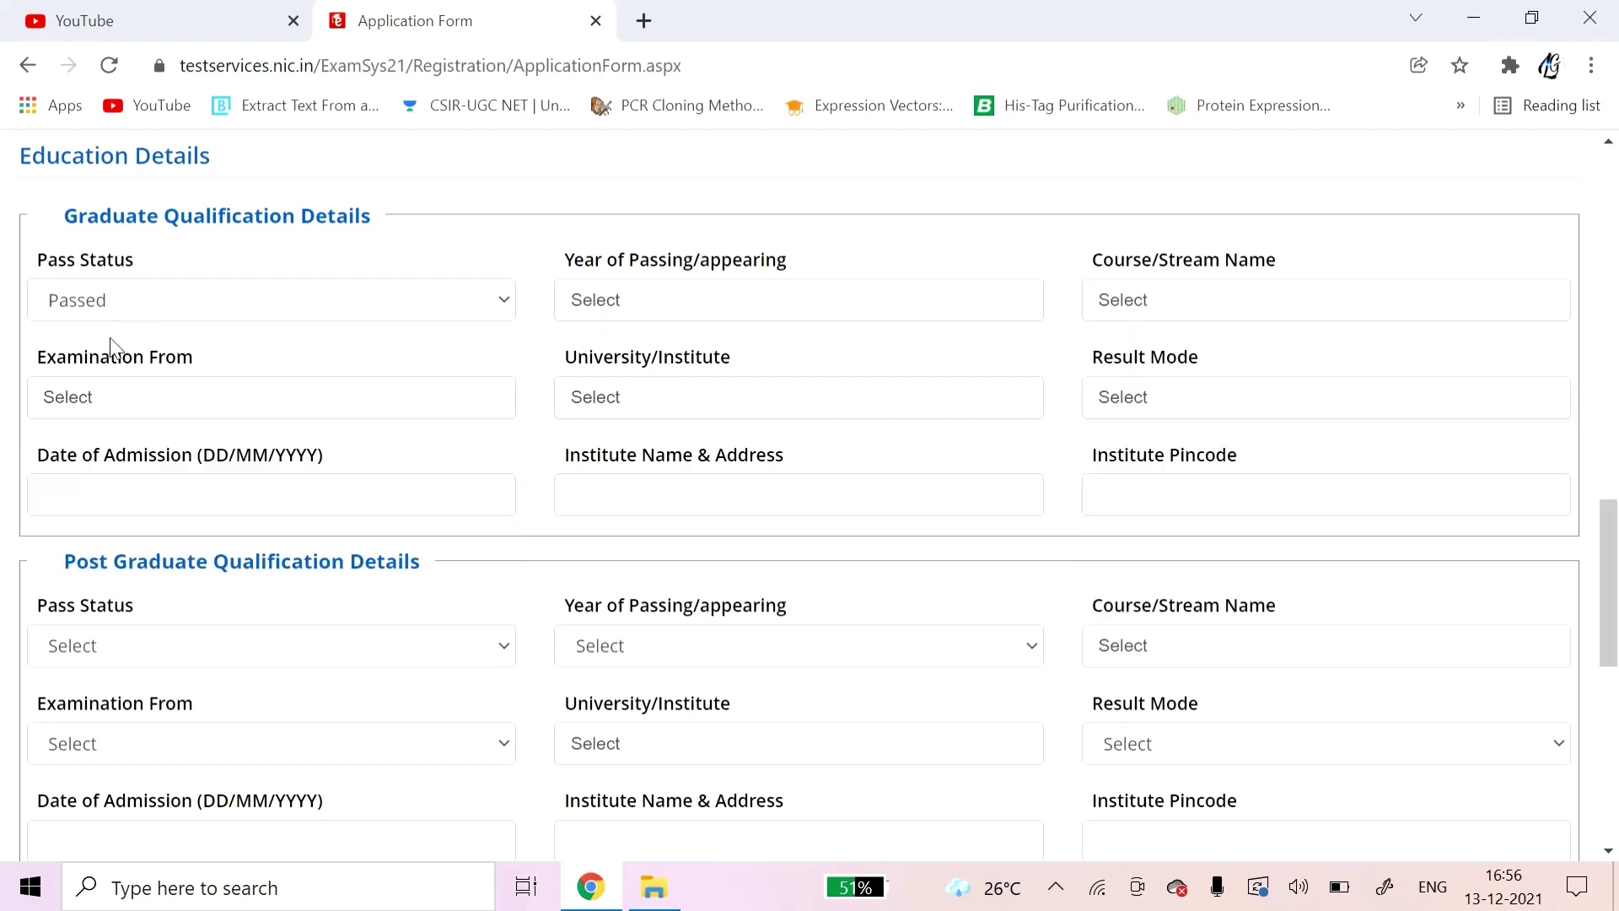
pyautogui.click(123, 411)
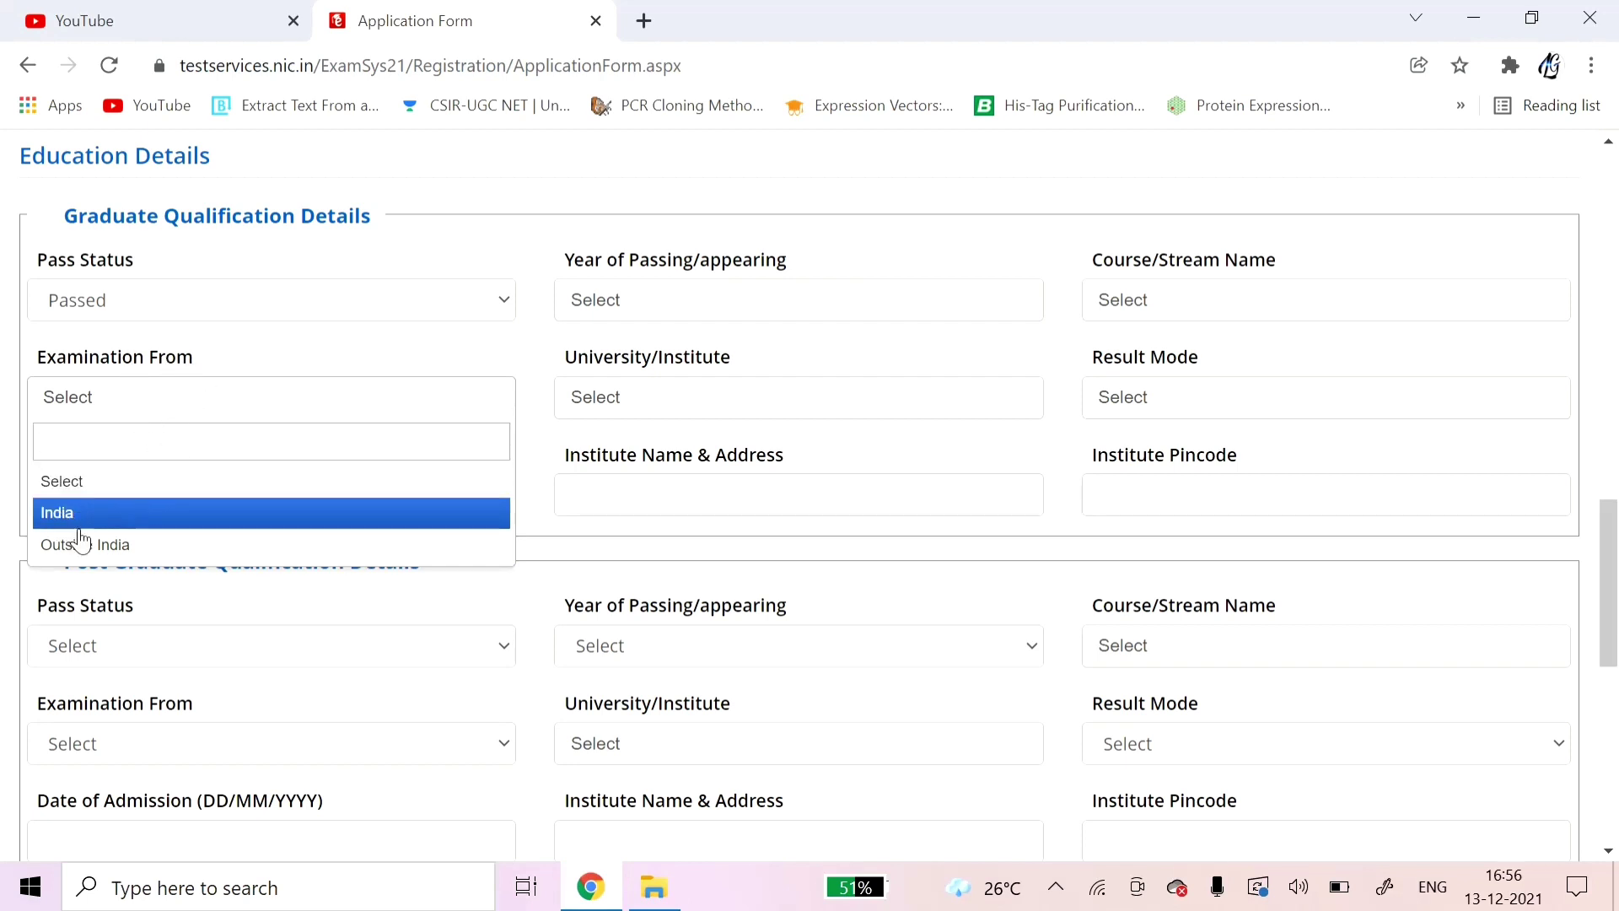
# Search the graduate University/Institute list for "sri" and choose Sri Krishnadevaraya University, Anantapur, Andhra Pradesh.
pyautogui.click(613, 409)
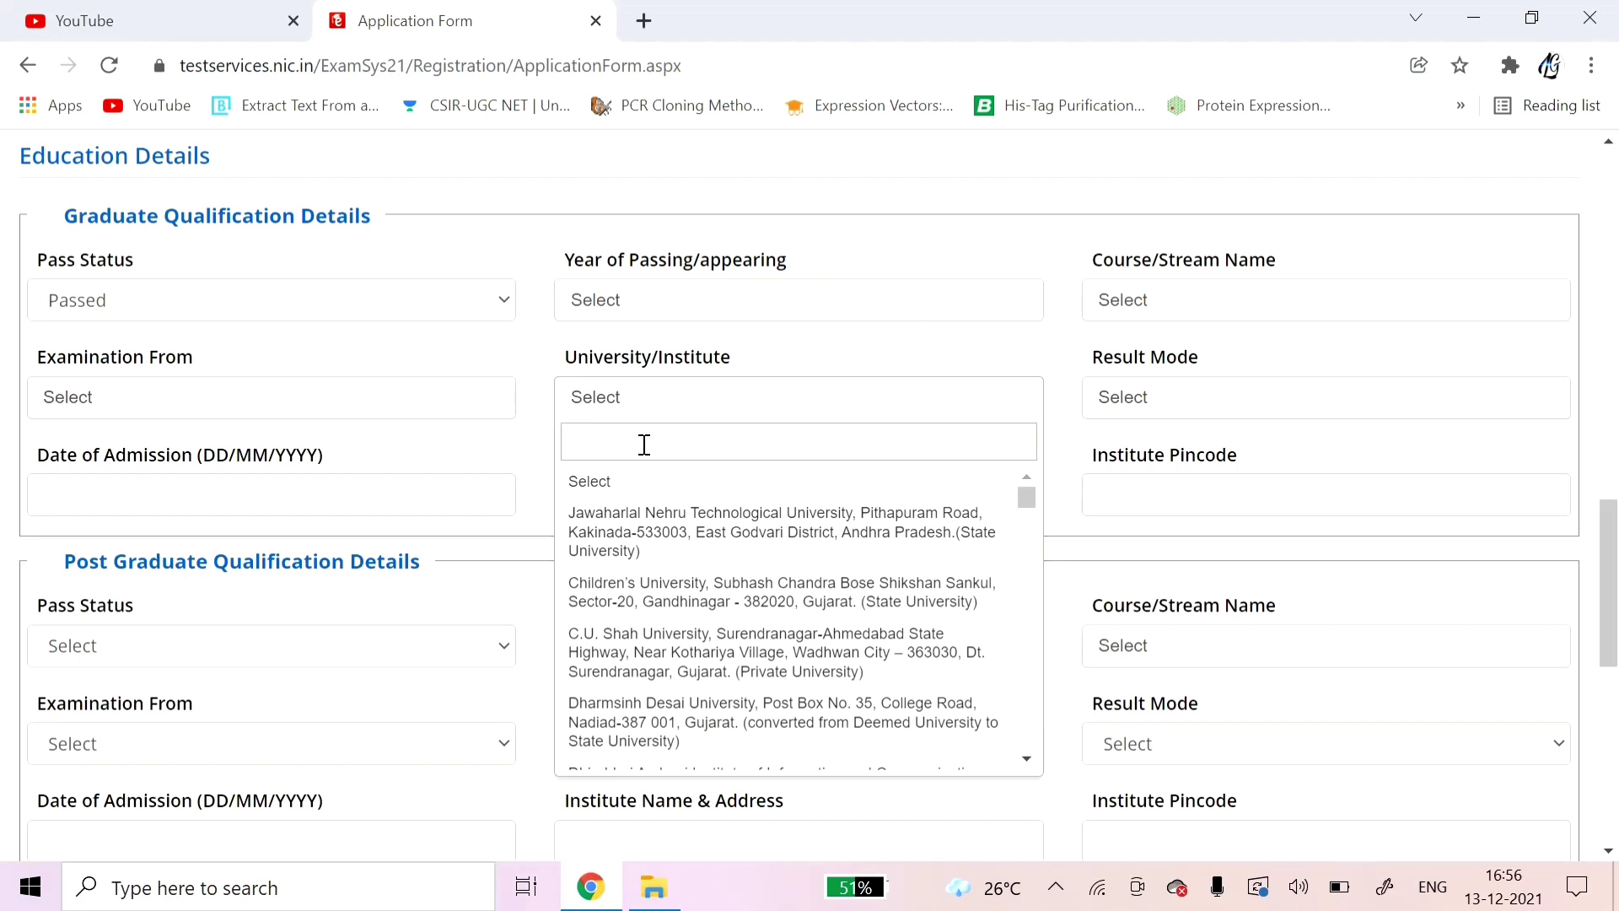
pyautogui.write('gdh')
pyautogui.press('BackSpace')
pyautogui.press('BackSpace')
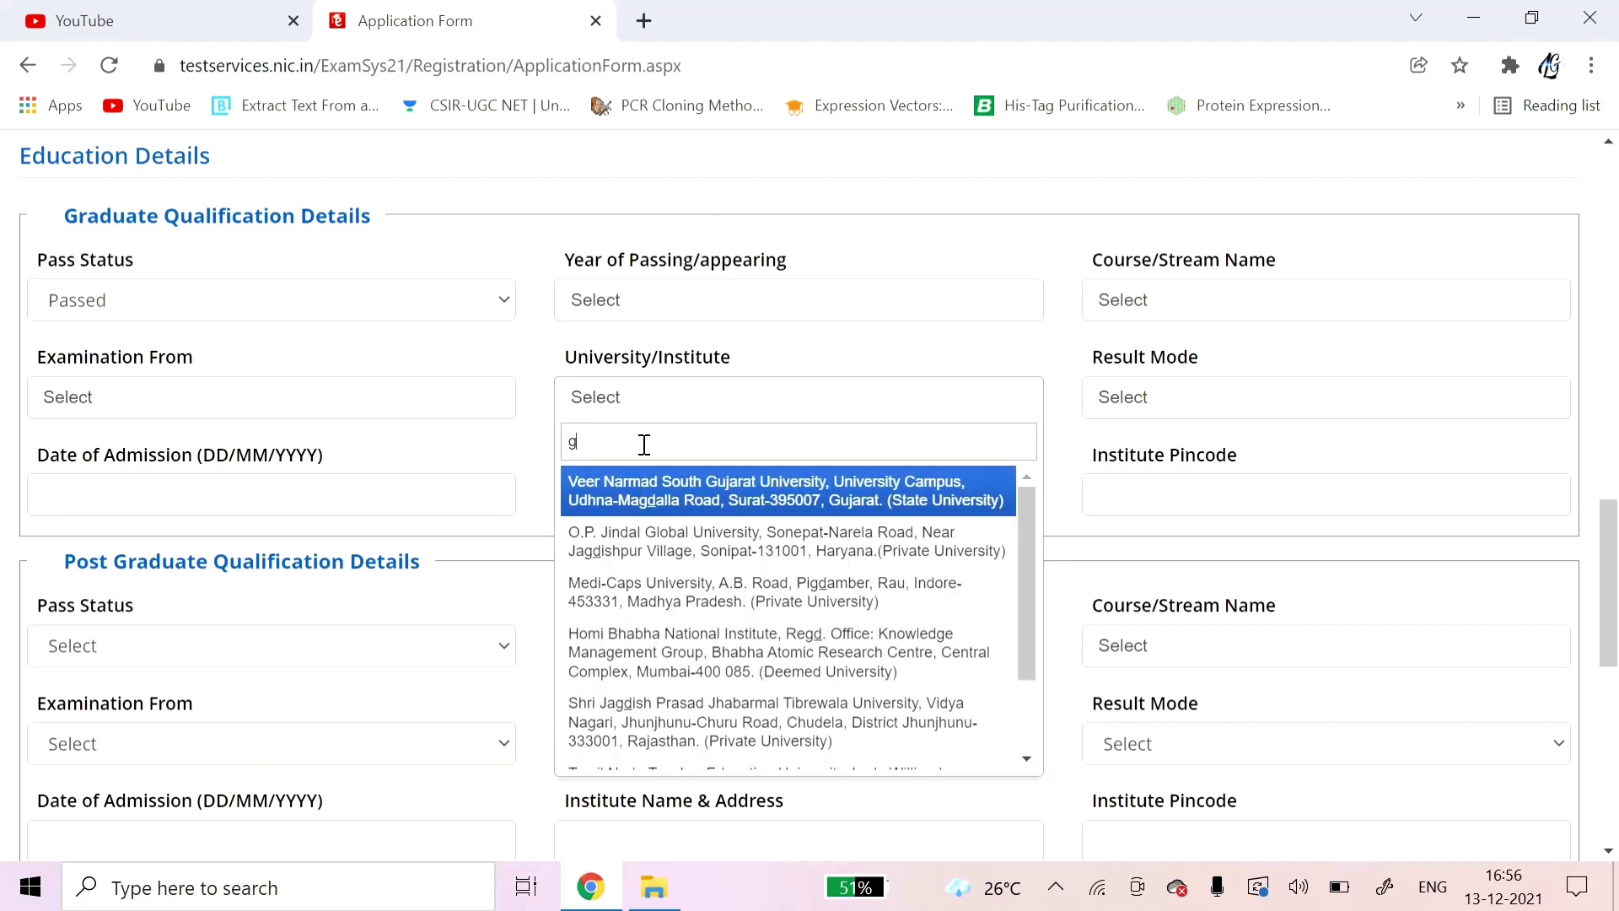
pyautogui.press('BackSpace')
pyautogui.write('sri')
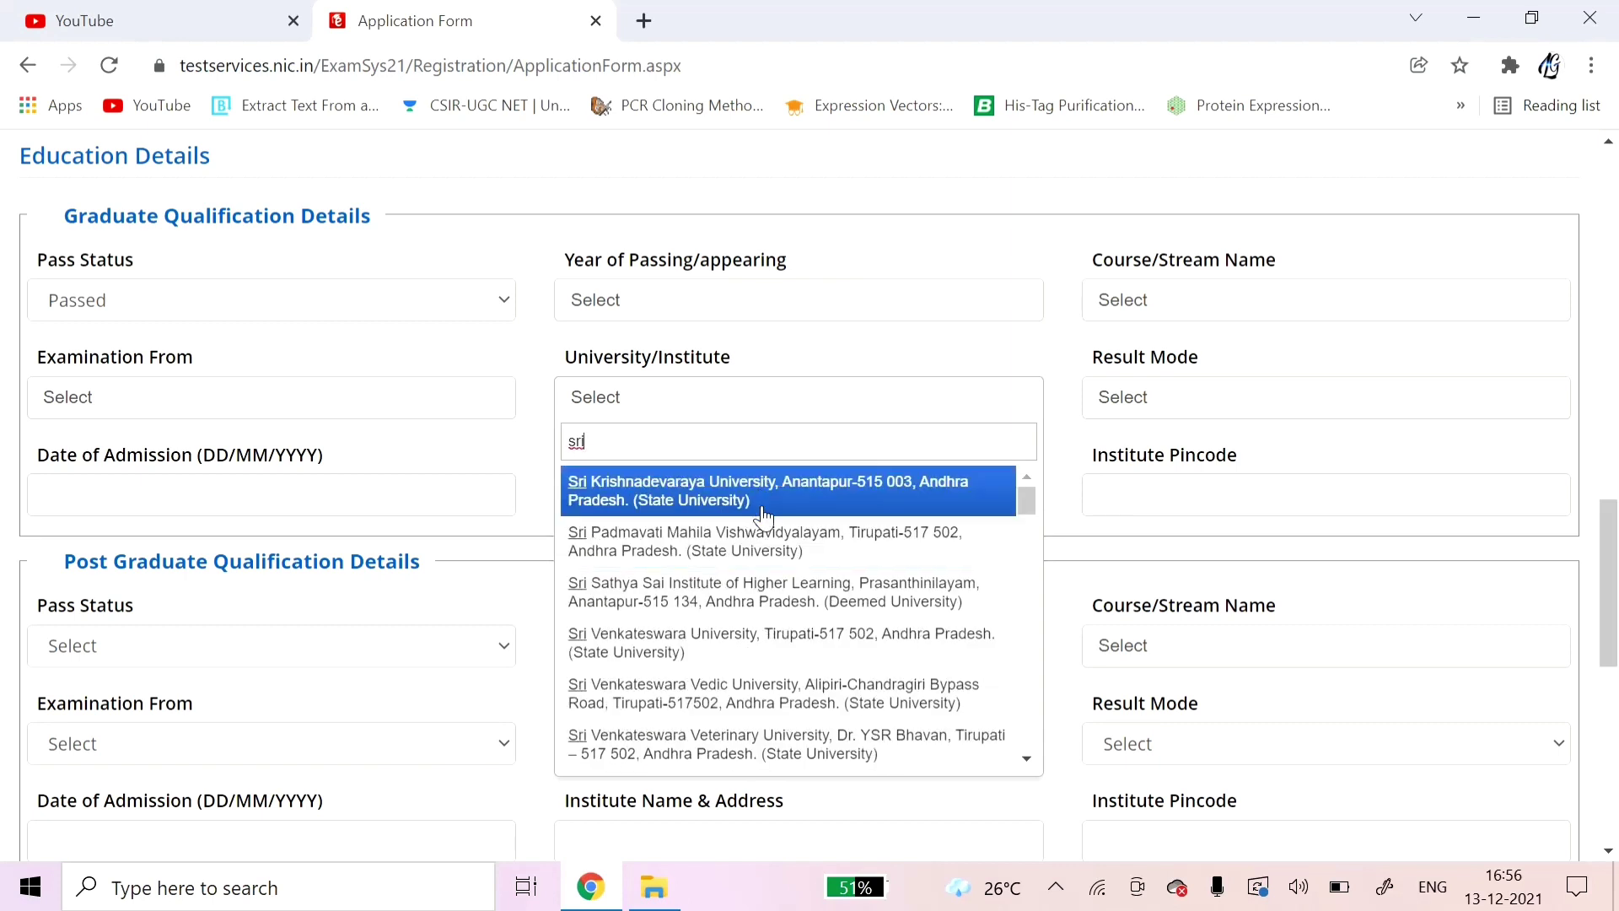
pyautogui.click(834, 504)
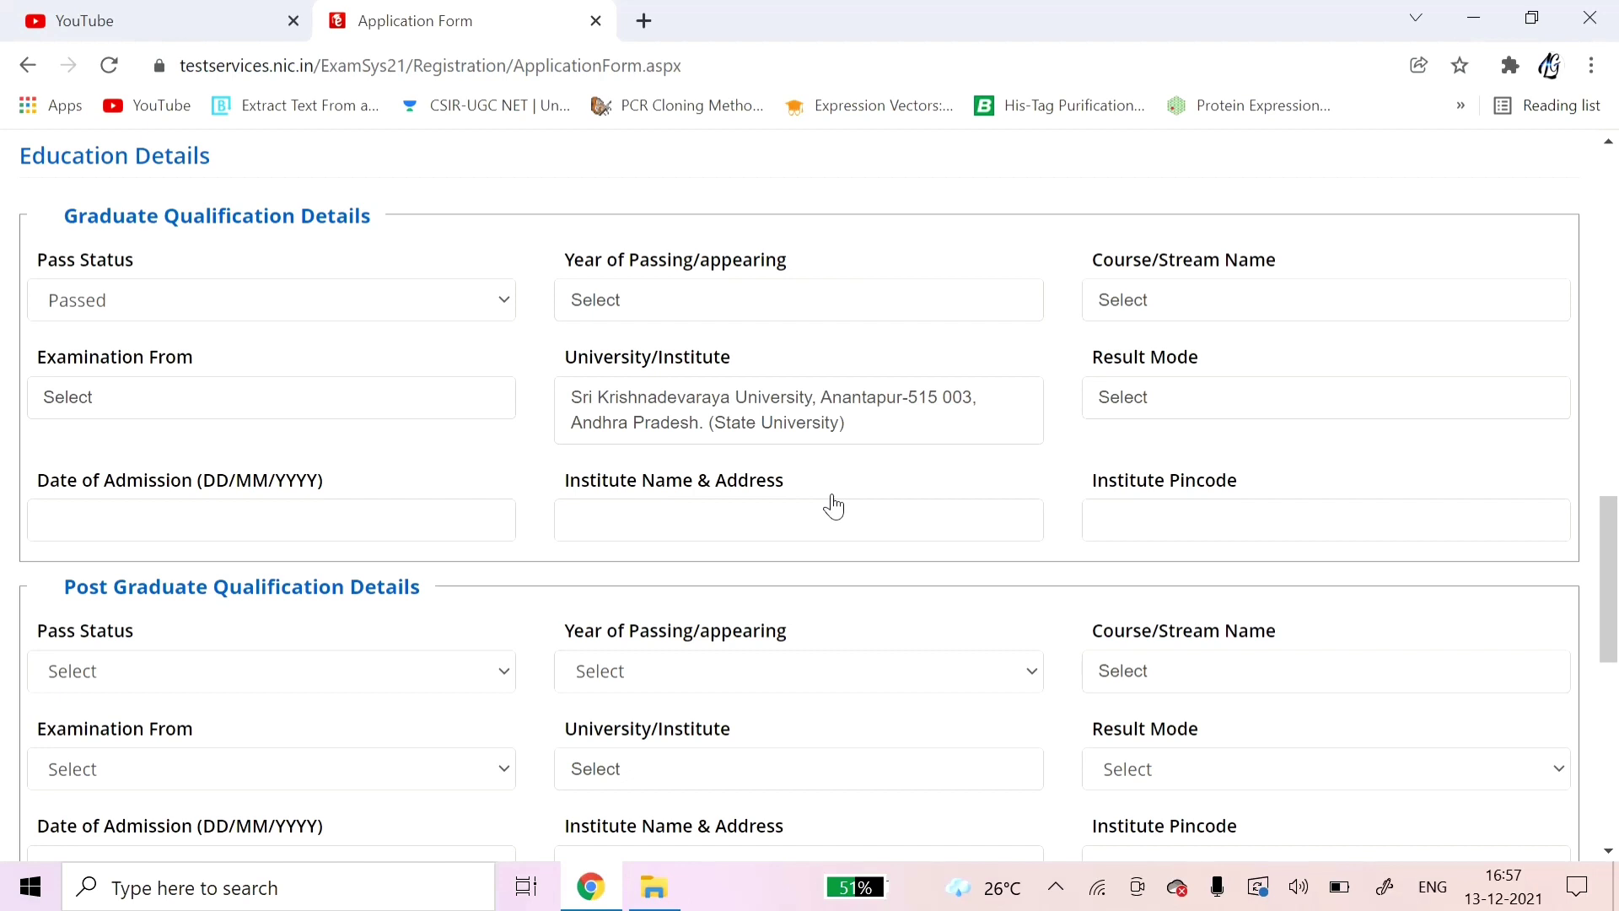
# Set the graduate Result Mode to Percentage and enter 1000 as Total Marks and 800 as Obtained Marks.
pyautogui.click(1163, 409)
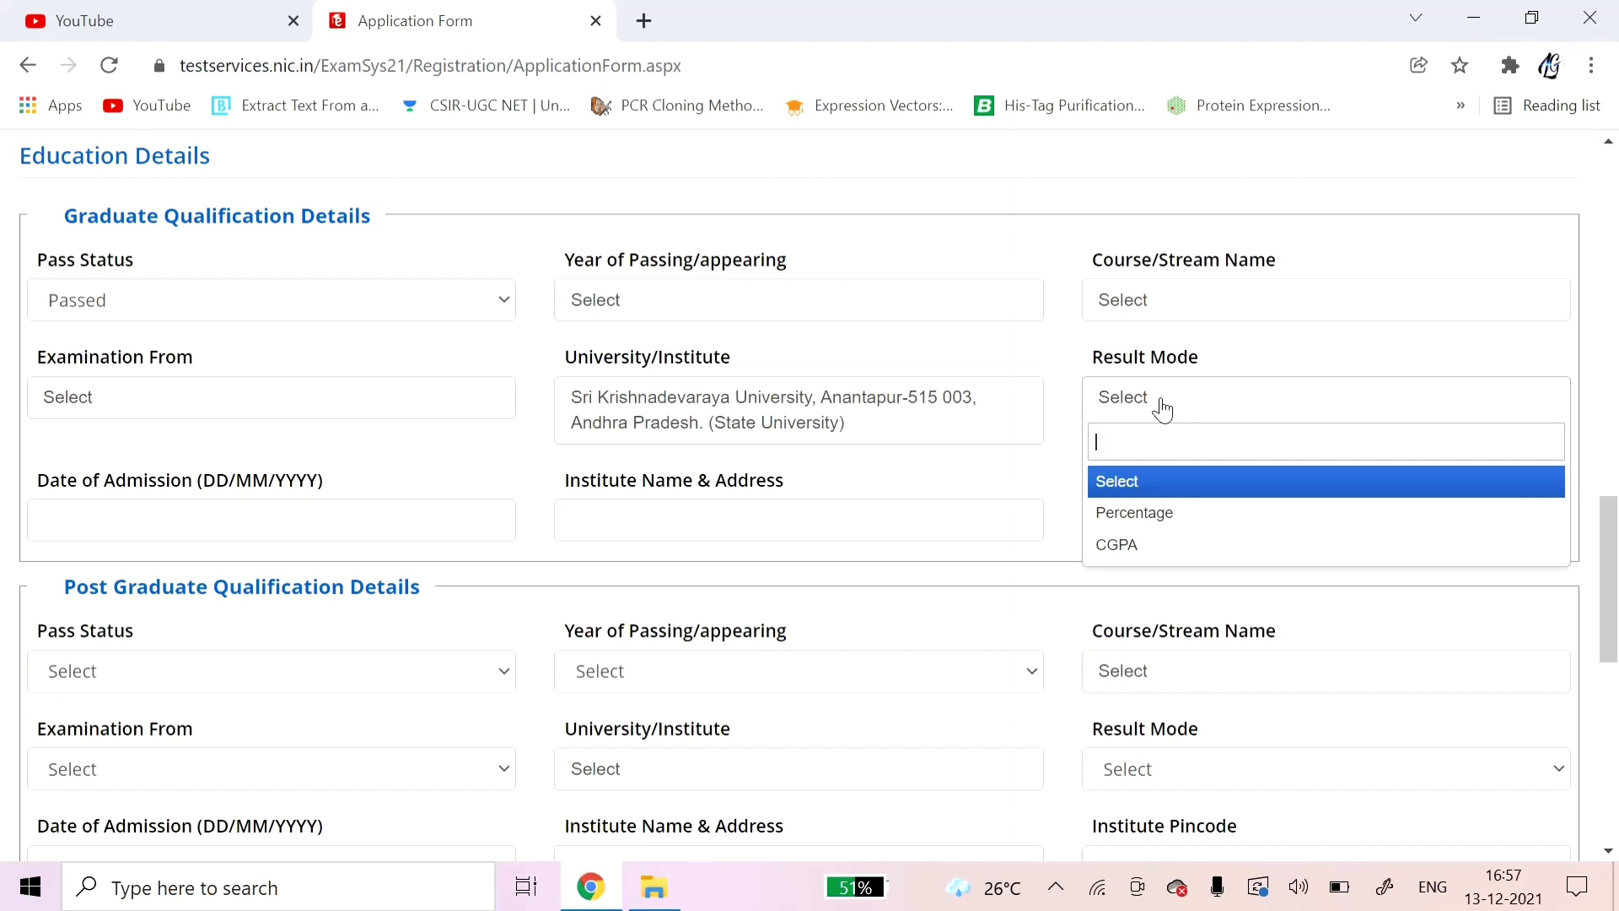
pyautogui.click(1153, 524)
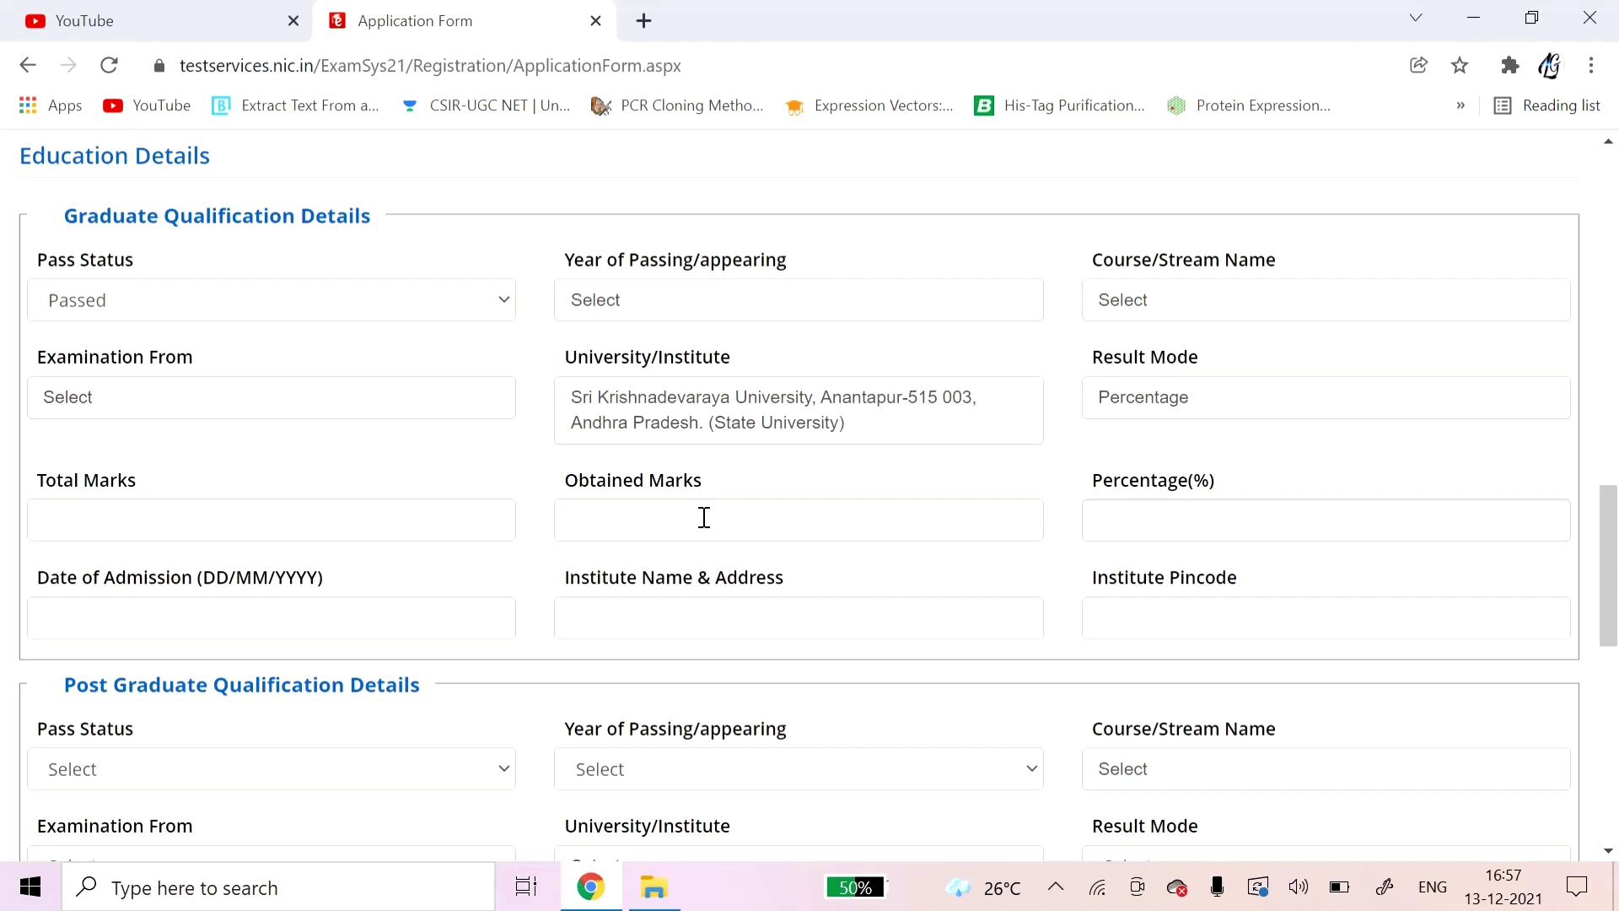
pyautogui.click(210, 528)
pyautogui.write('1000')
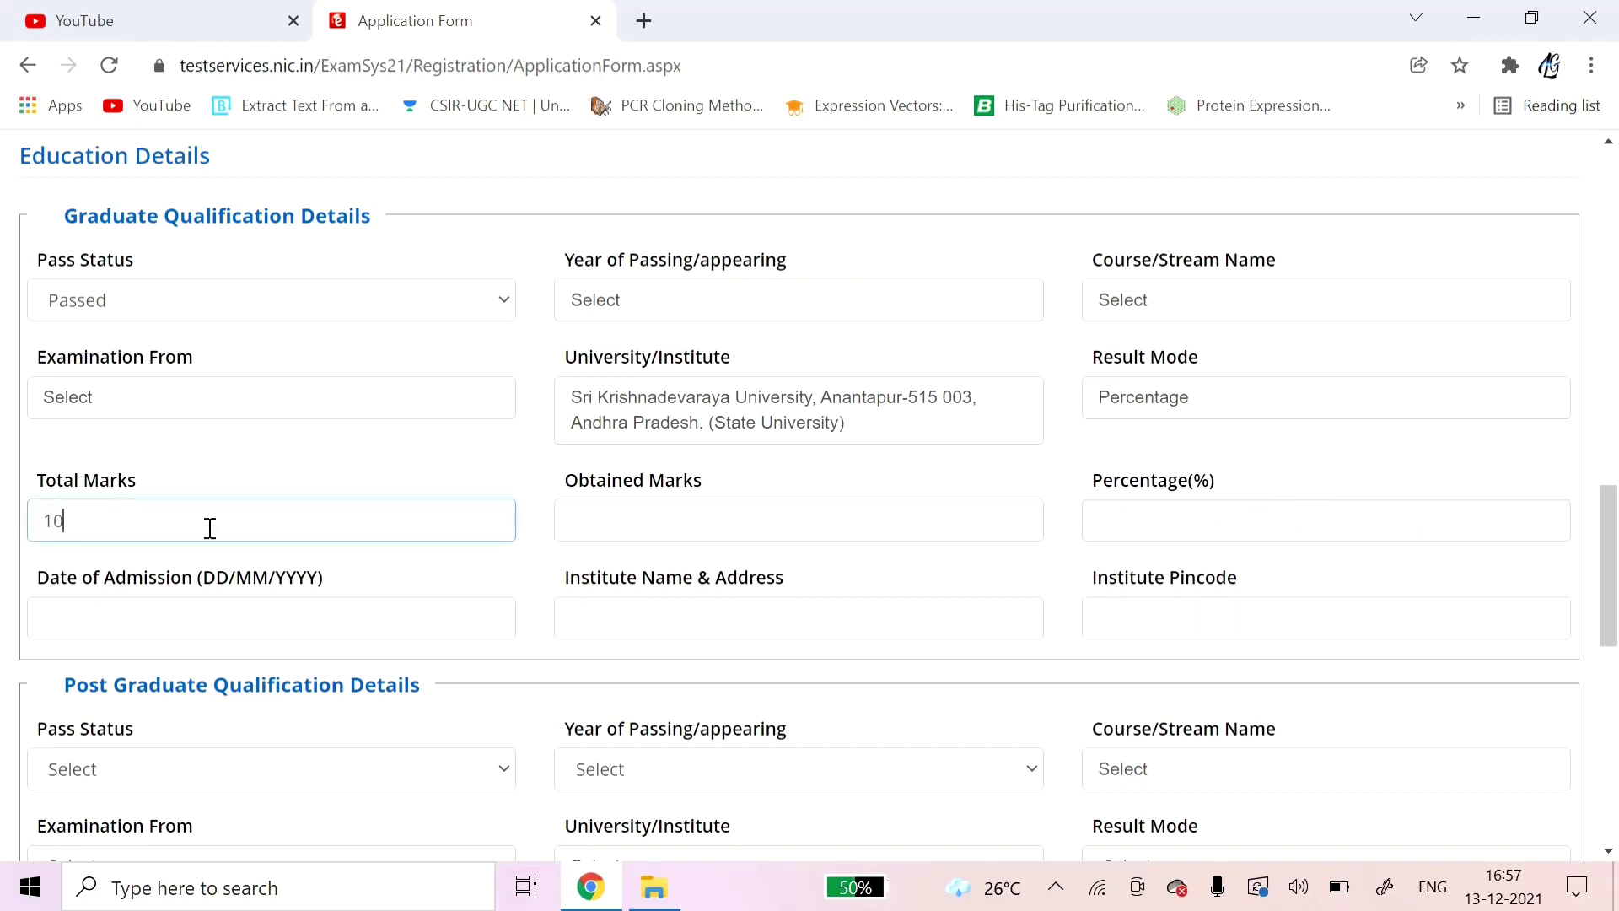
pyautogui.click(605, 520)
pyautogui.write('800')
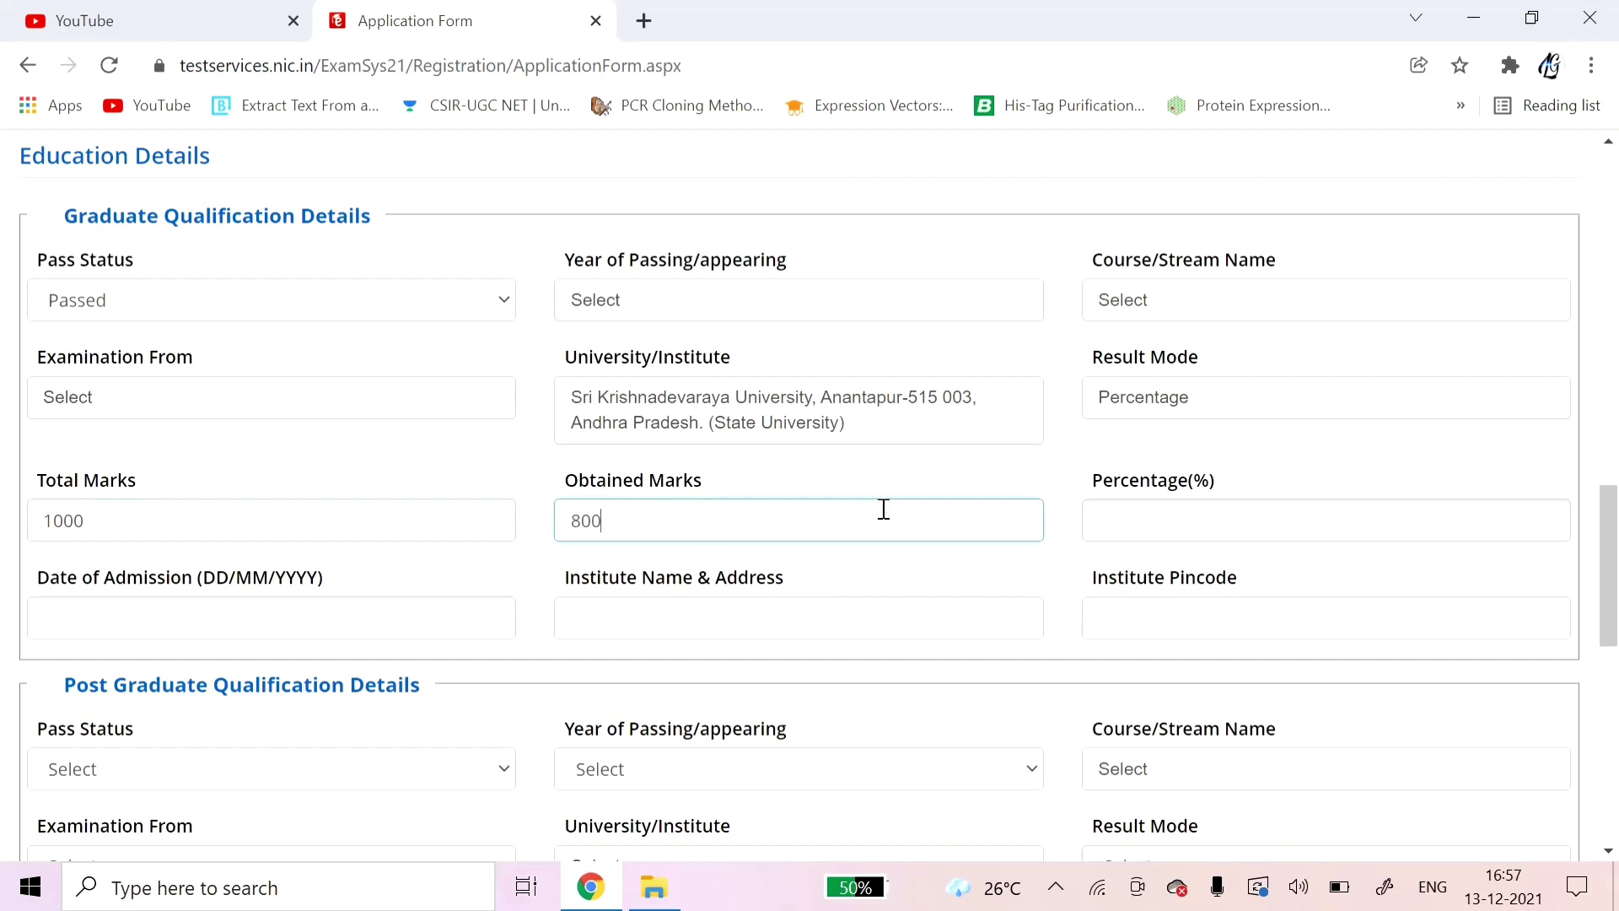
pyautogui.click(647, 634)
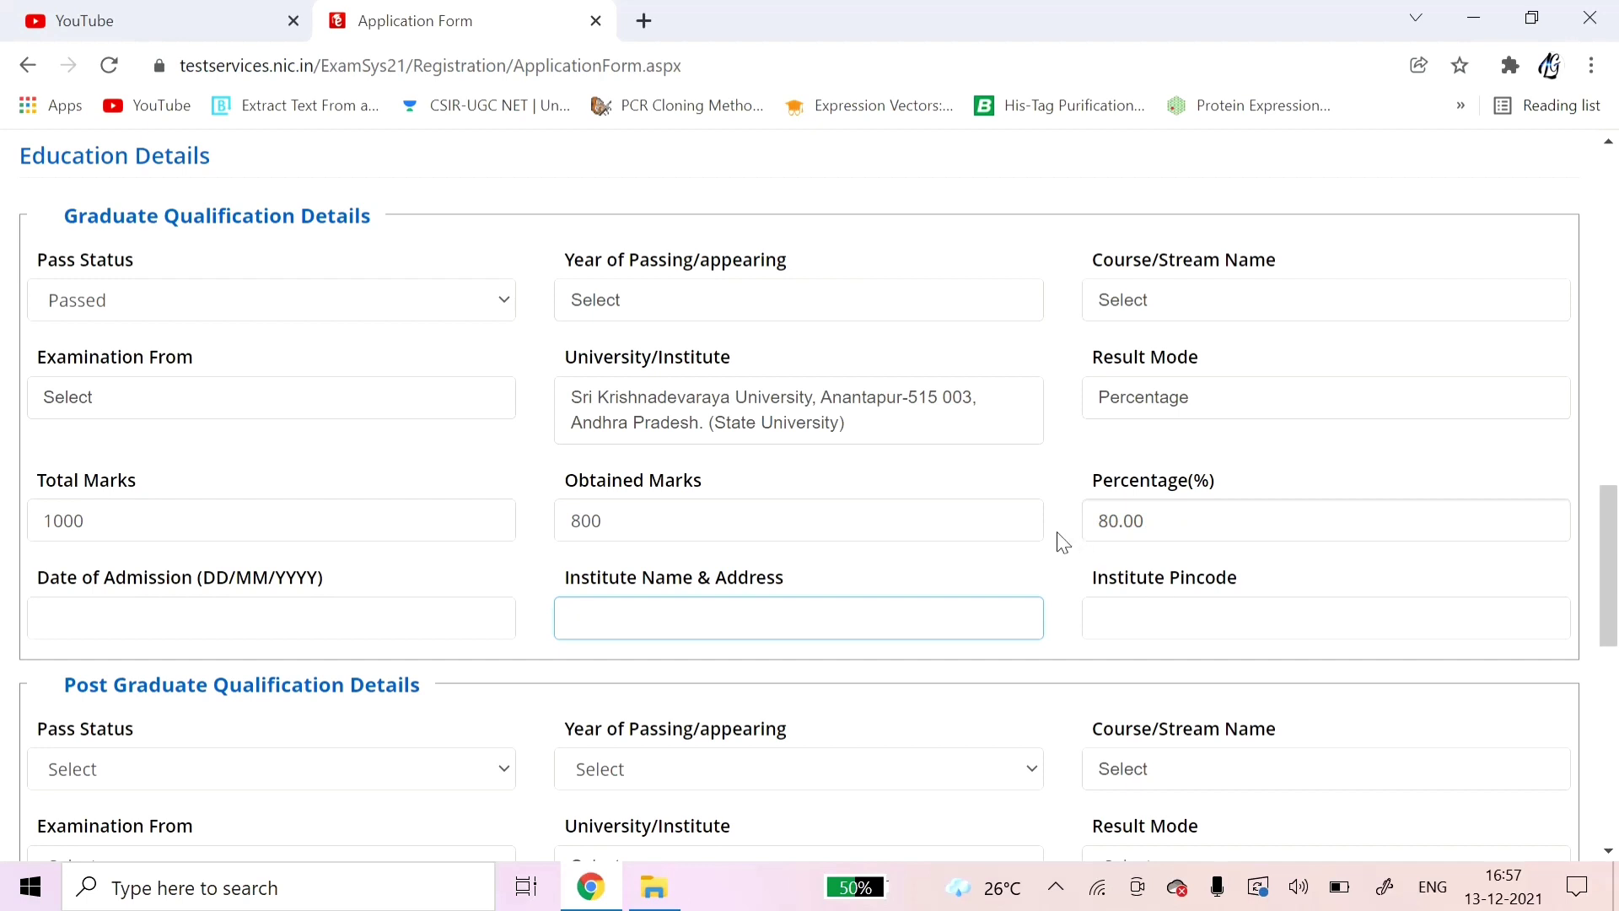
# Clear the Total Marks and Obtained Marks fields in Graduate Qualification Details.
pyautogui.click(152, 520)
pyautogui.press('BackSpace')
pyautogui.press('BackSpace')
pyautogui.press('BackSpace')
pyautogui.press('BackSpace')
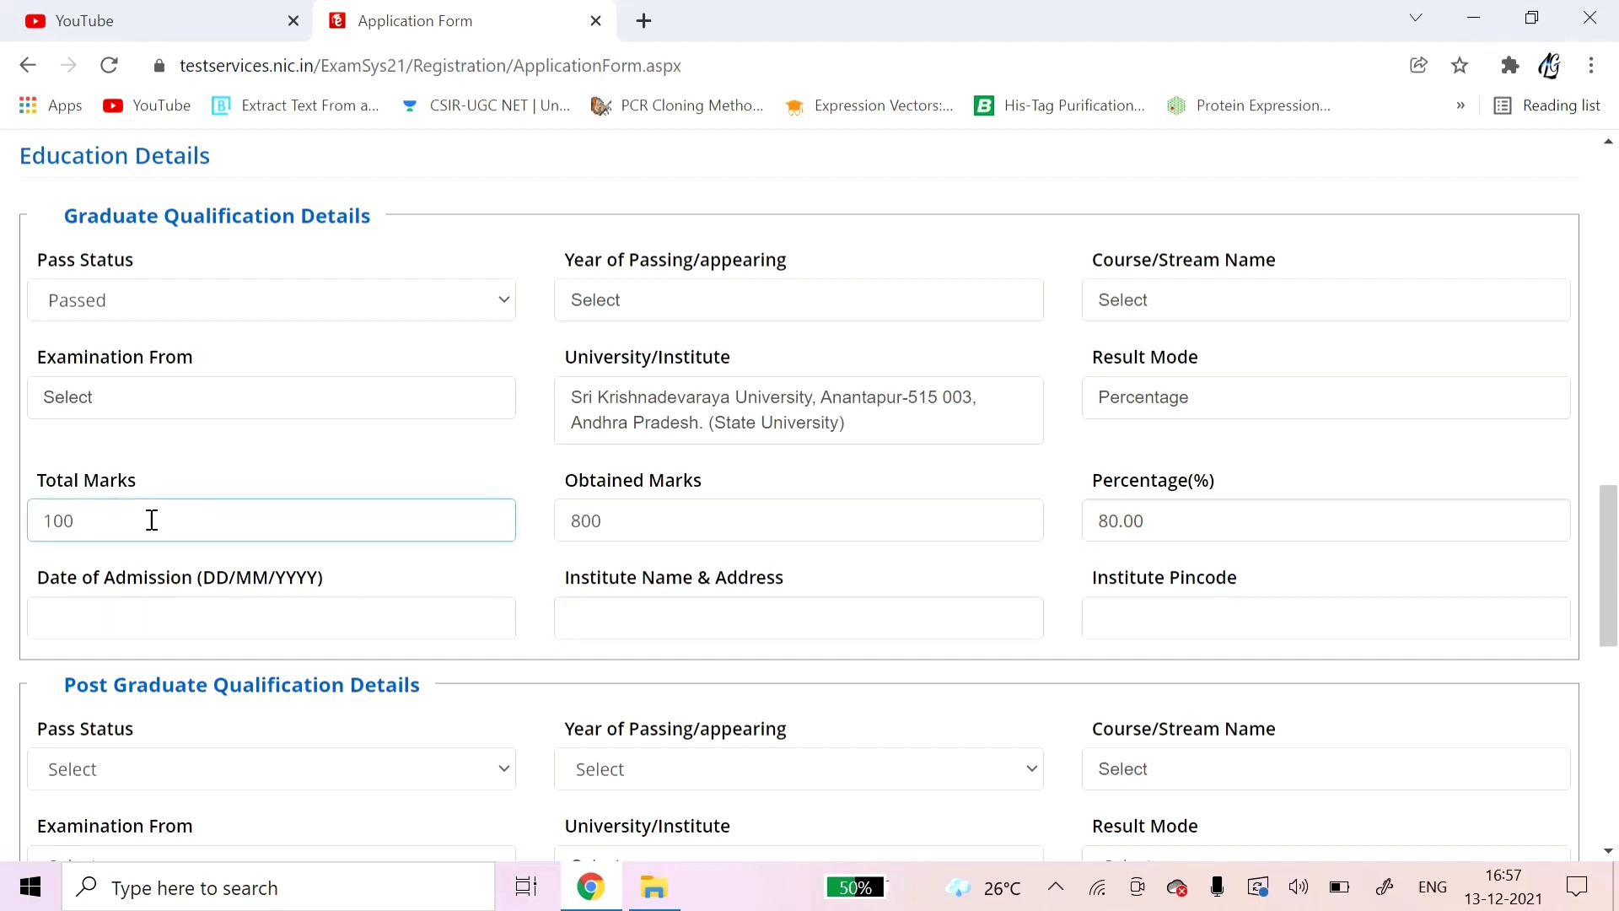
pyautogui.click(625, 525)
pyautogui.press('BackSpace')
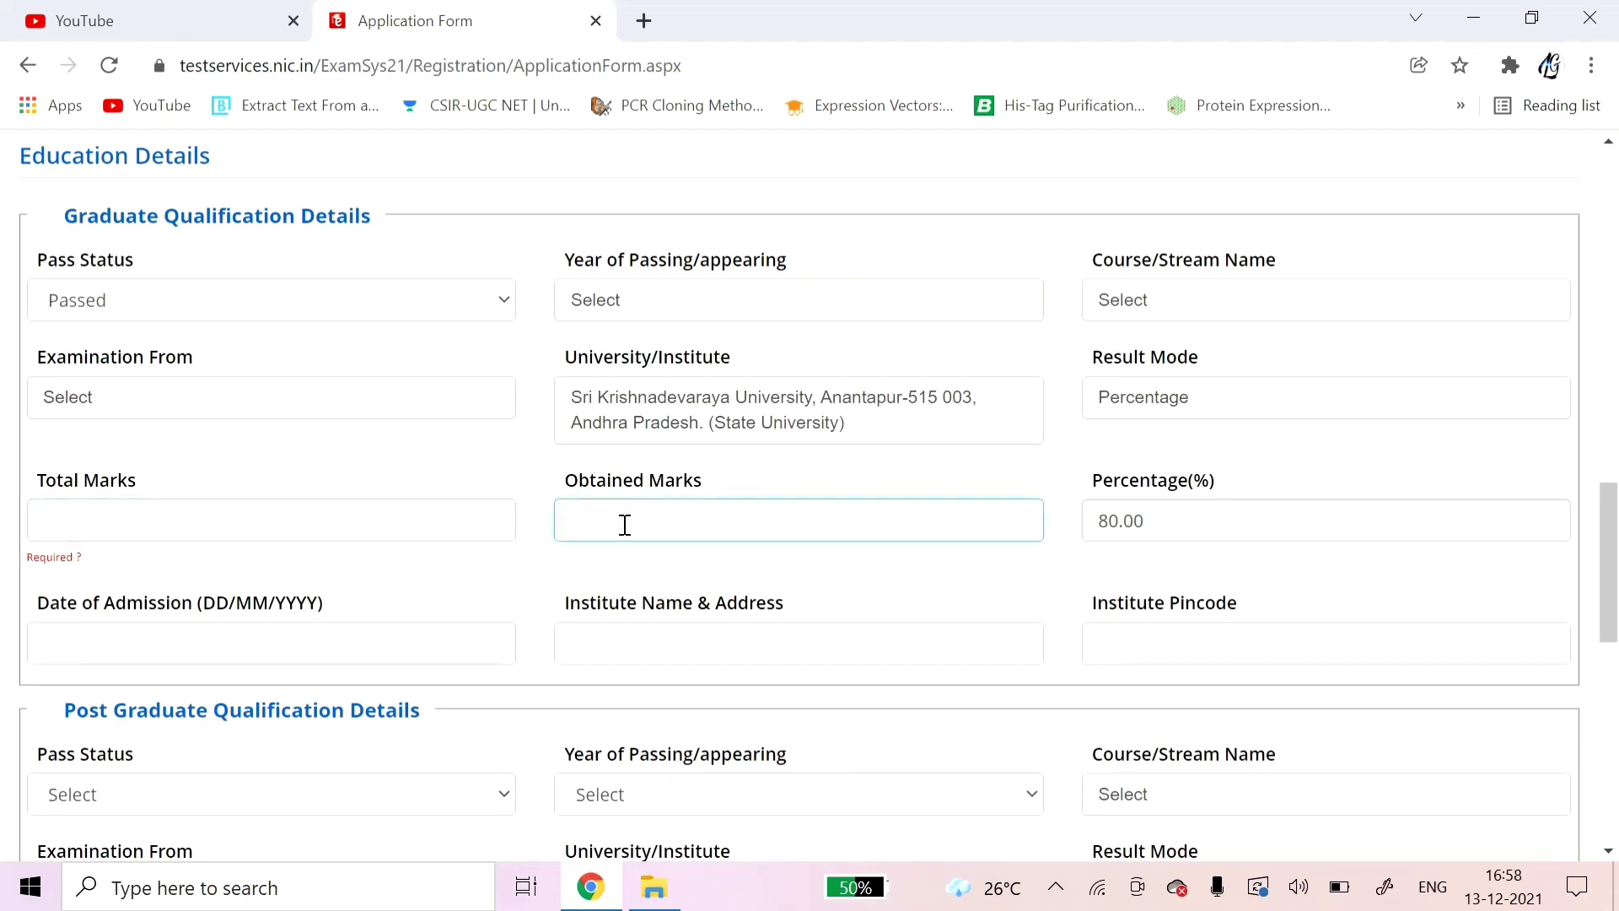
pyautogui.click(262, 636)
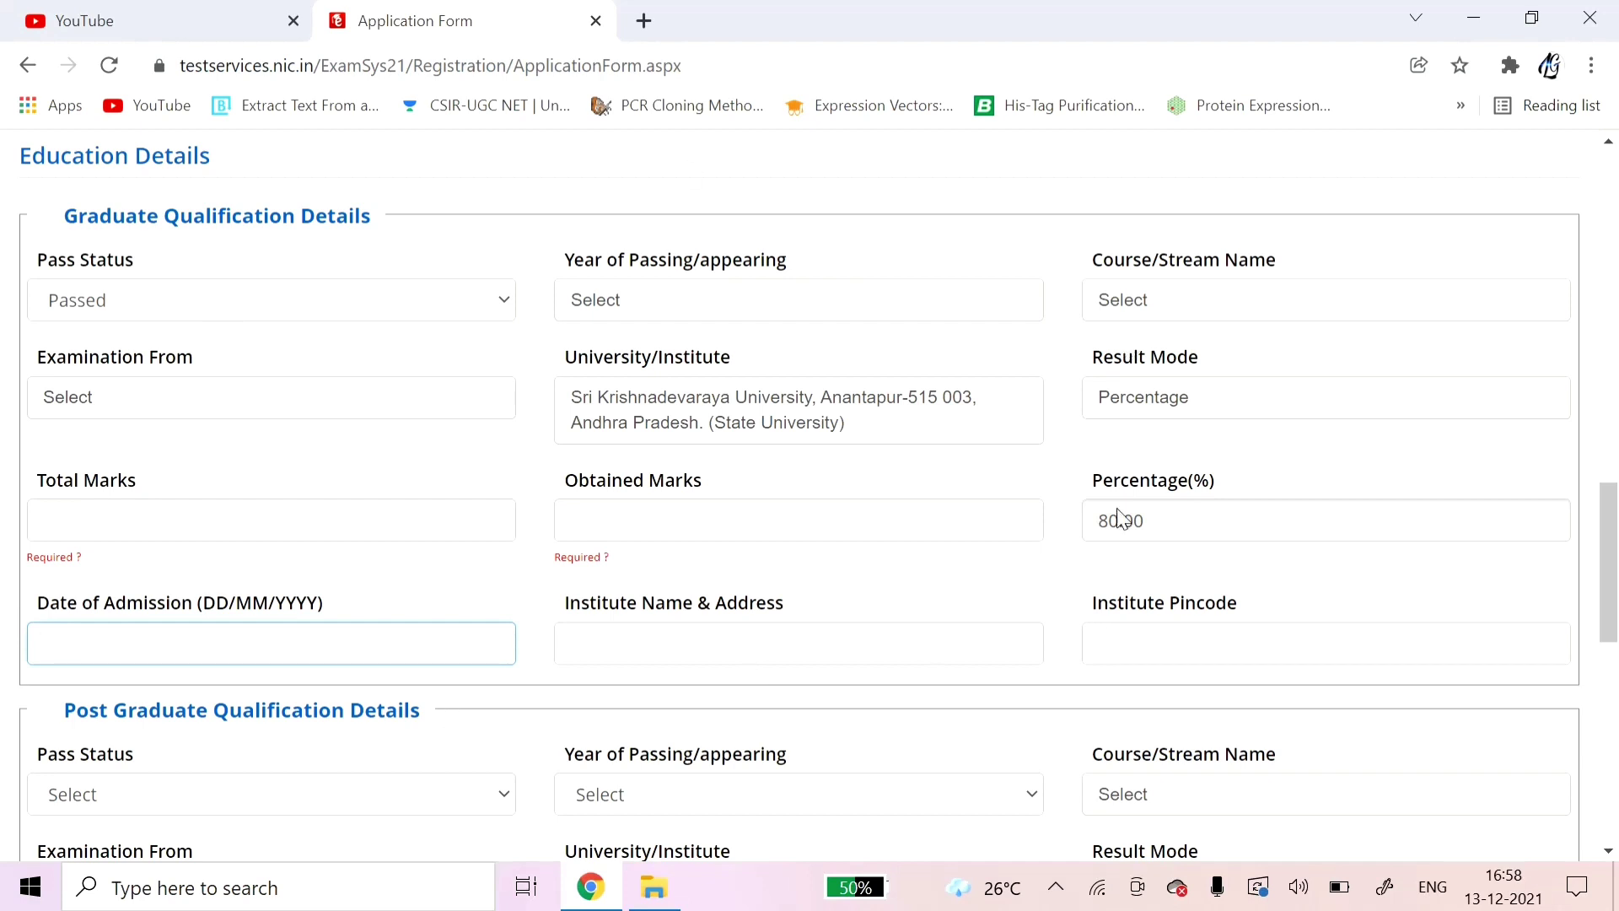
# Set the Pass Status in Post Graduate Qualification Details to Passed.
pyautogui.scroll(-4, 999, 590)
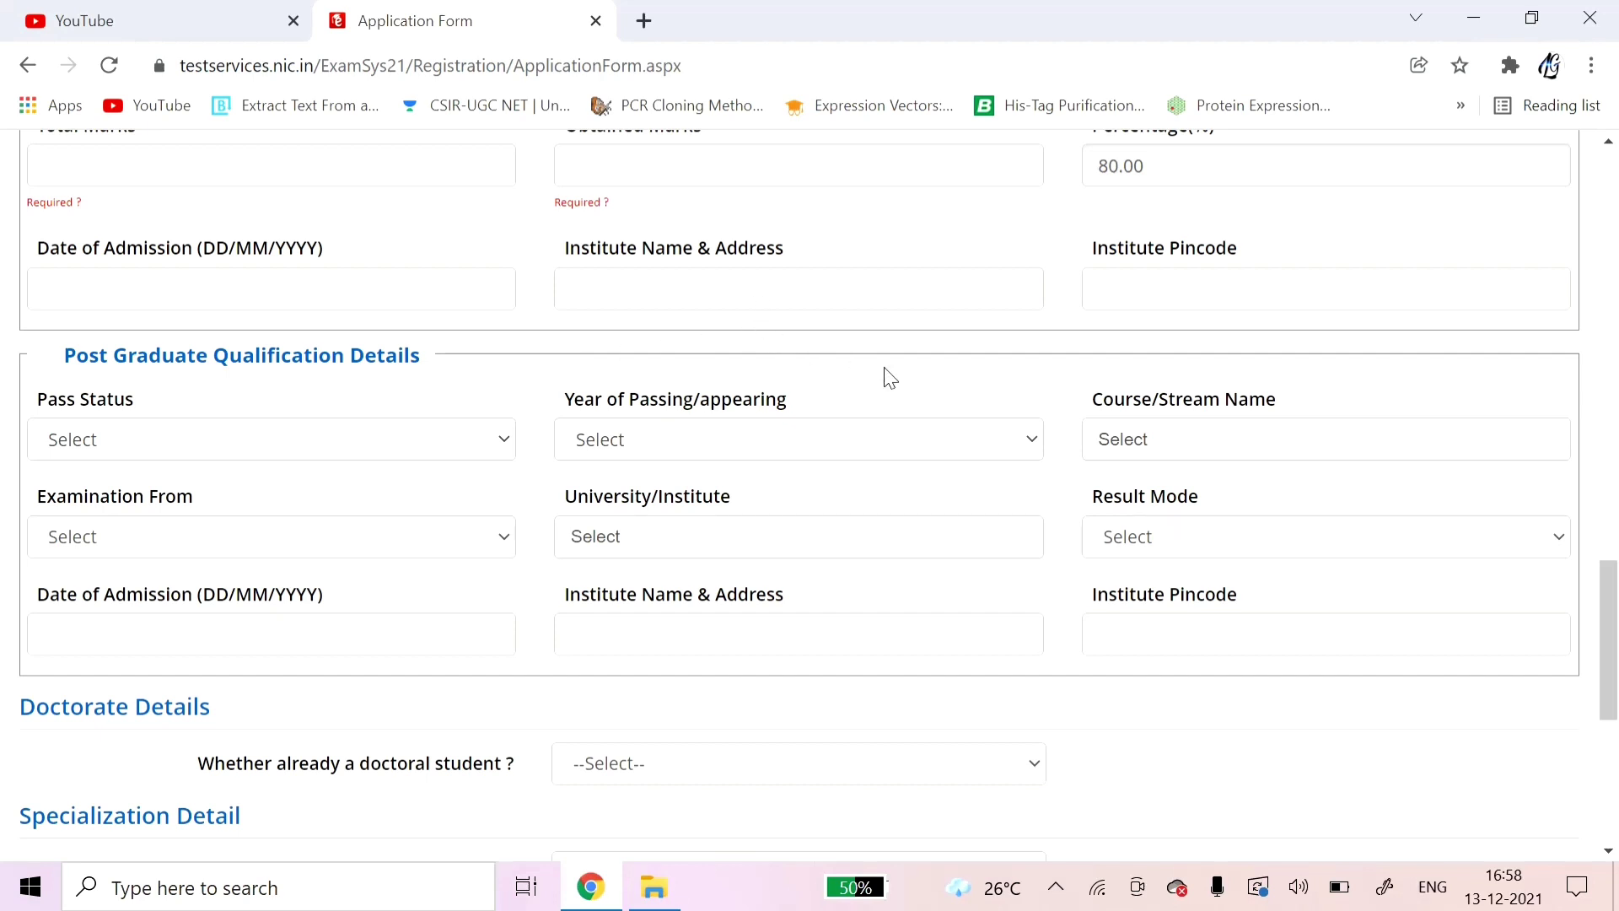
pyautogui.click(199, 454)
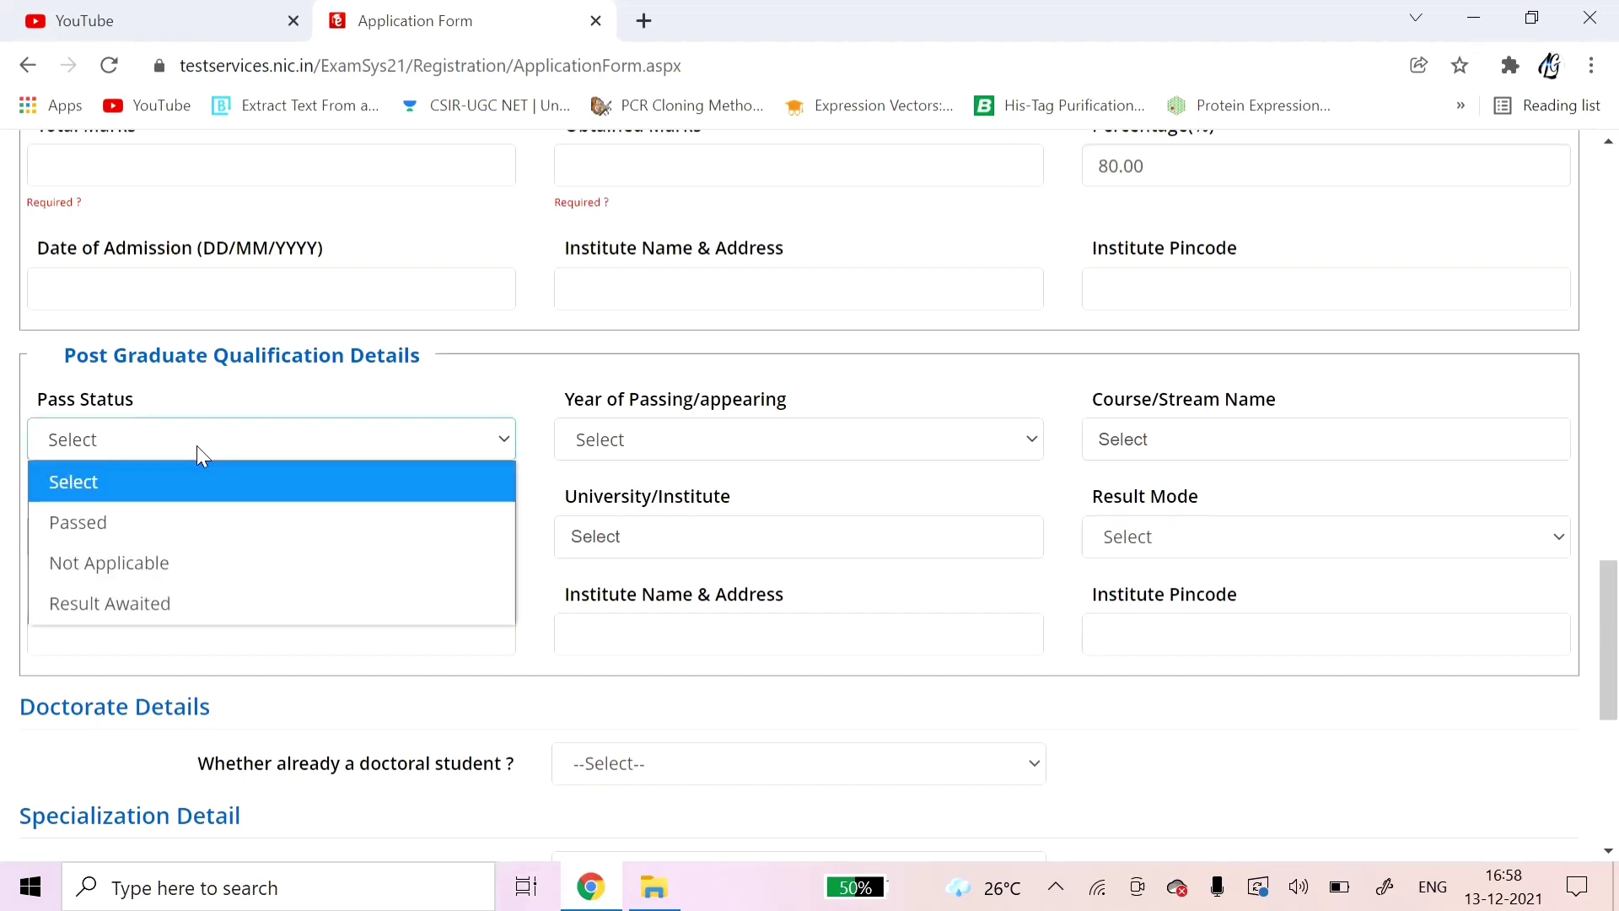
pyautogui.click(191, 509)
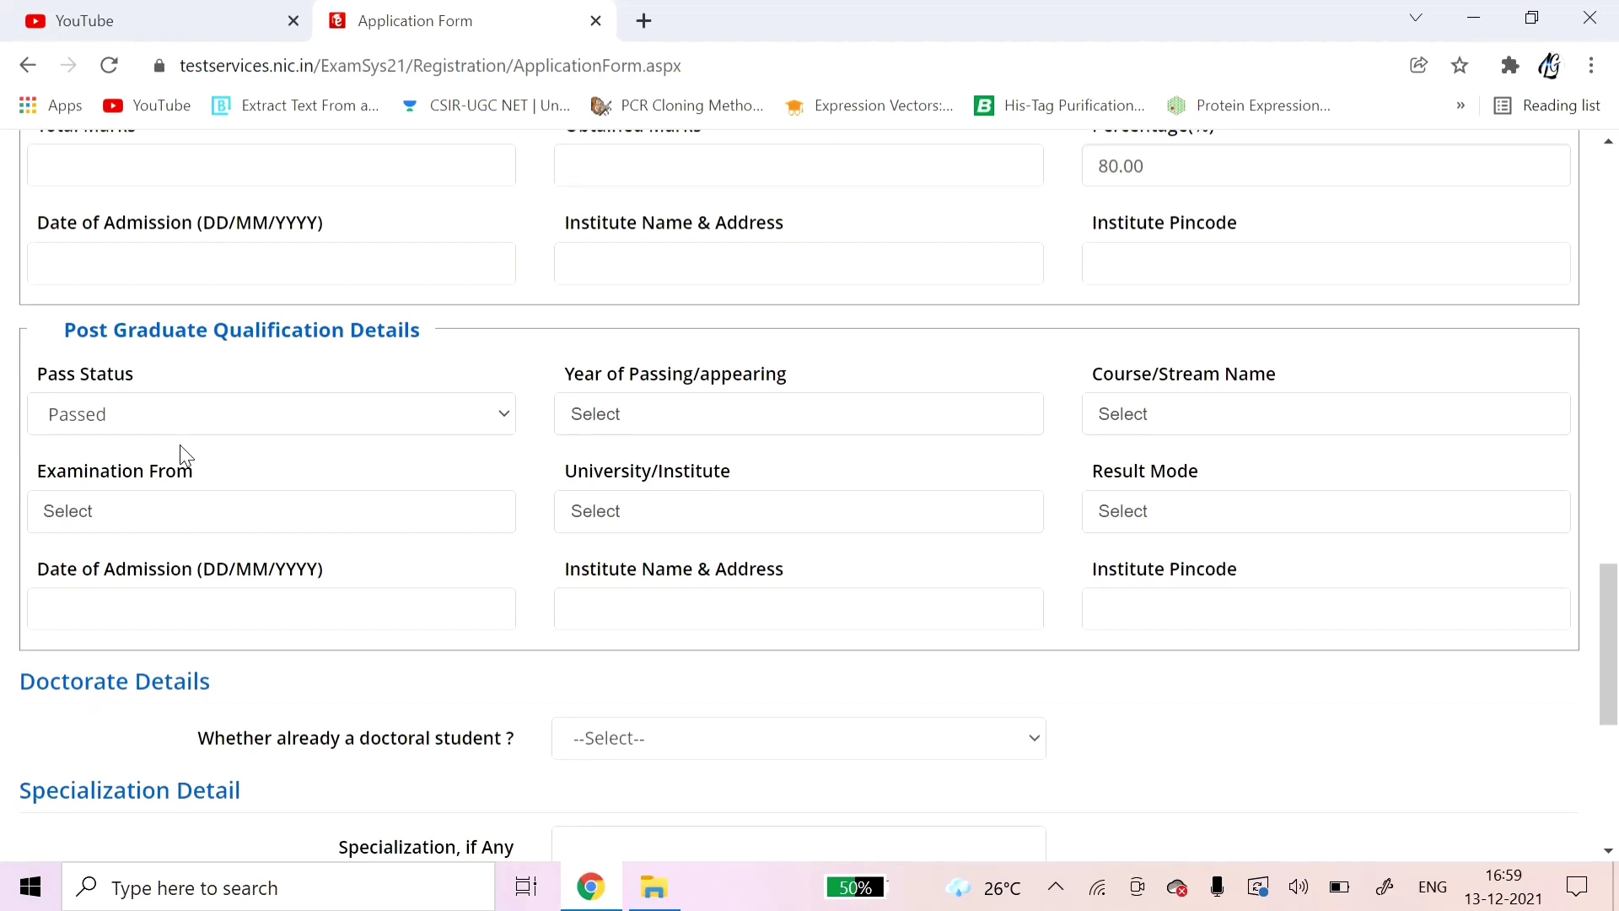
pyautogui.click(169, 428)
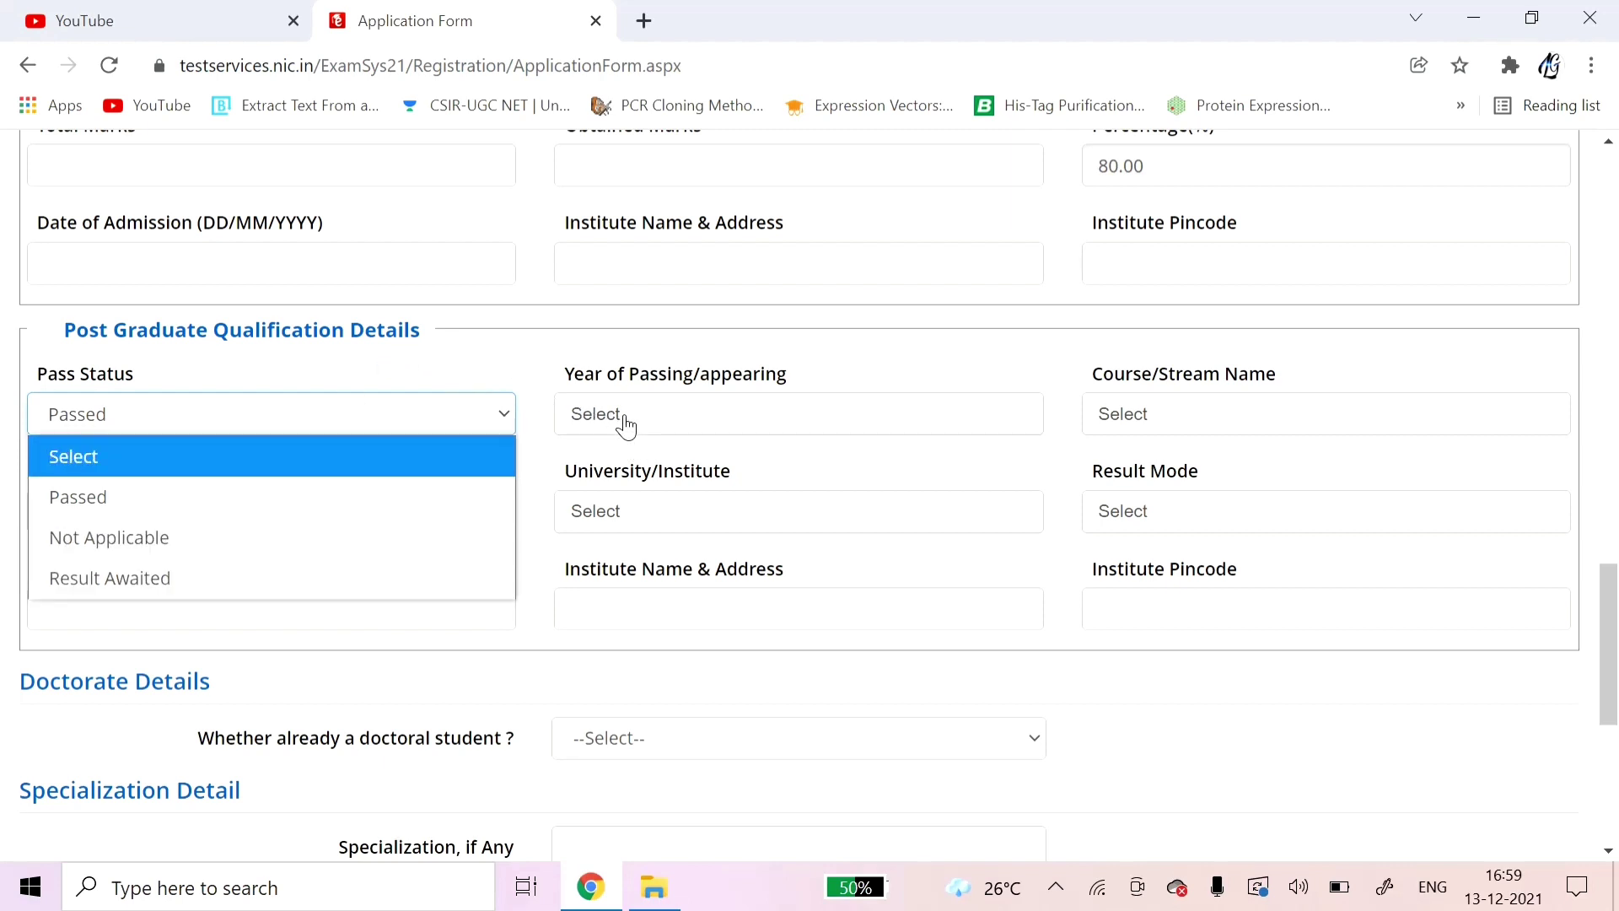
pyautogui.click(507, 364)
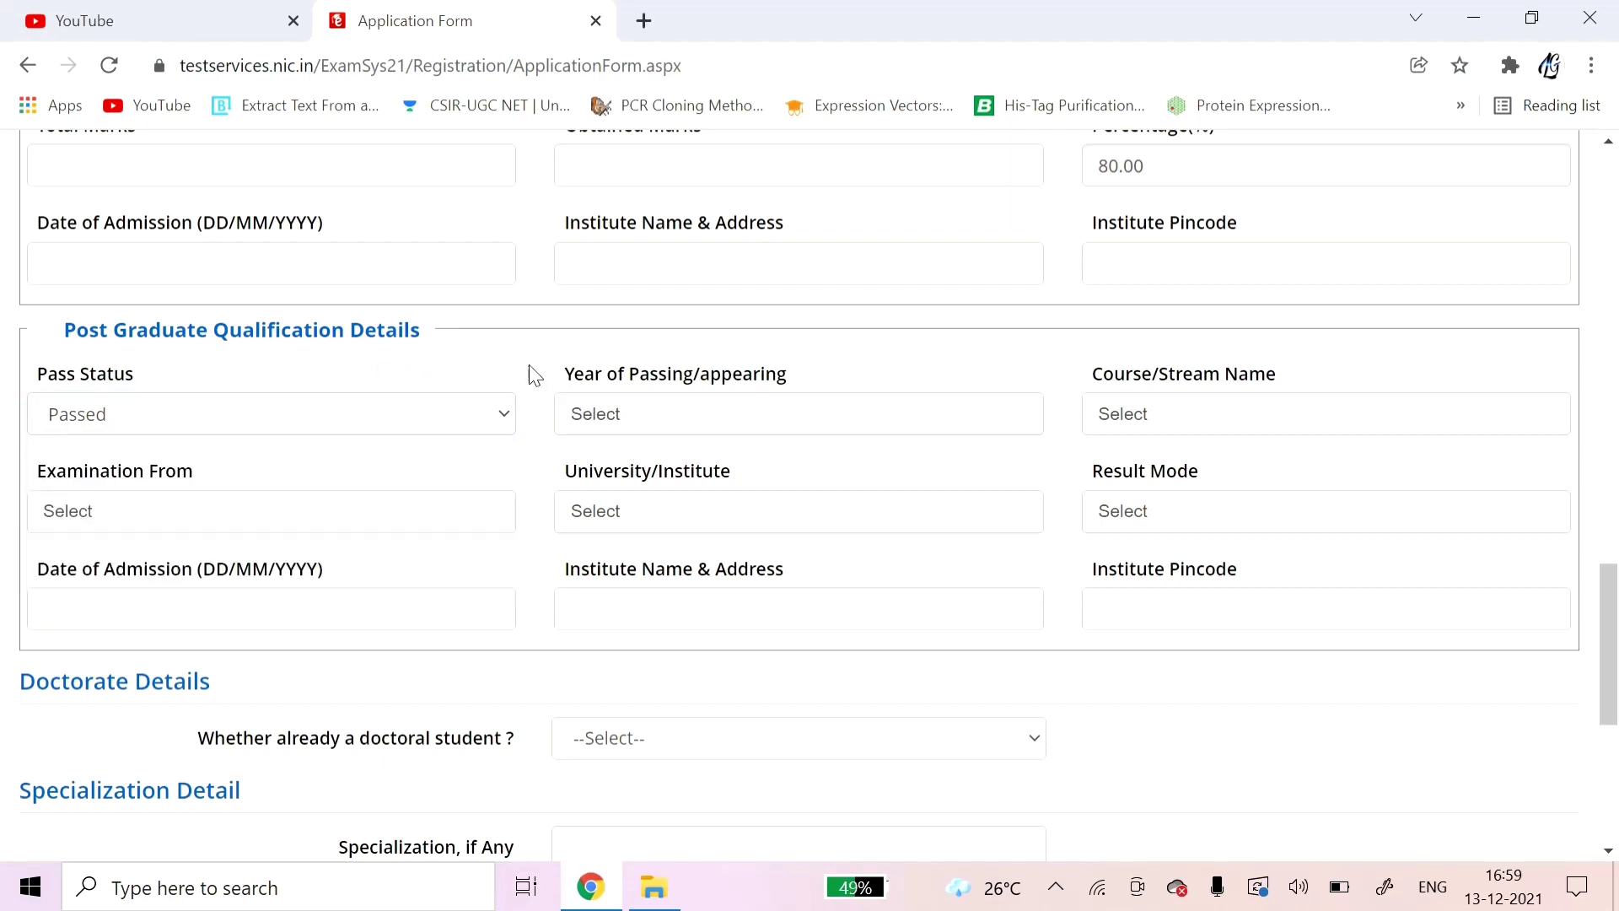
# Set the post graduate Course/Stream Name to M.Sc. and Examination From to India.
pyautogui.click(662, 424)
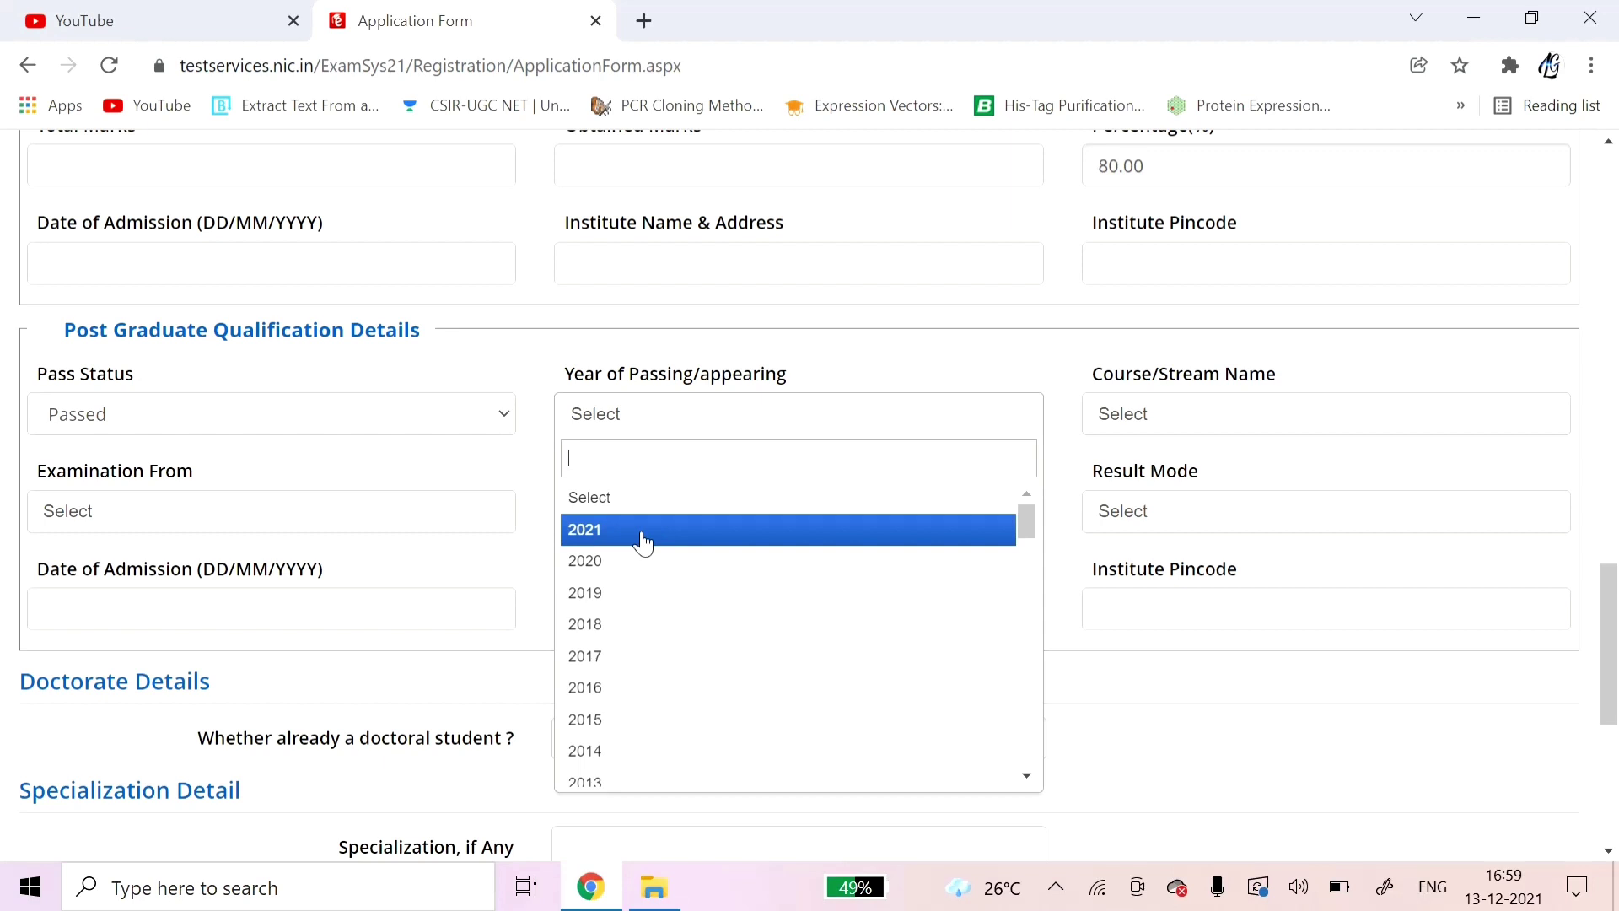
pyautogui.click(1030, 356)
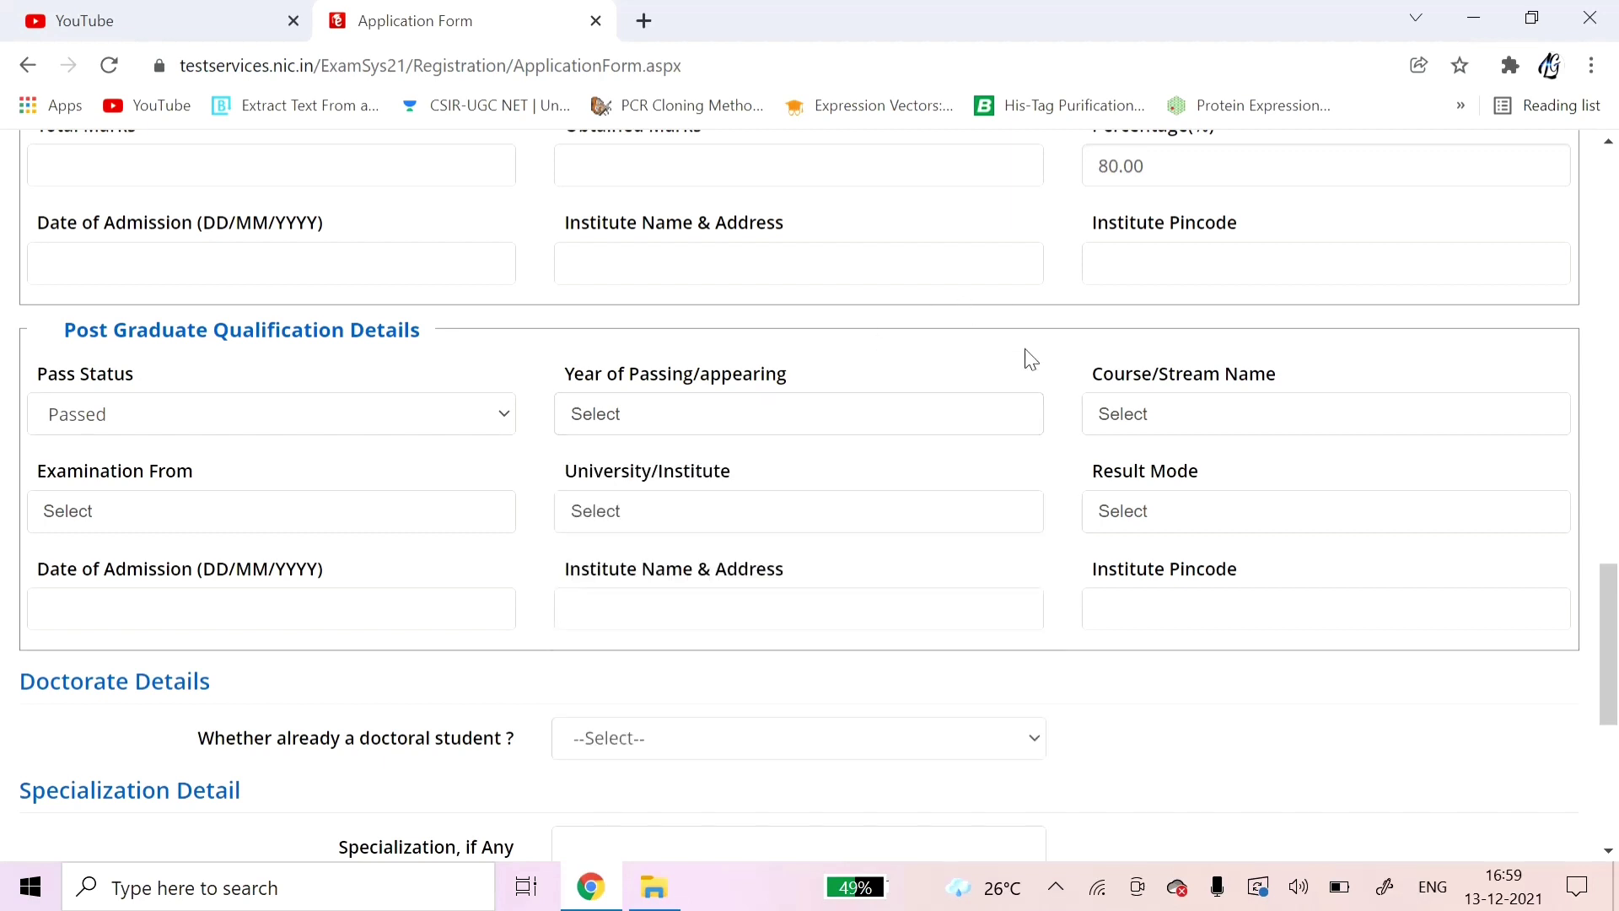
pyautogui.click(1212, 431)
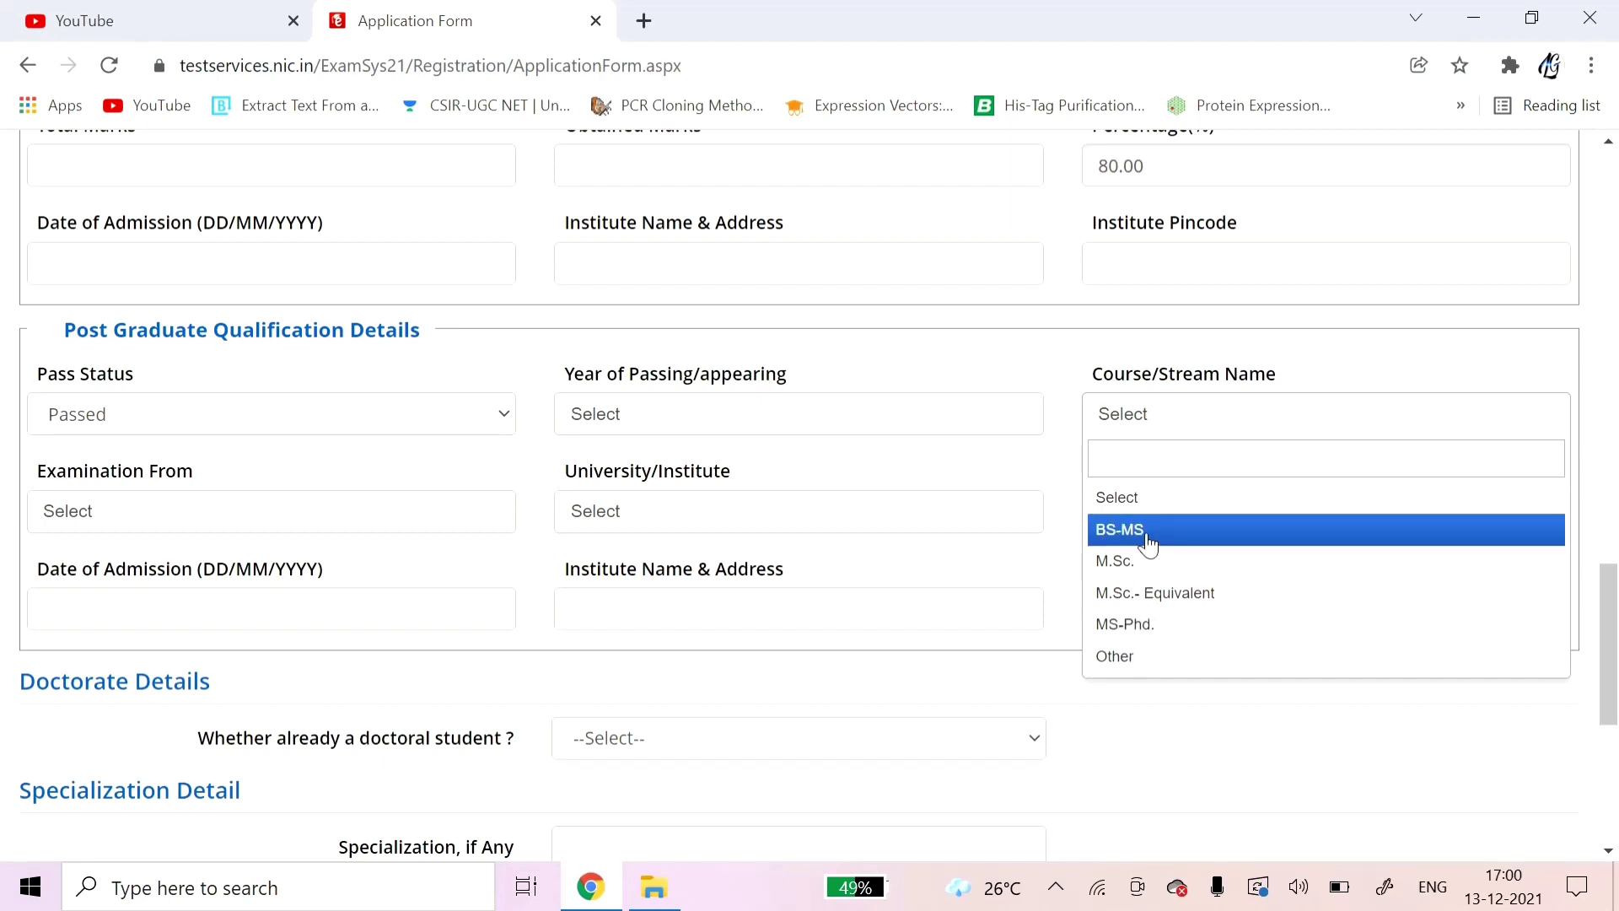
pyautogui.click(1146, 565)
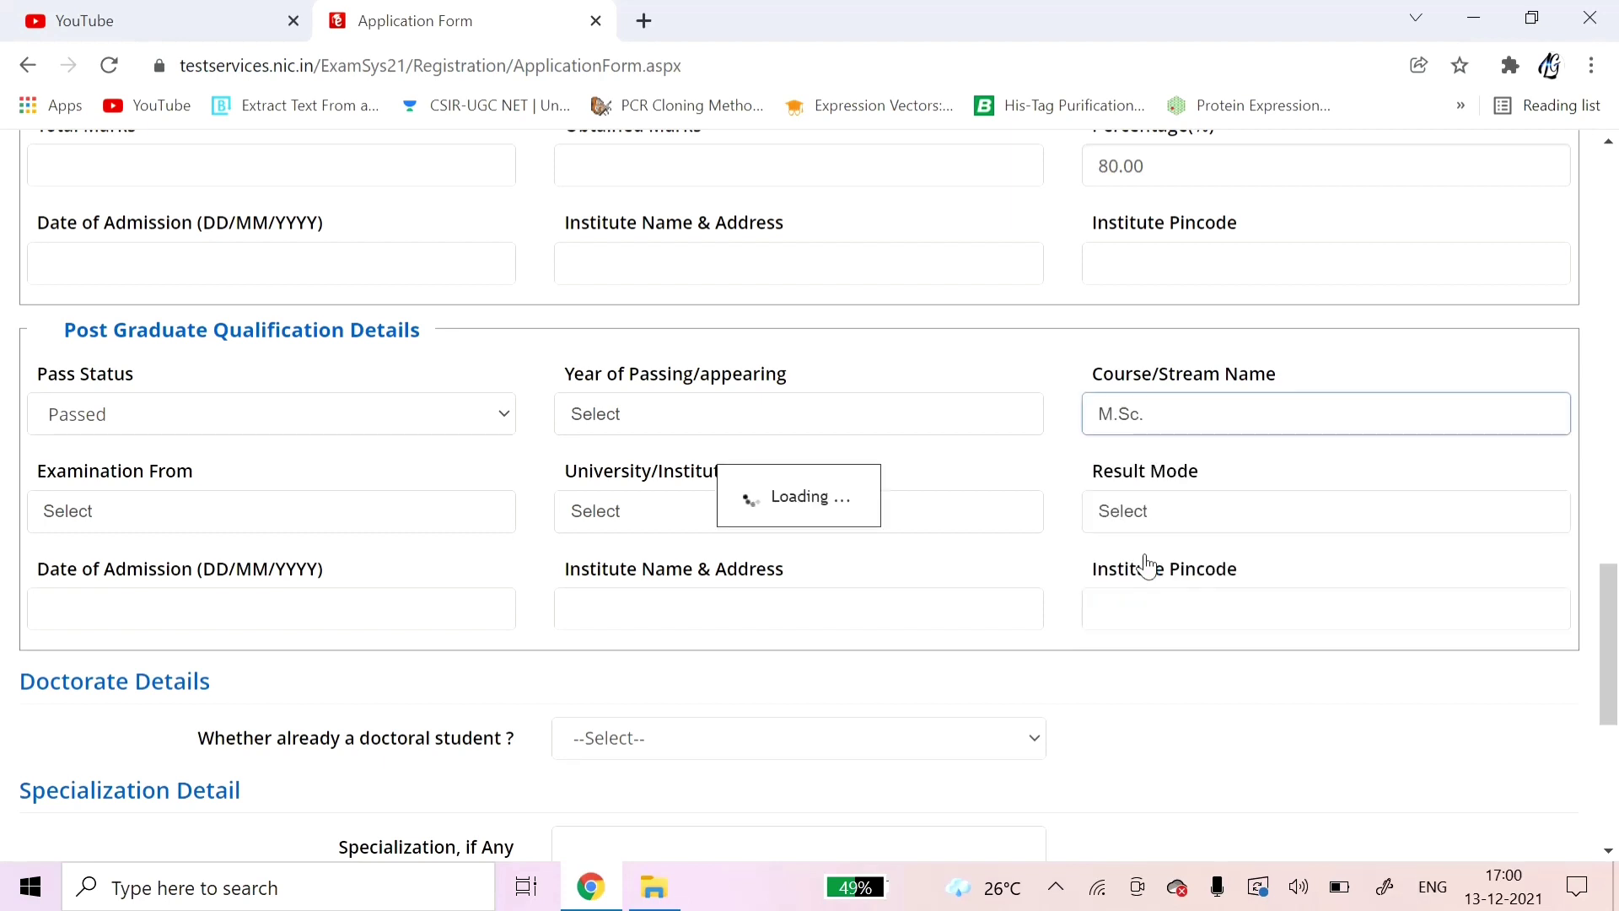
pyautogui.click(125, 514)
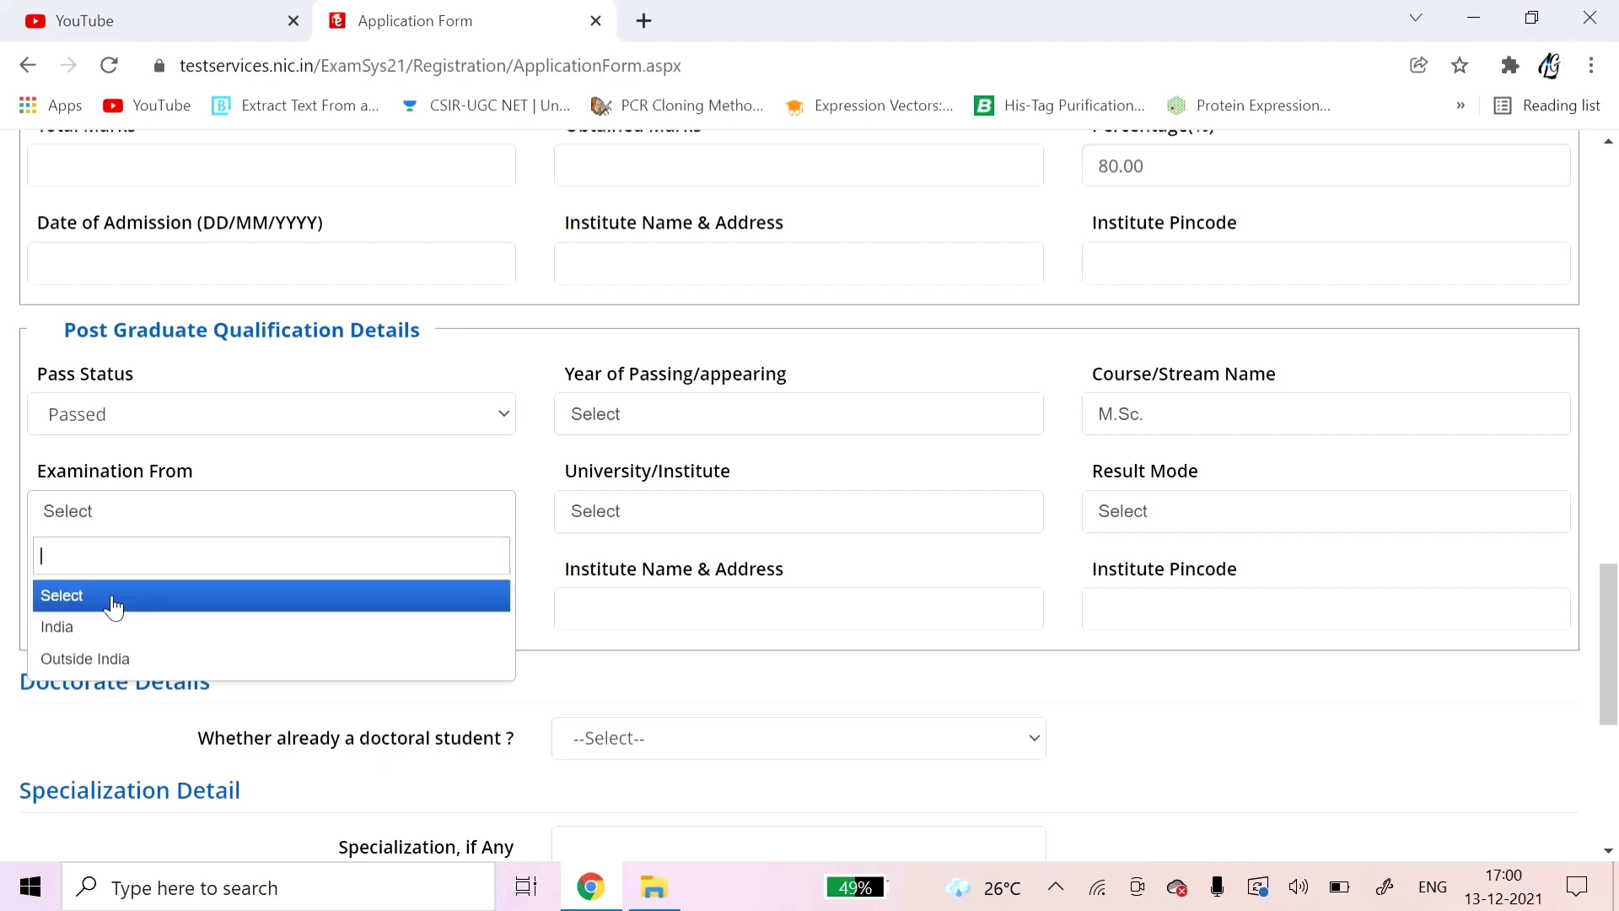
pyautogui.click(100, 635)
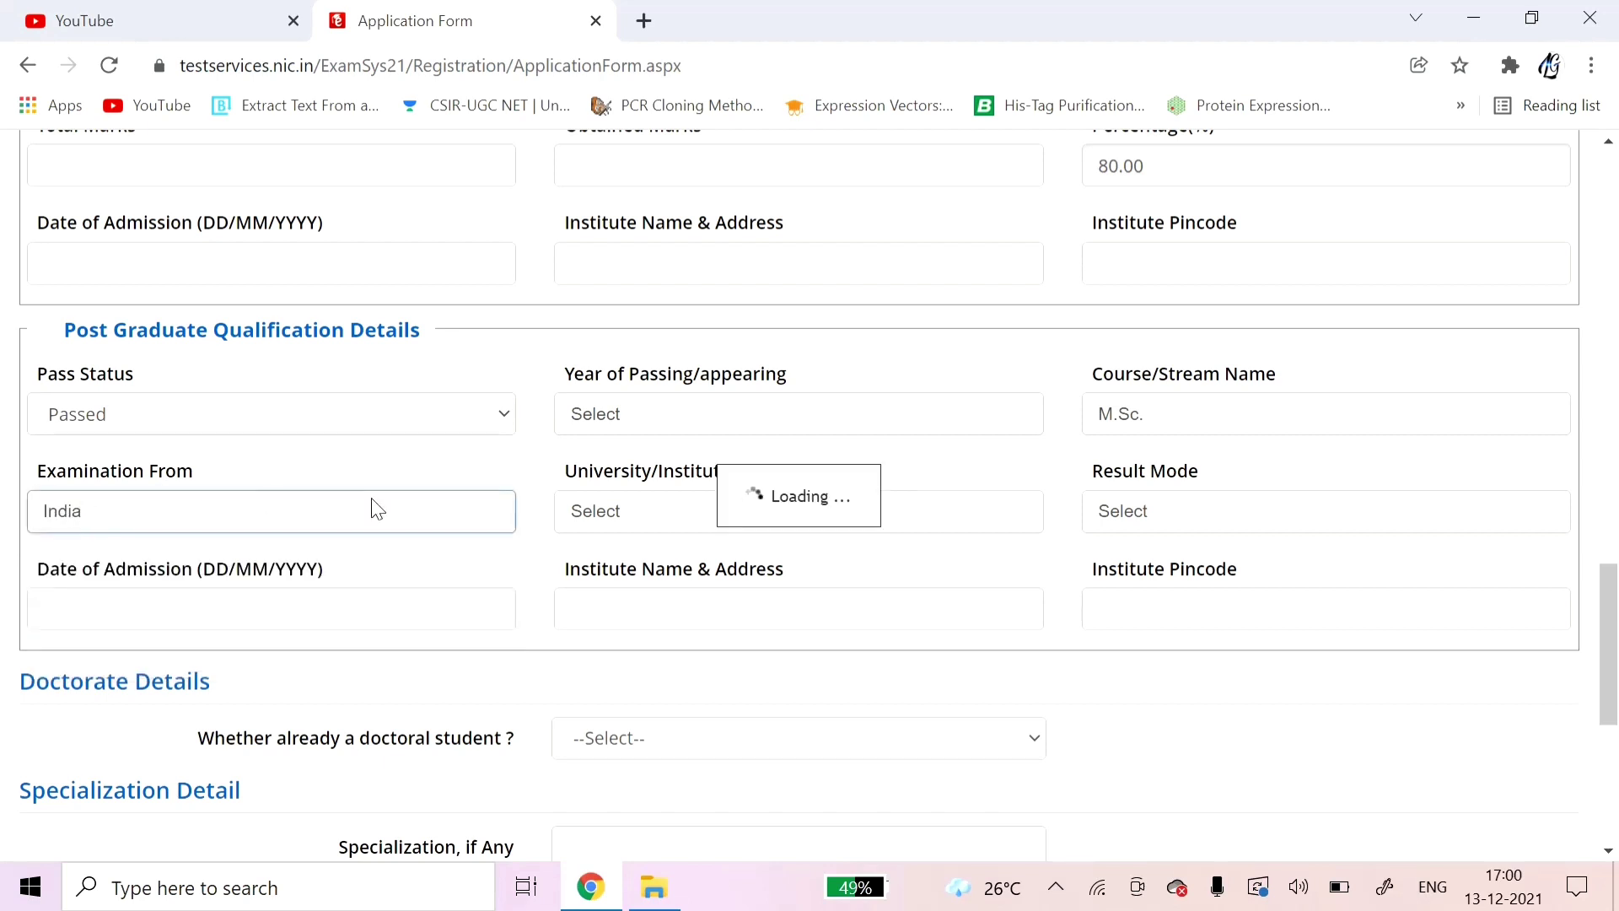
# Set the post graduate Result Mode to CGPA, with Maximum Grade Point 10 and CGPA Obtained 8.
pyautogui.click(651, 513)
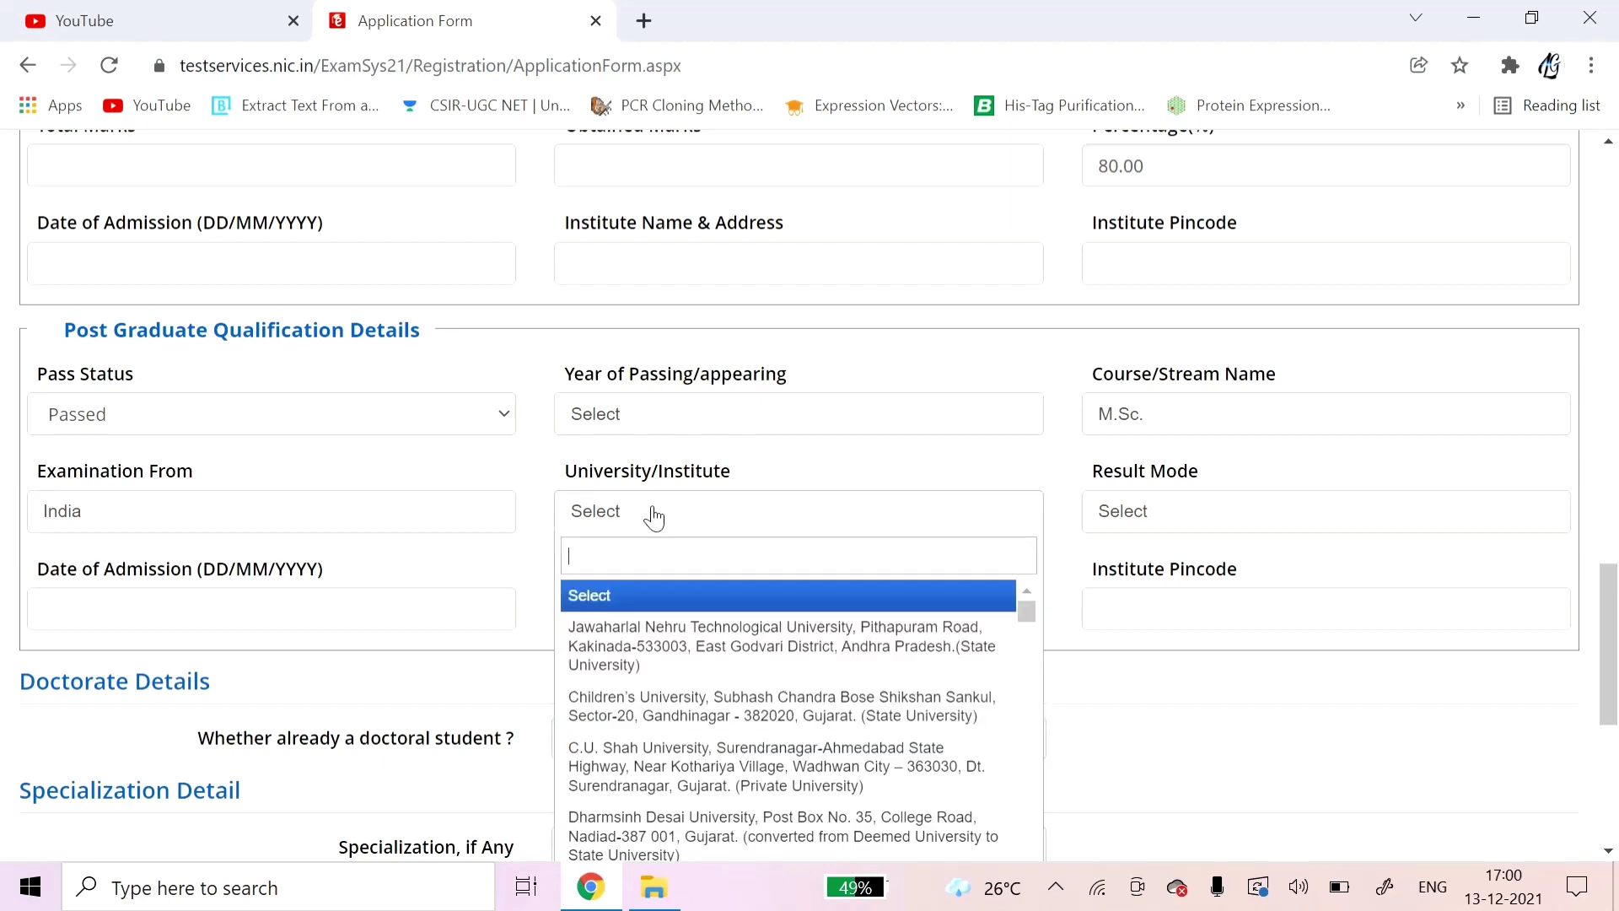
pyautogui.click(1182, 523)
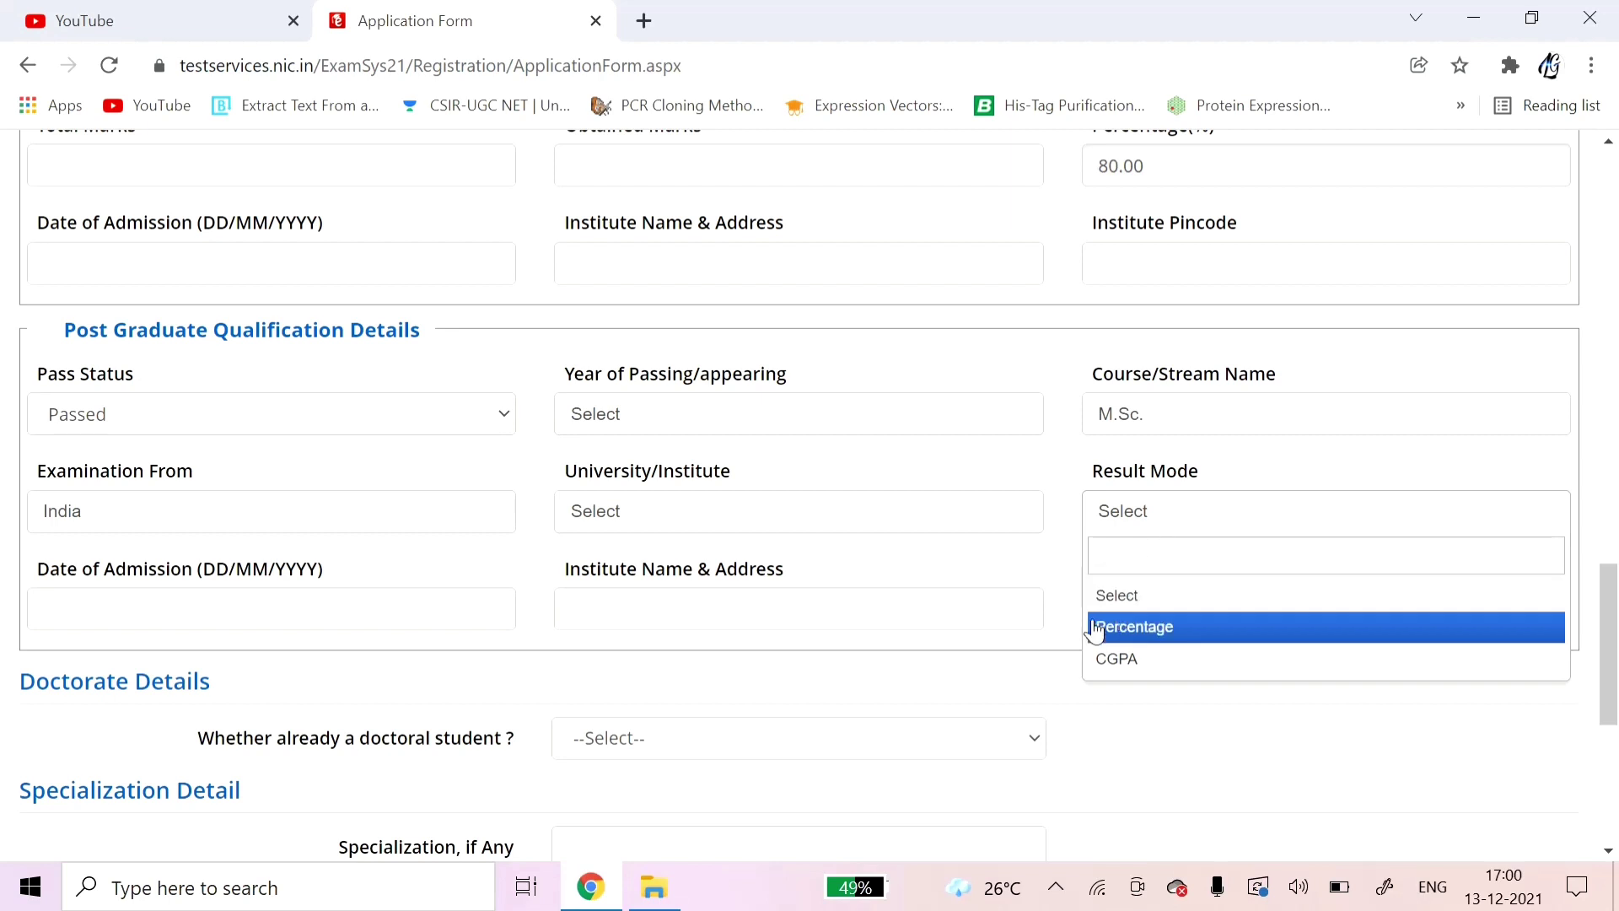
pyautogui.click(1126, 674)
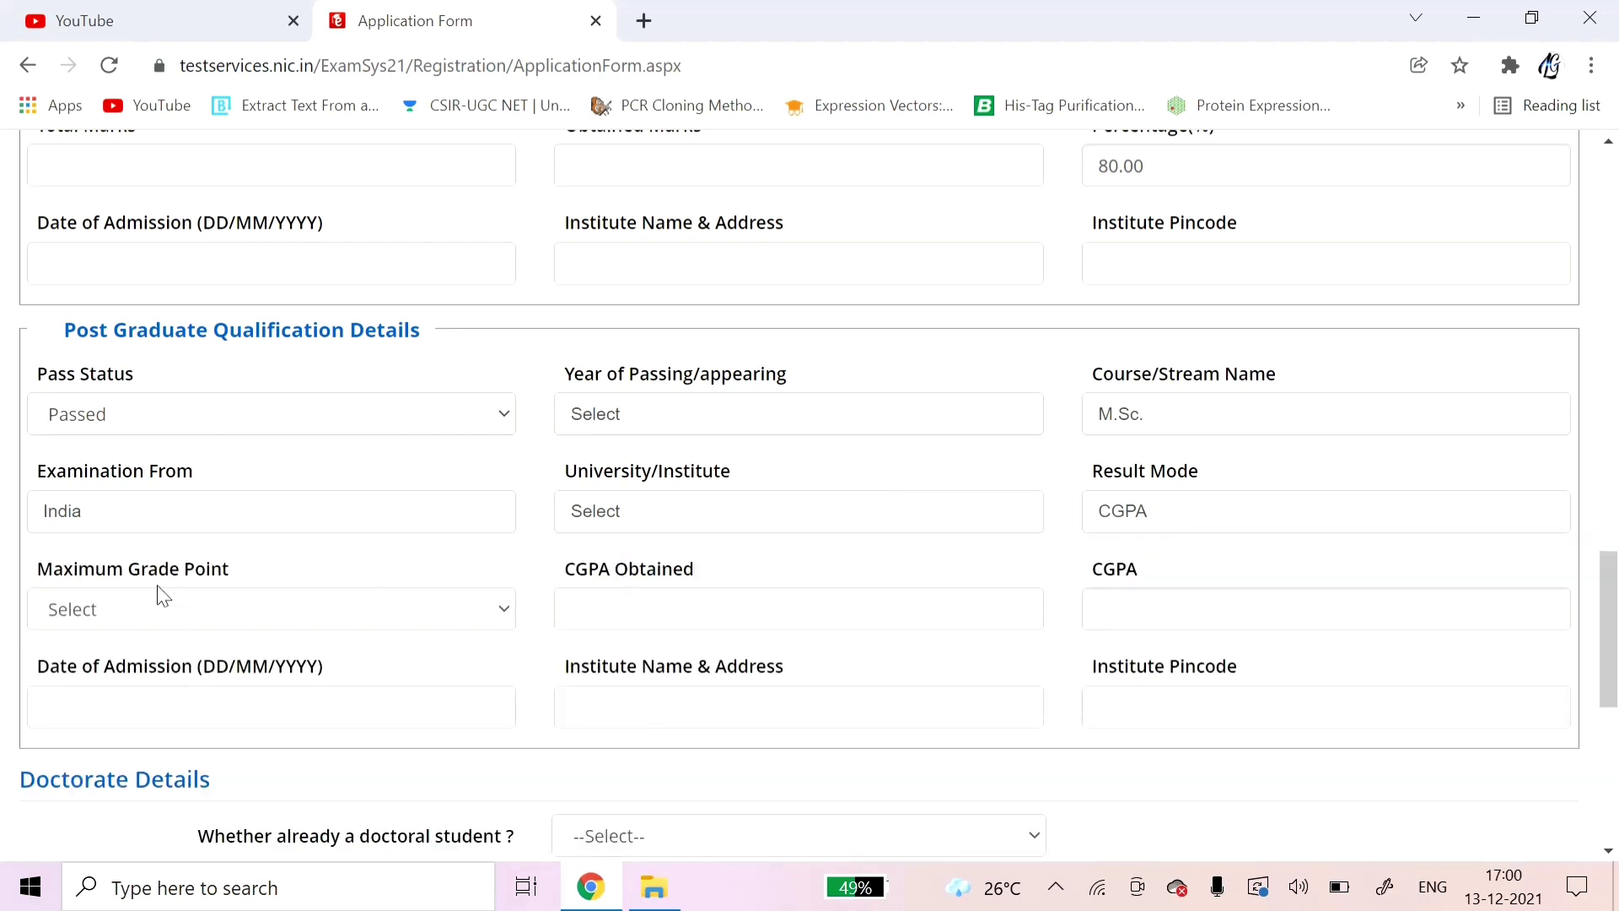
pyautogui.click(165, 629)
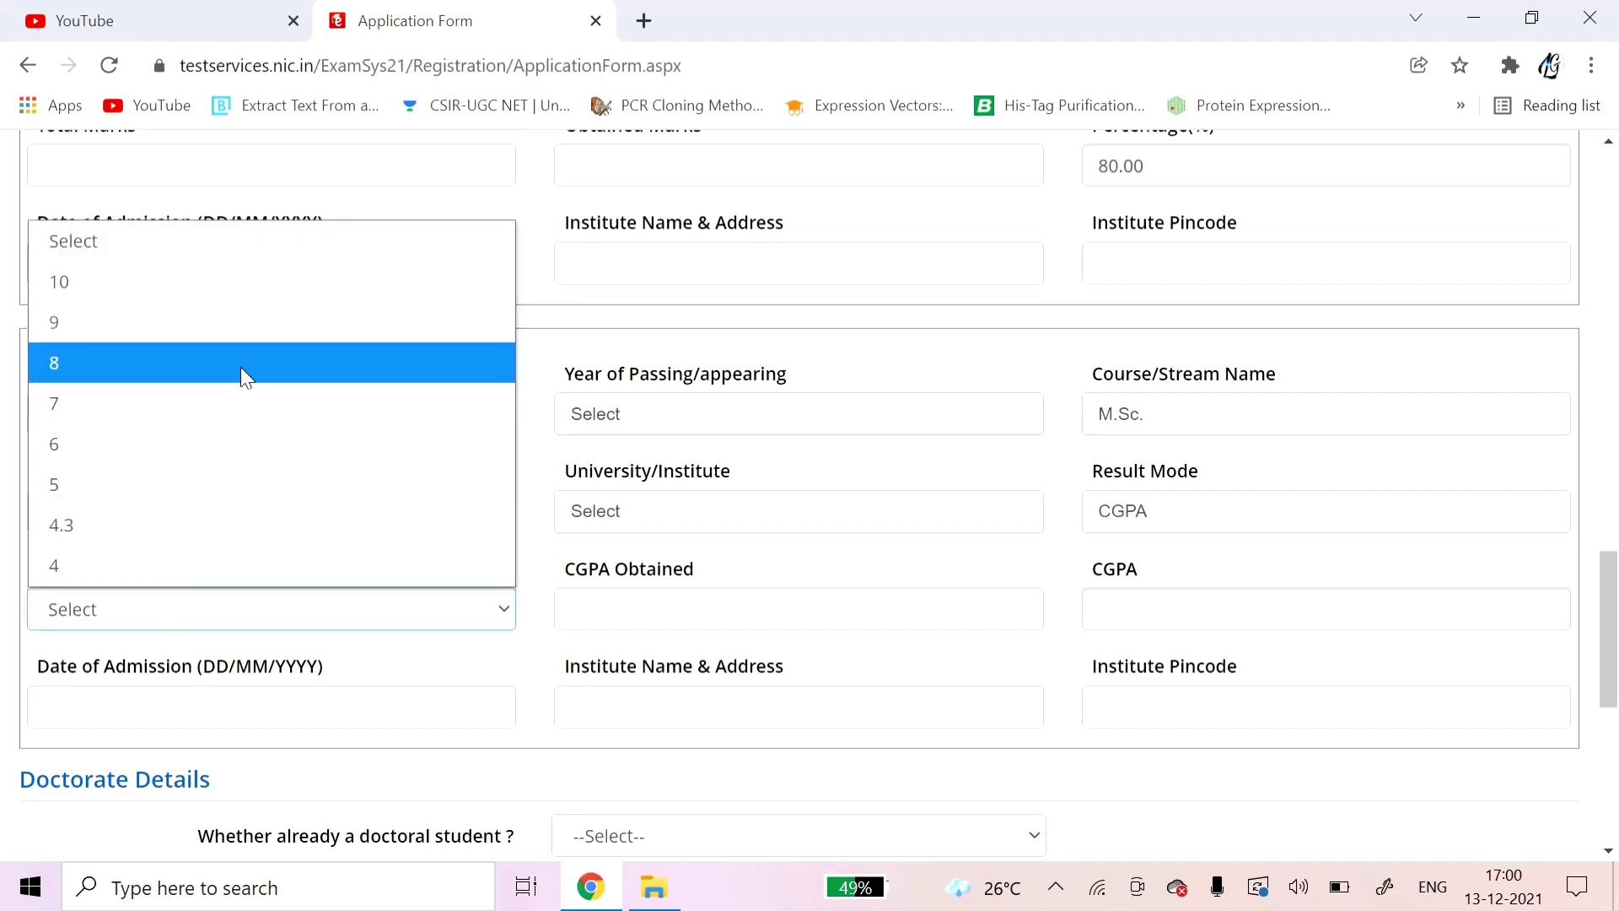
pyautogui.click(94, 286)
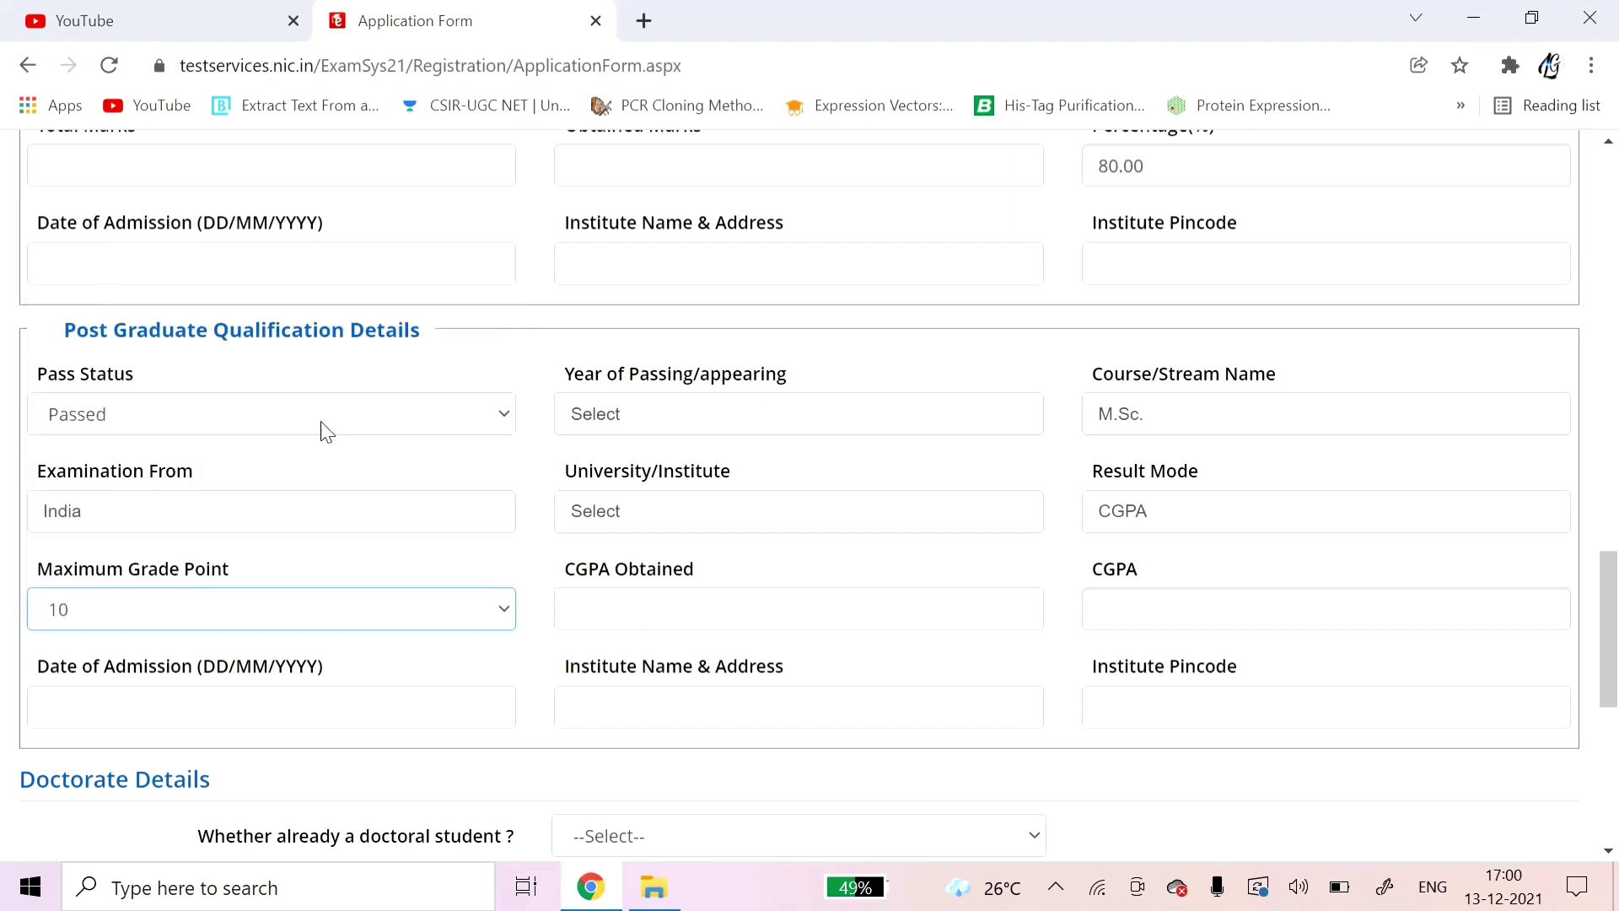
pyautogui.click(579, 609)
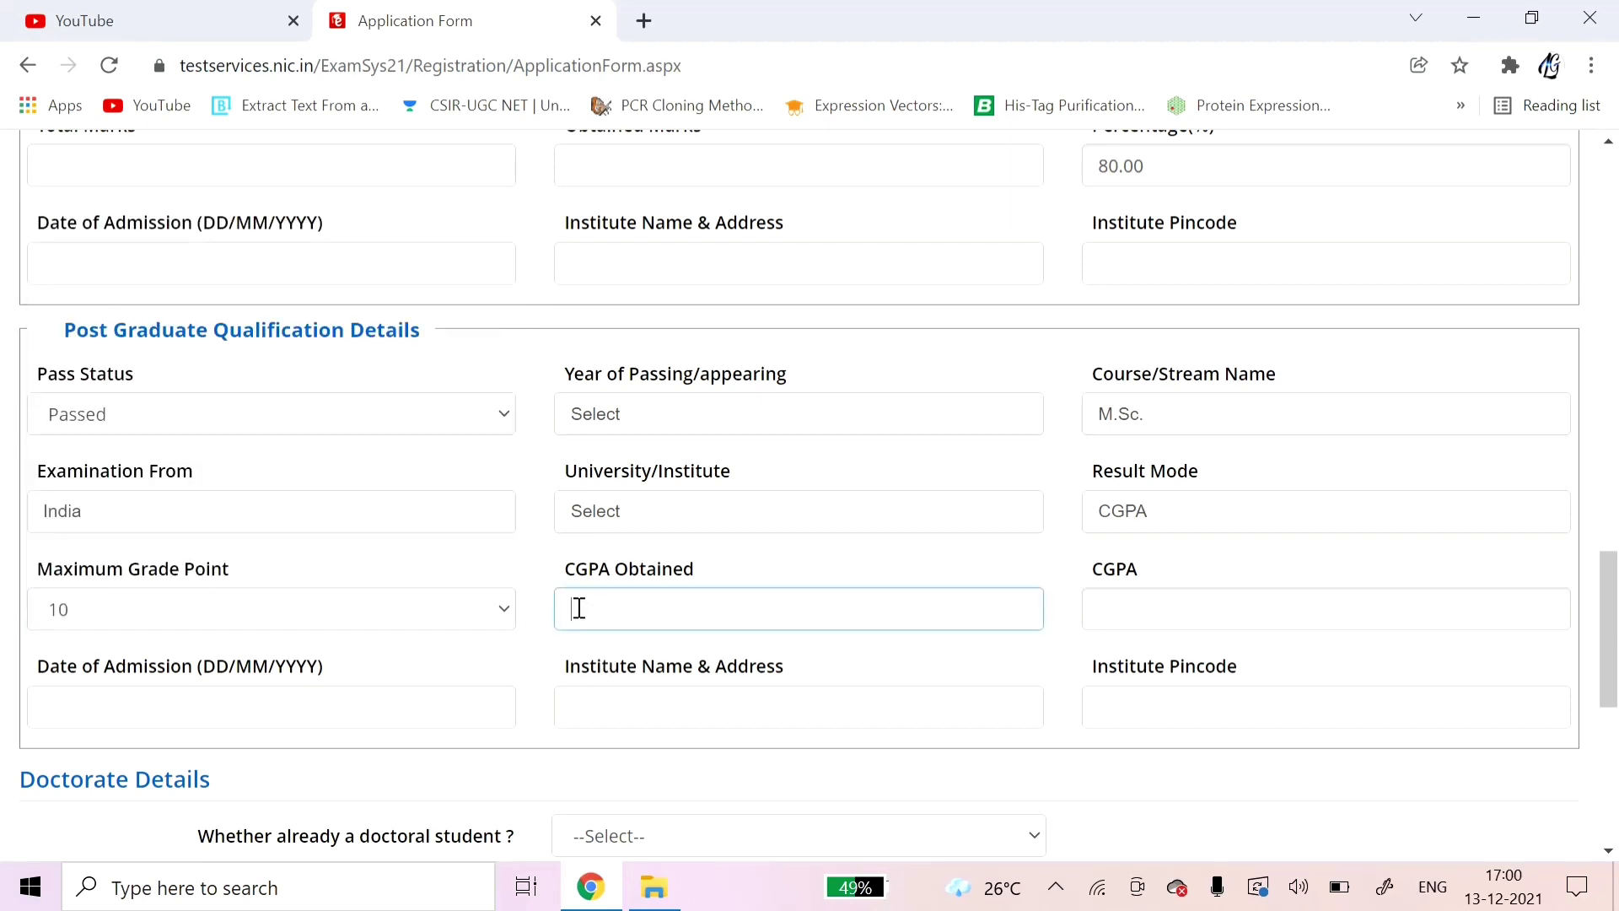
pyautogui.write('8')
pyautogui.click(682, 708)
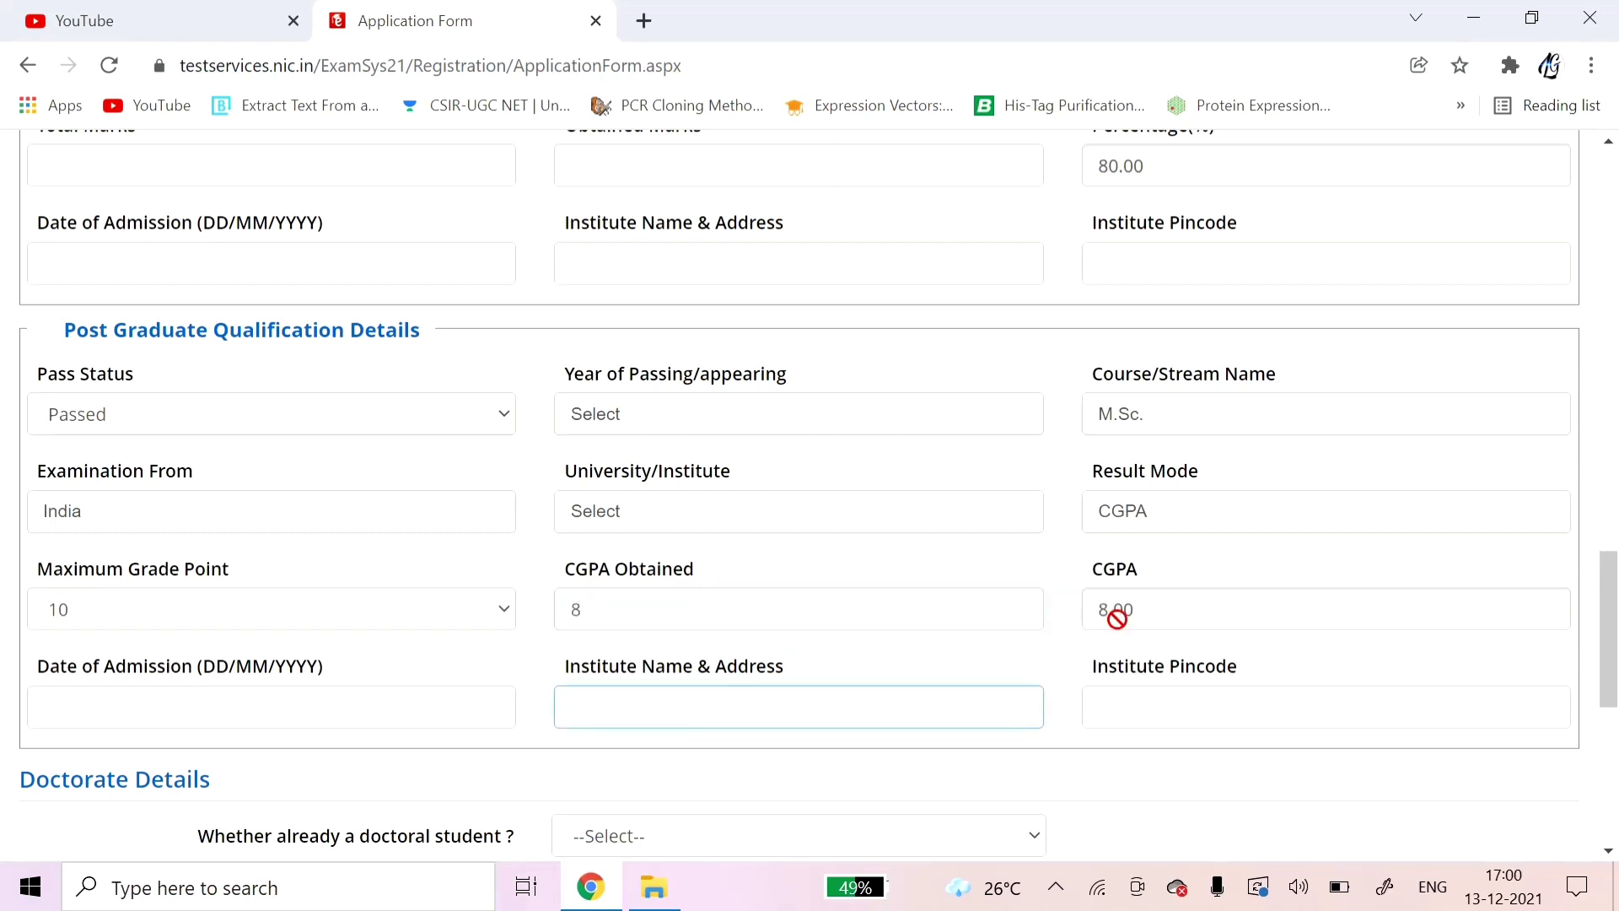
pyautogui.click(66, 708)
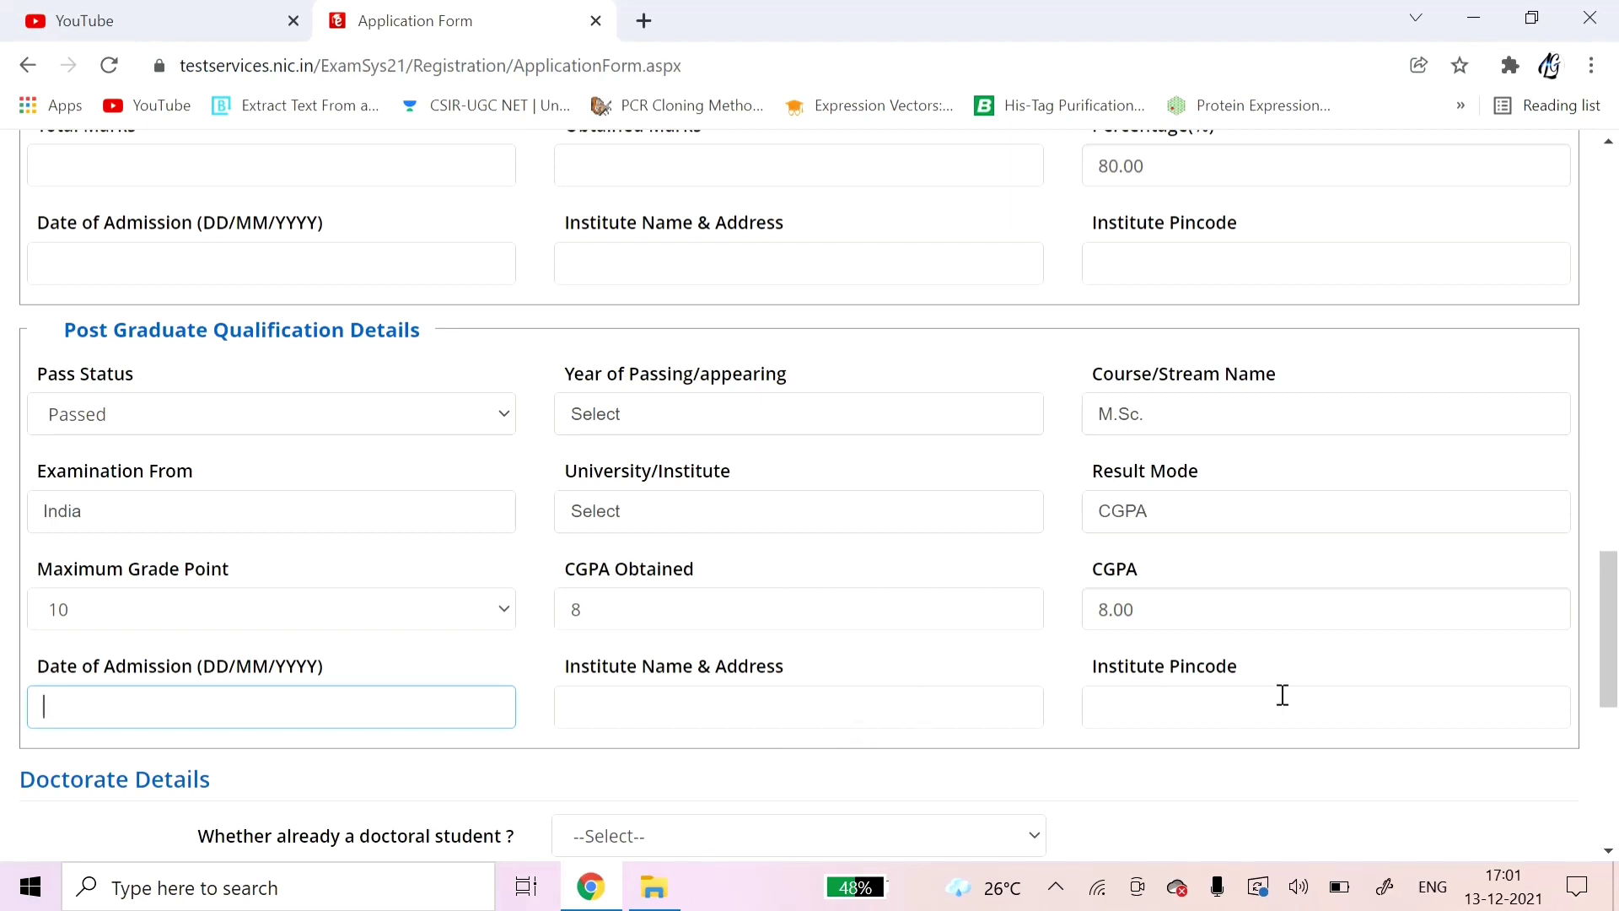
pyautogui.click(1069, 656)
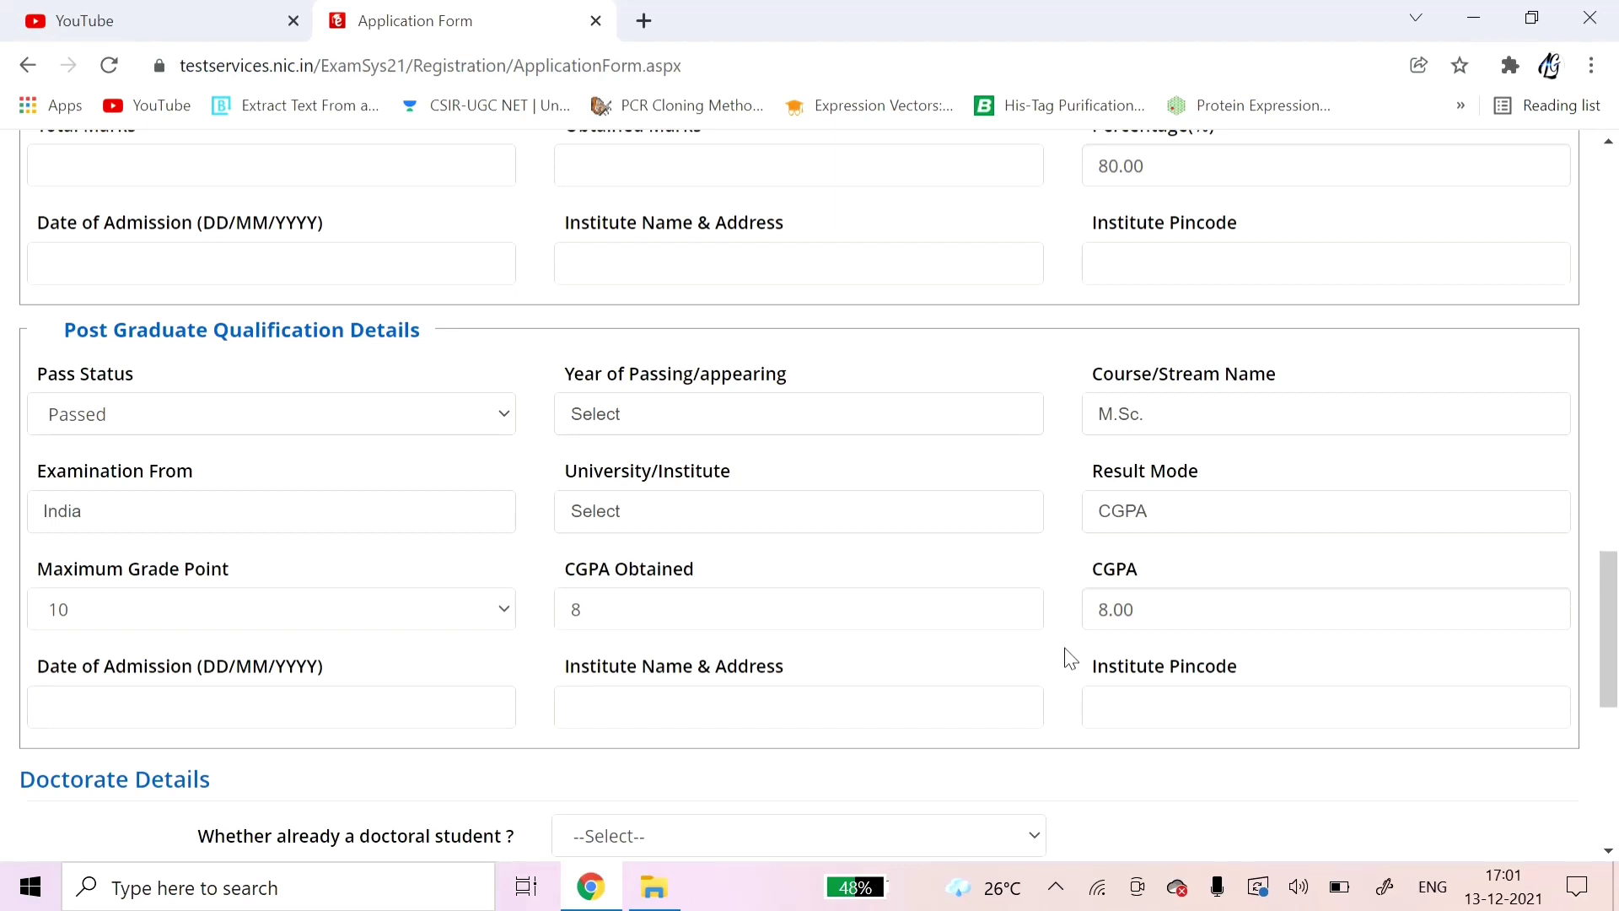
# Answer Yes to "Whether already a doctoral student" in Doctorate Details and look over the Exam Year options and Department Name field.
pyautogui.scroll(-4, 1069, 657)
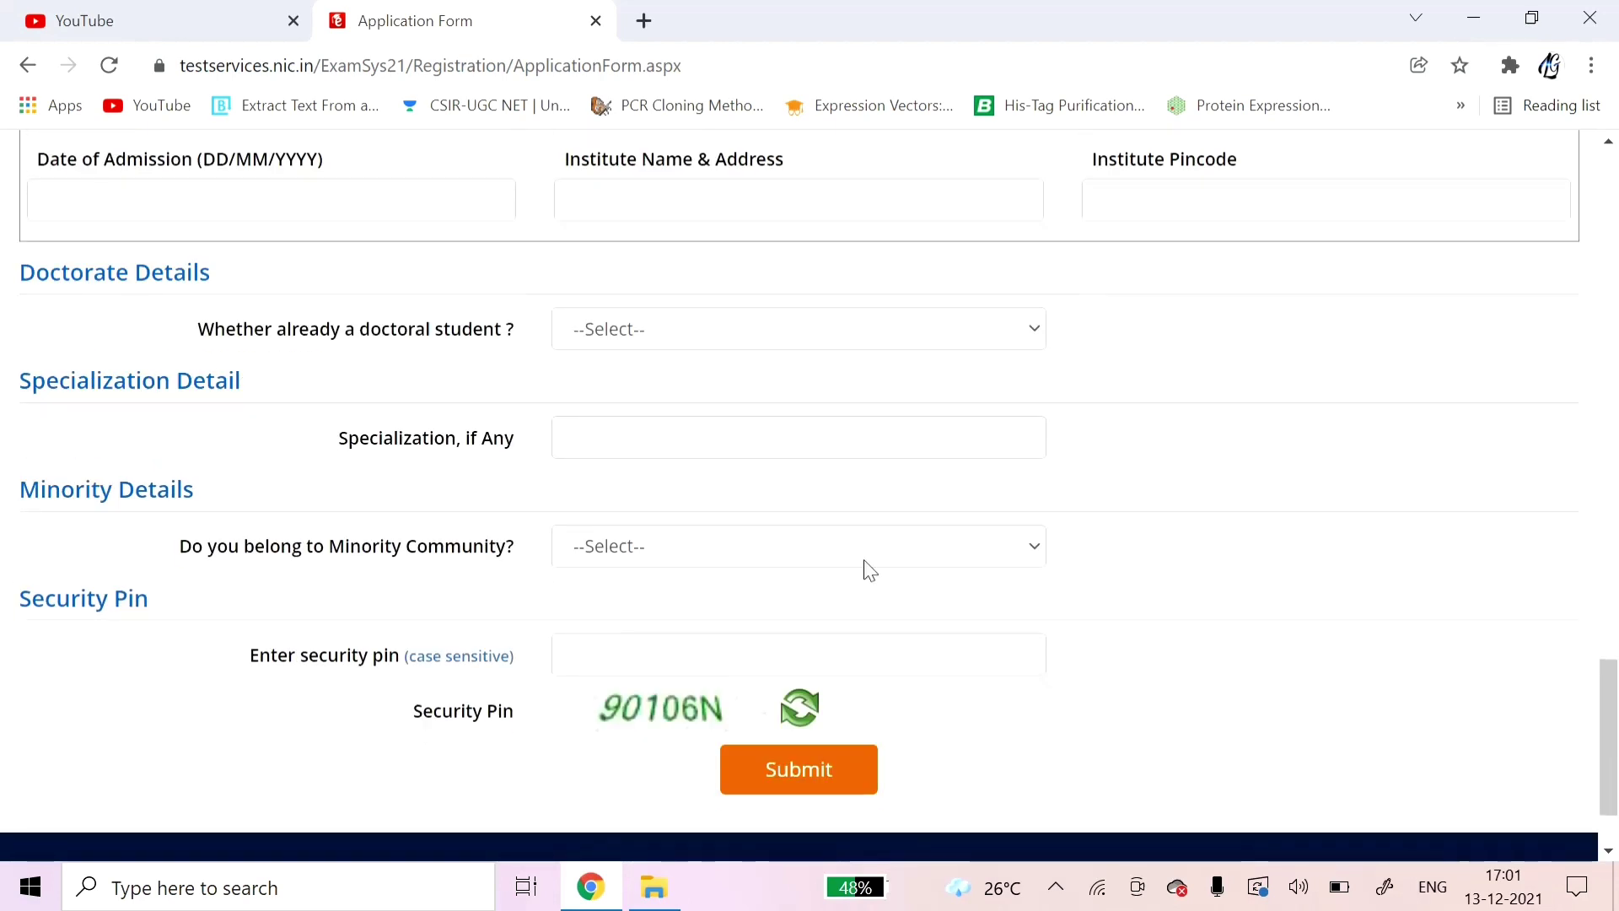
pyautogui.click(649, 337)
pyautogui.click(1126, 371)
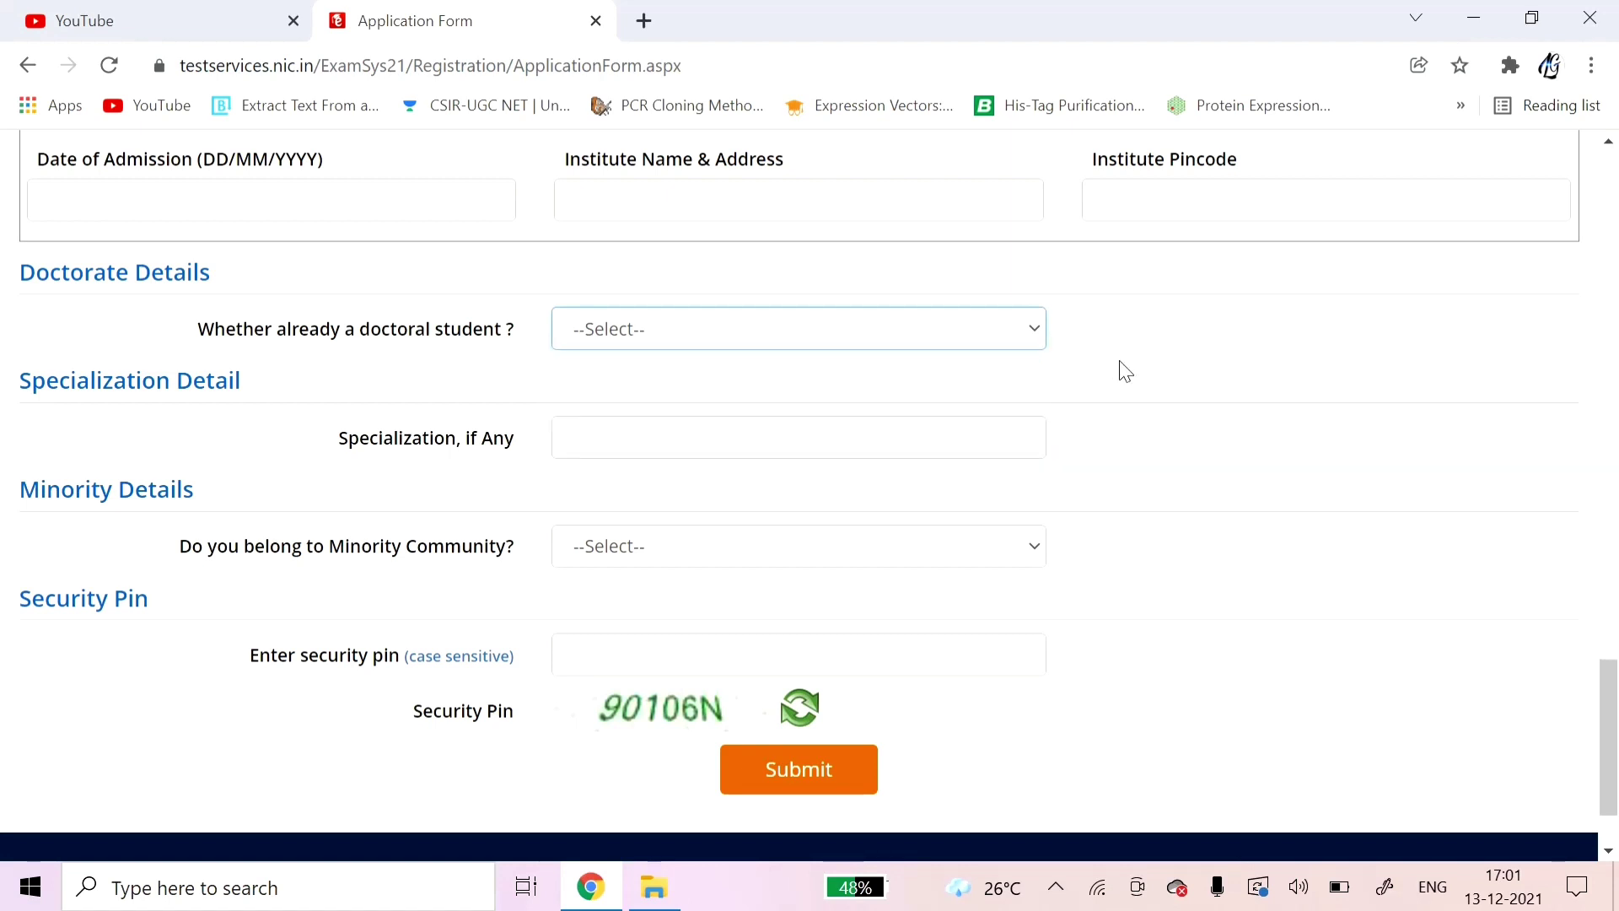
pyautogui.click(1125, 371)
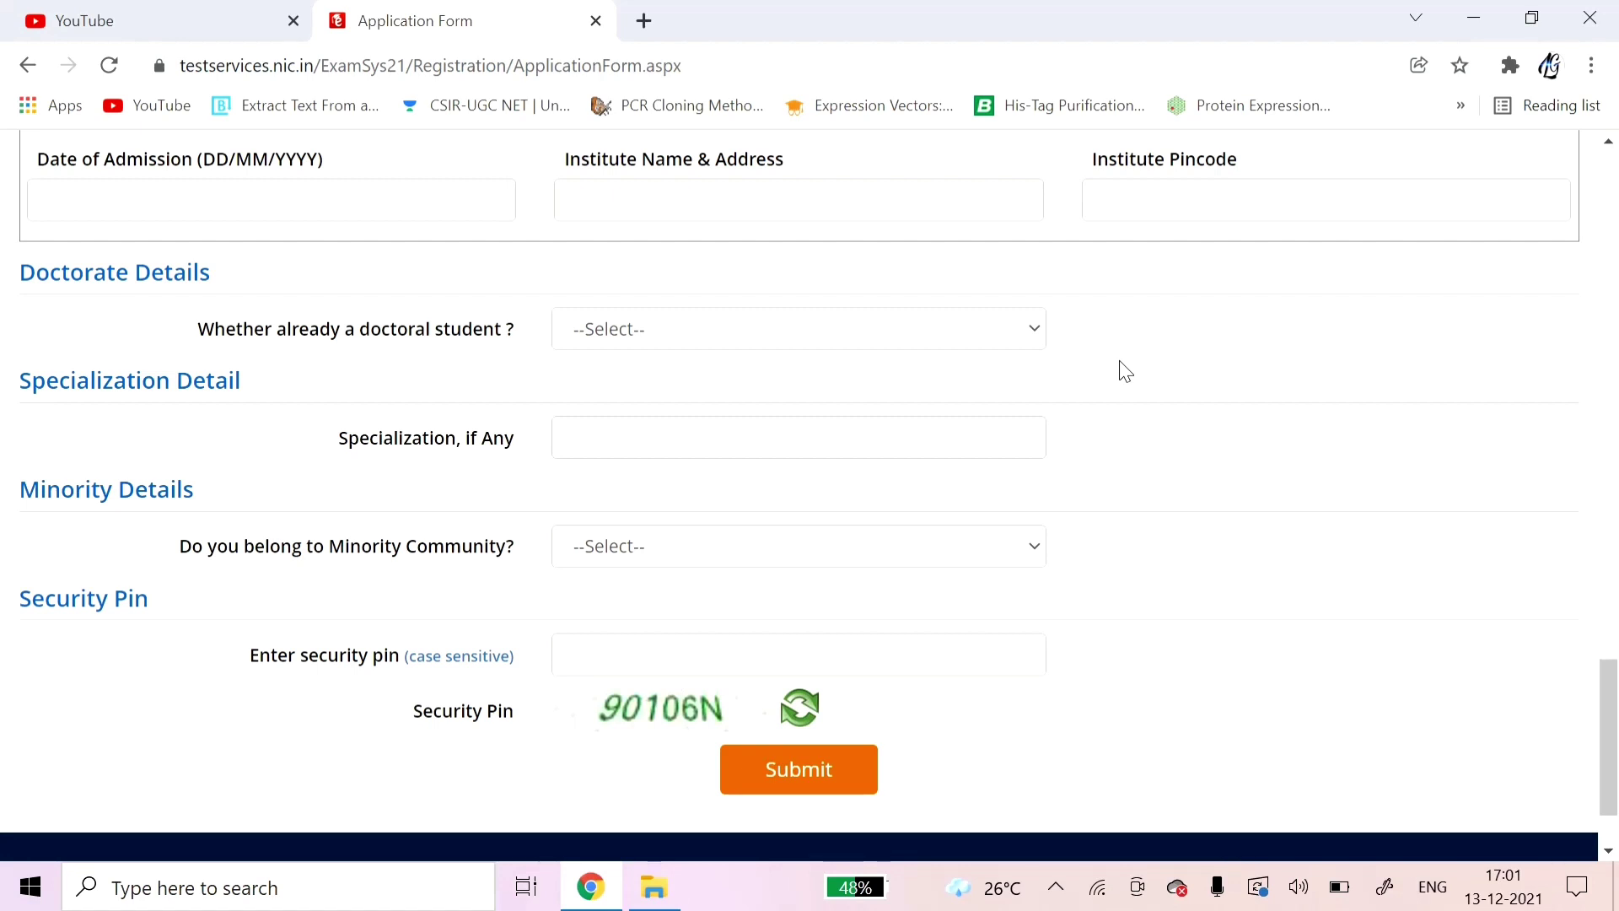
pyautogui.click(837, 341)
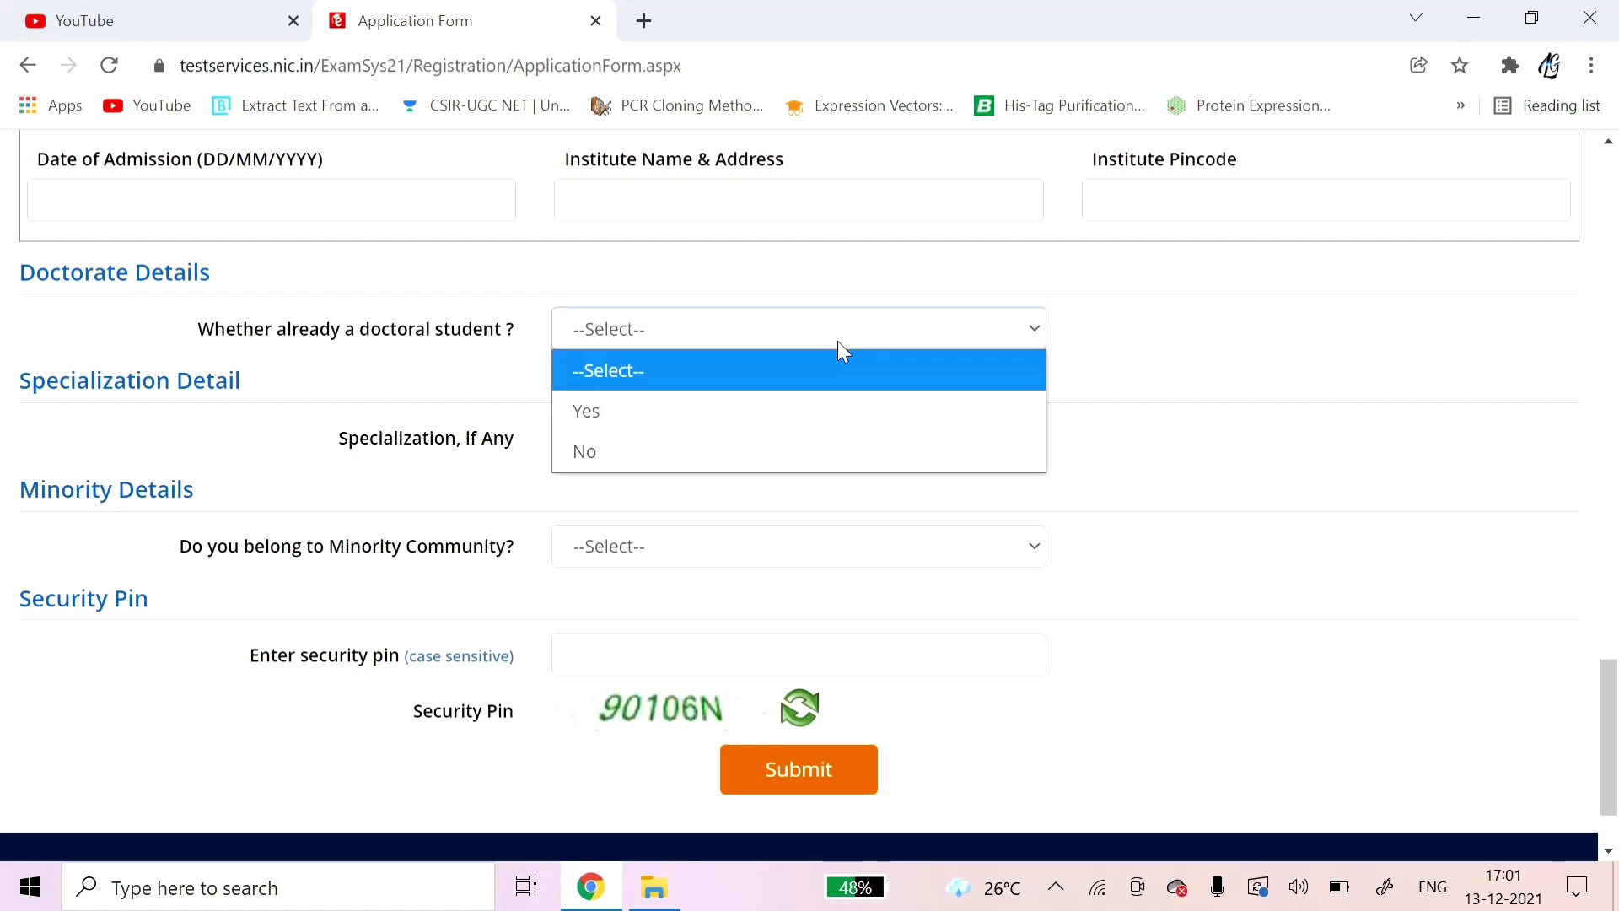
pyautogui.click(730, 411)
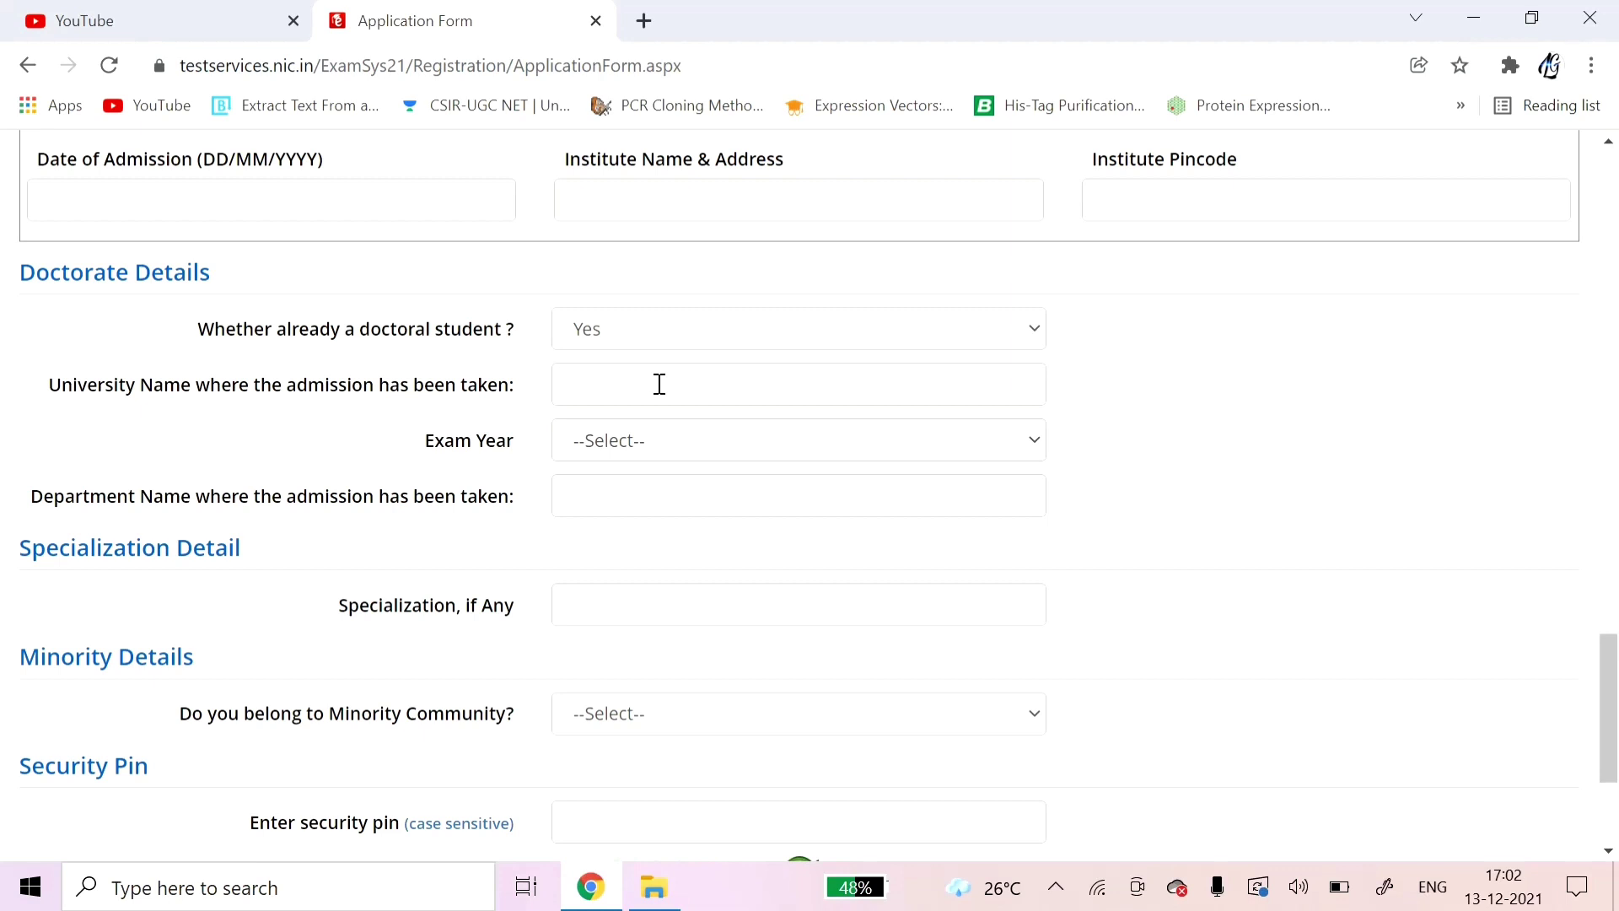
pyautogui.click(708, 459)
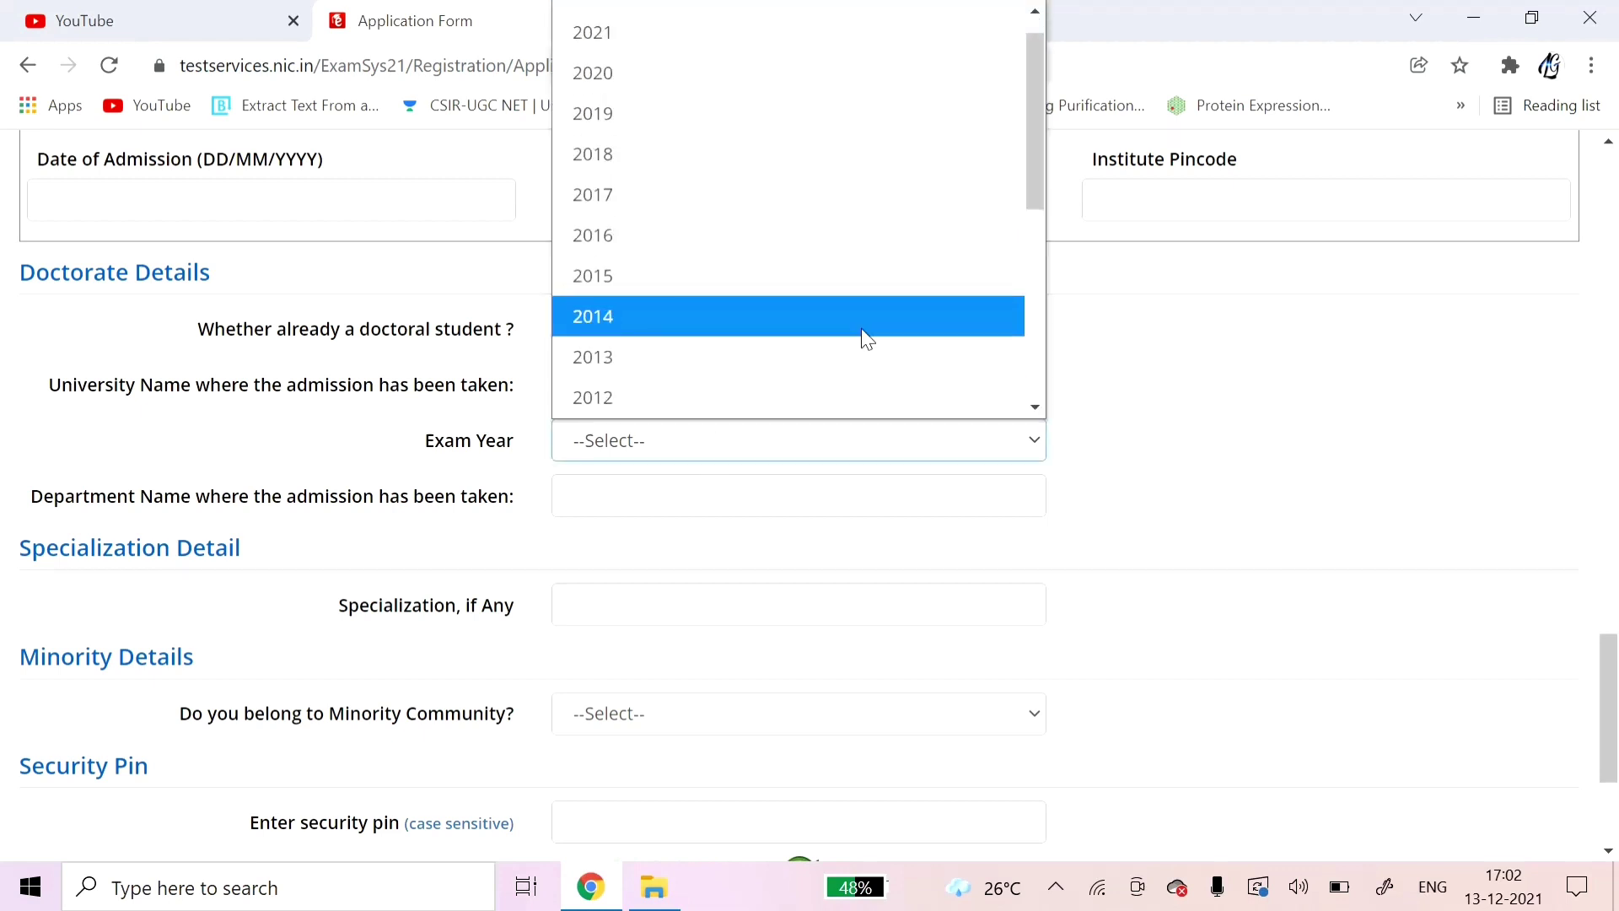
pyautogui.click(1175, 469)
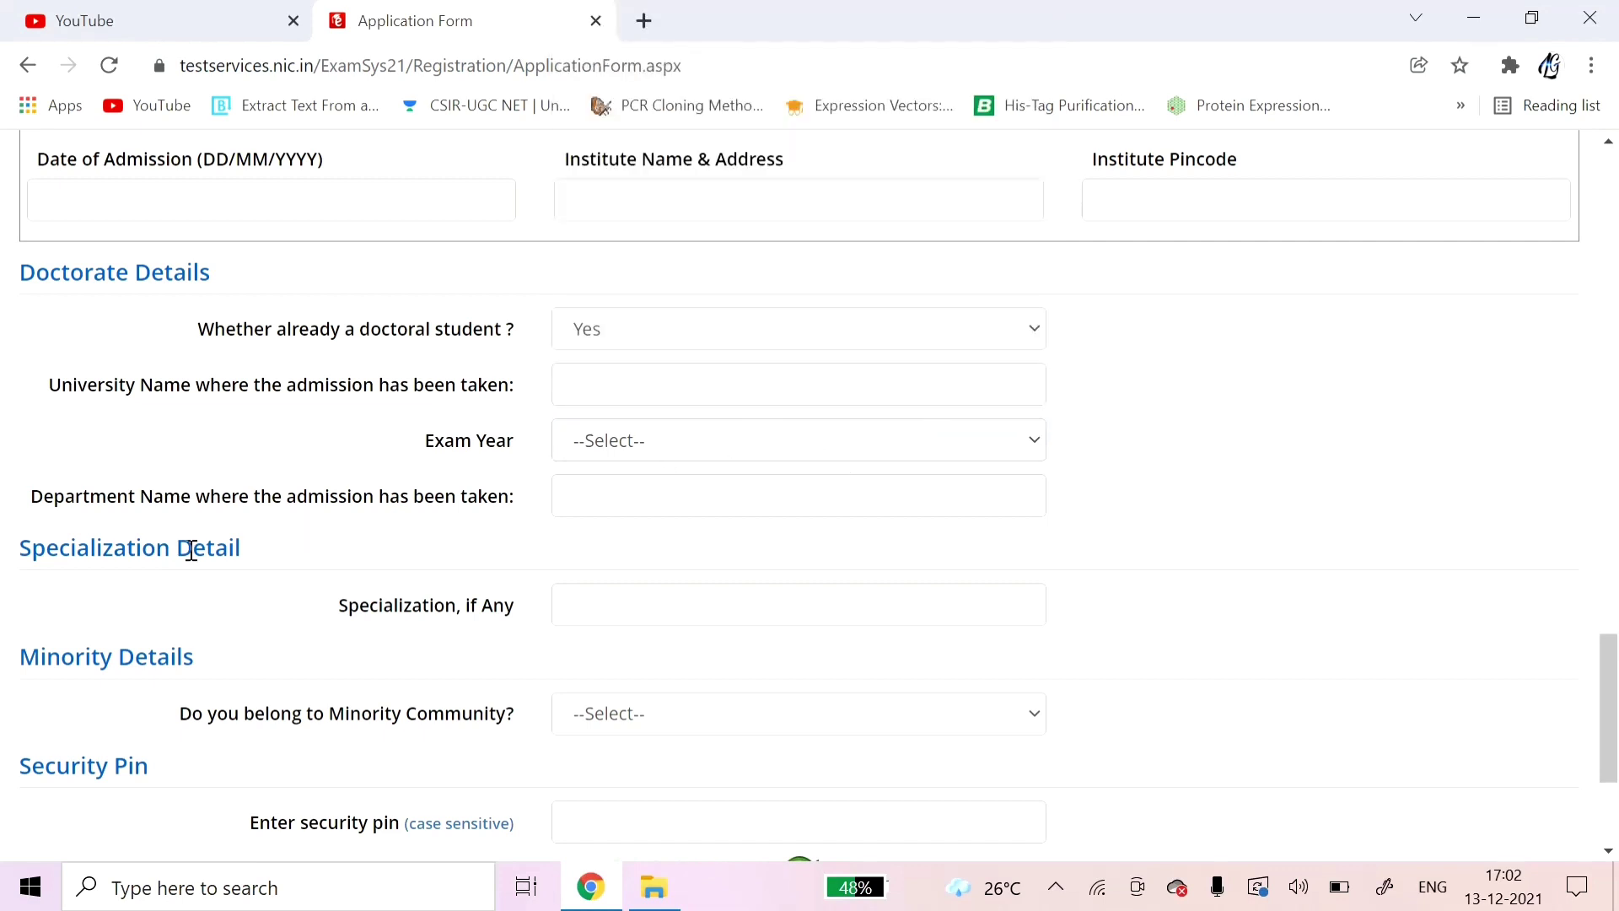
pyautogui.click(693, 505)
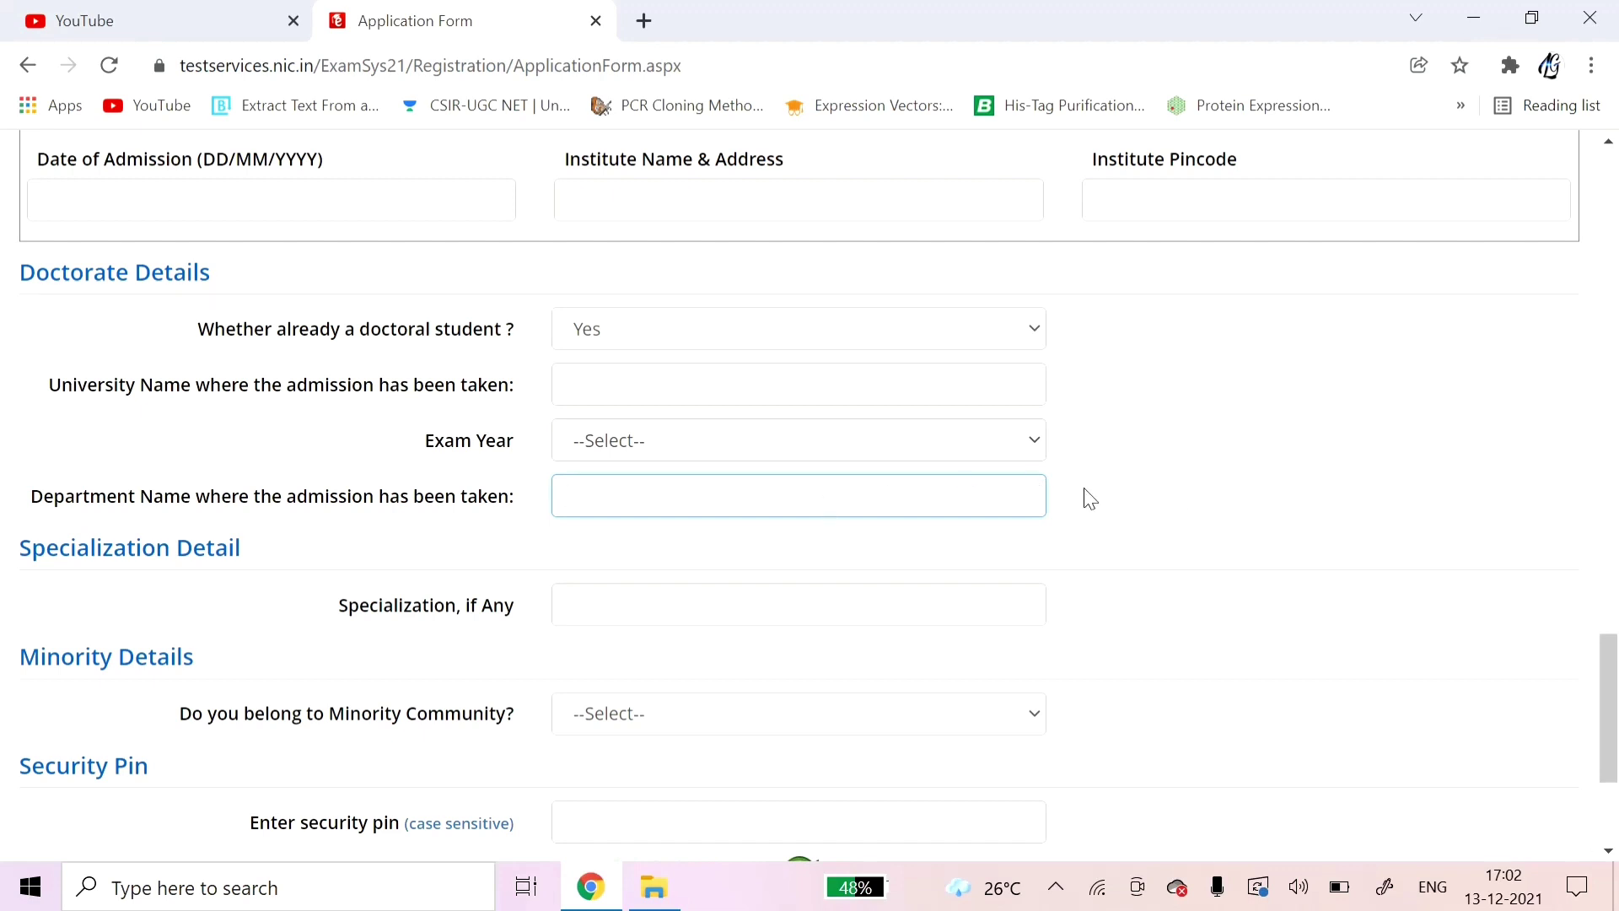
pyautogui.click(1273, 505)
pyautogui.scroll(-2, 1273, 505)
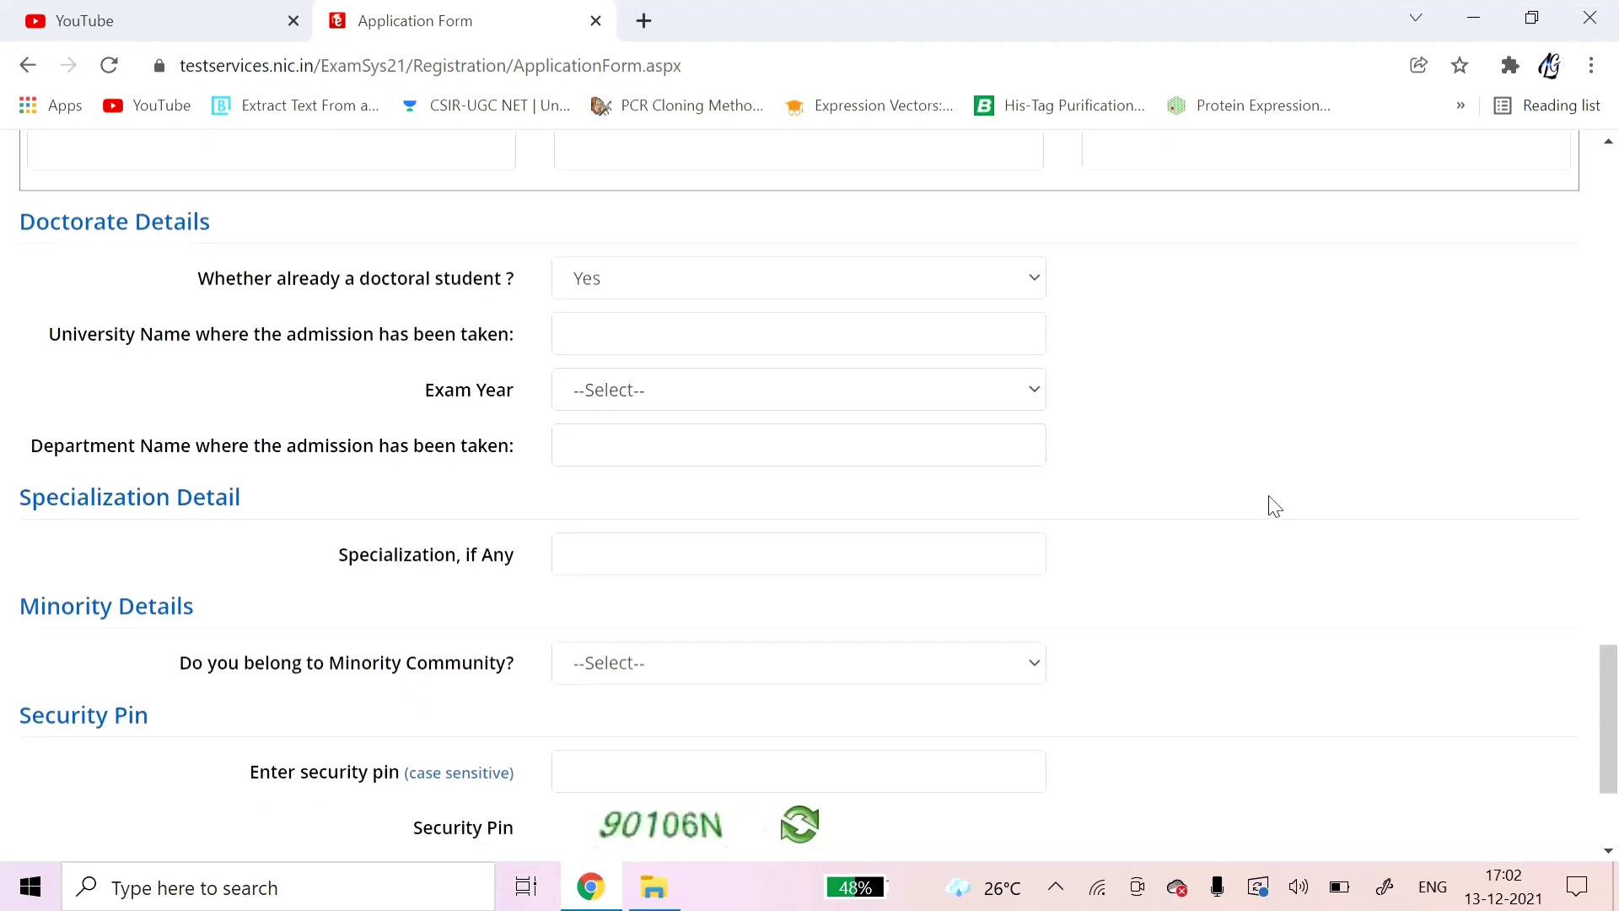
# Answer Yes to belonging to a Minority Community and set the Name of Minority Community to Muslim.
pyautogui.click(642, 387)
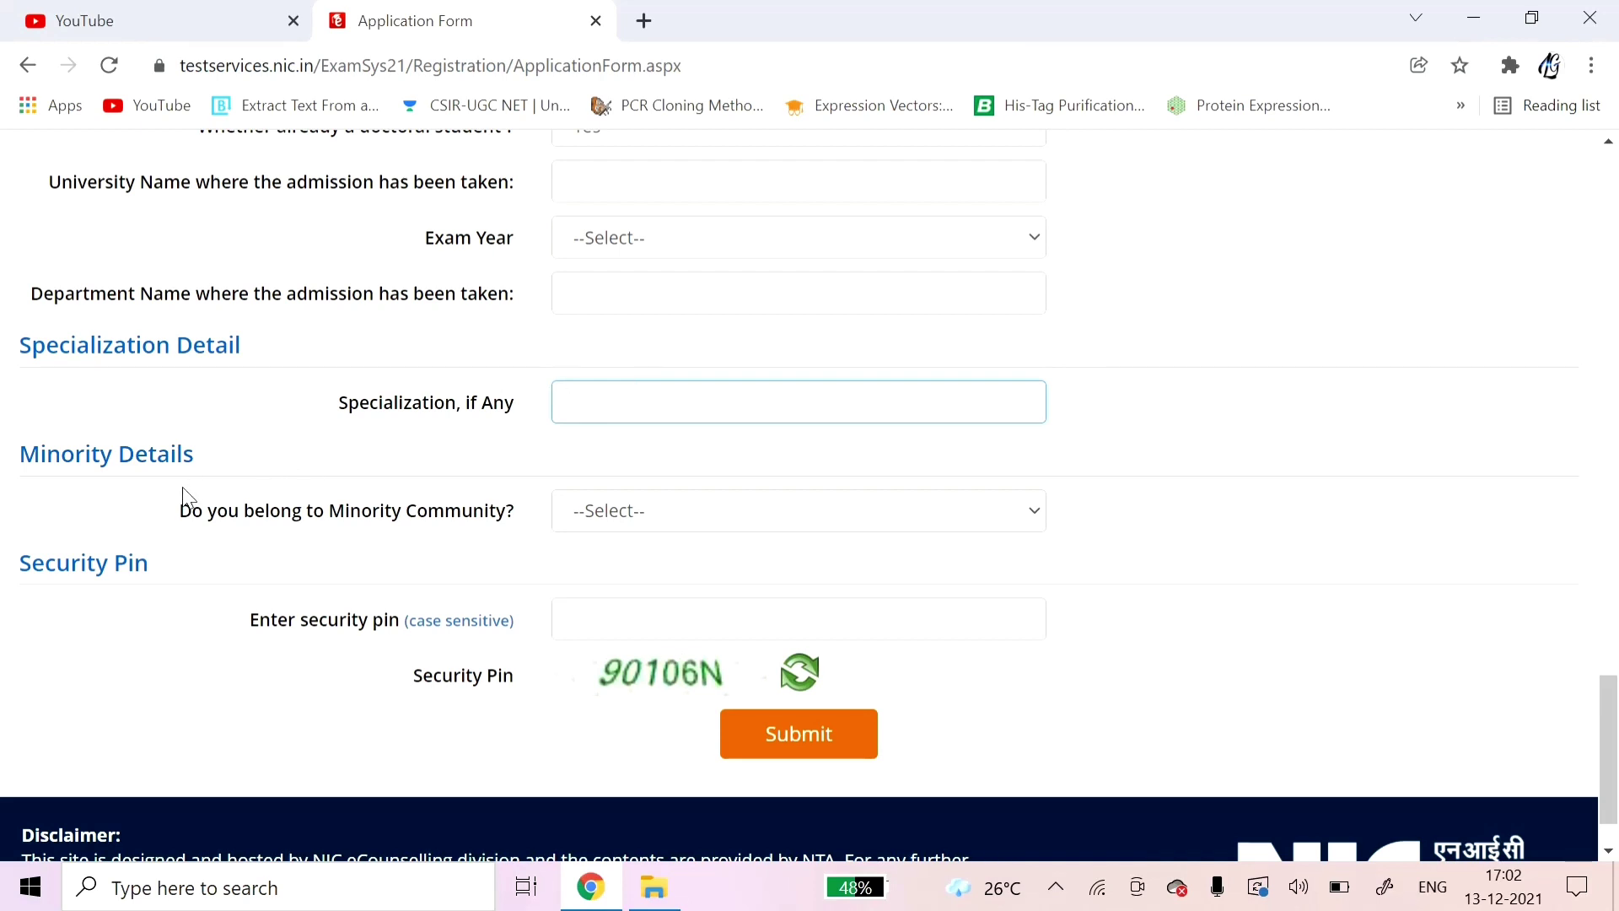
pyautogui.click(672, 524)
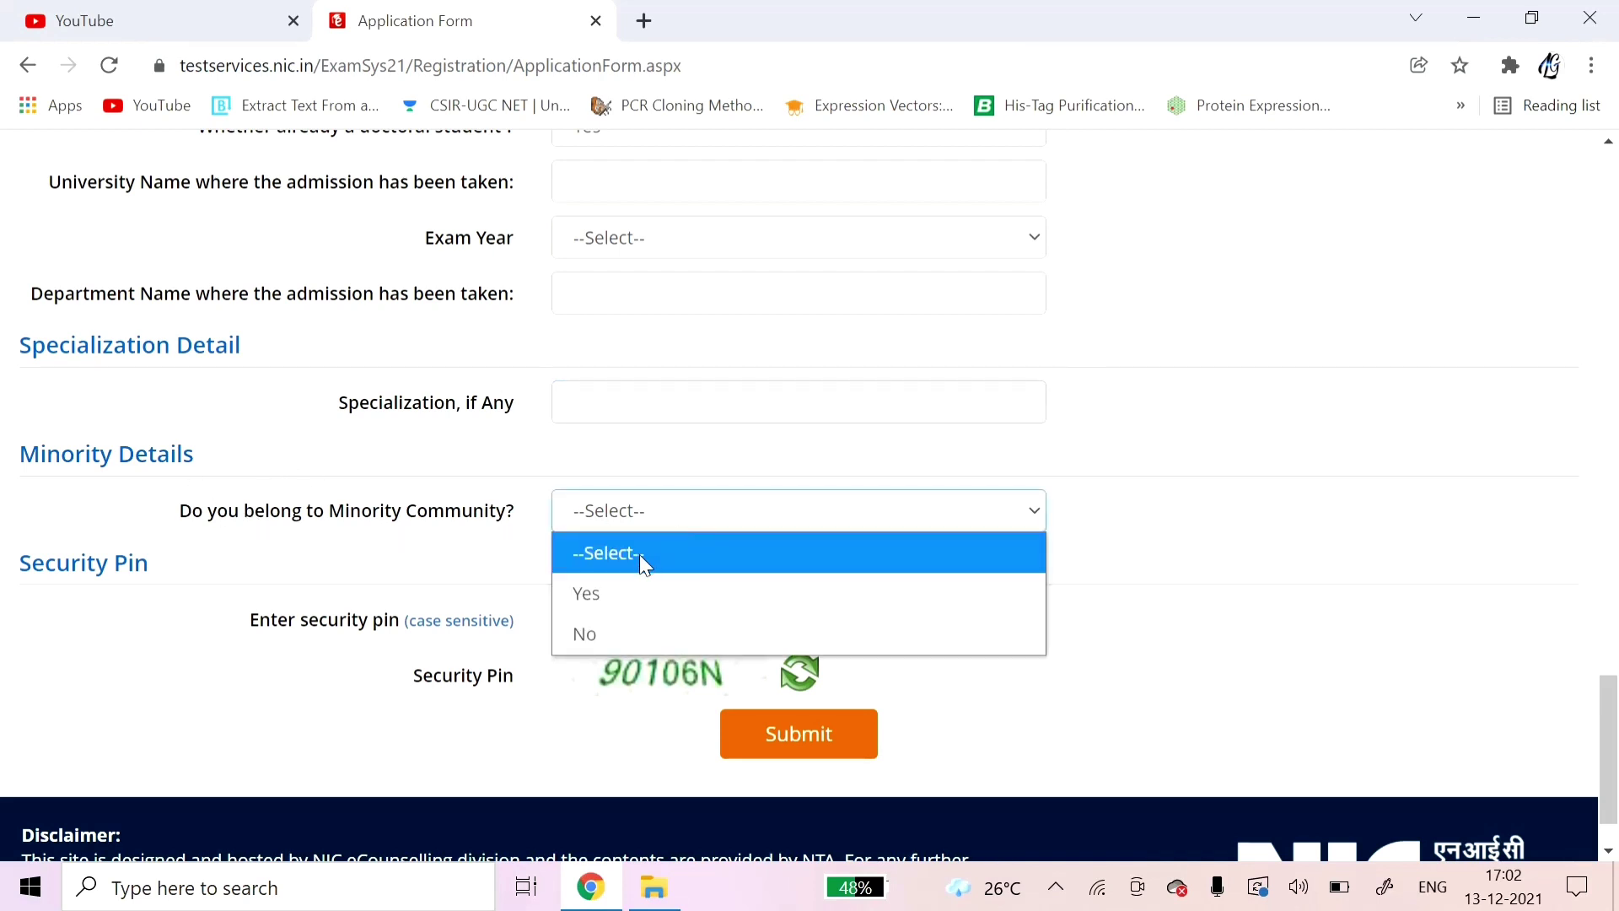
pyautogui.click(617, 595)
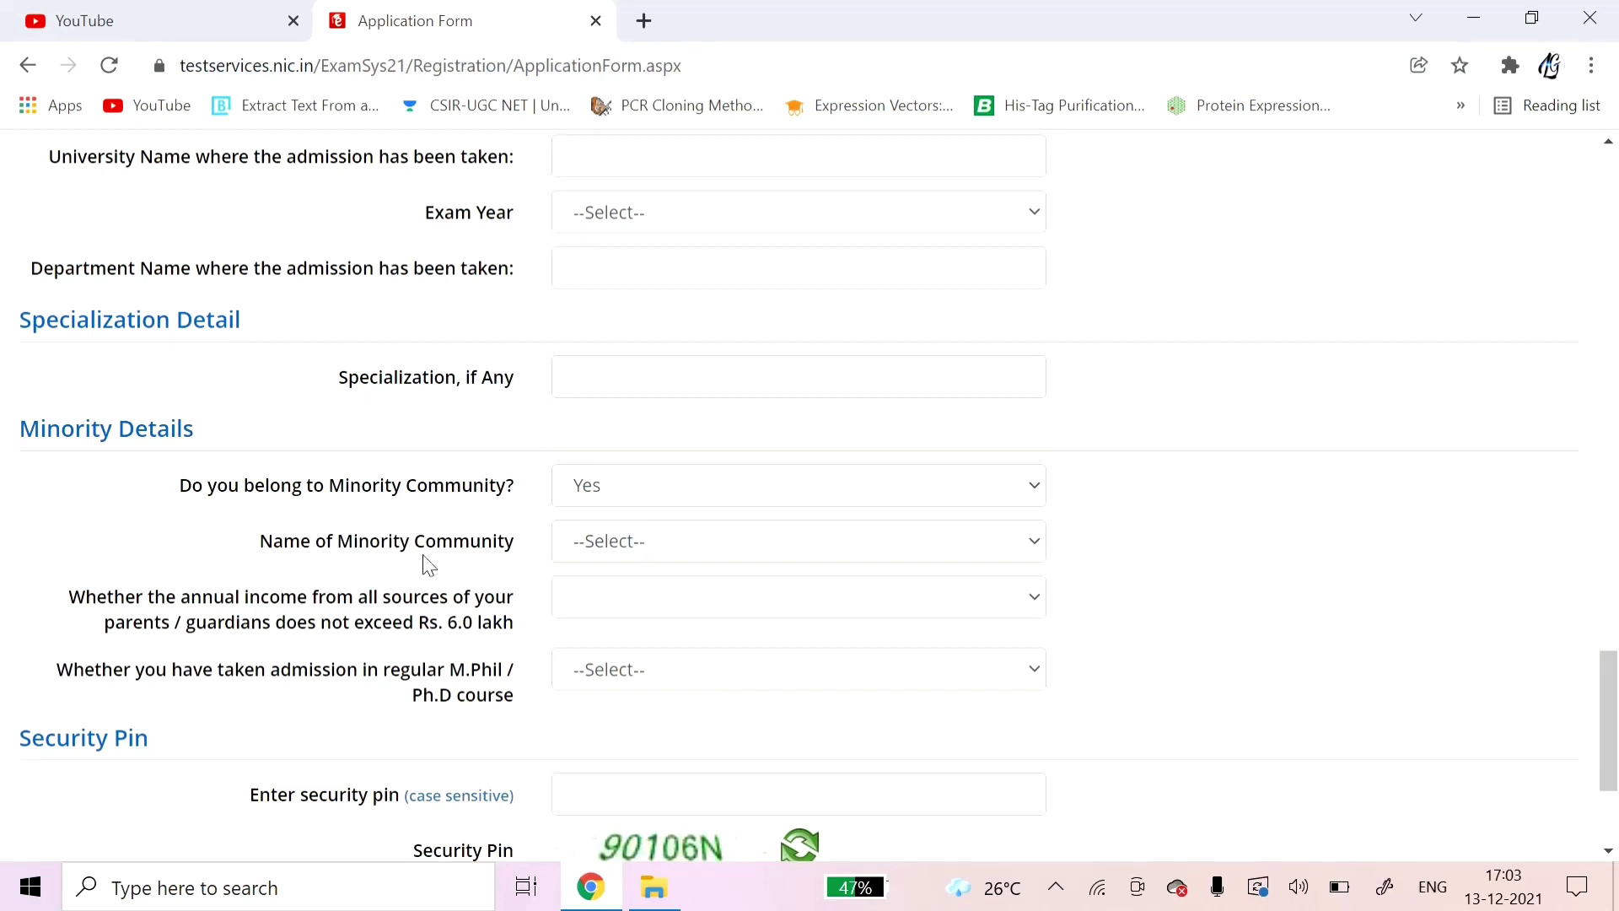
pyautogui.click(634, 550)
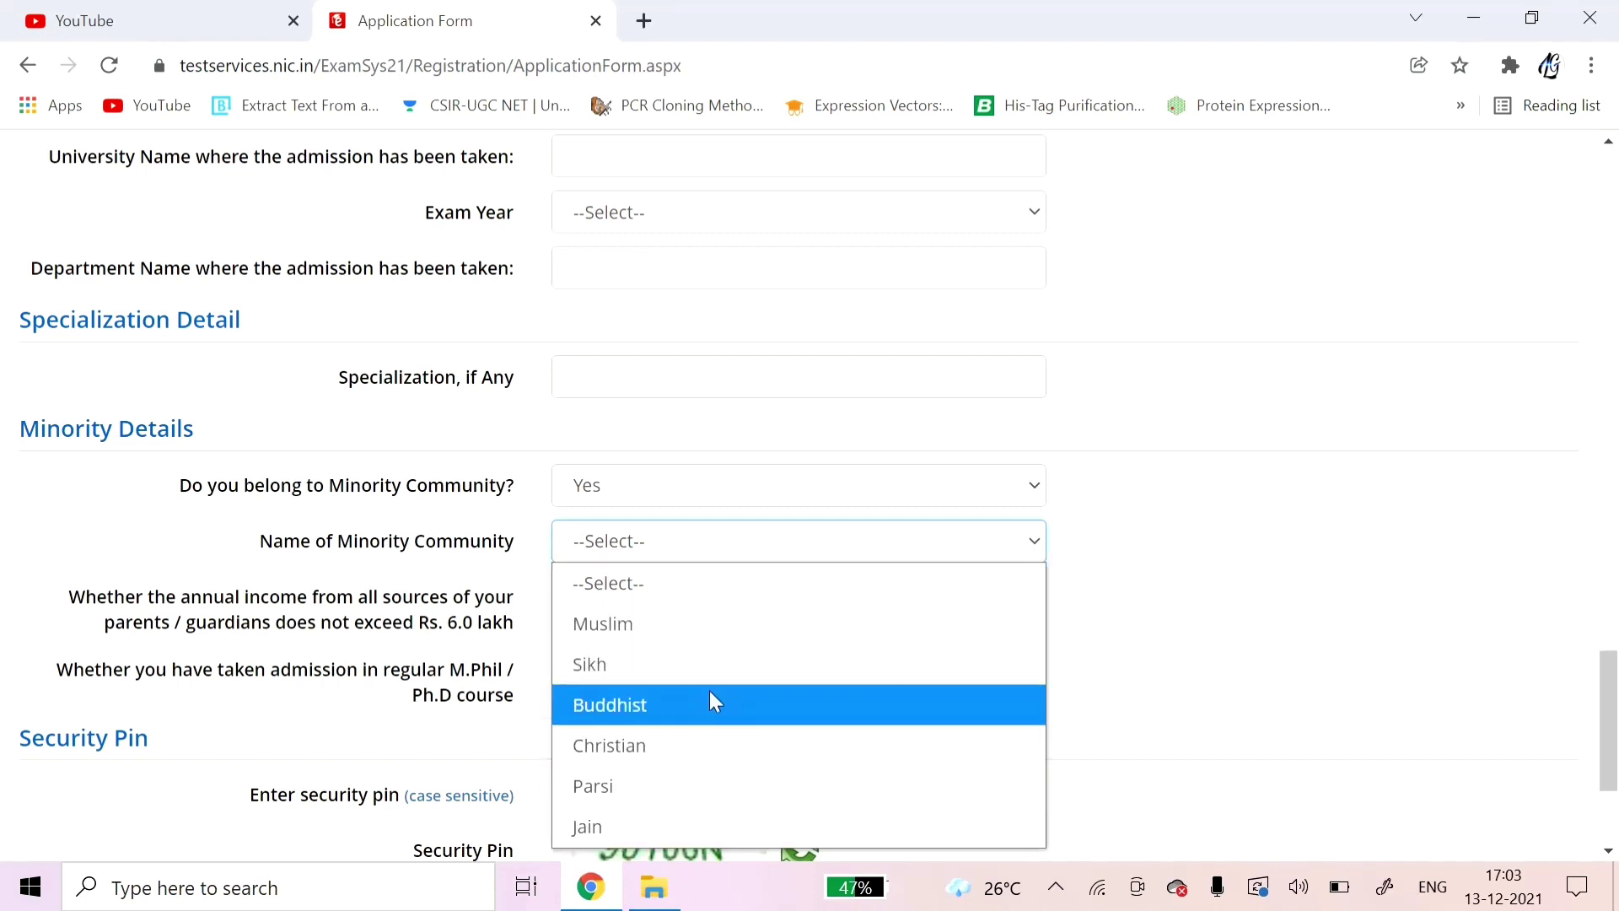
pyautogui.click(610, 615)
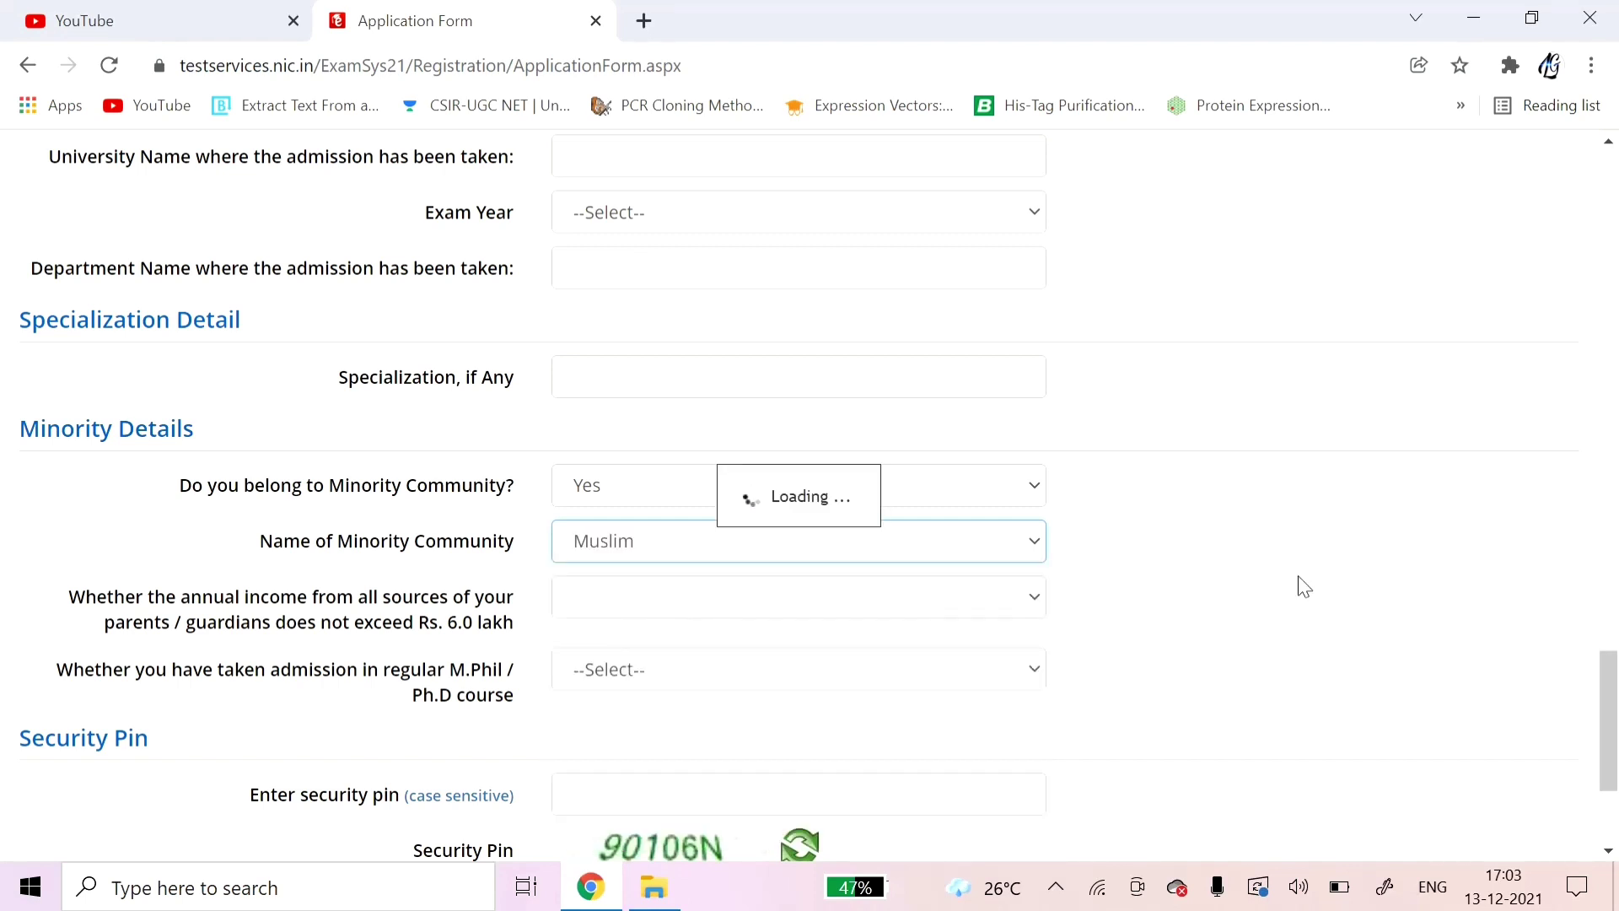
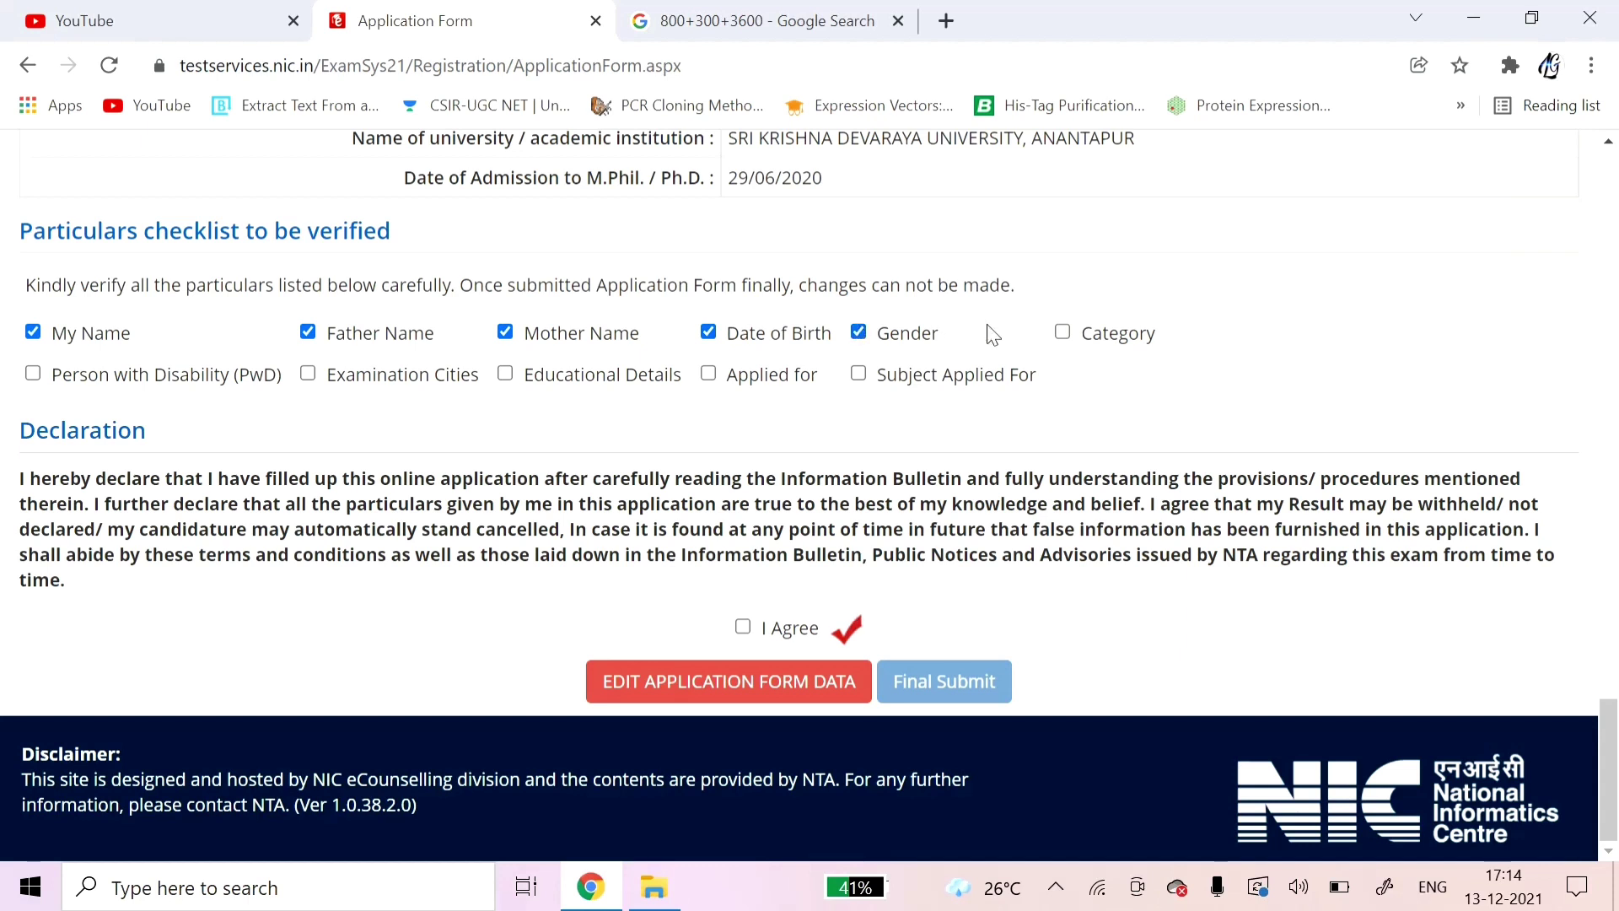
# Tick the remaining particulars in the verification checklist, from Category through Subject Applied For, and agree to the declaration.
pyautogui.click(1064, 333)
pyautogui.click(895, 381)
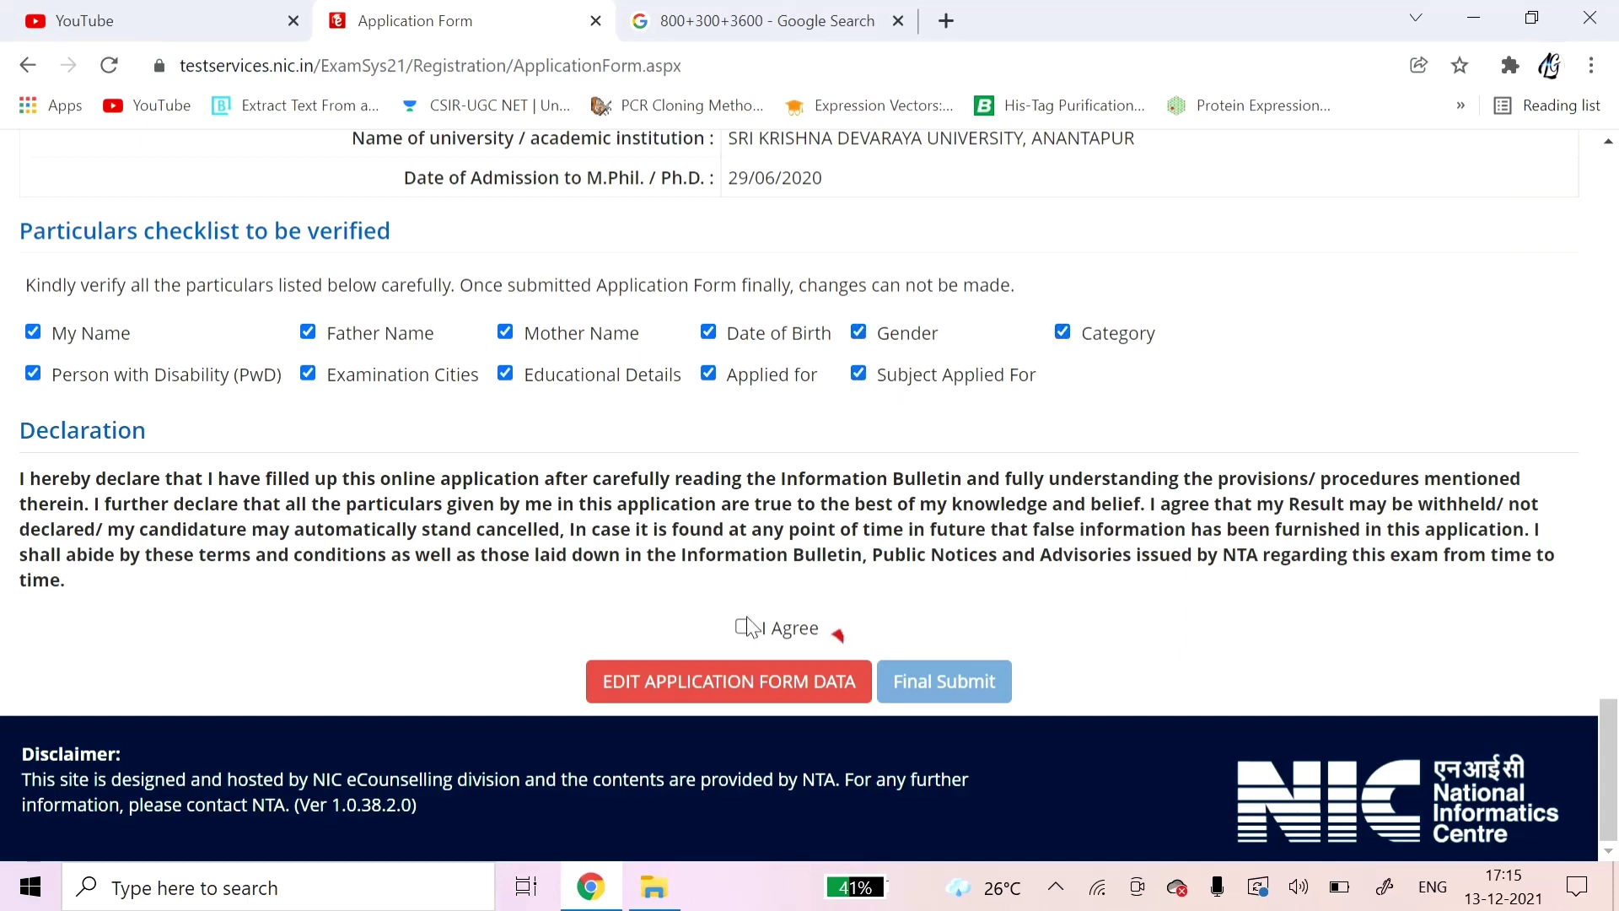
pyautogui.click(744, 628)
# Make the final submission of the application form and open the document upload page.
pyautogui.click(934, 691)
pyautogui.click(763, 546)
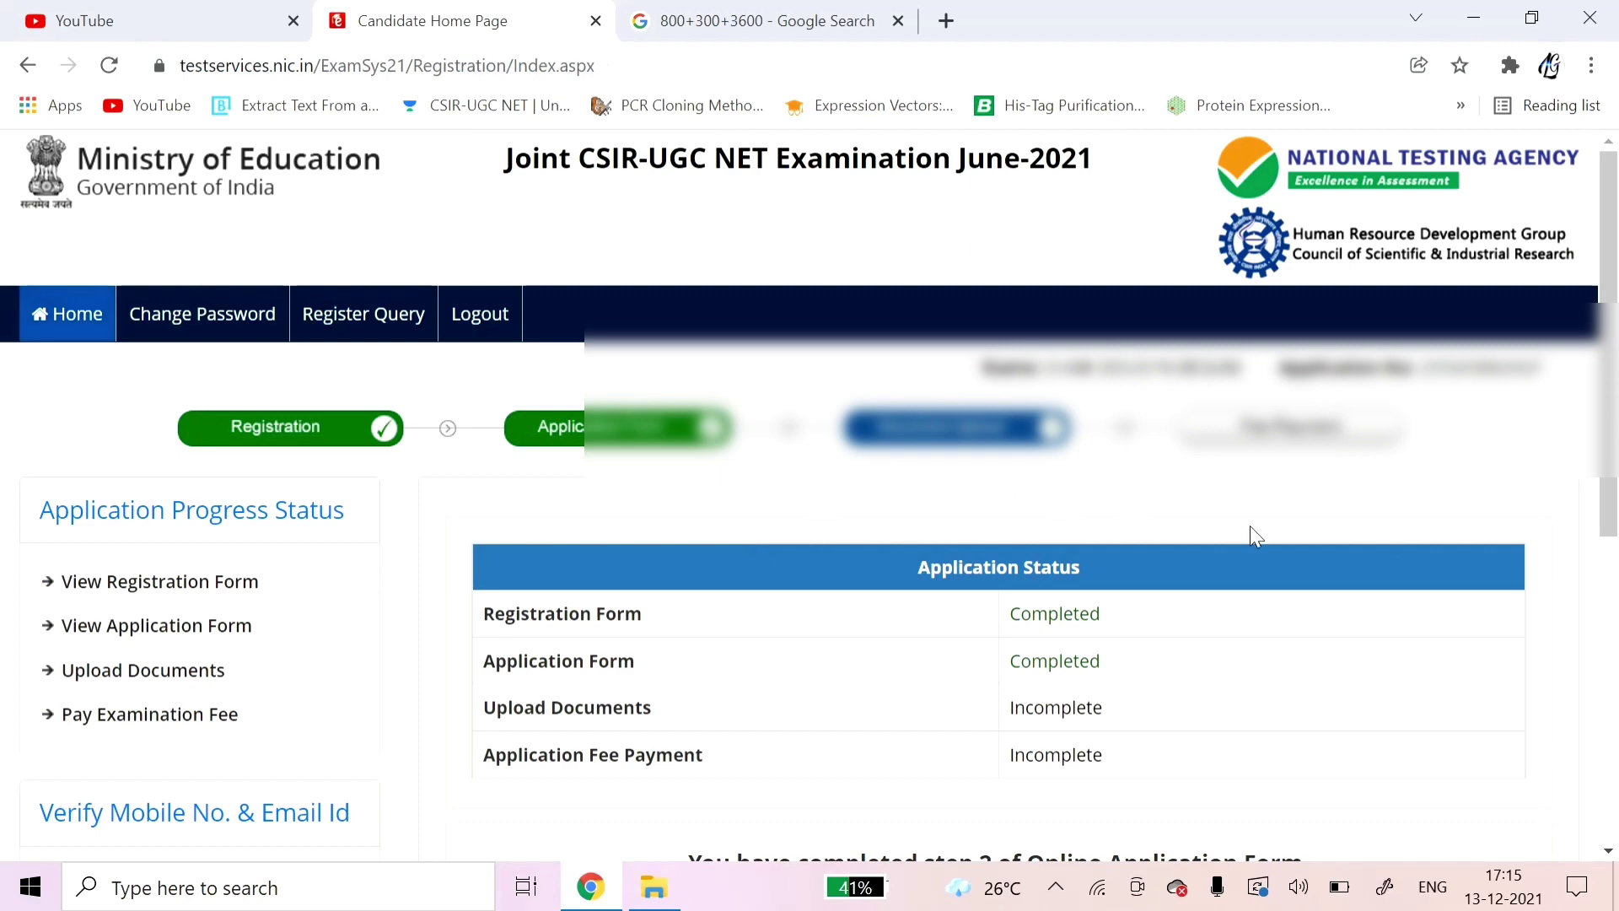
pyautogui.scroll(-5, 1160, 513)
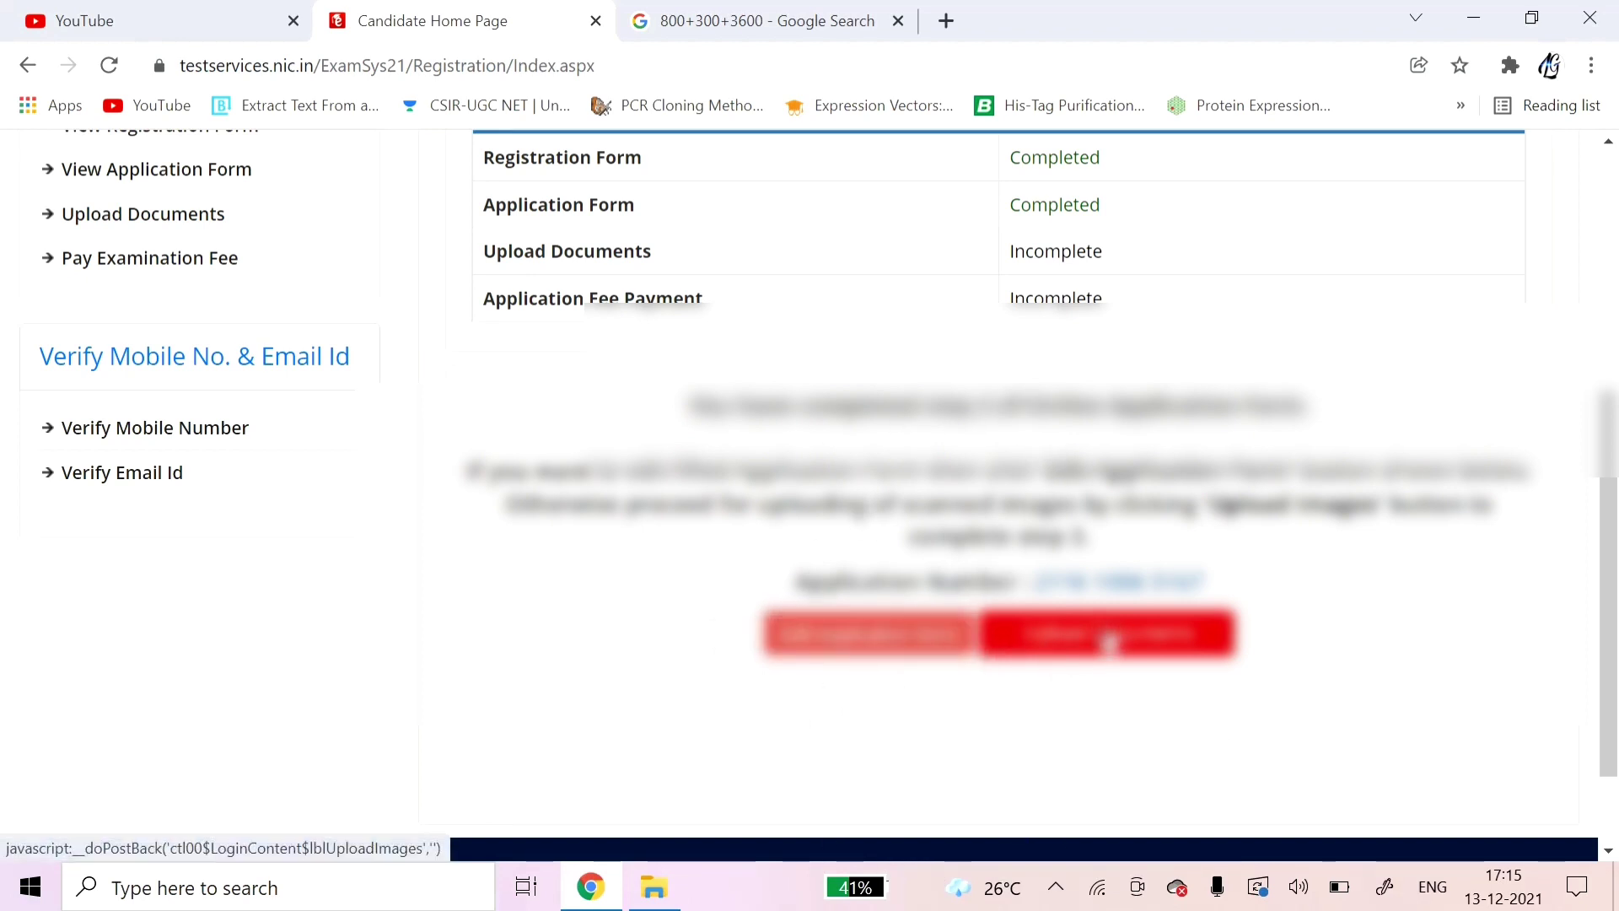
pyautogui.click(1107, 642)
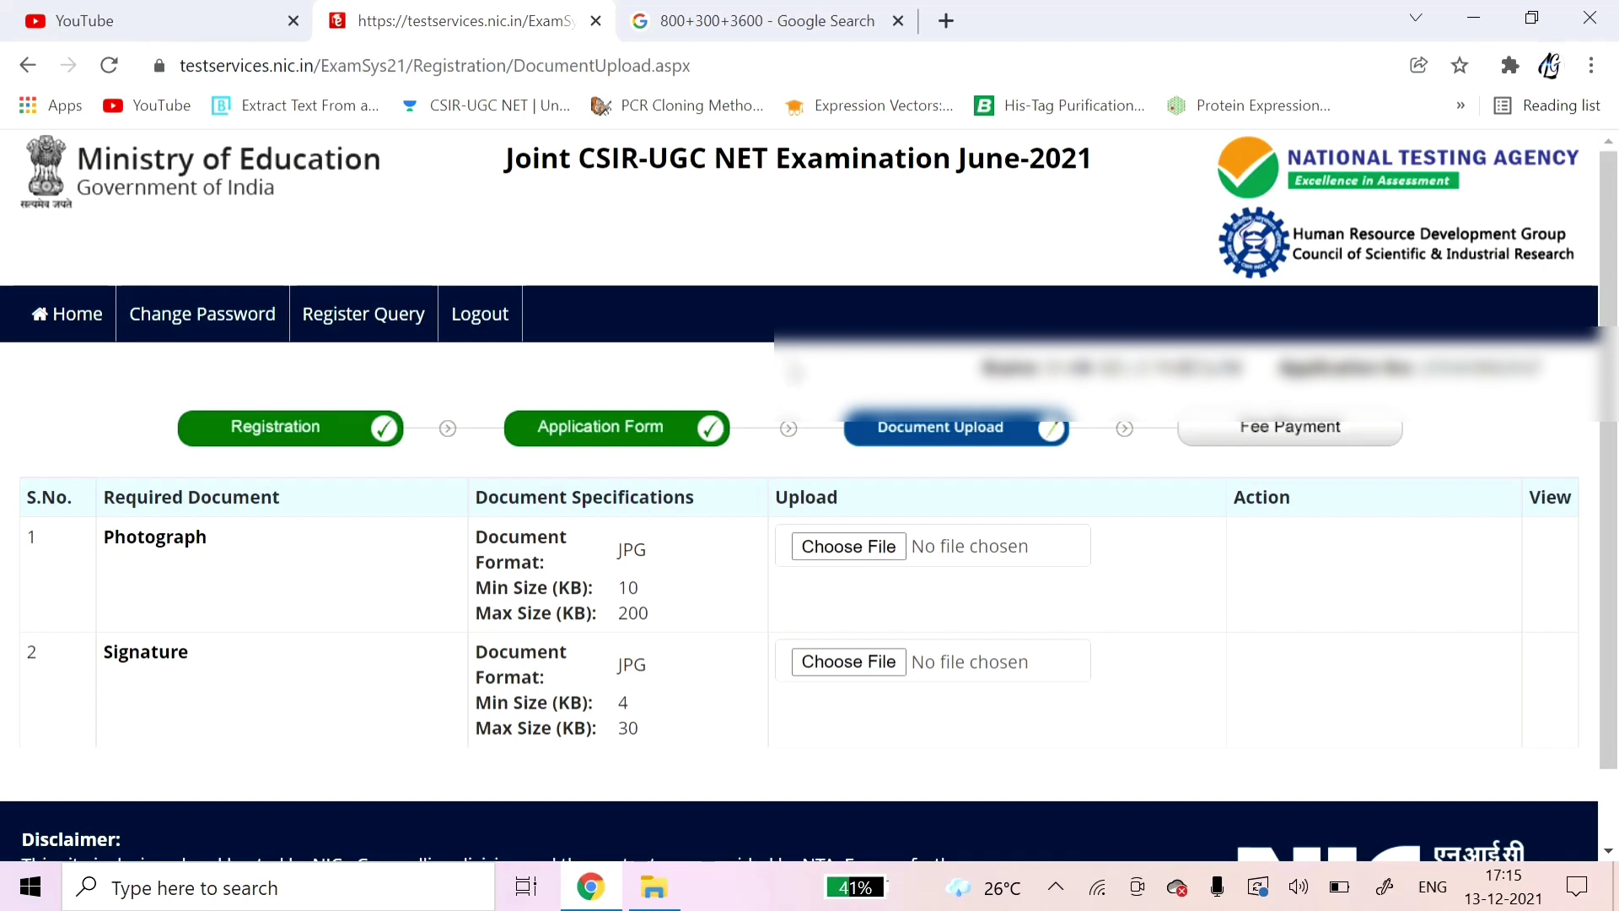
pyautogui.rightClick(788, 361)
pyautogui.click(662, 375)
pyautogui.scroll(-1, 662, 375)
pyautogui.scroll(1, 666, 384)
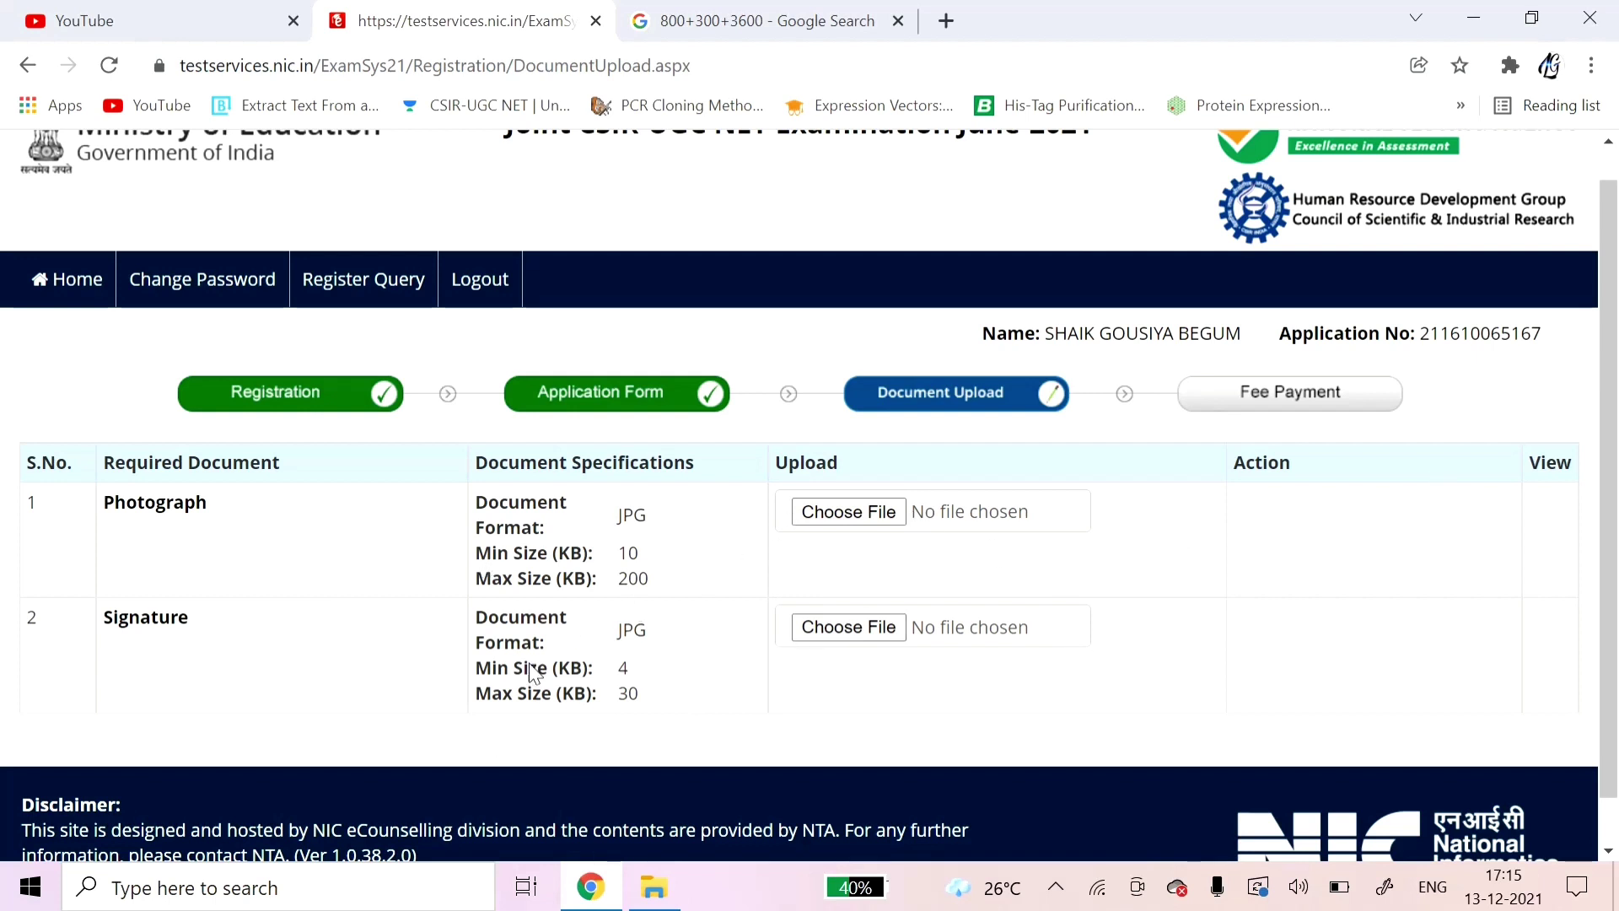
# Switch to File Explorer, check the size of photograph CamScanner 08-28-2020 10.50.51_1(2) in the certificates folder's file properties, and return to the upload page.
pyautogui.scroll(-1, 1615, 434)
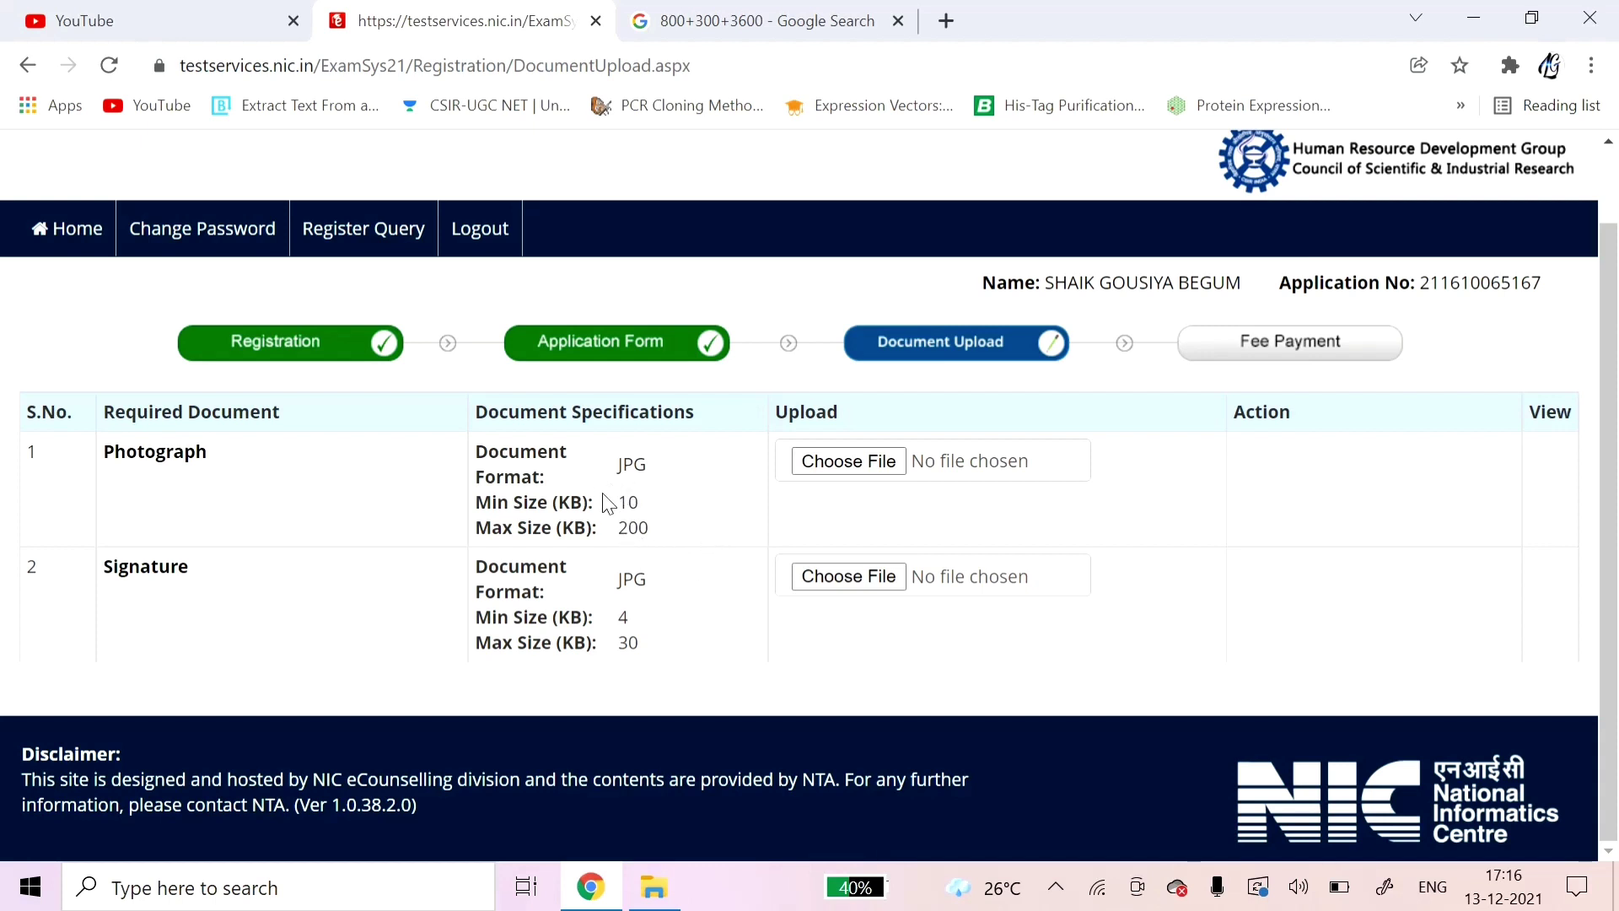
pyautogui.click(655, 898)
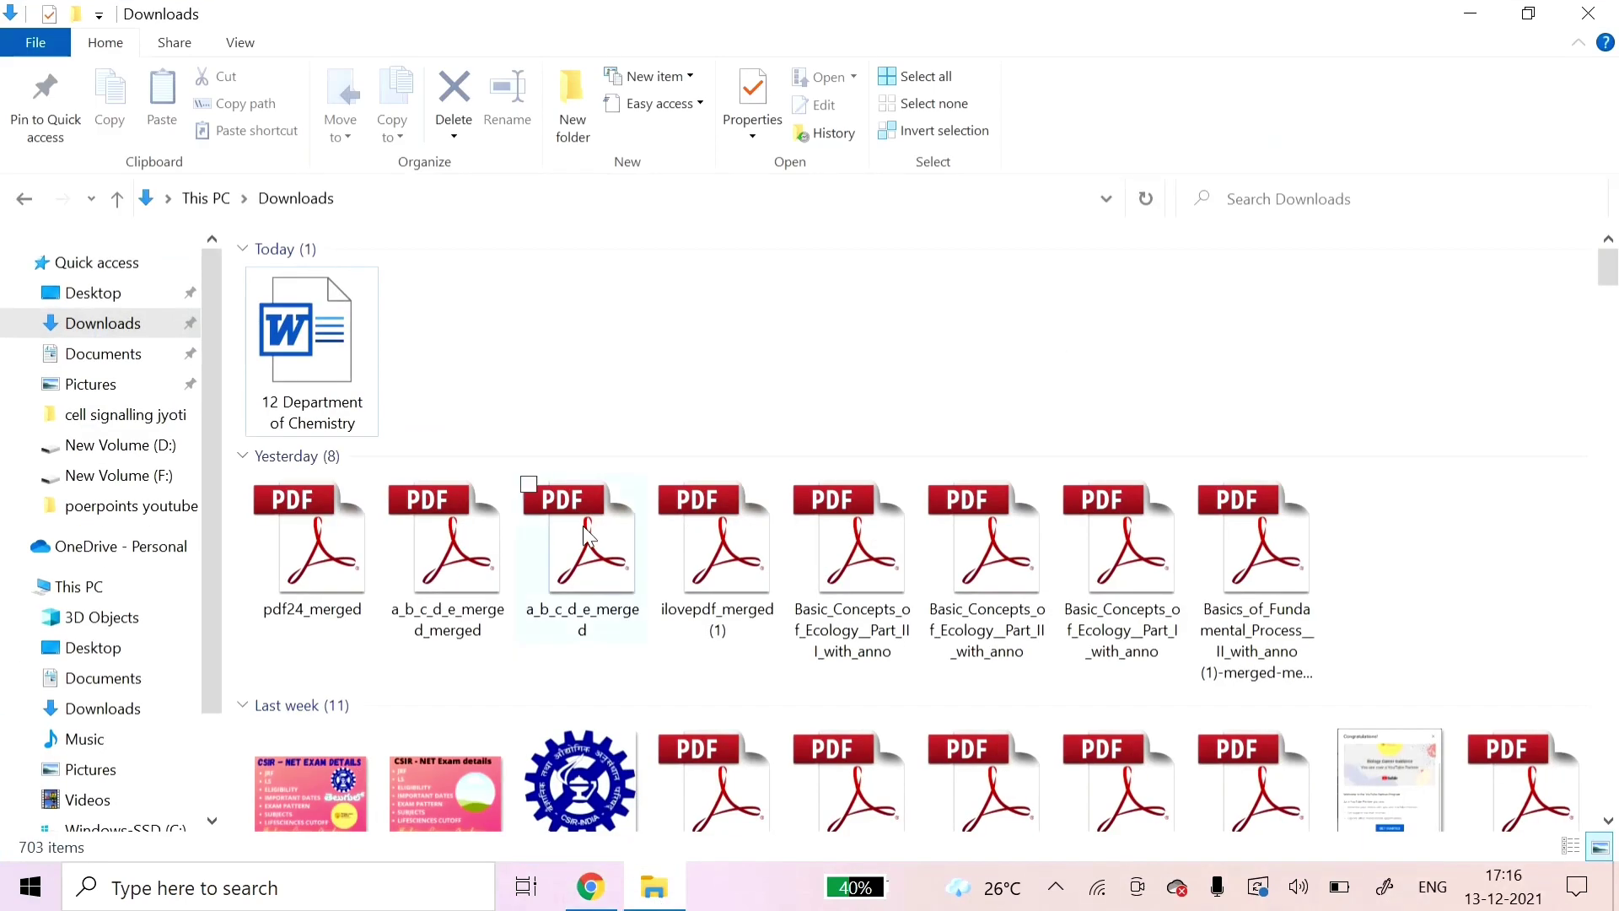
pyautogui.rightClick(335, 344)
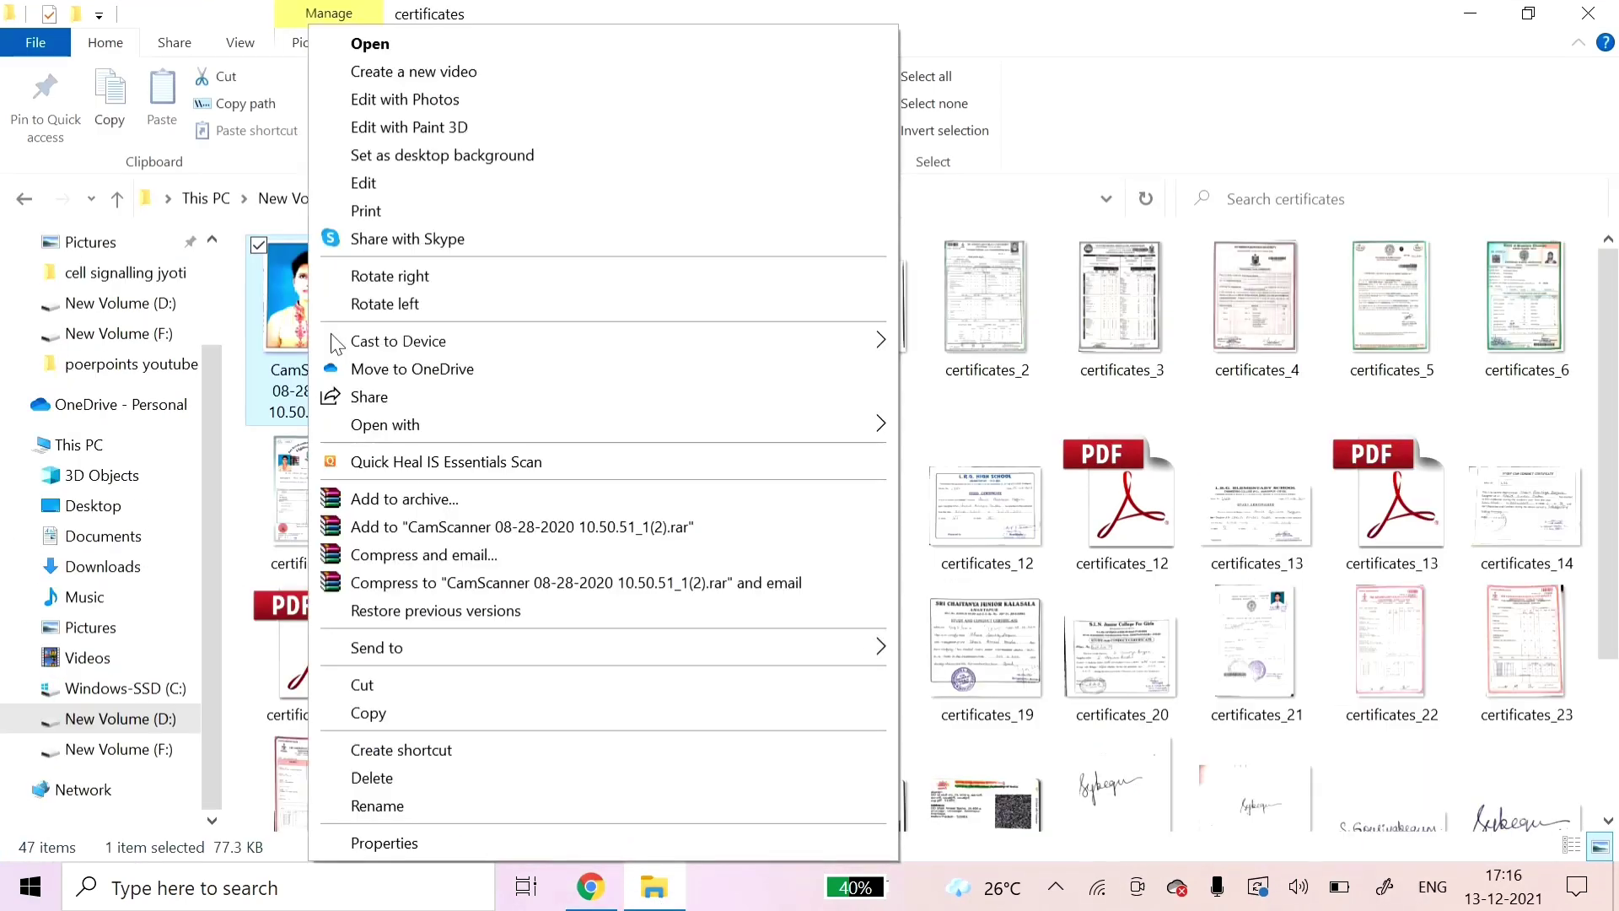
pyautogui.click(384, 843)
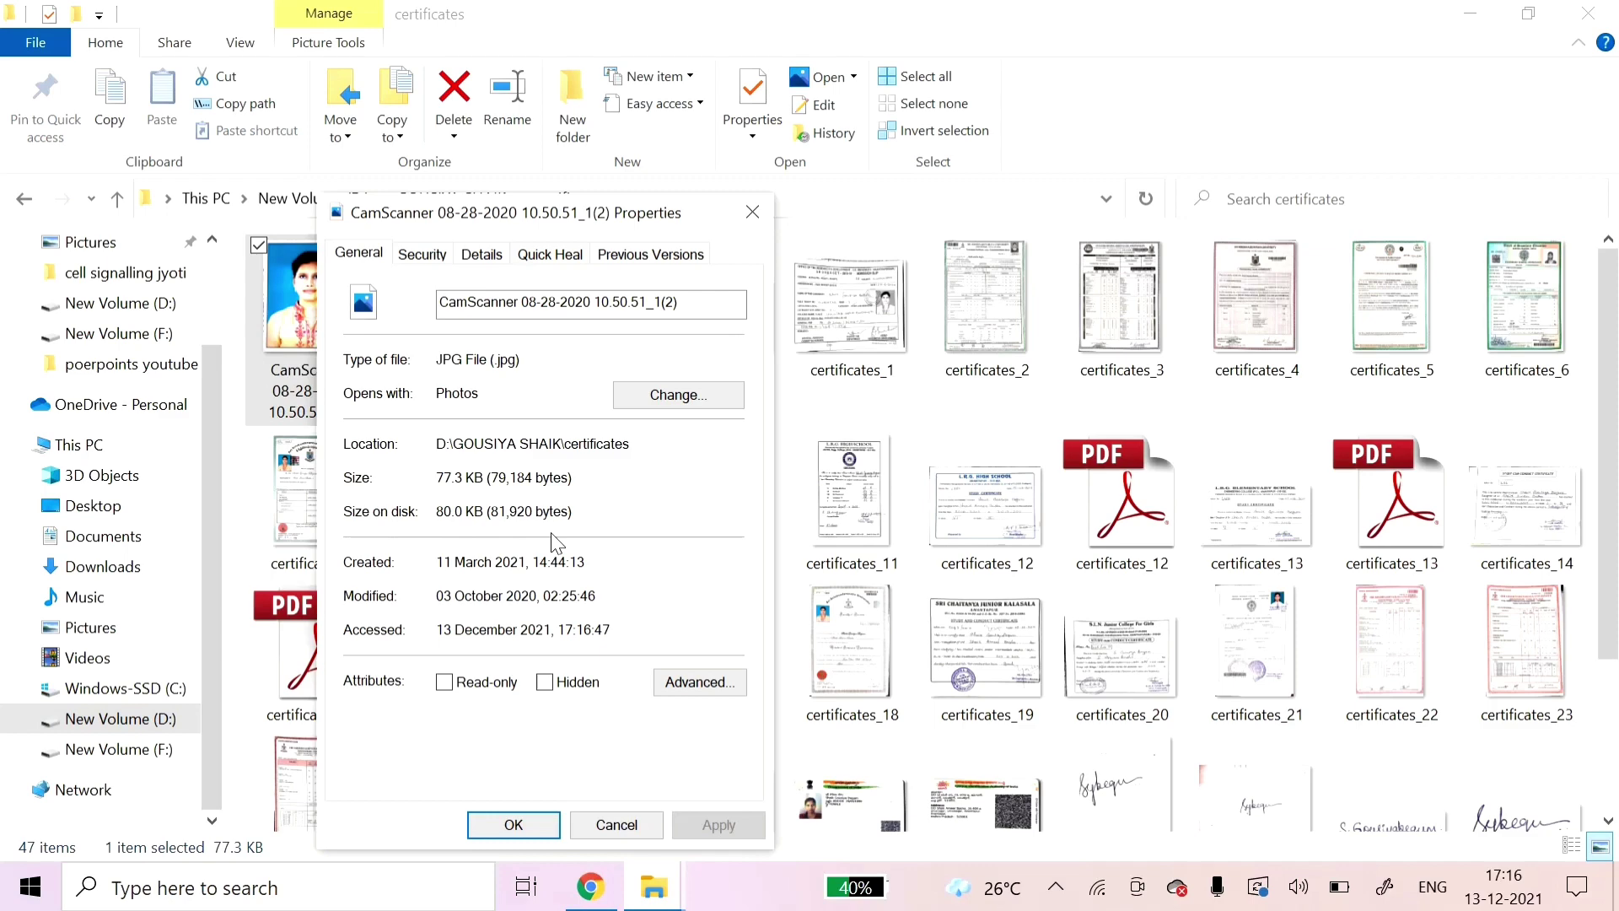
pyautogui.click(590, 885)
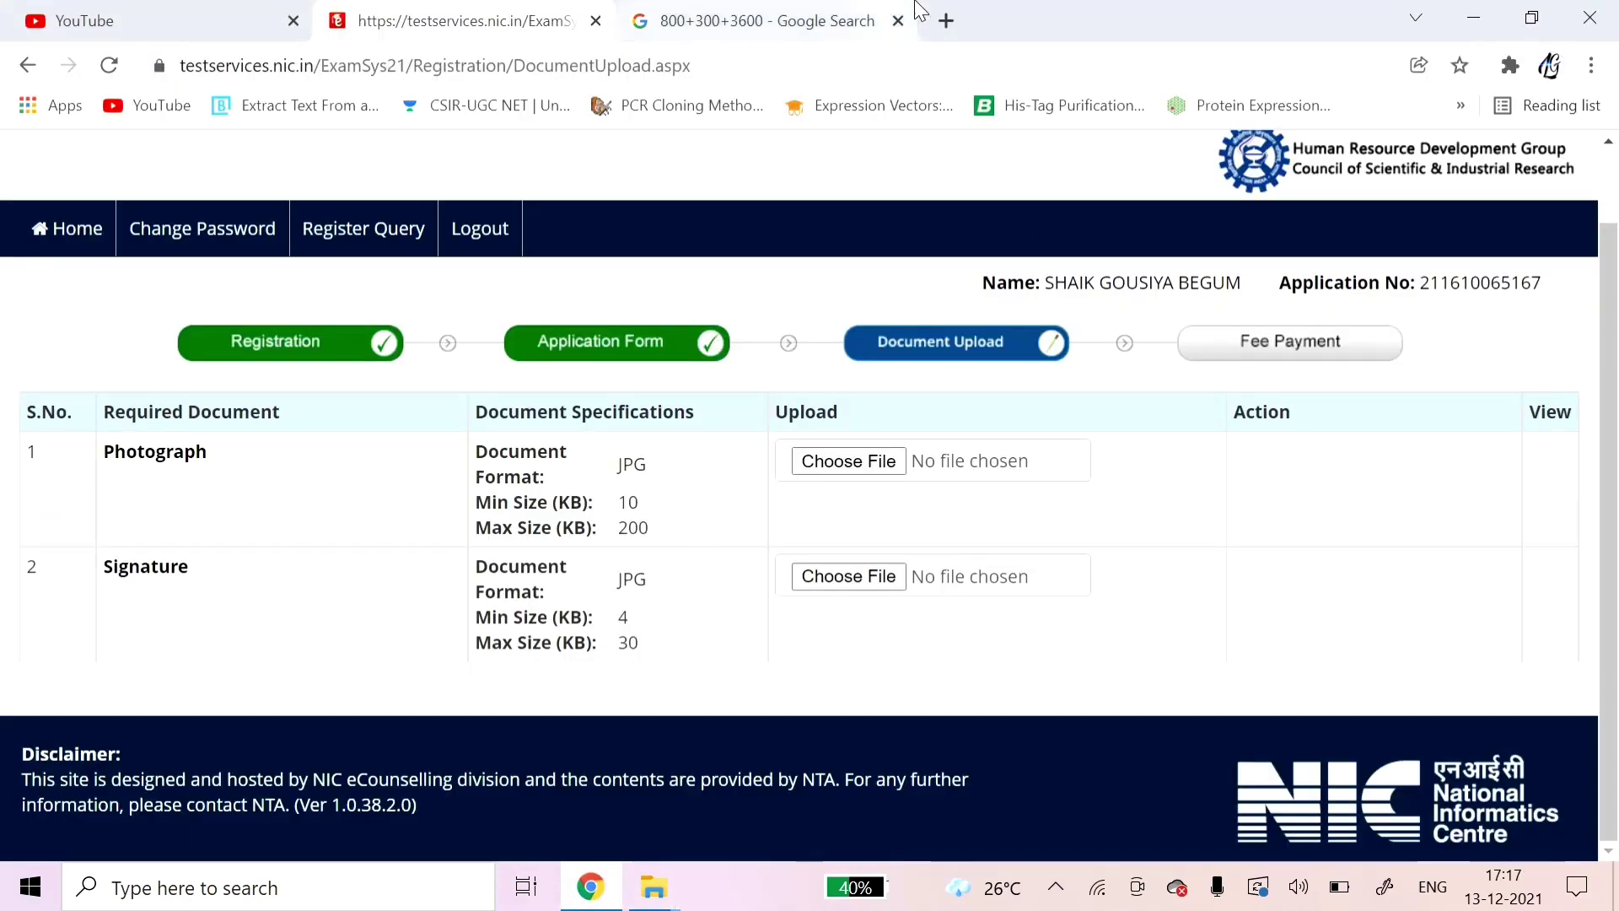
# Close the calculation search page, search Google for "jpeg optimizer" and open the jpeg-optimizer.com site.
pyautogui.click(898, 20)
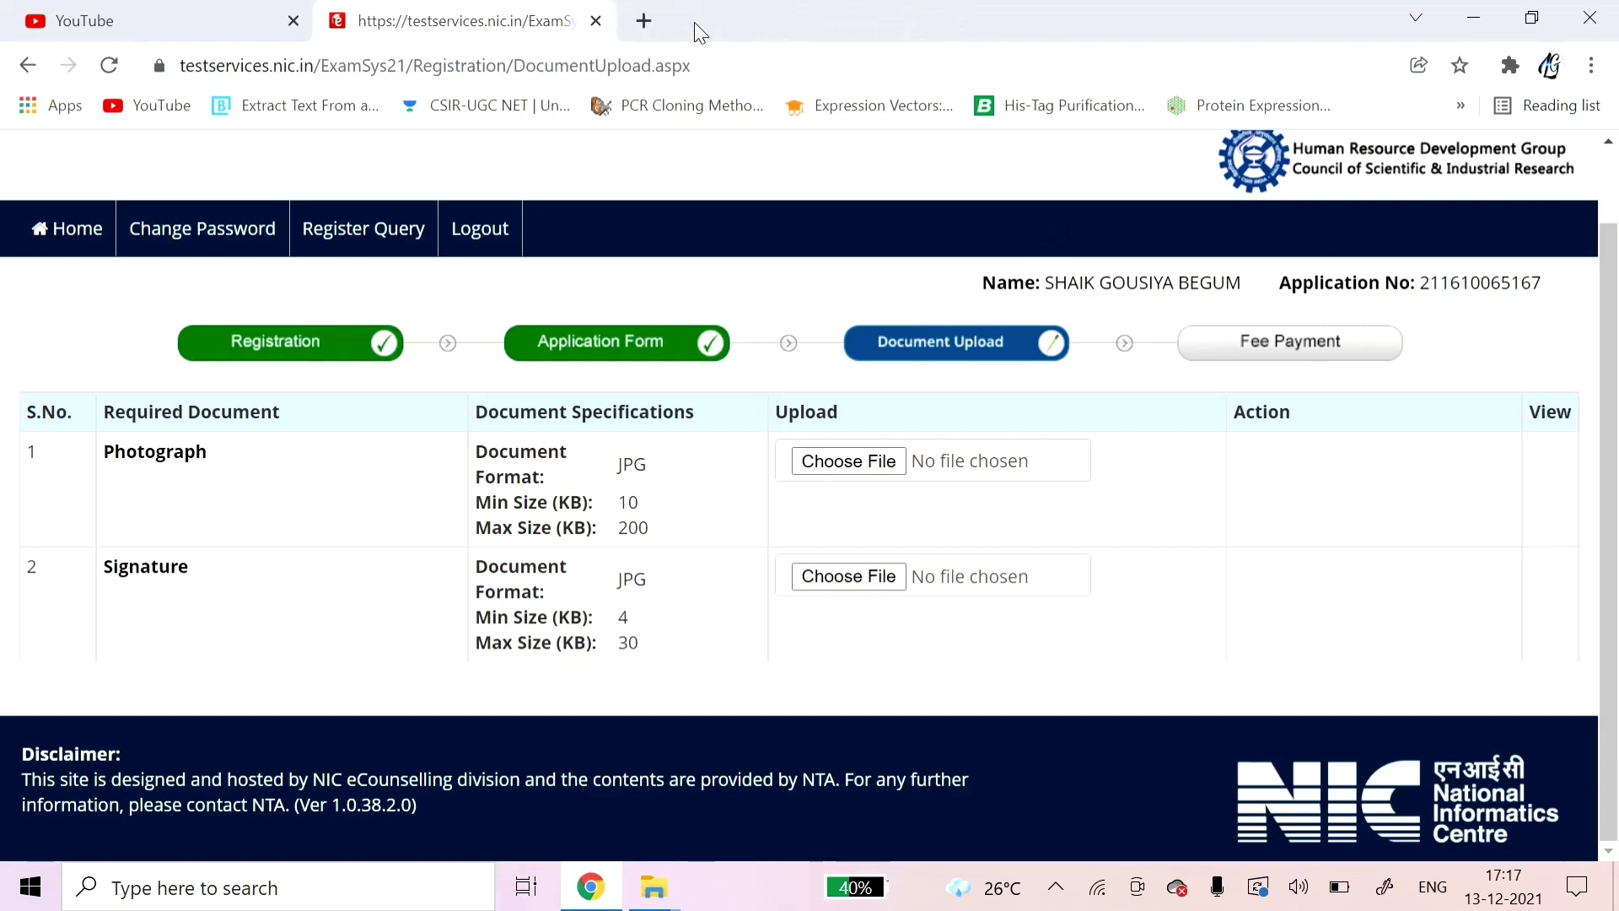
pyautogui.click(651, 22)
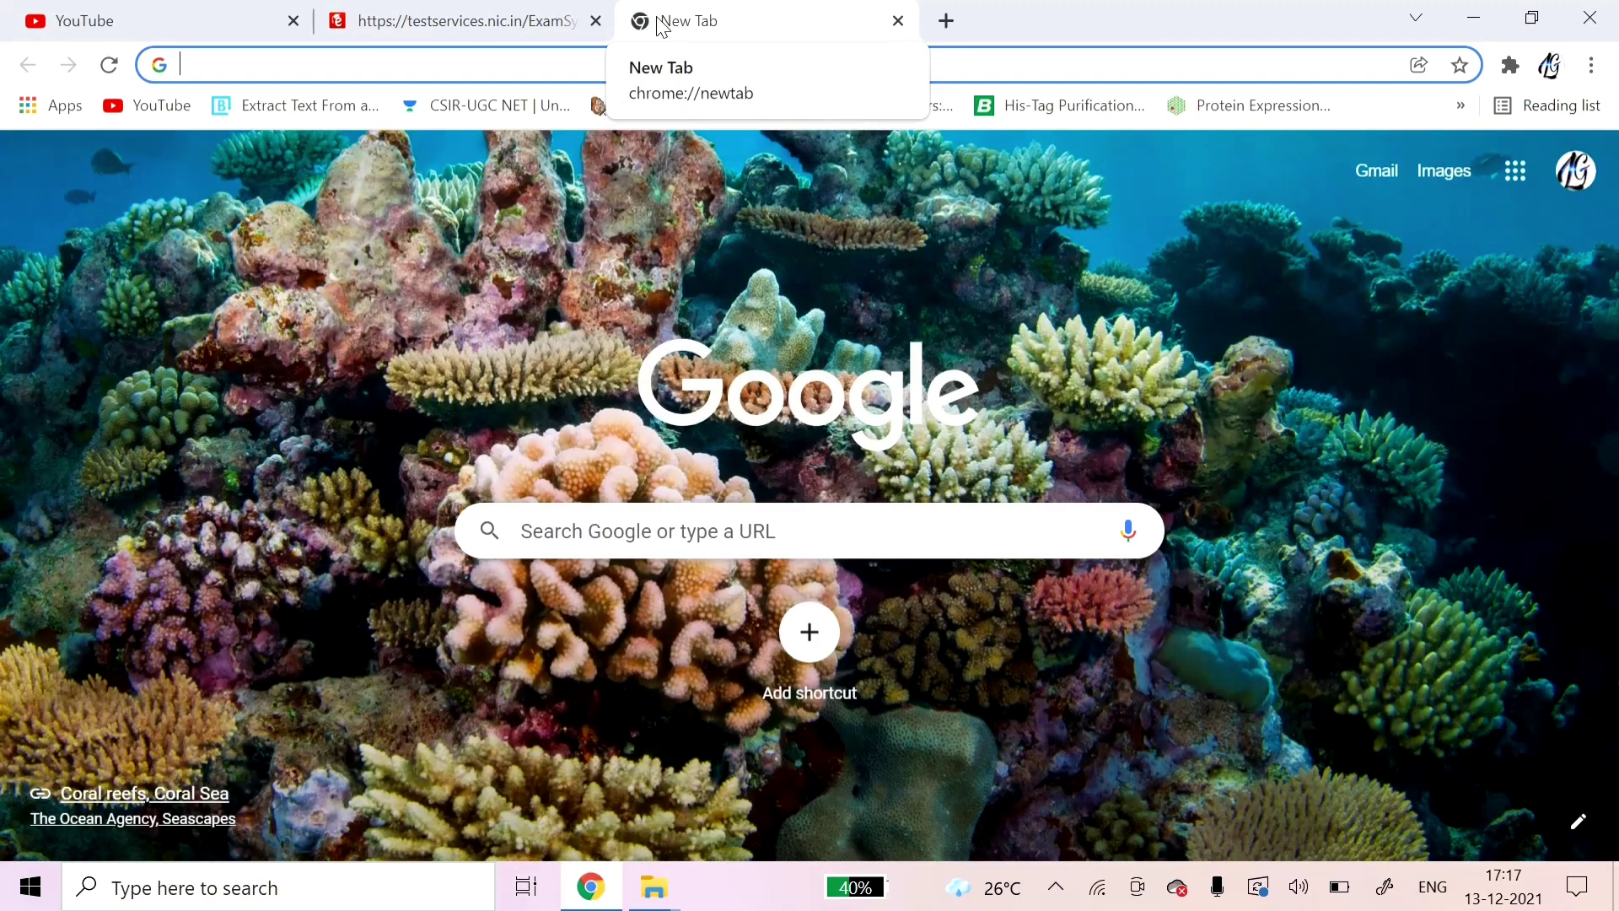
pyautogui.write('PJP')
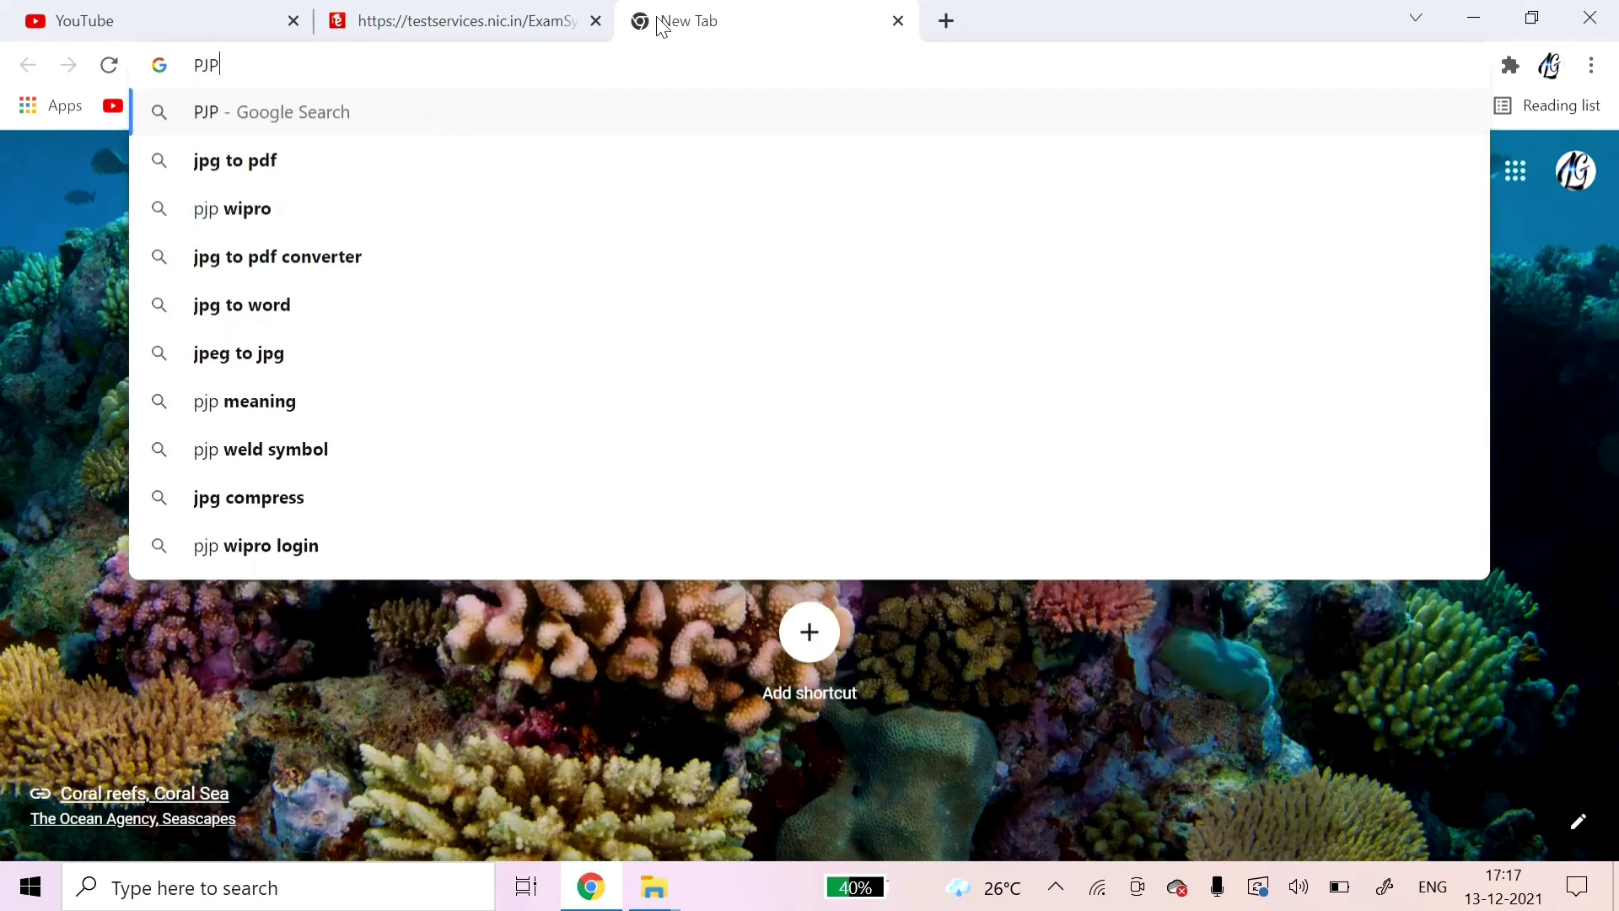
pyautogui.press('BackSpace')
pyautogui.press('BackSpace')
pyautogui.press('BackSpace')
pyautogui.write('J')
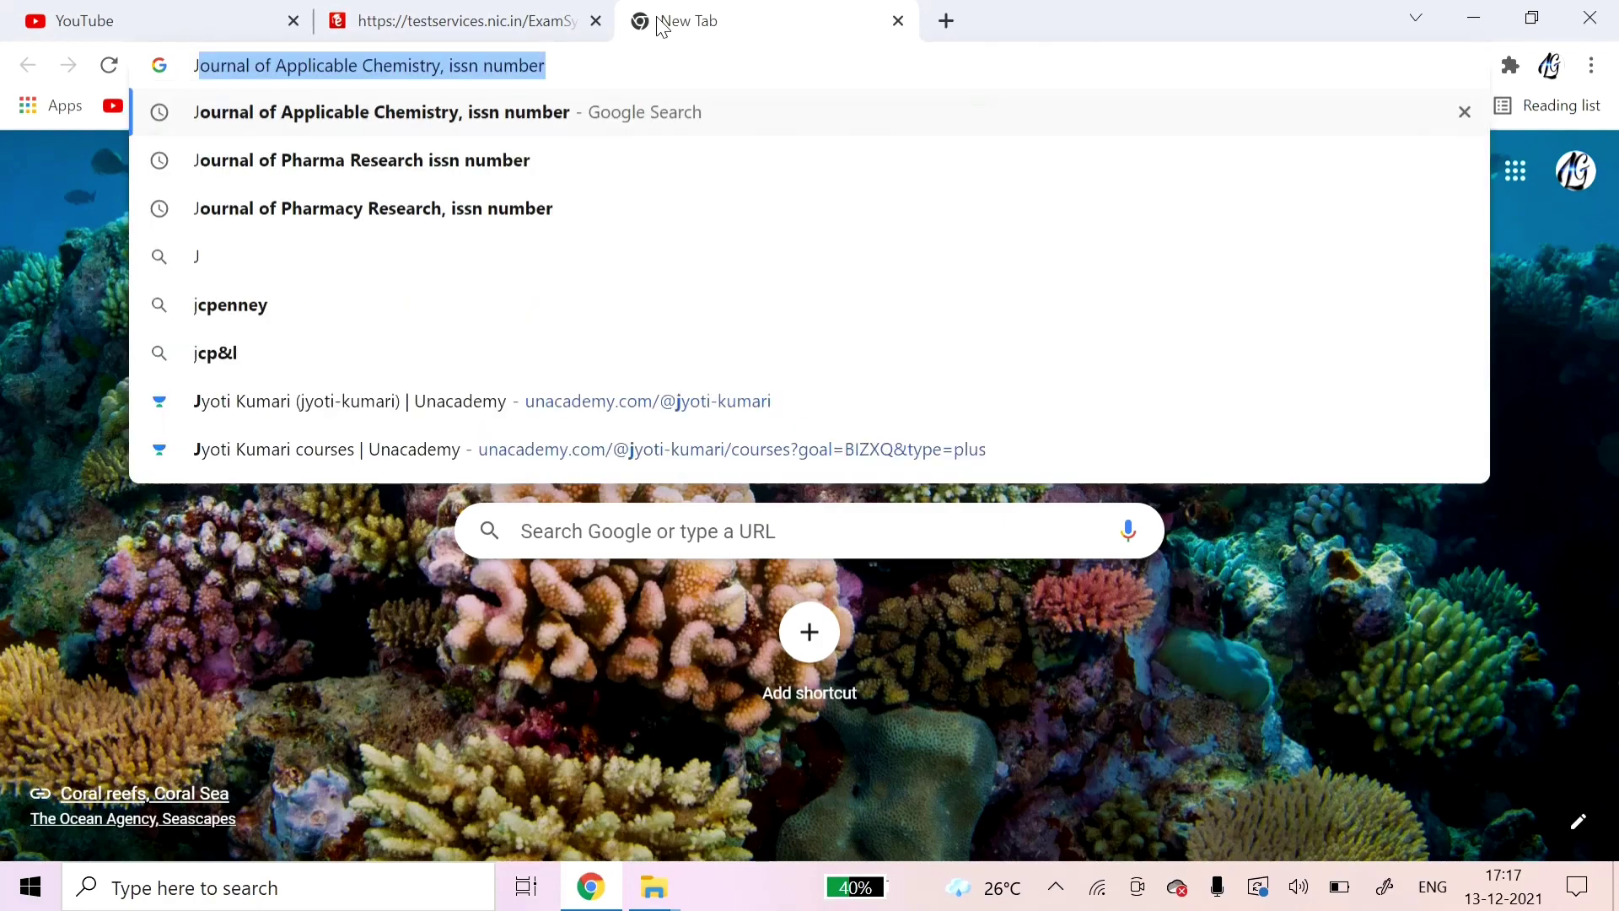
pyautogui.write('PEG')
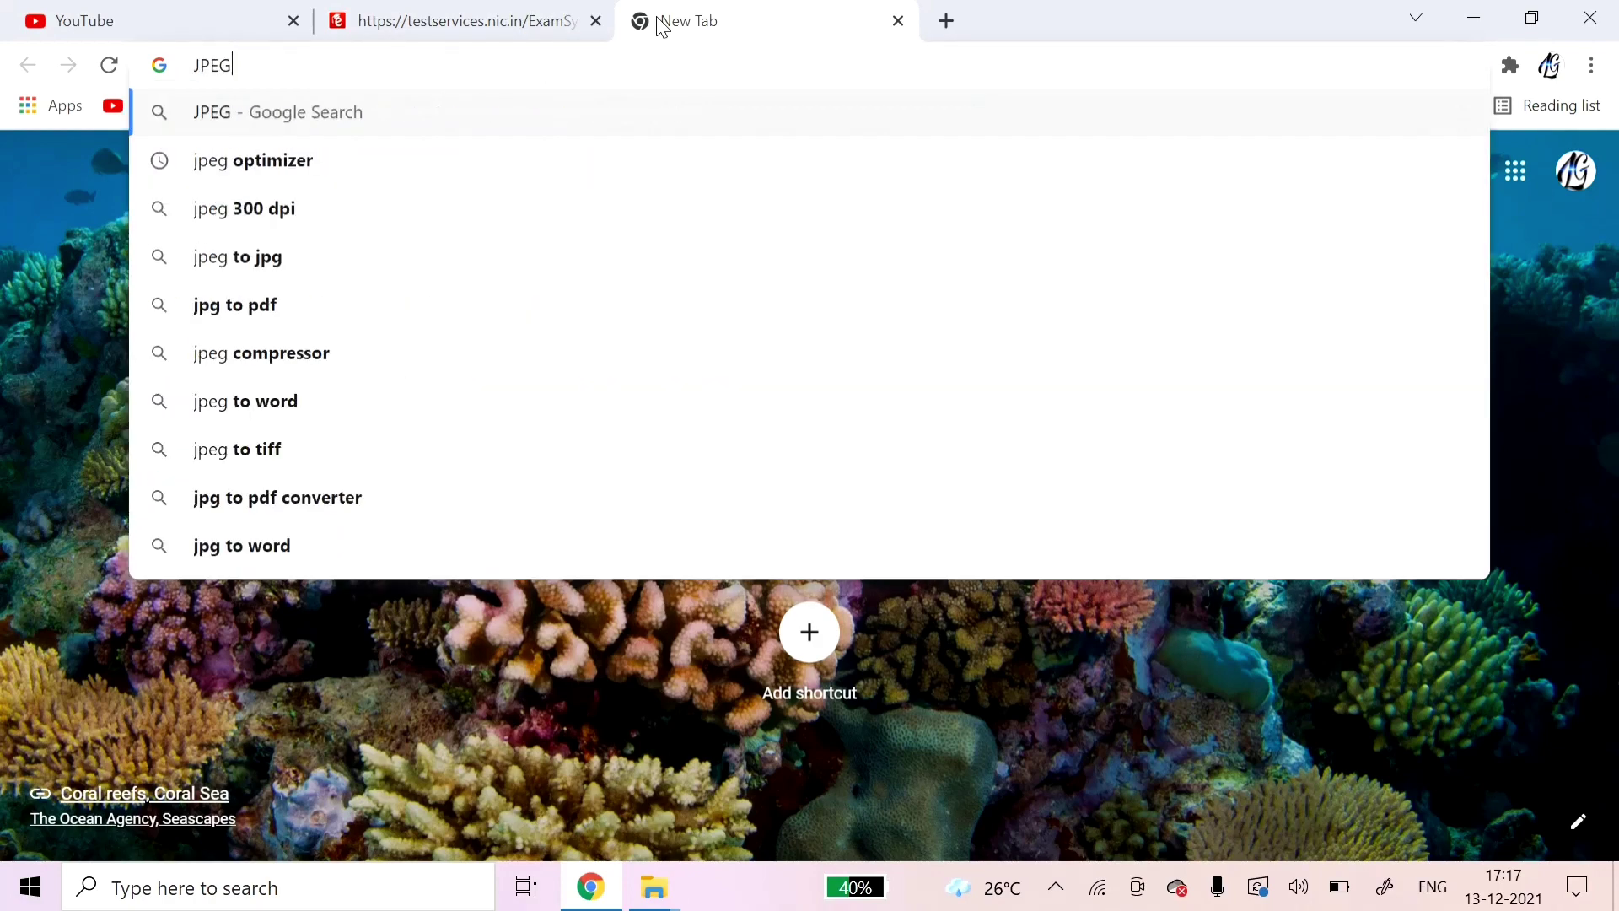
pyautogui.click(269, 162)
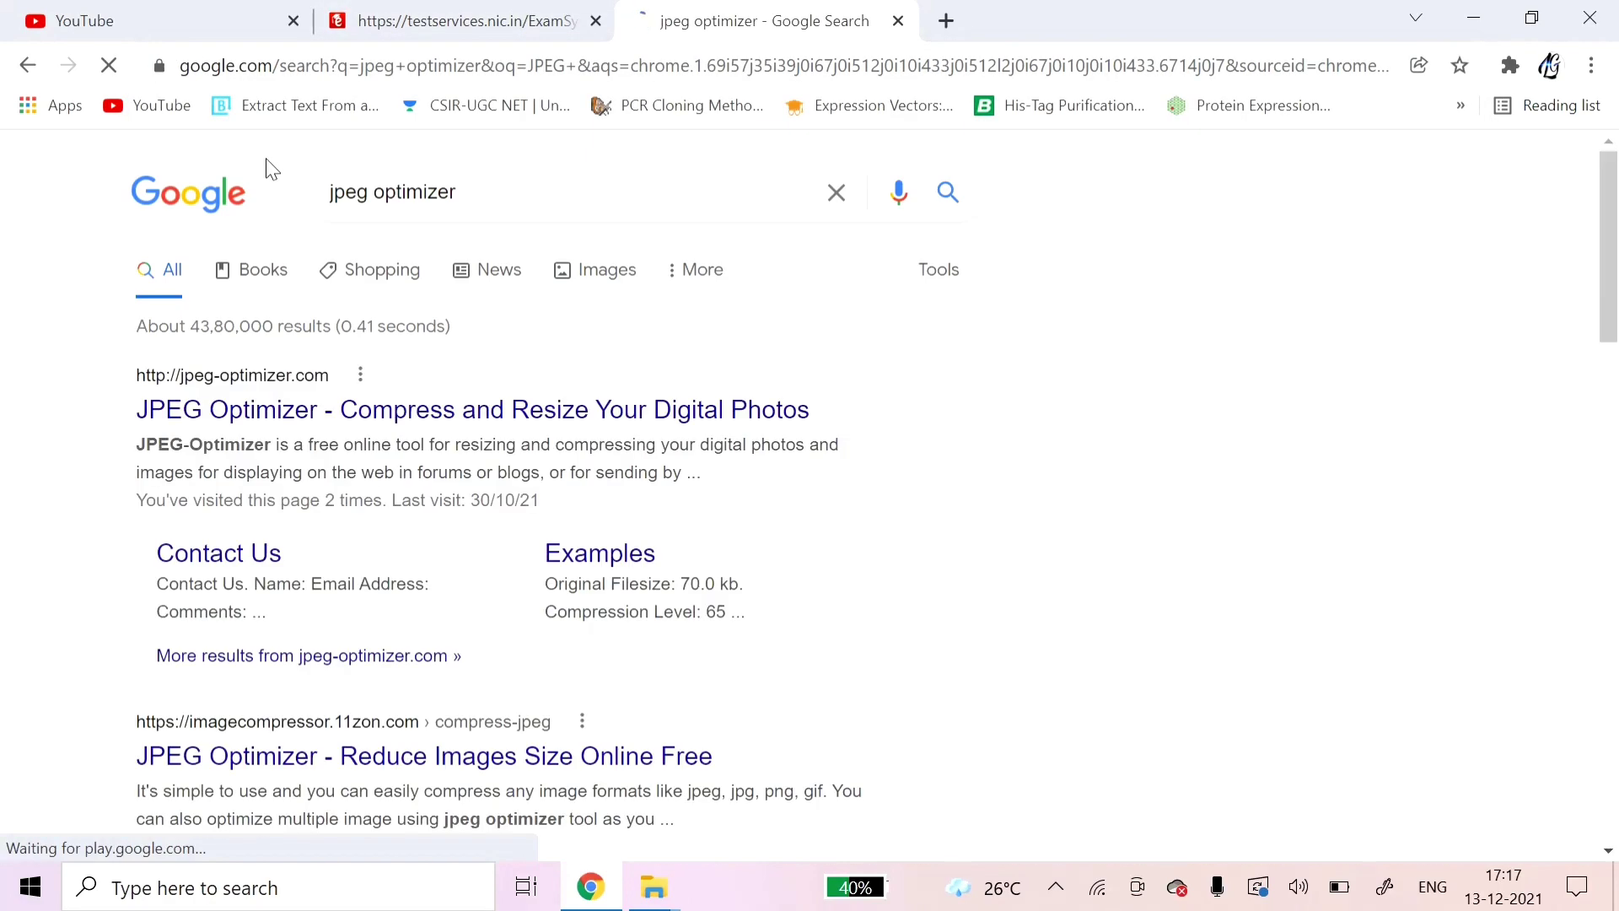
pyautogui.click(327, 414)
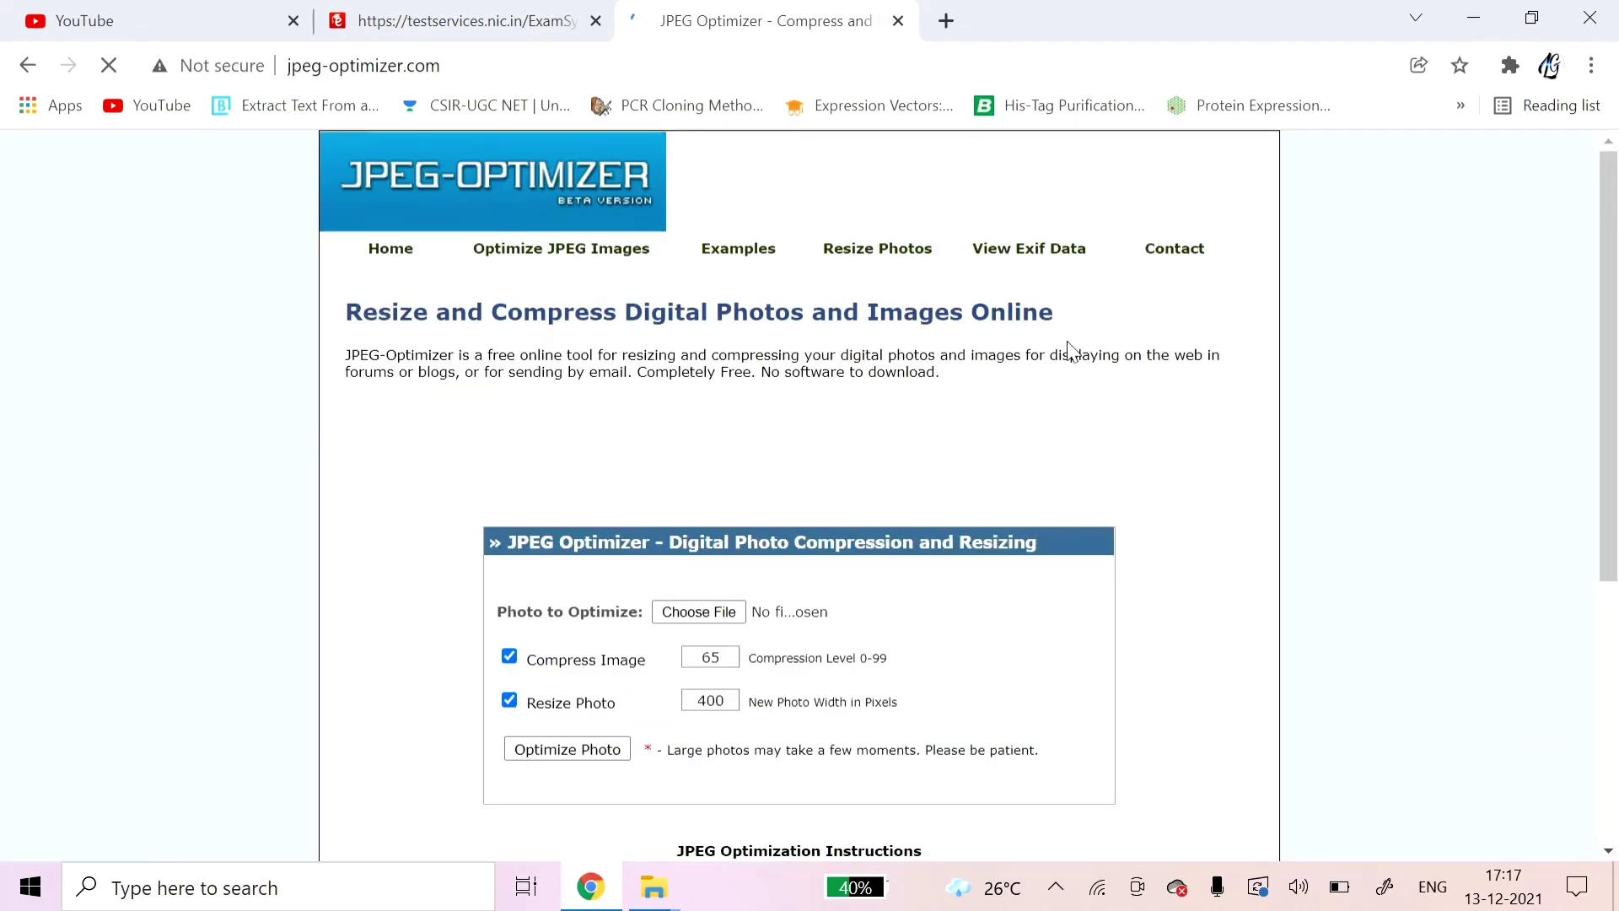
# Look over the JPEG Optimizer's photo selection, compression level and resize options without selecting a file, and close the site.
pyautogui.scroll(-2, 921, 499)
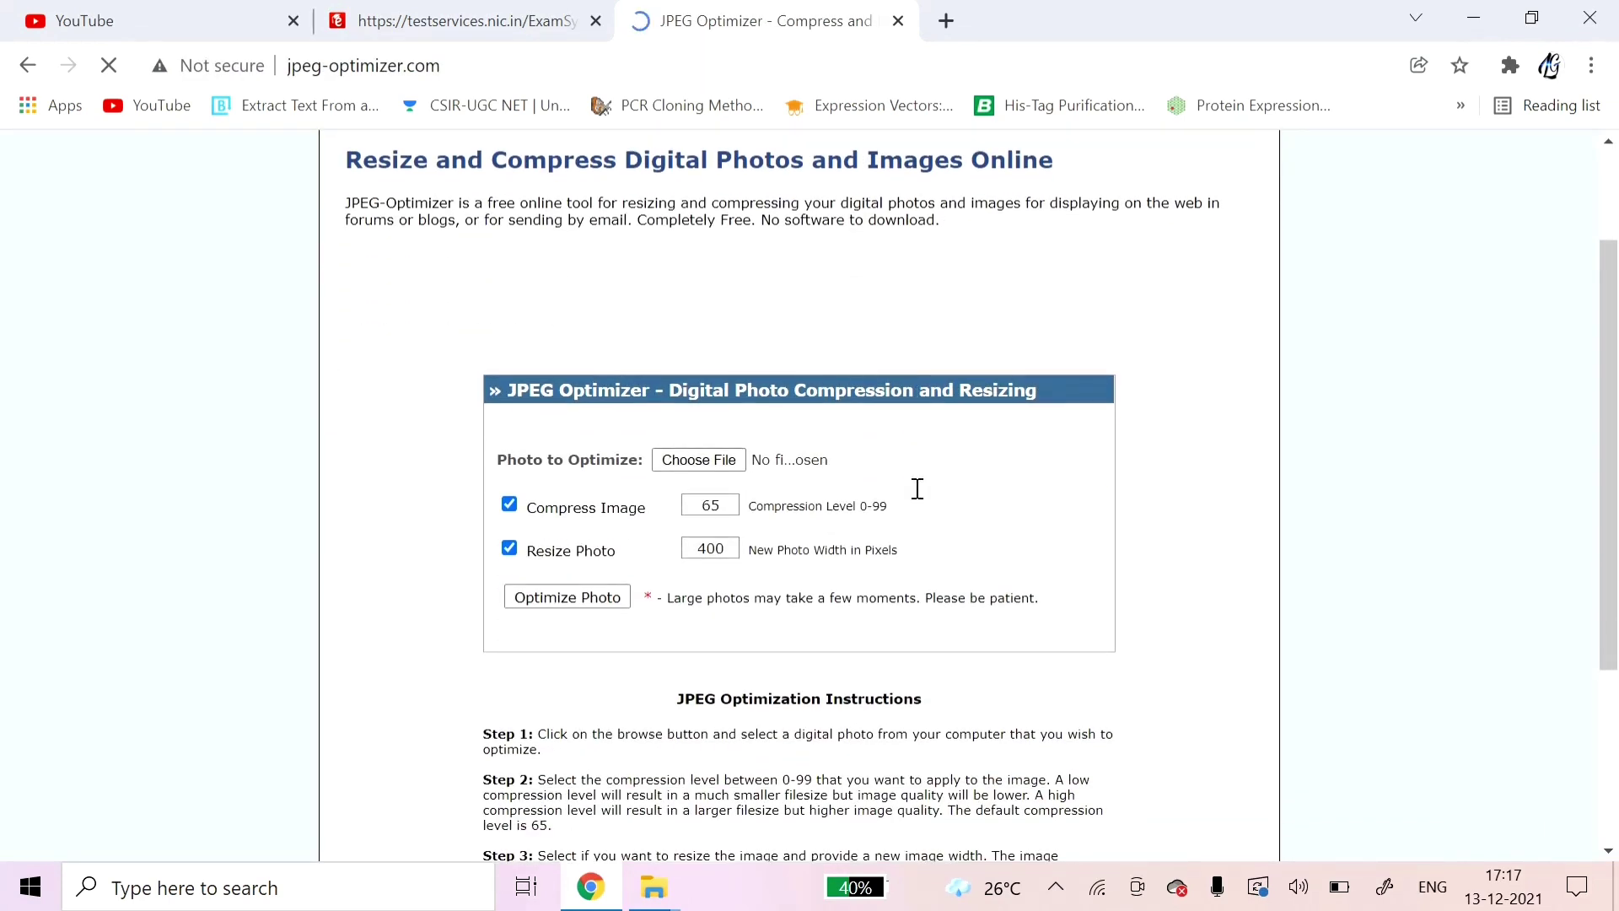
pyautogui.click(714, 469)
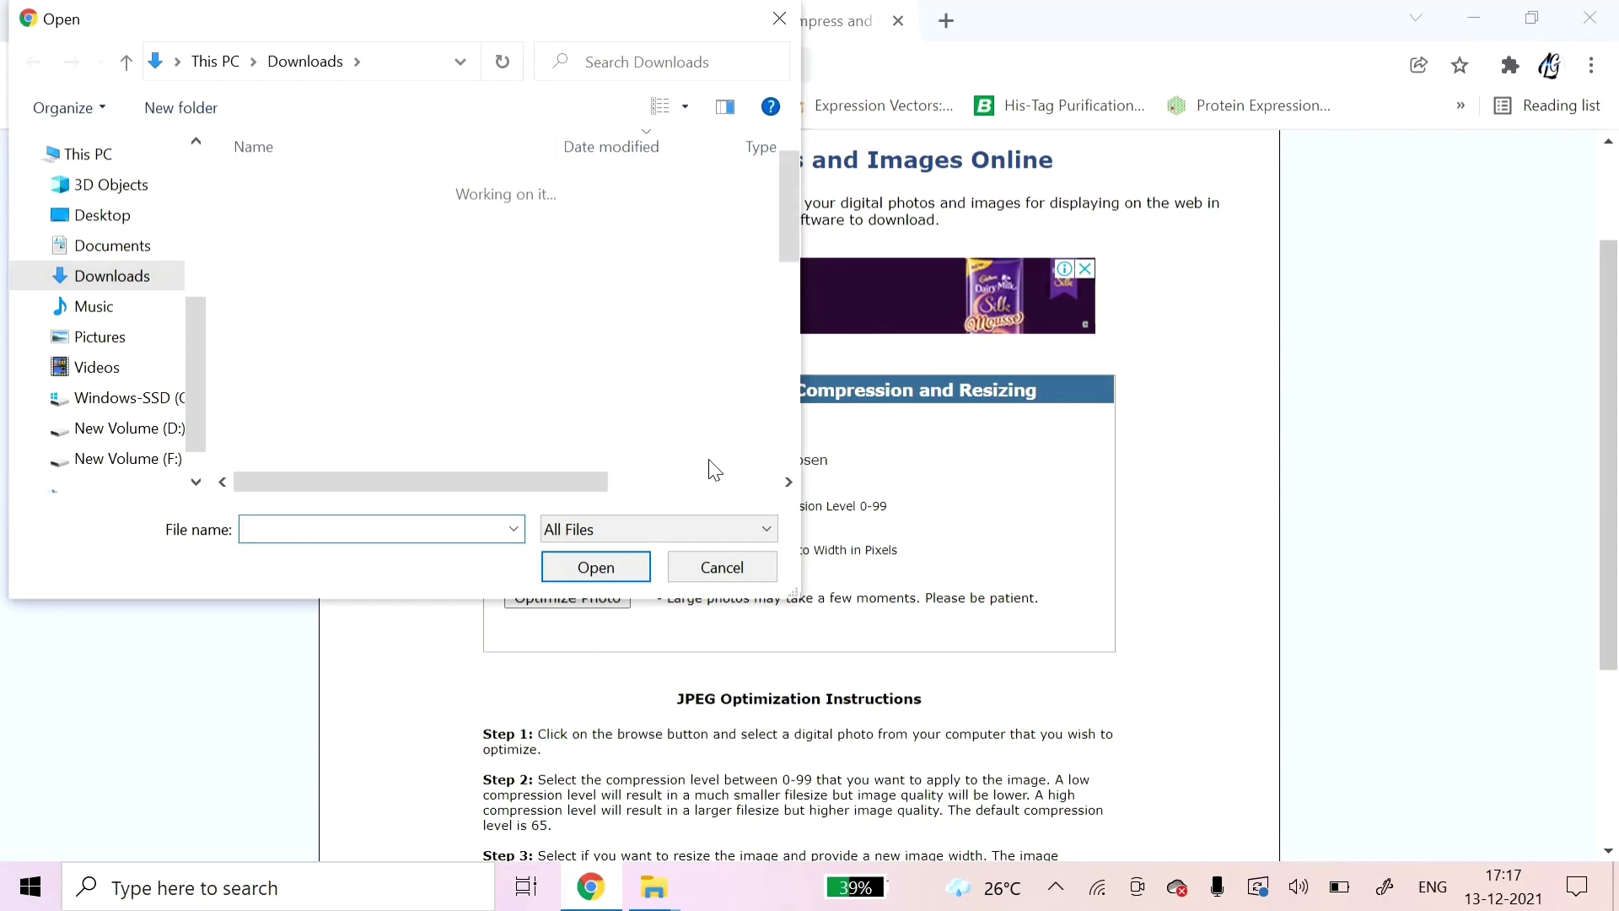
pyautogui.click(730, 575)
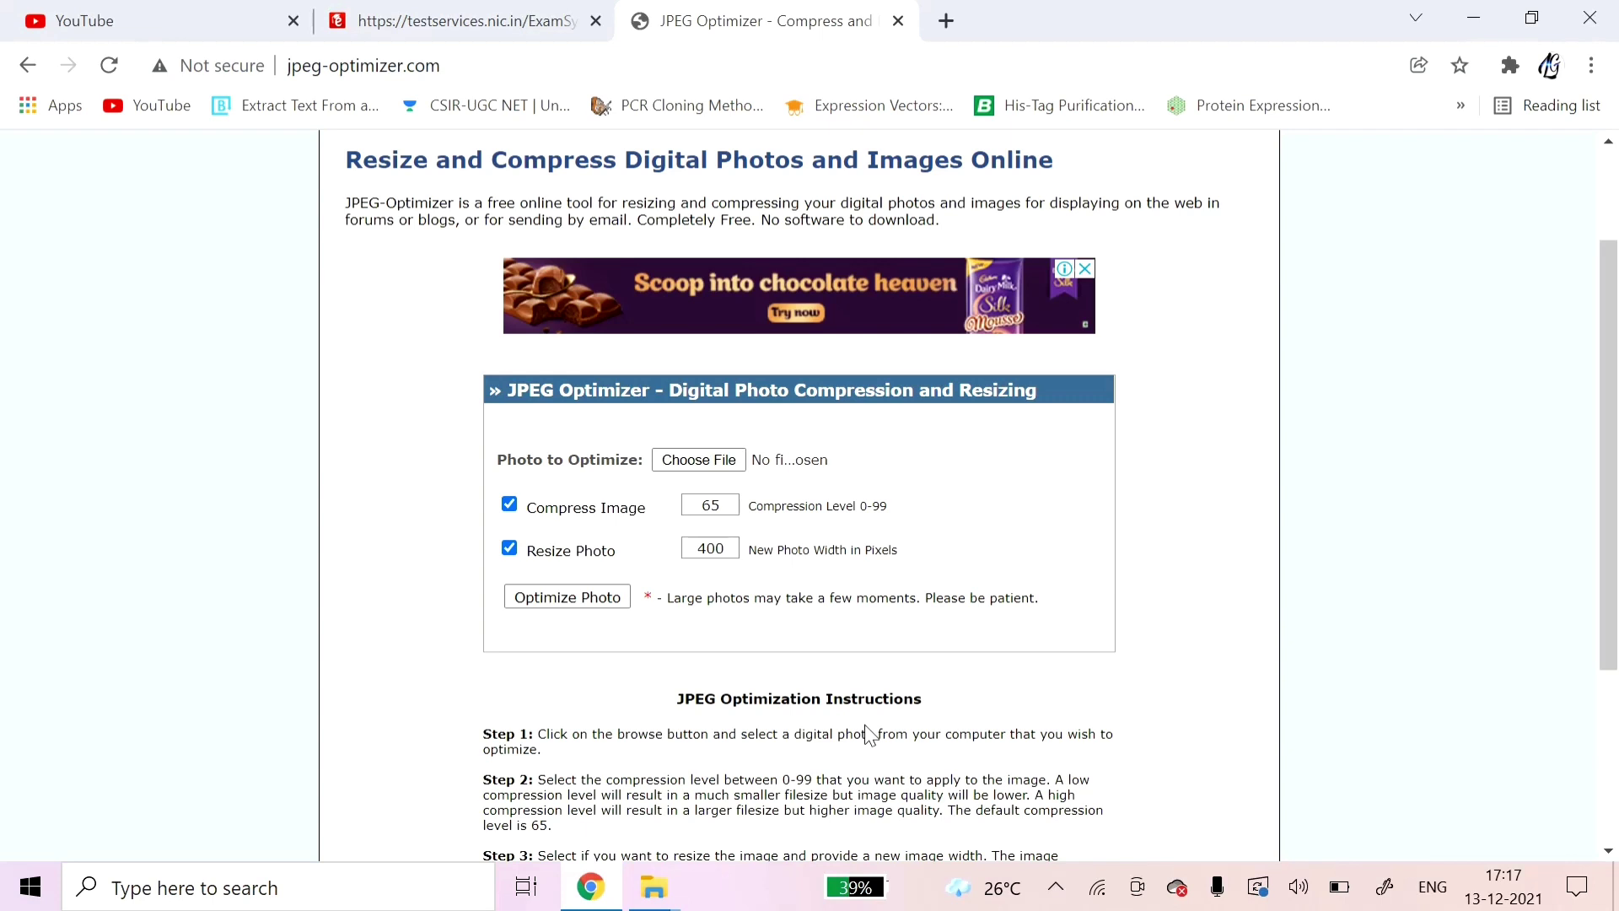
pyautogui.scroll(3, 759, 561)
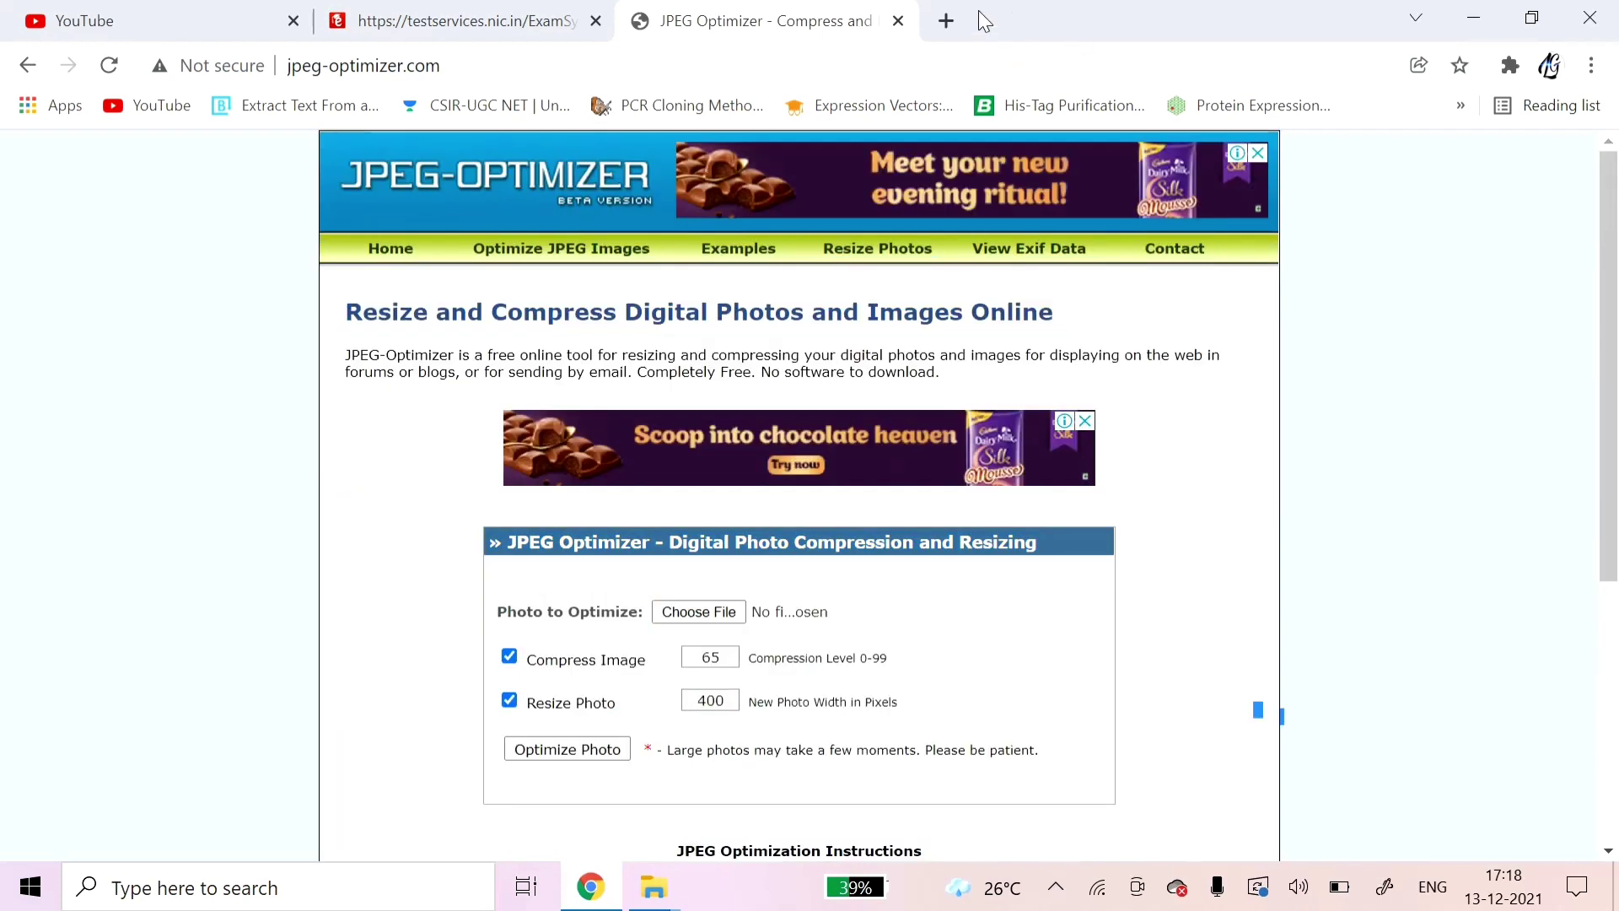
pyautogui.click(898, 21)
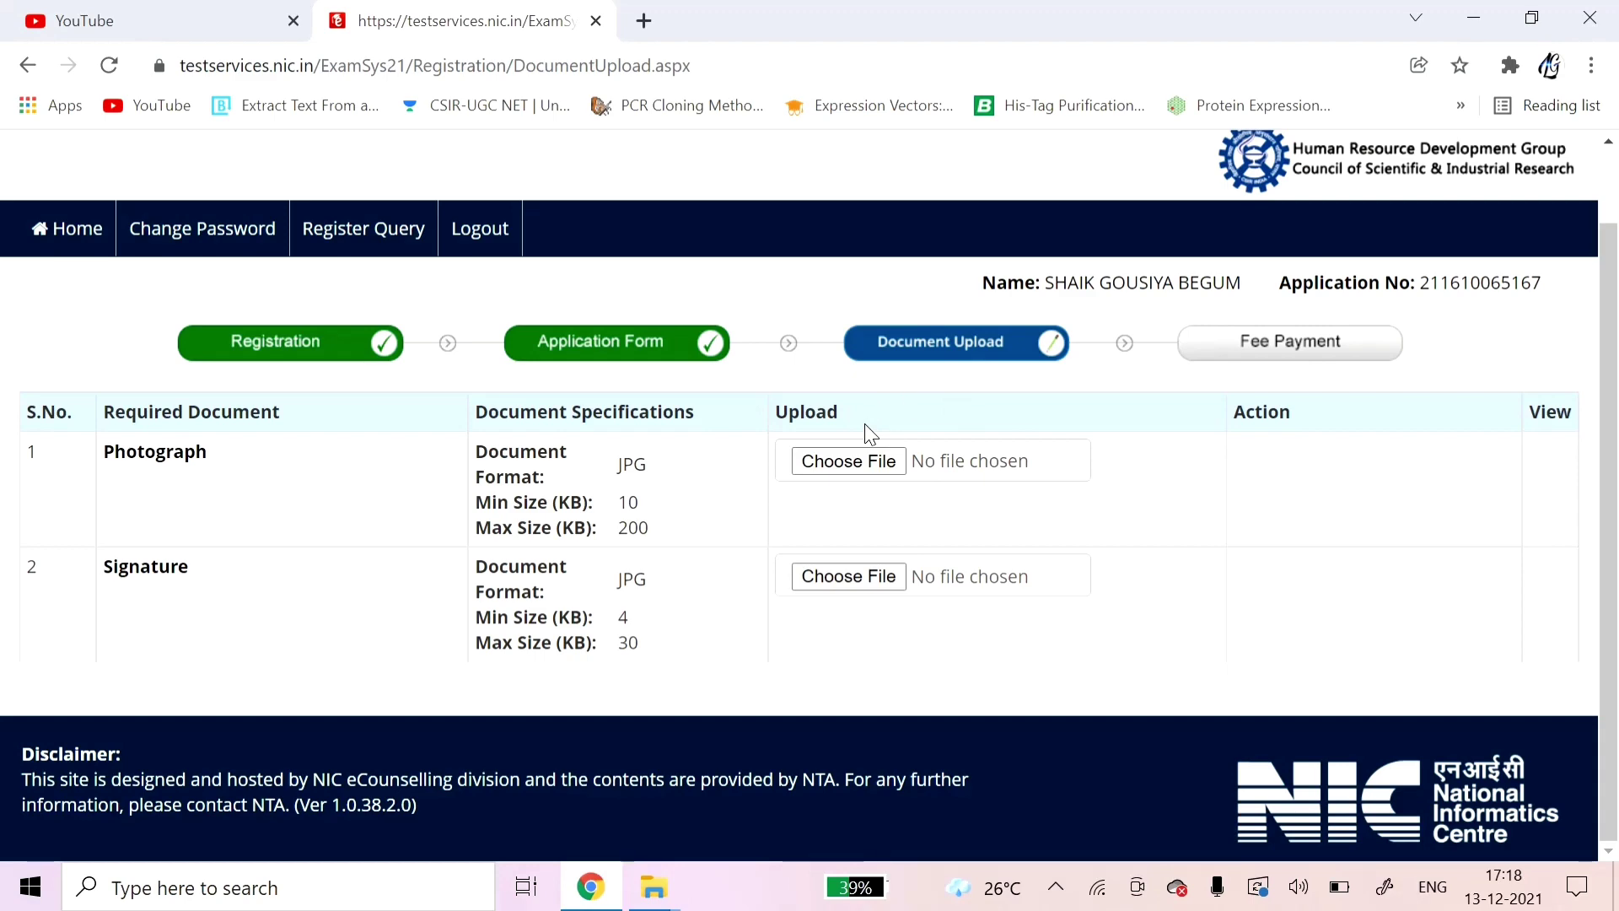
# Select the CamScanner portrait as the photograph in its original form, select certificates_33.jpg as the signature, and upload the photograph.
pyautogui.click(847, 472)
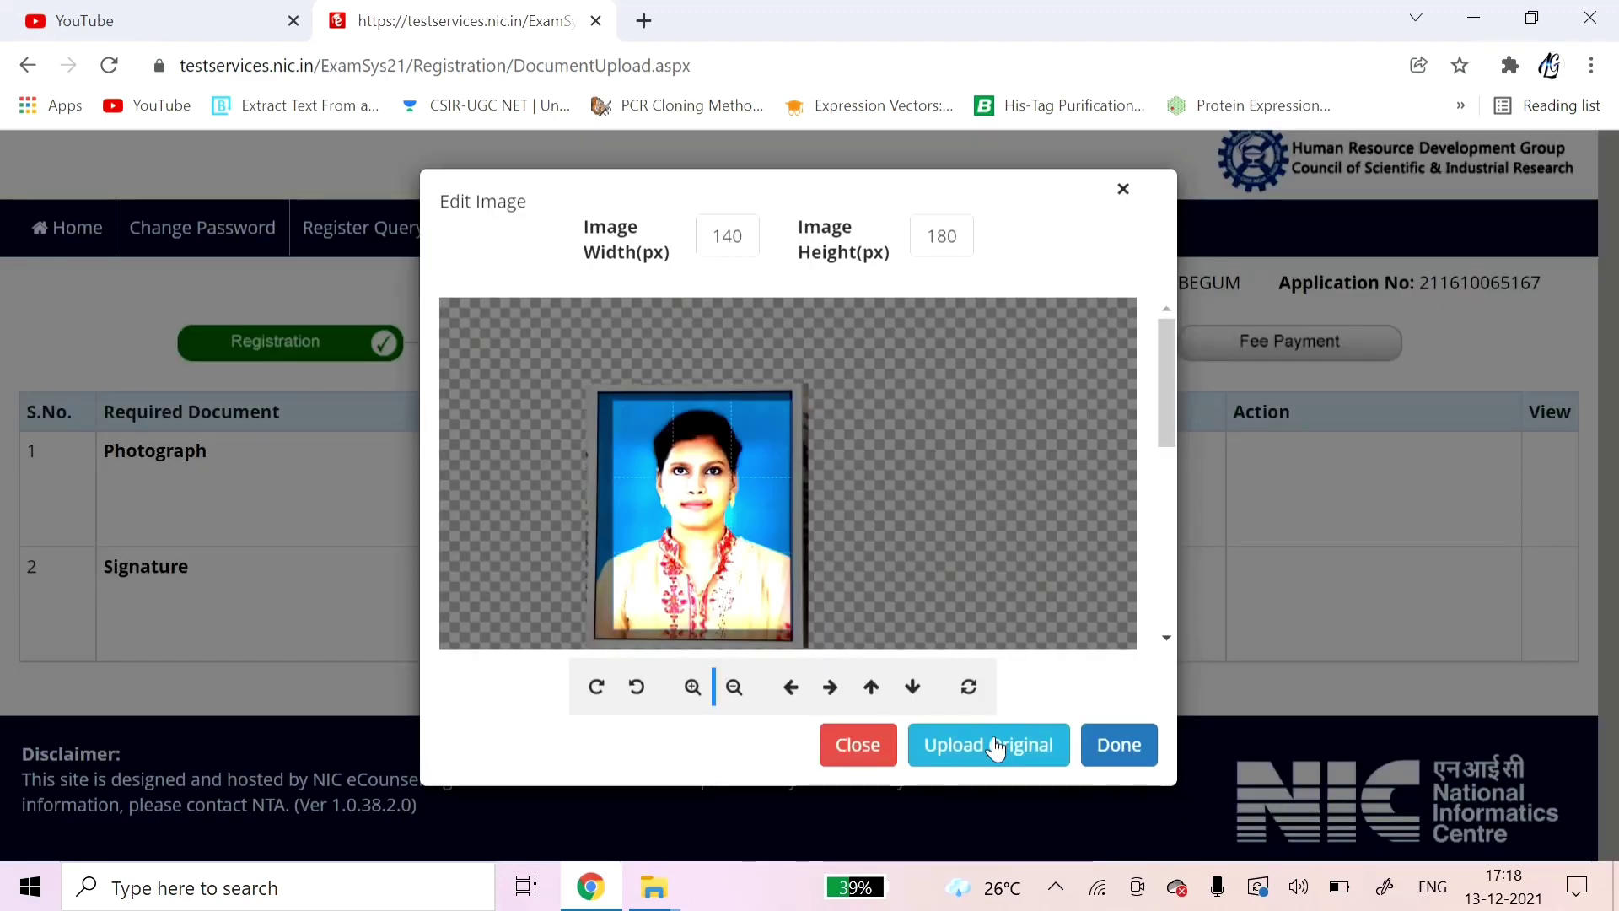
pyautogui.click(995, 743)
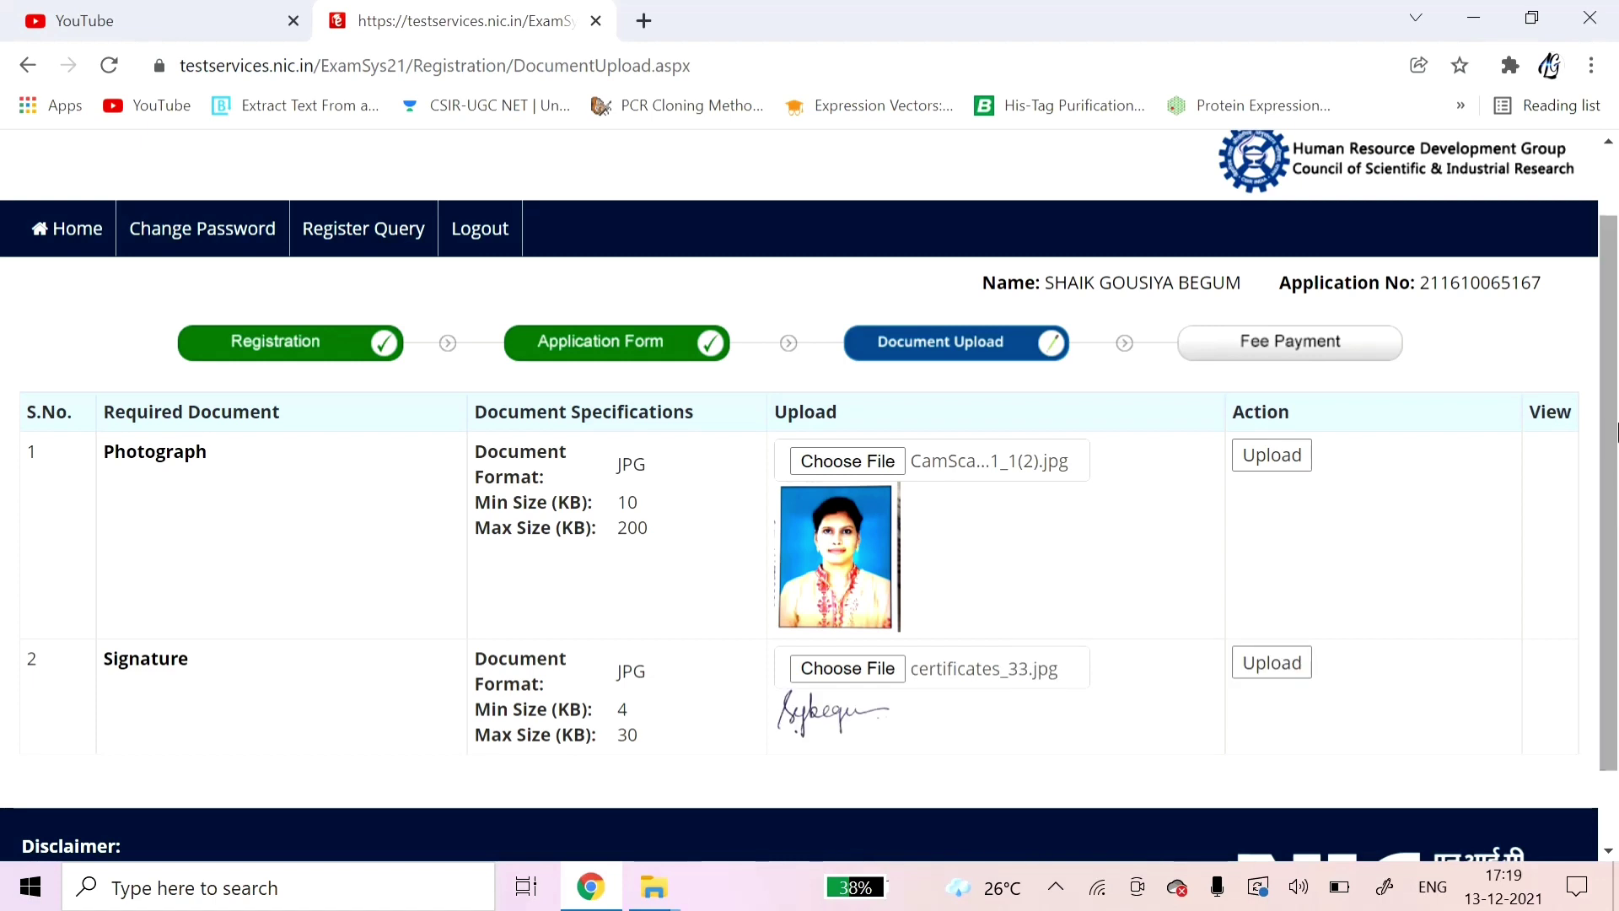
pyautogui.scroll(-2, 1616, 432)
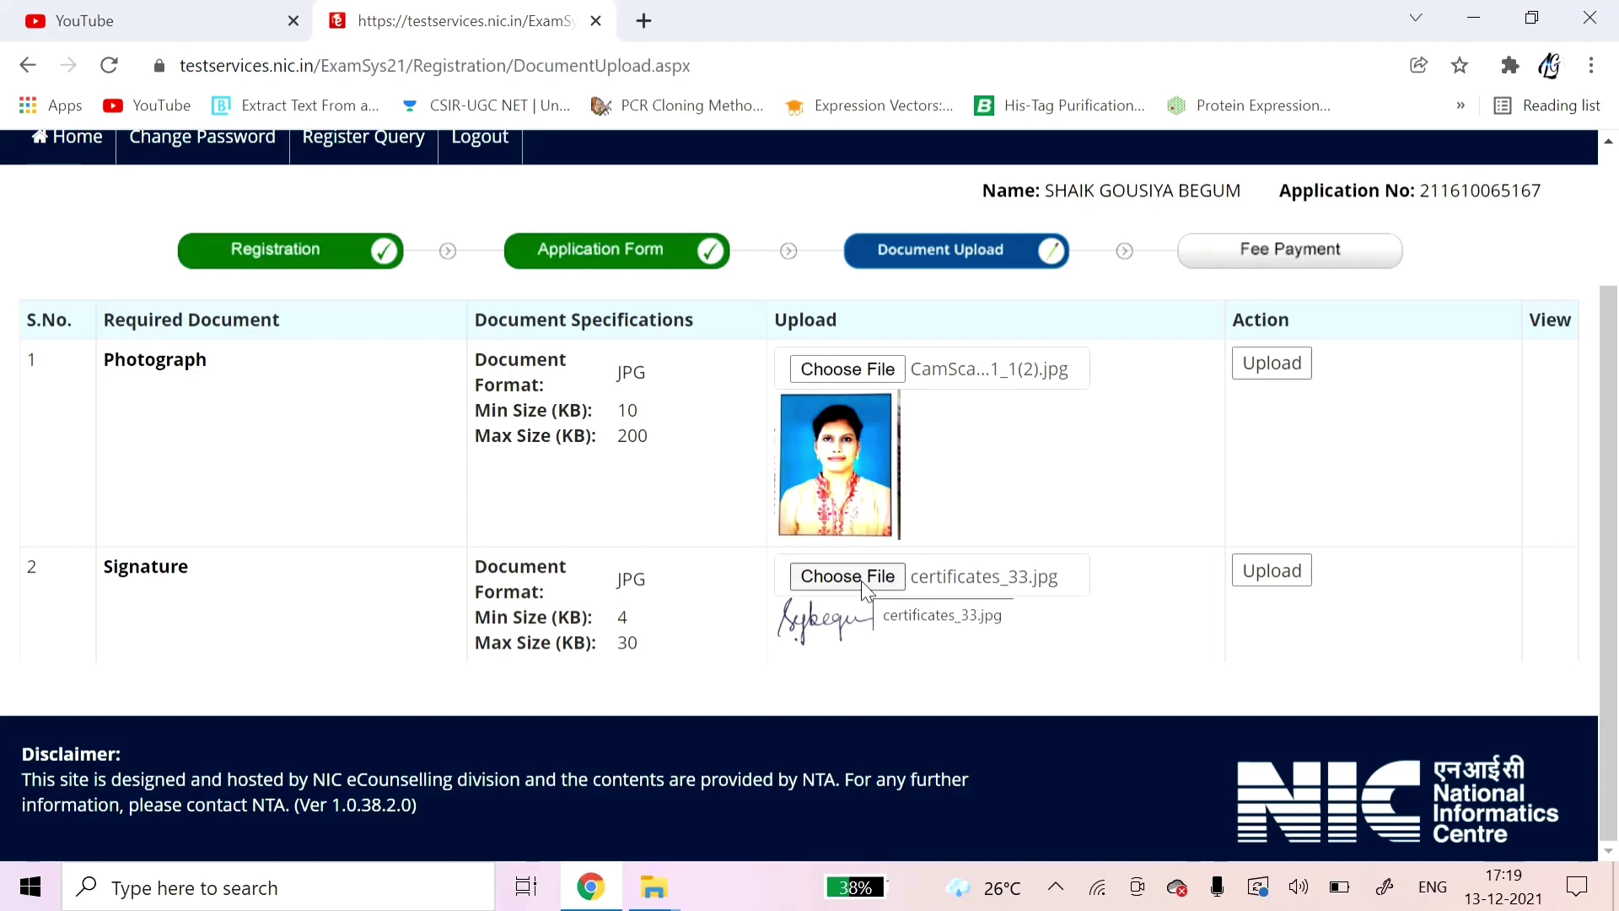
pyautogui.click(1289, 372)
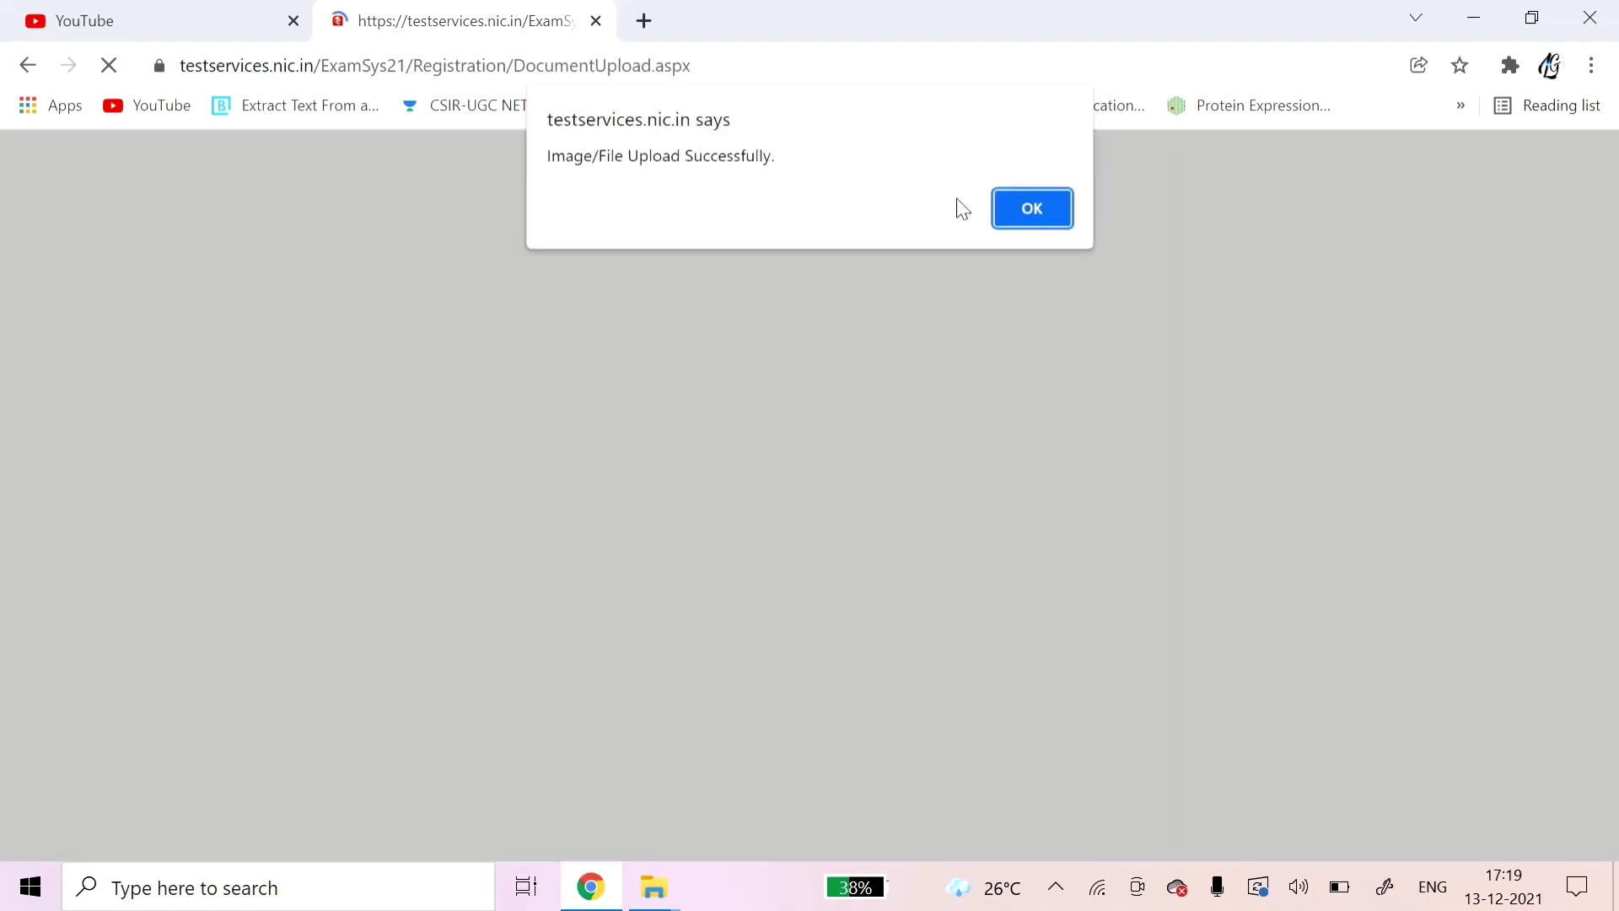
pyautogui.click(1068, 209)
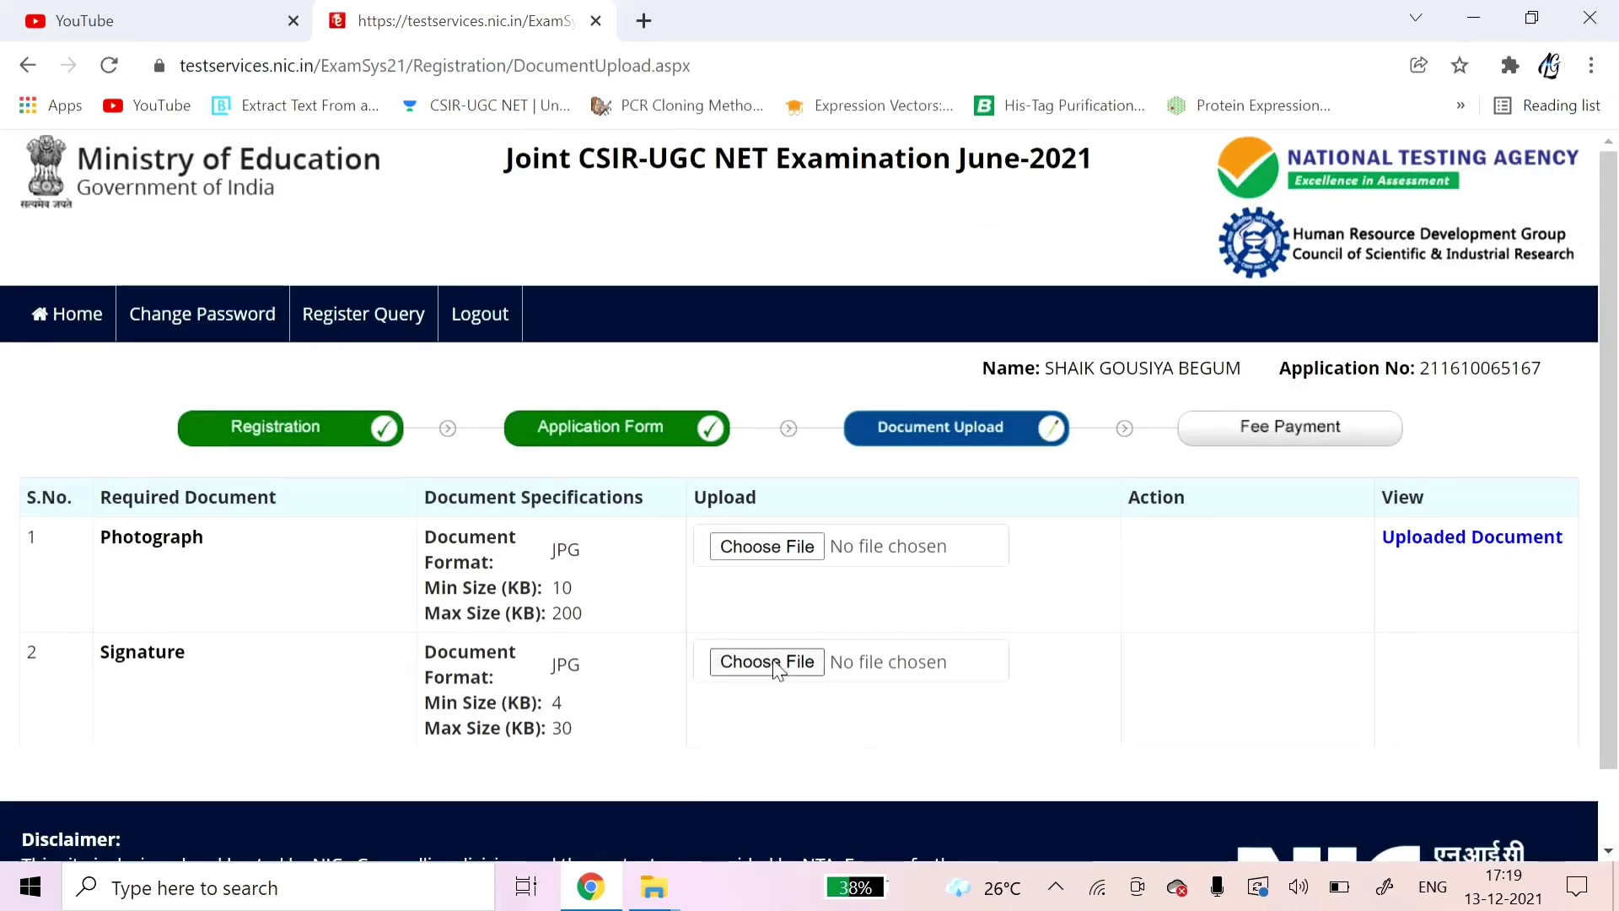
# Upload the signature image and preview the uploaded photograph document.
pyautogui.click(1167, 657)
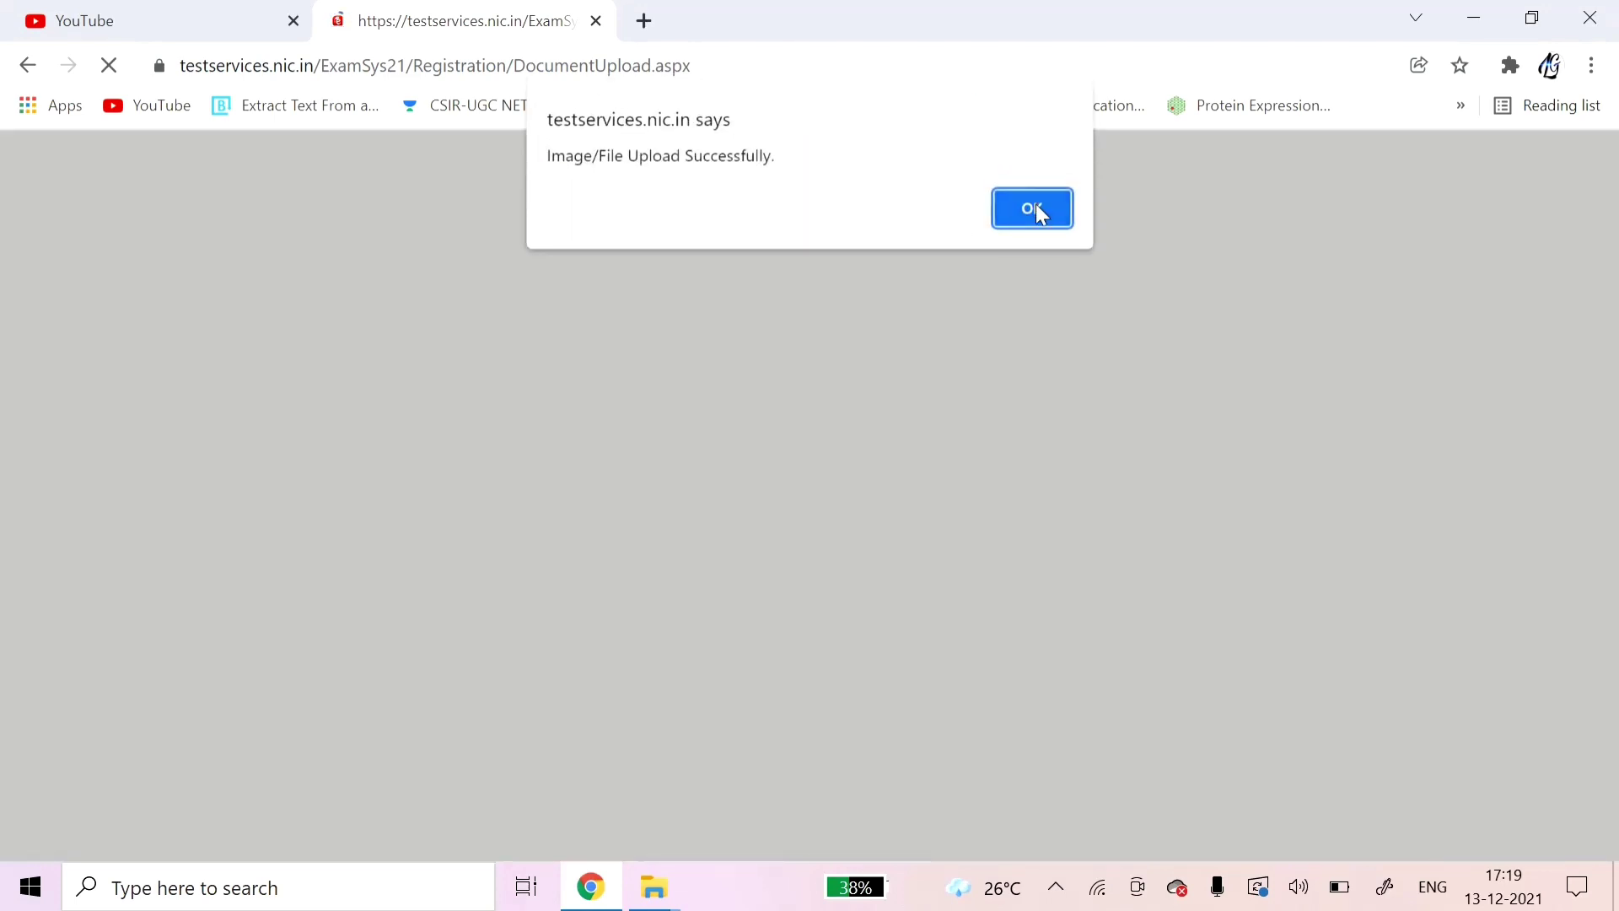
pyautogui.click(1037, 209)
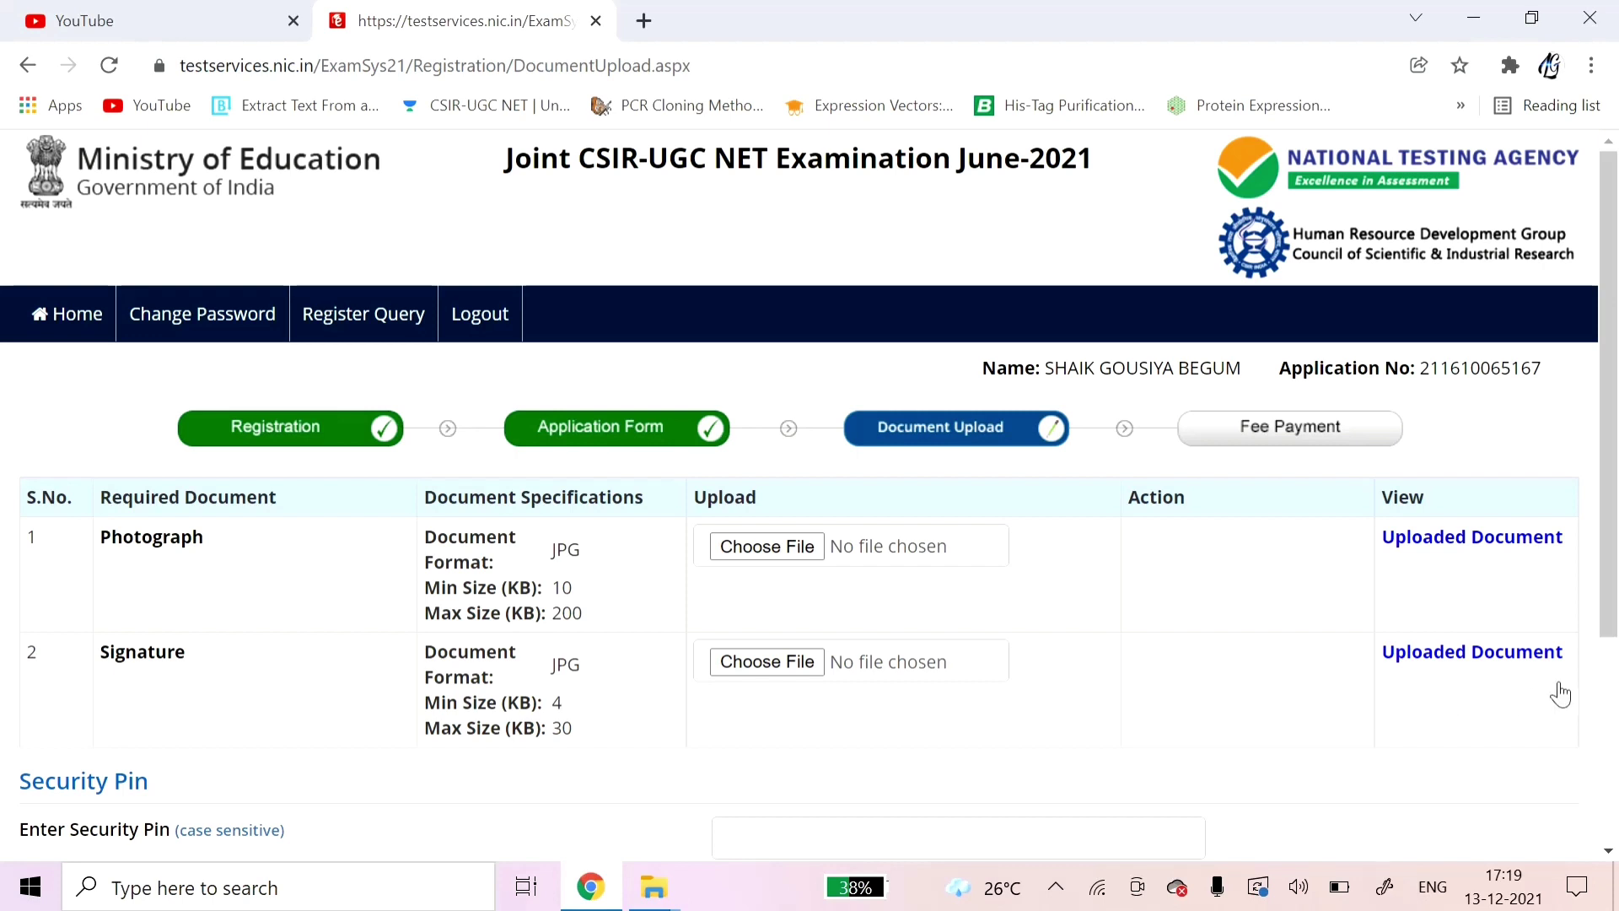
pyautogui.click(1476, 540)
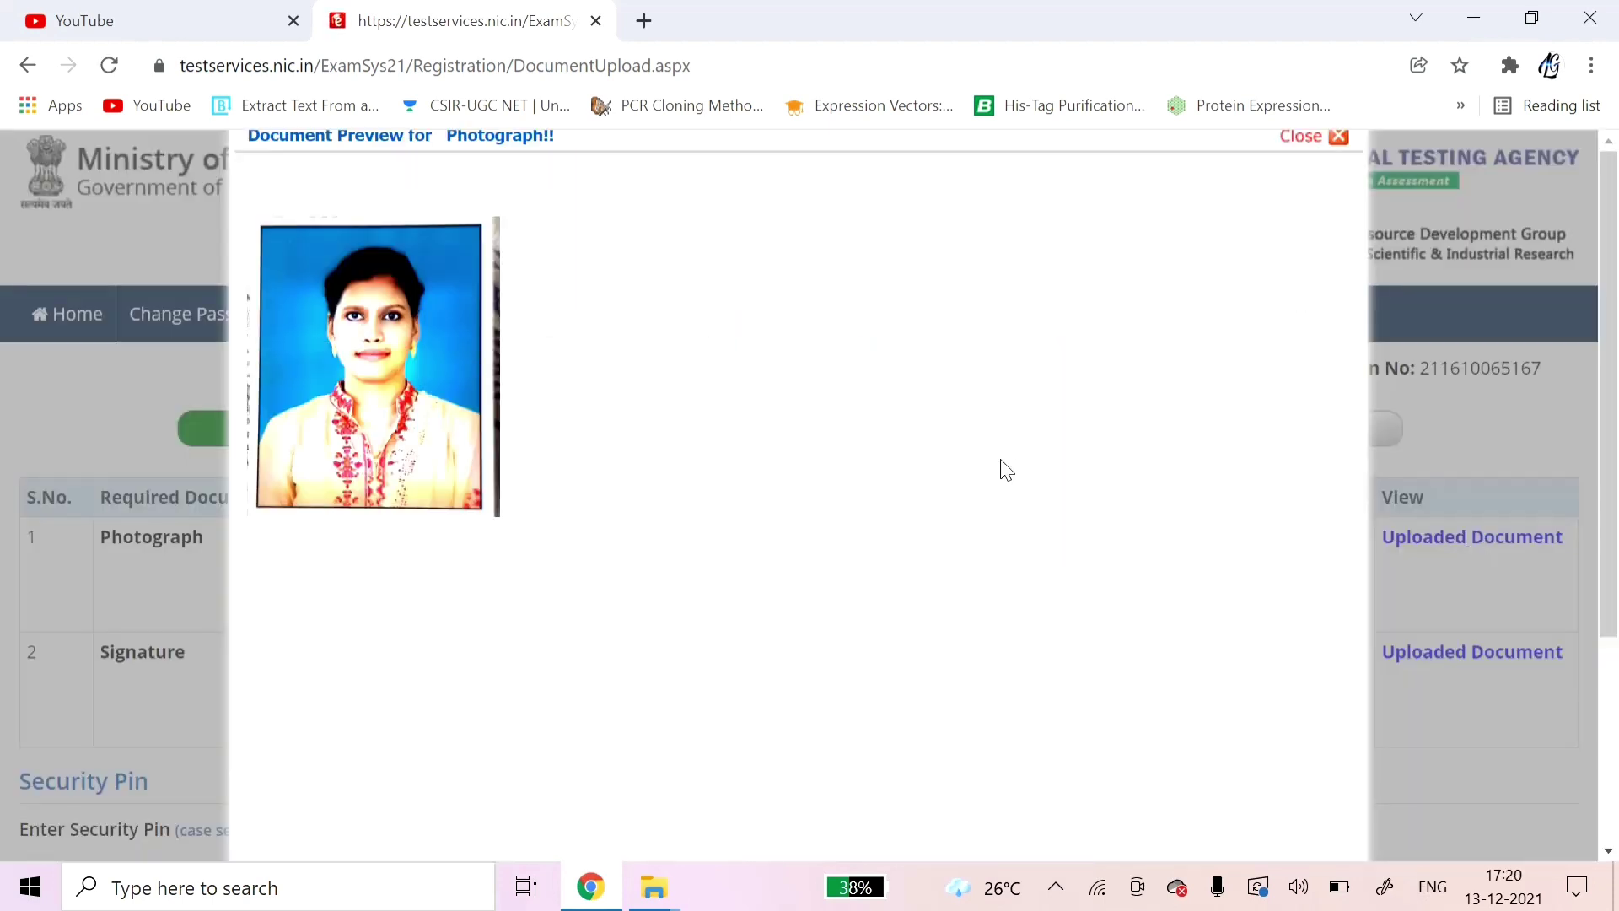
pyautogui.click(1340, 140)
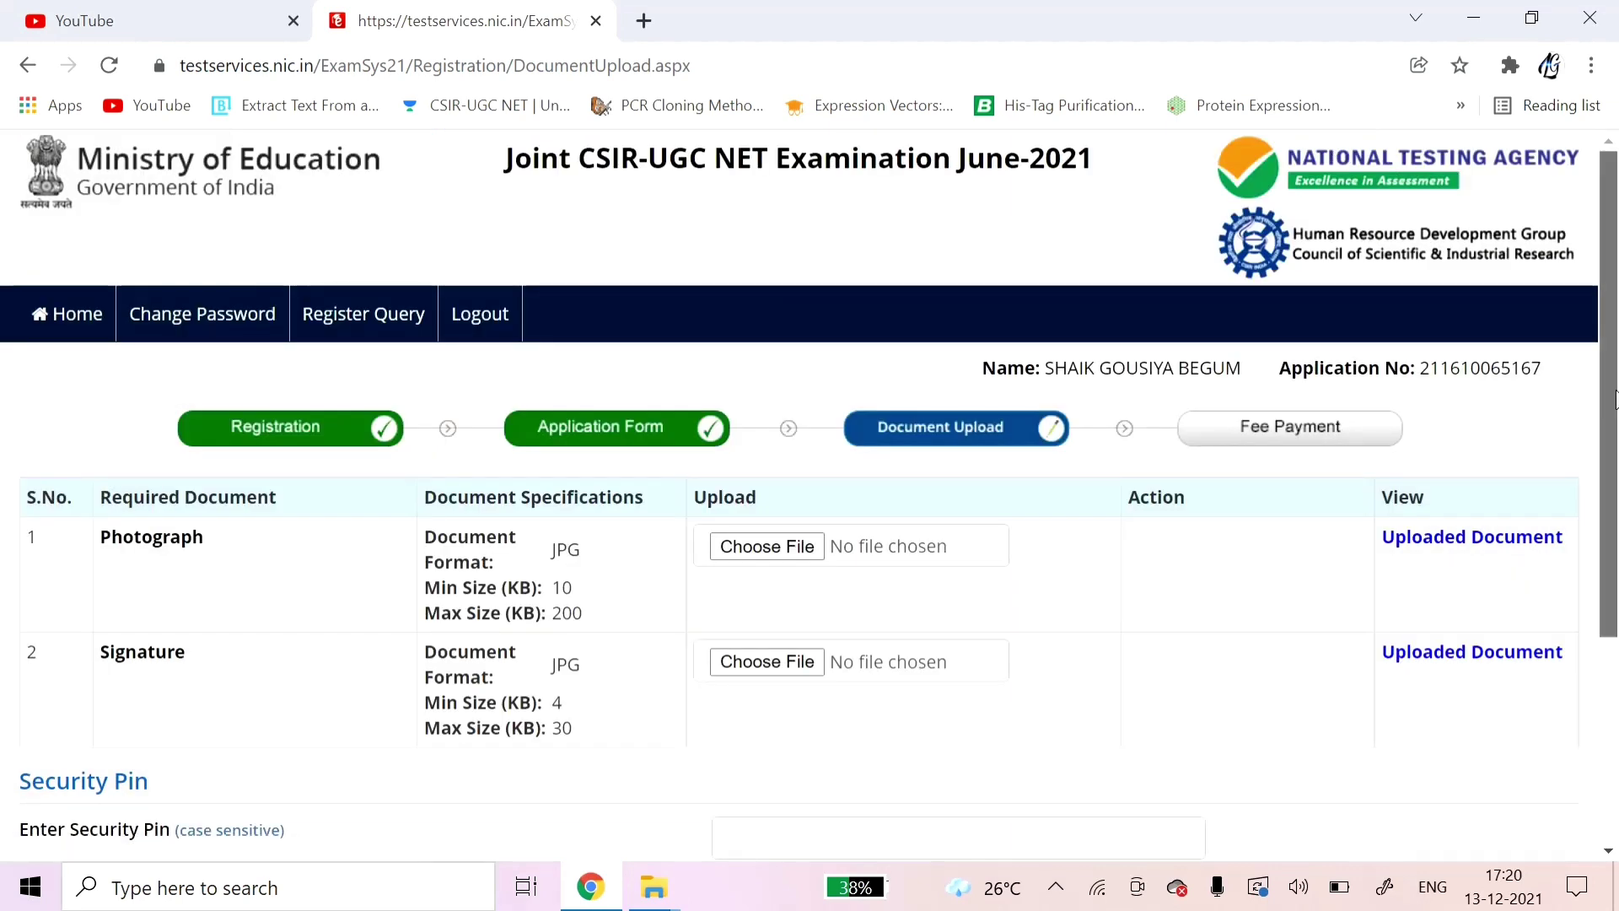
# Enter the displayed Security Pin and make the final submission of the document form.
pyautogui.scroll(-3, 1613, 428)
pyautogui.click(944, 528)
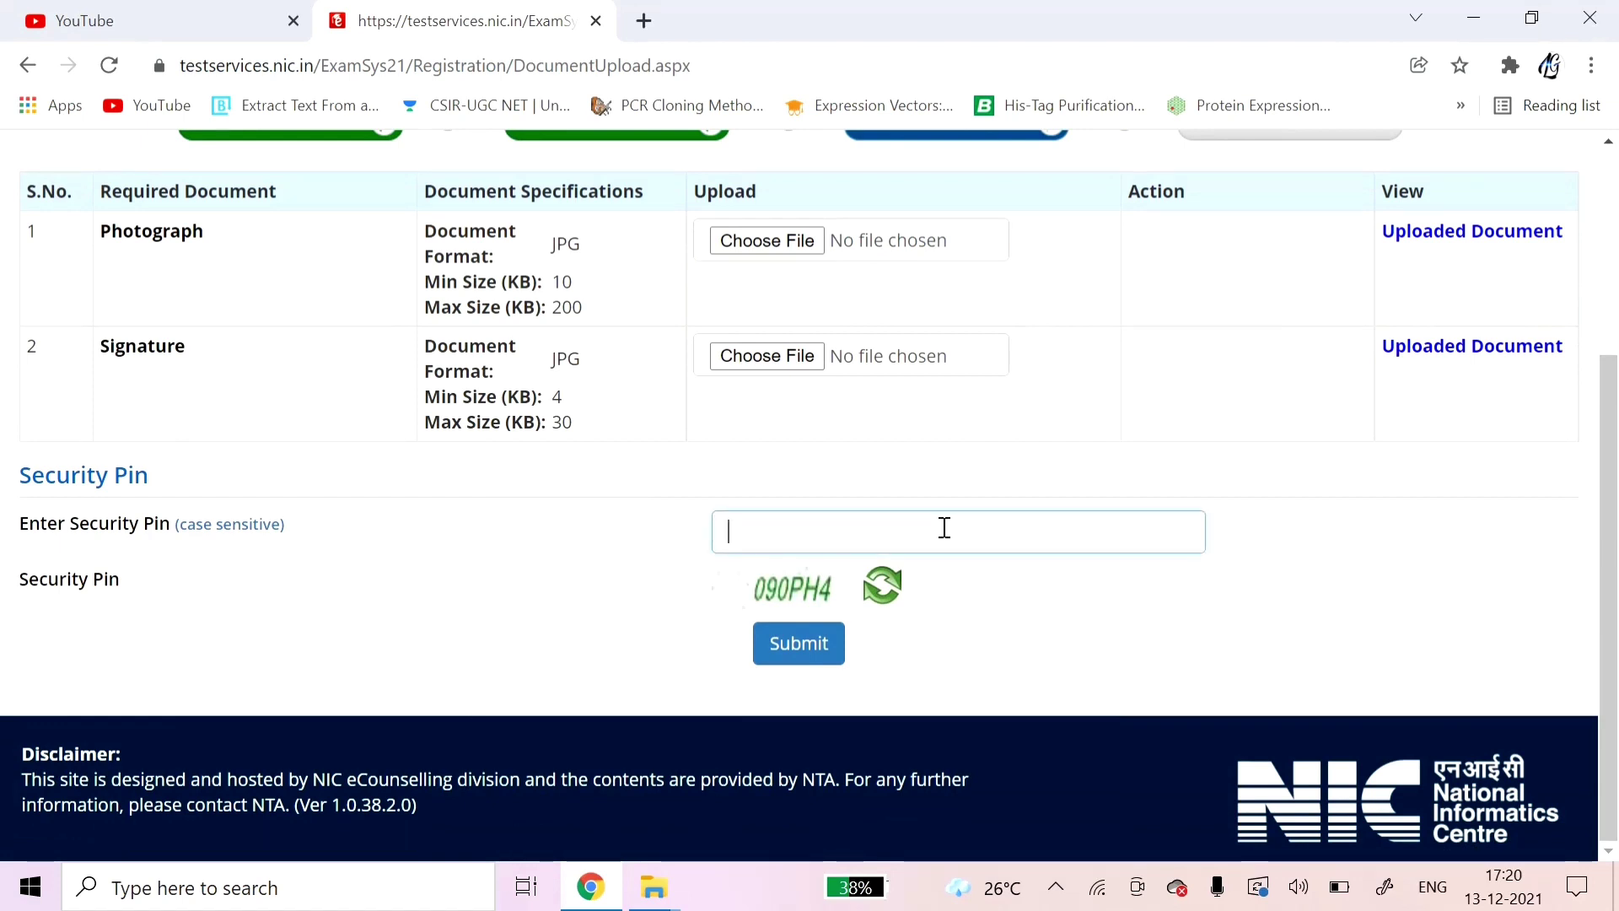
pyautogui.write('090')
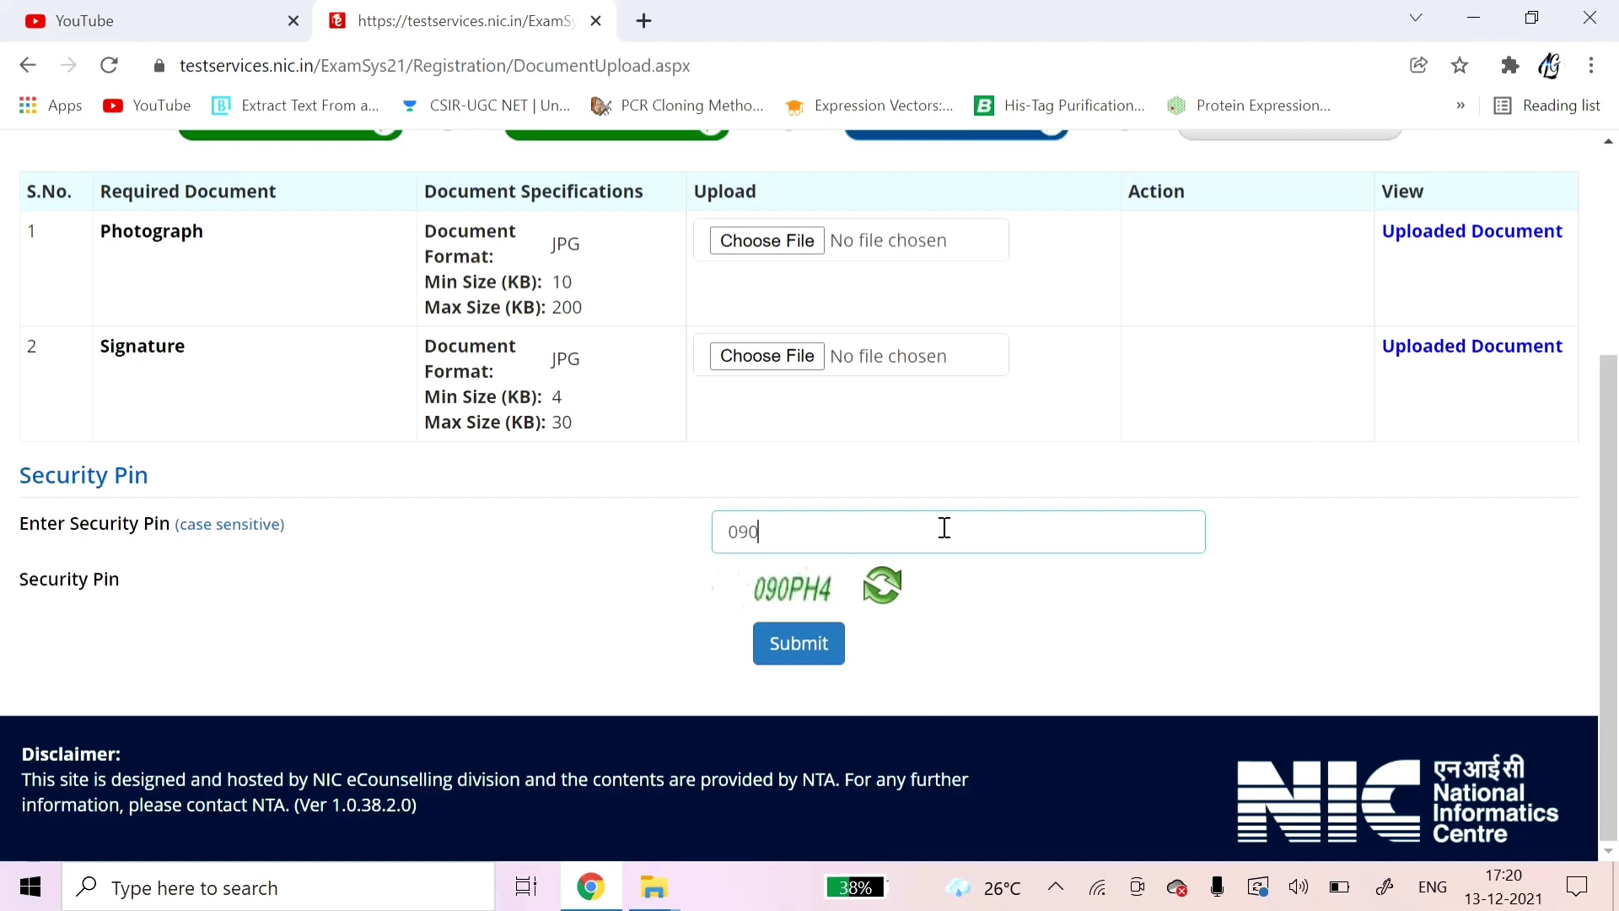
pyautogui.write('PH4')
pyautogui.click(794, 647)
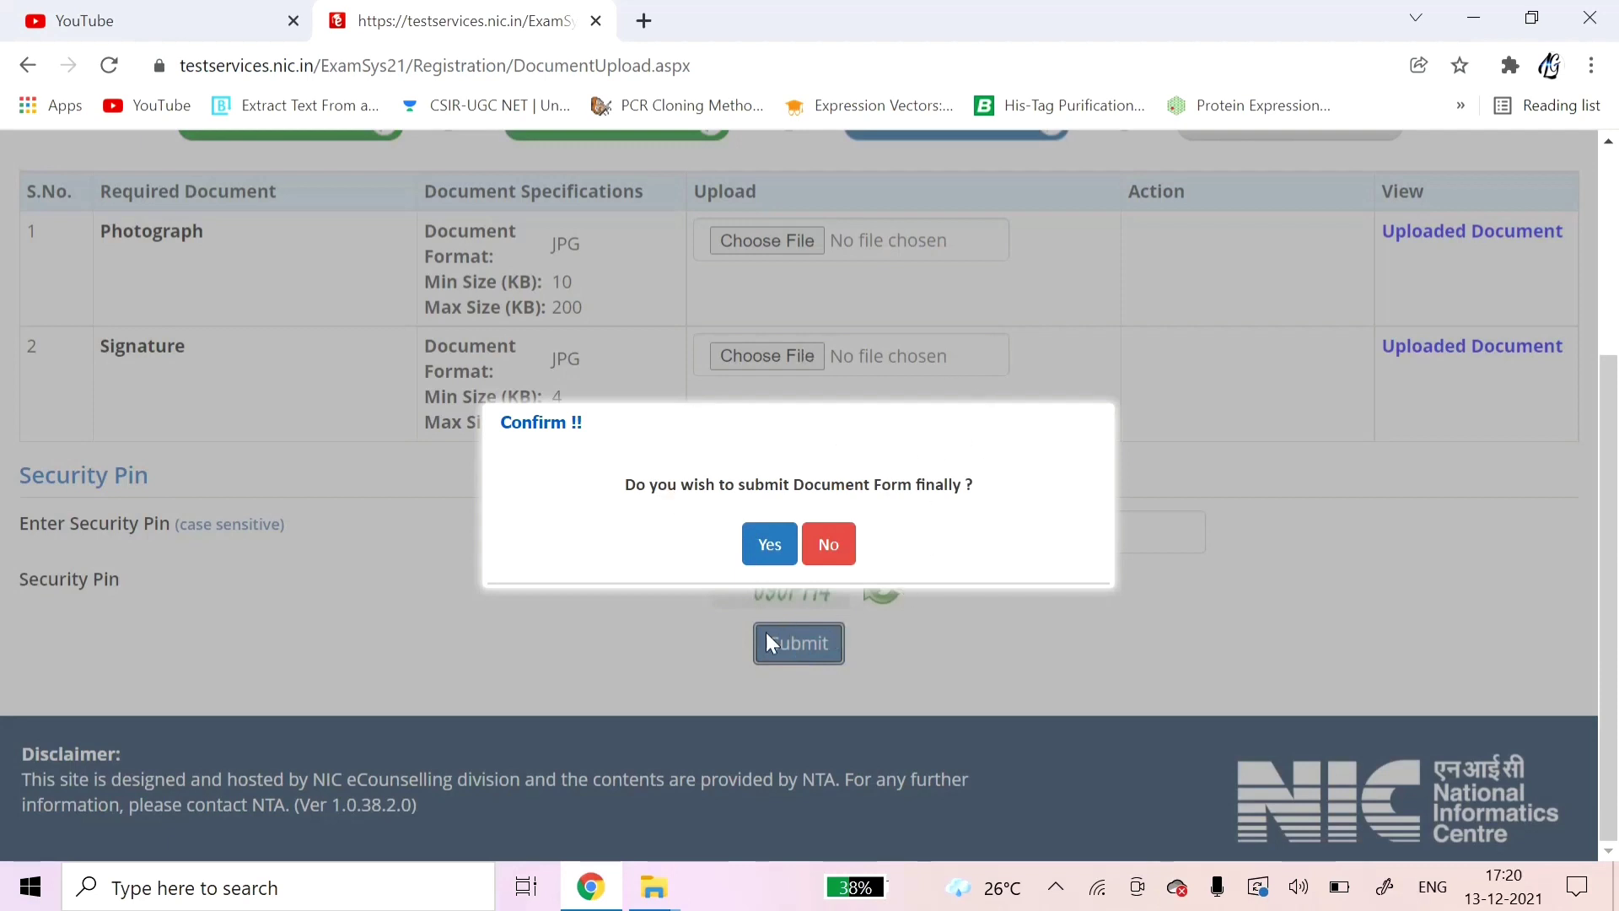
pyautogui.click(768, 548)
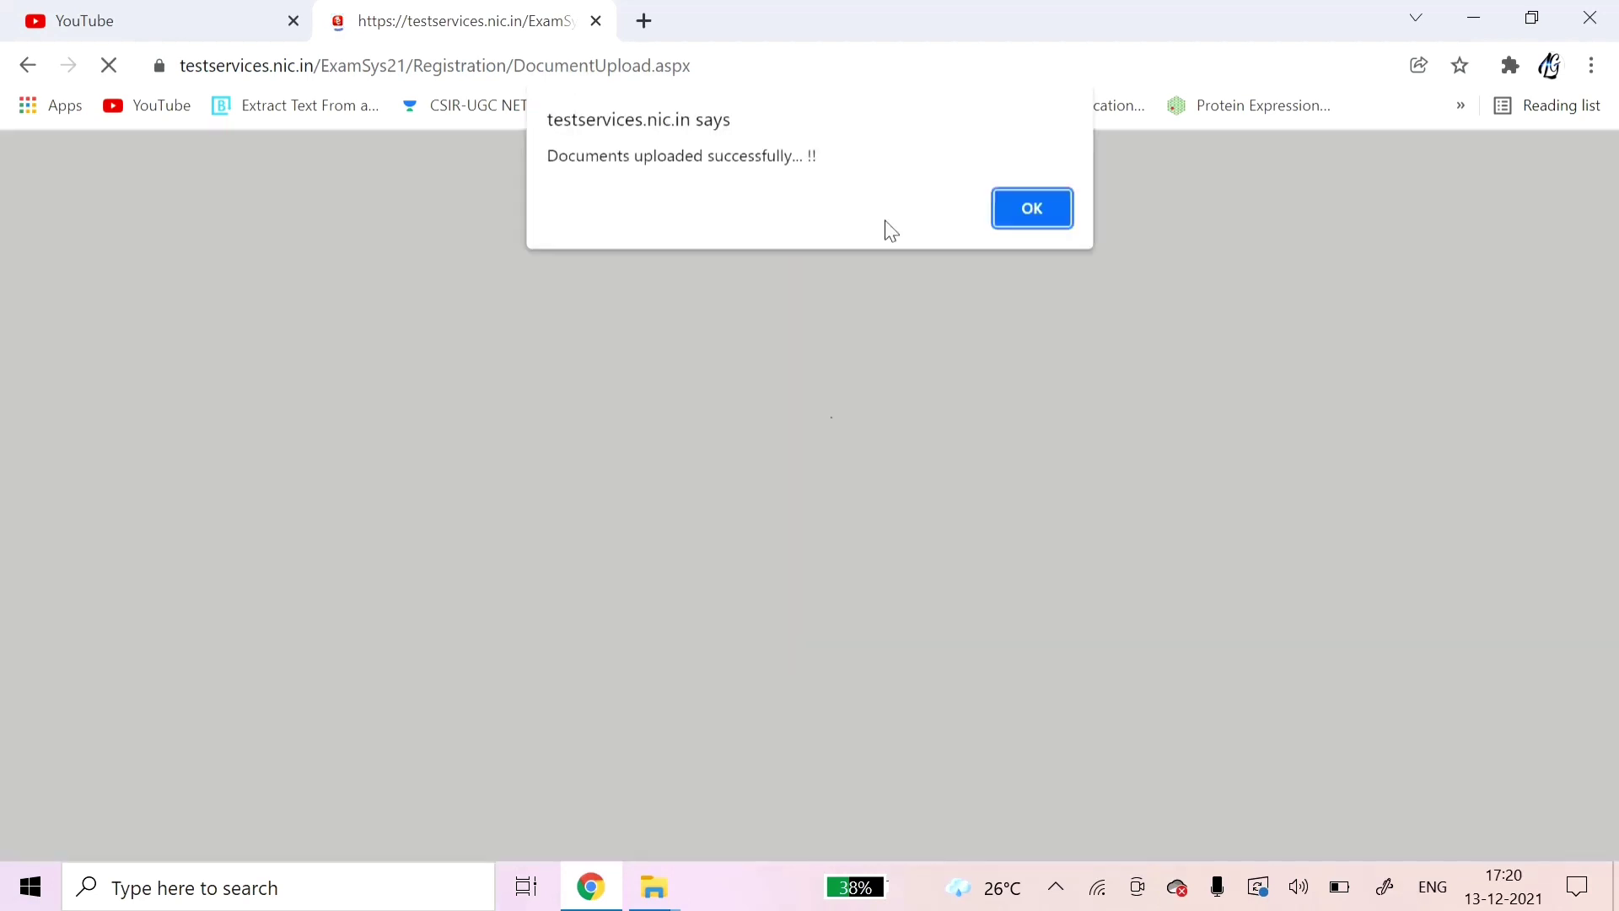
pyautogui.click(1014, 205)
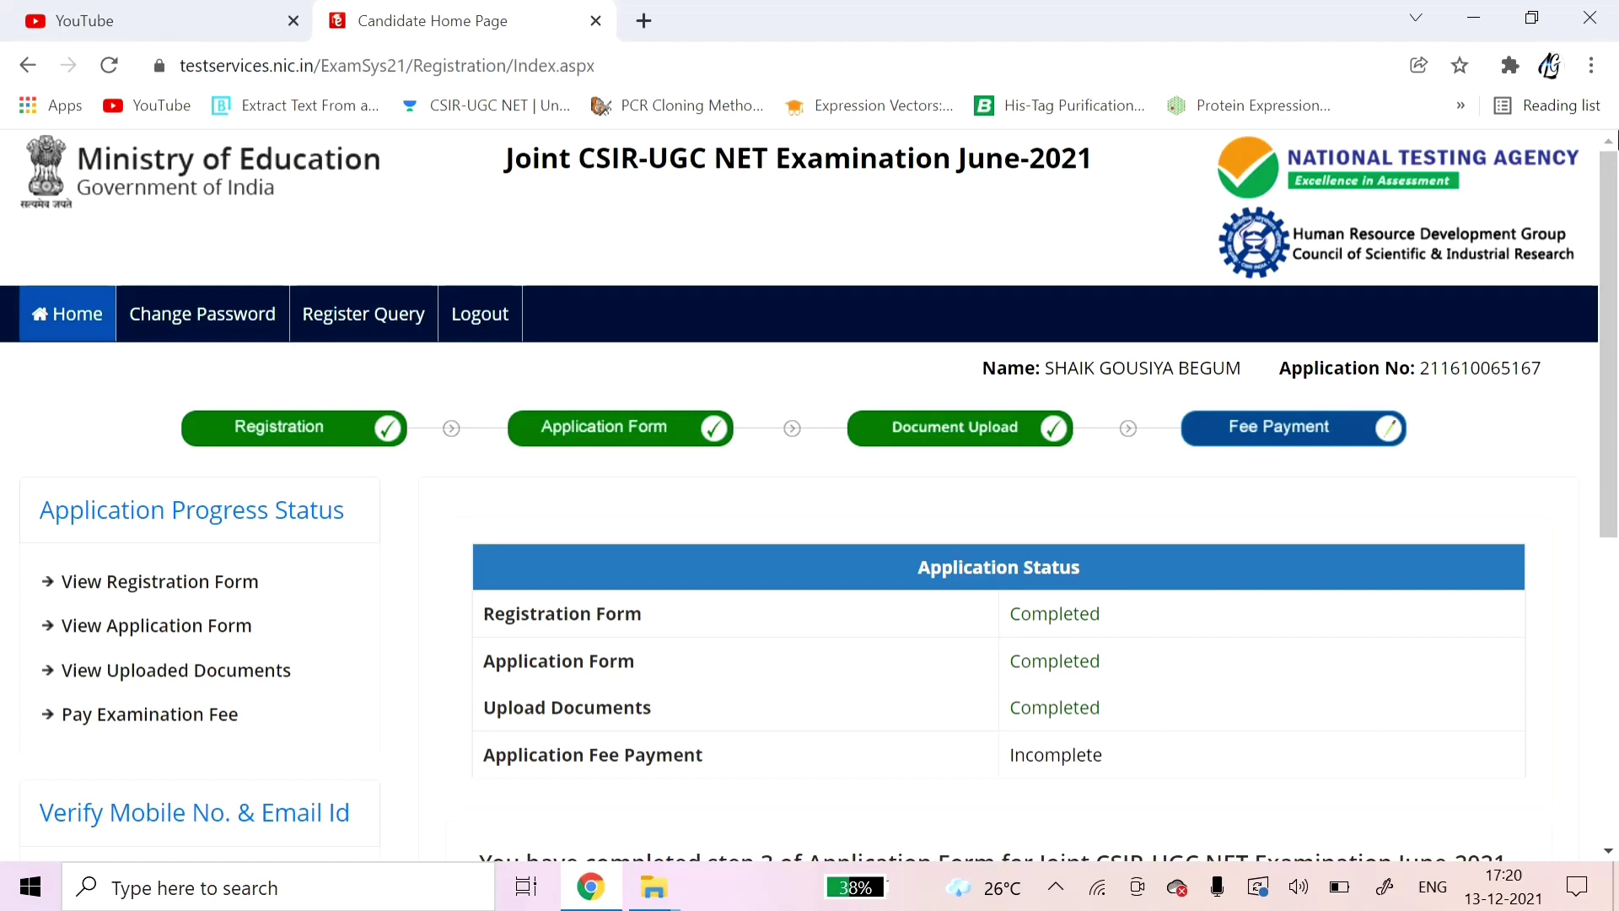
# Proceed to paying the Rs. 1000 examination fee and select Online Payment as the mode of payment.
pyautogui.scroll(-7, 1265, 670)
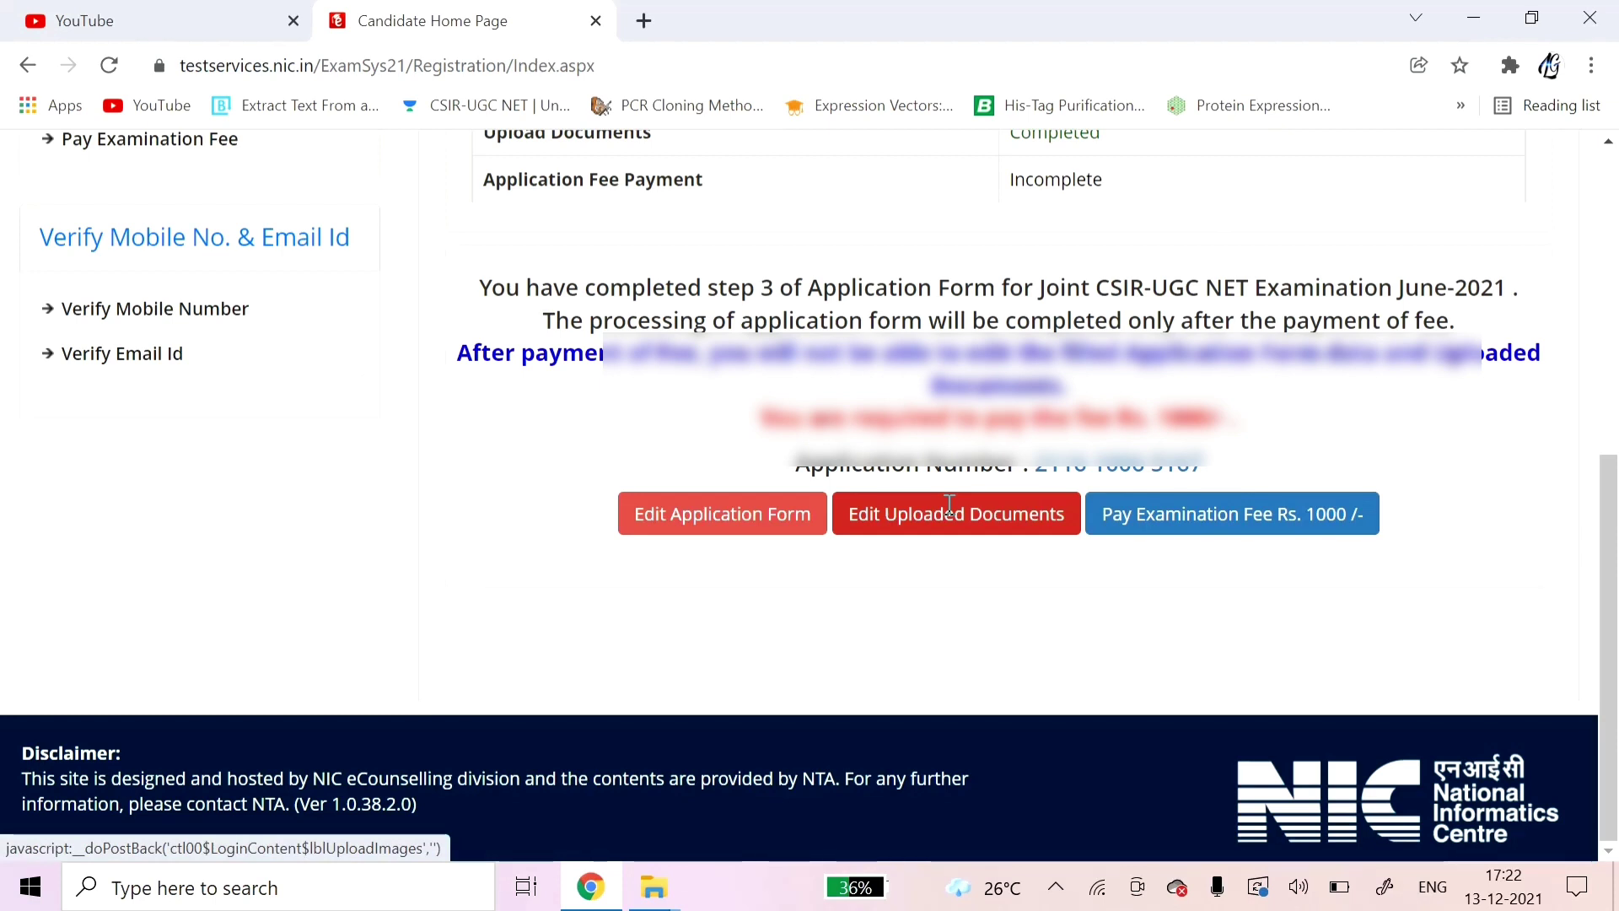
pyautogui.click(1144, 528)
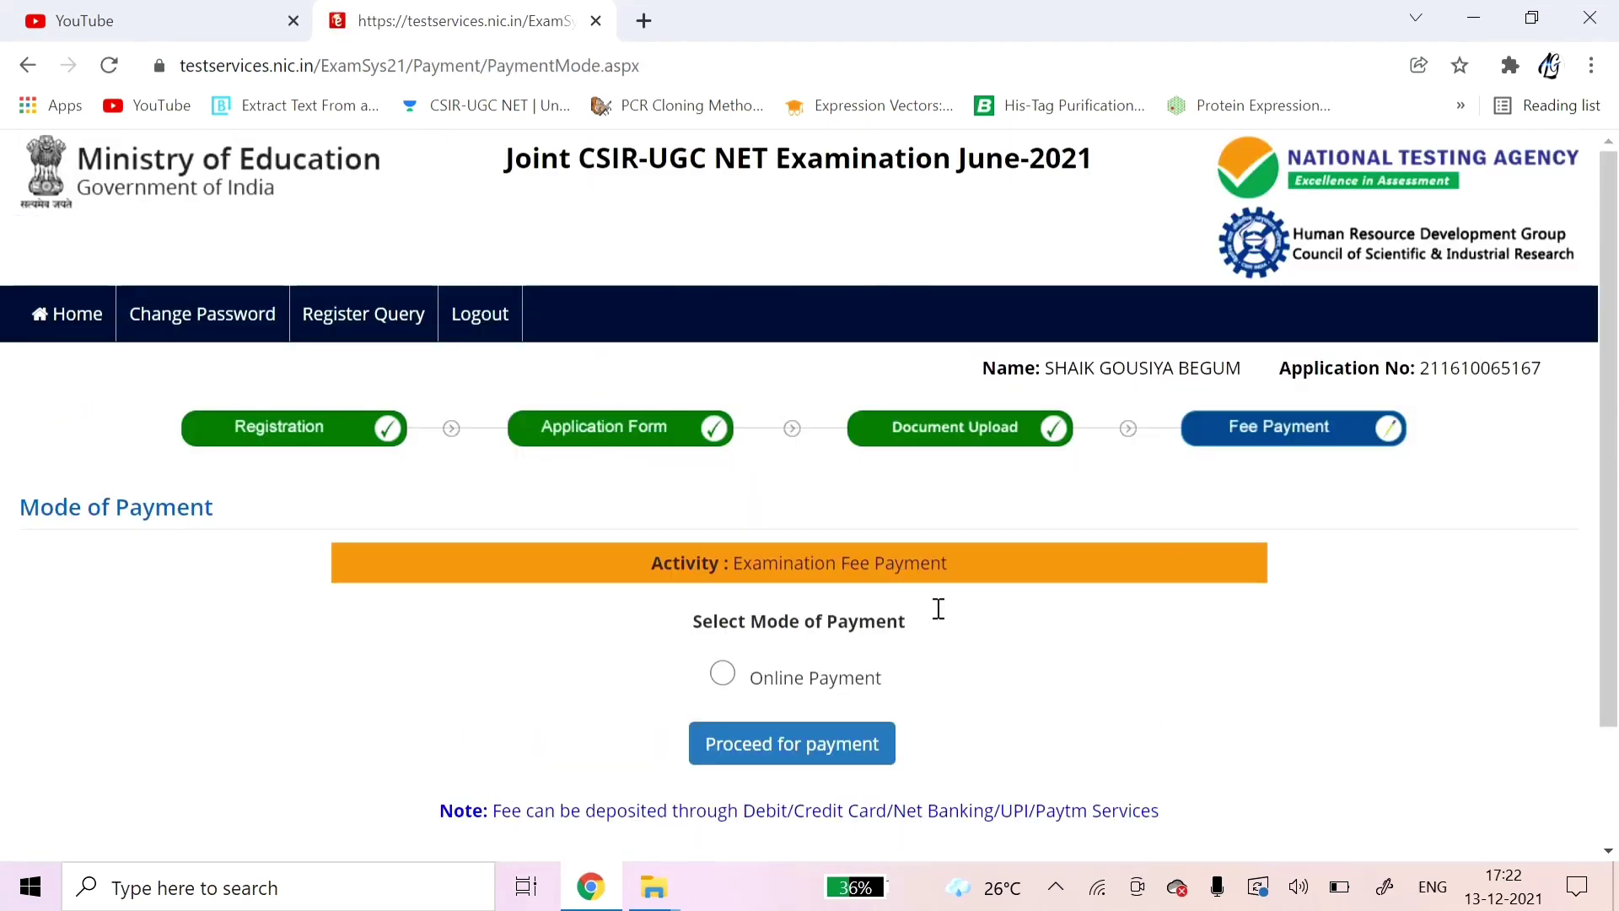
pyautogui.scroll(-2, 1297, 666)
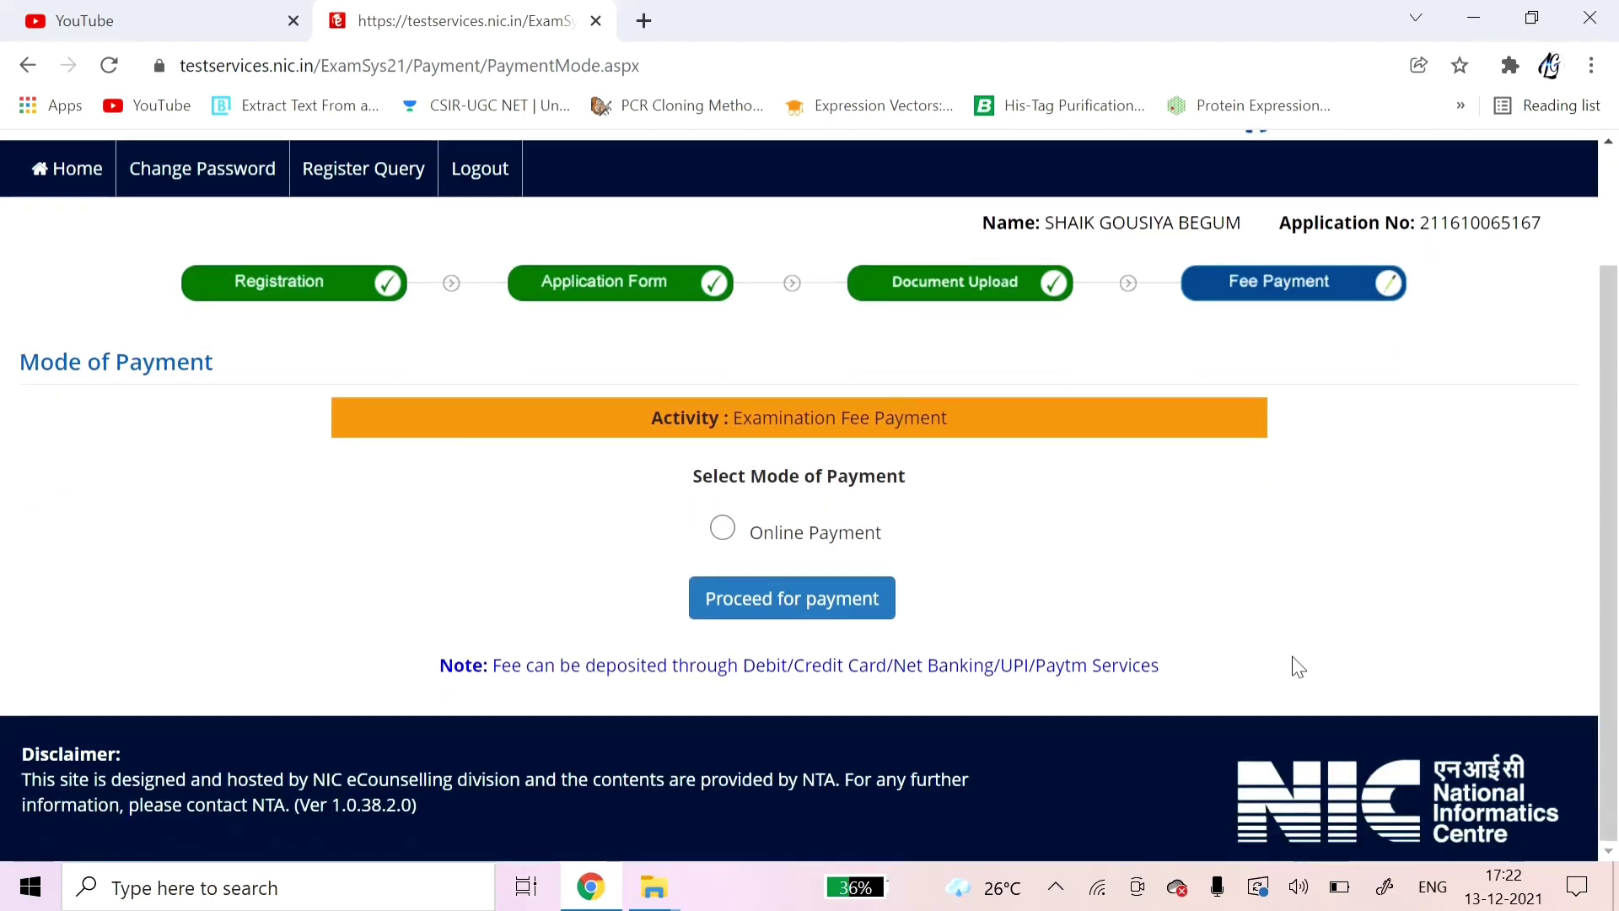
pyautogui.click(721, 529)
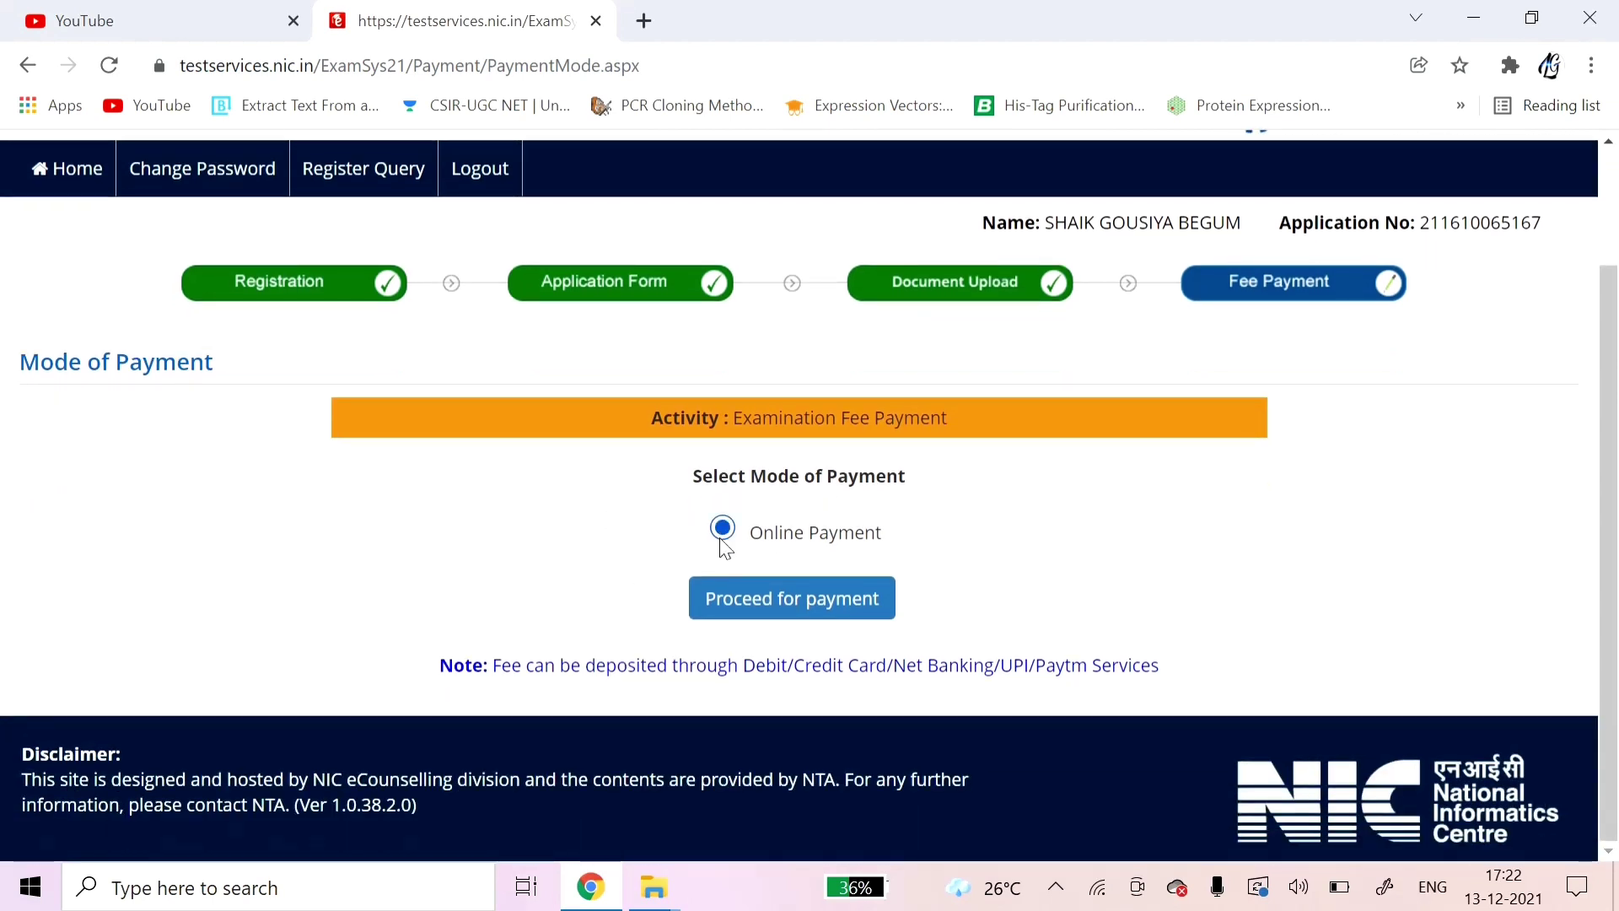
# Confirm going for the examination fee payment, choose SBI MOPS as the payment provider, and proceed for payment.
pyautogui.click(769, 606)
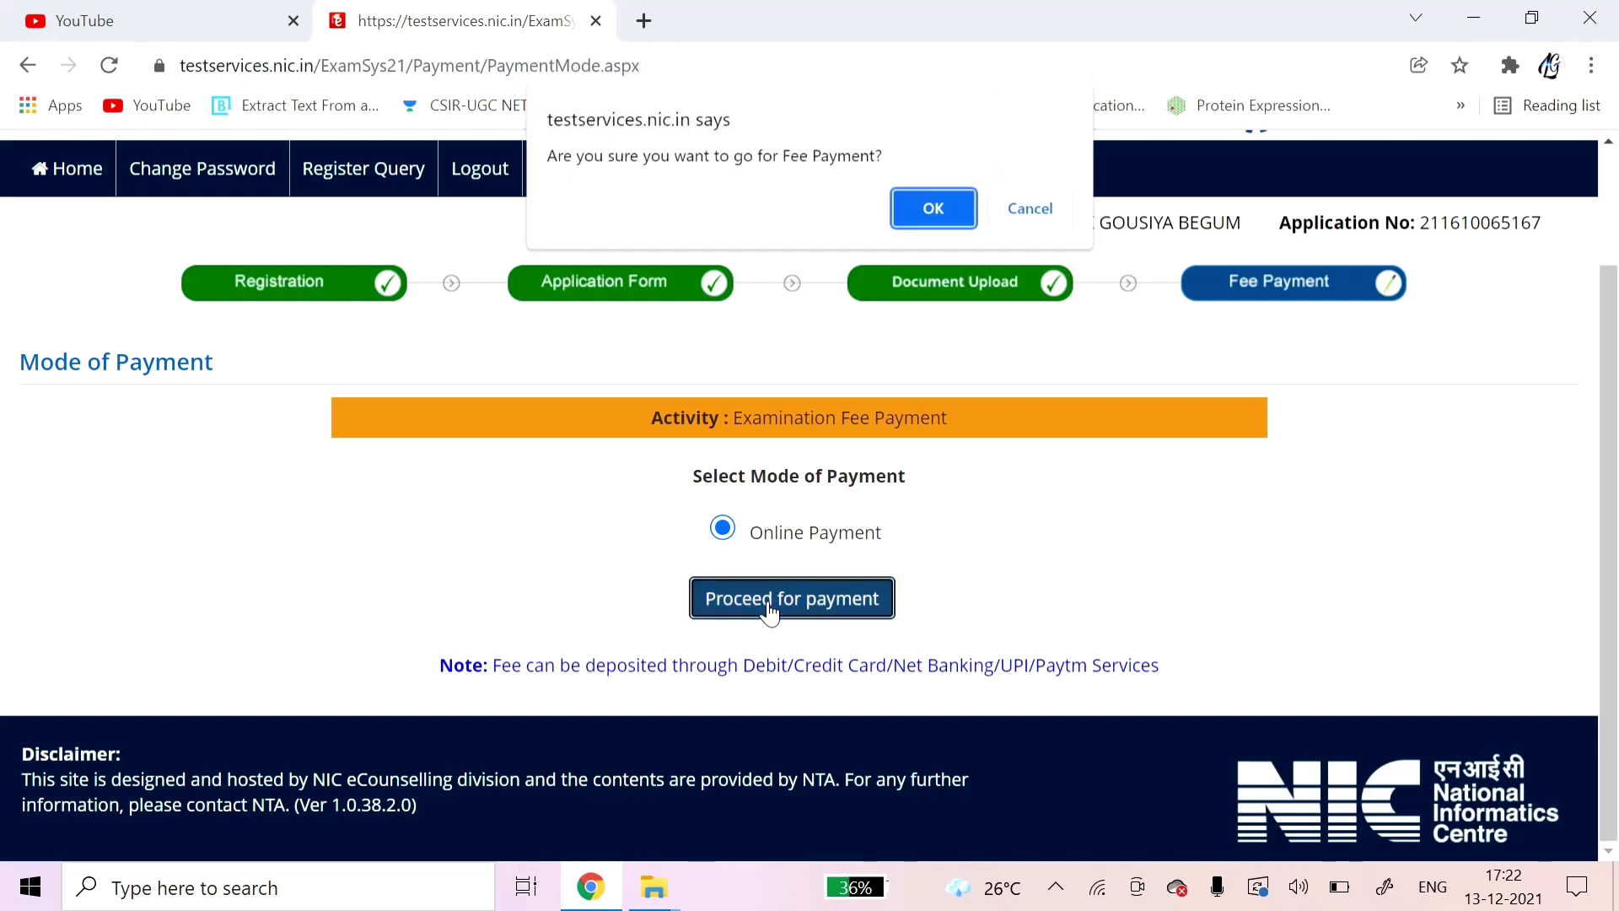
pyautogui.click(930, 209)
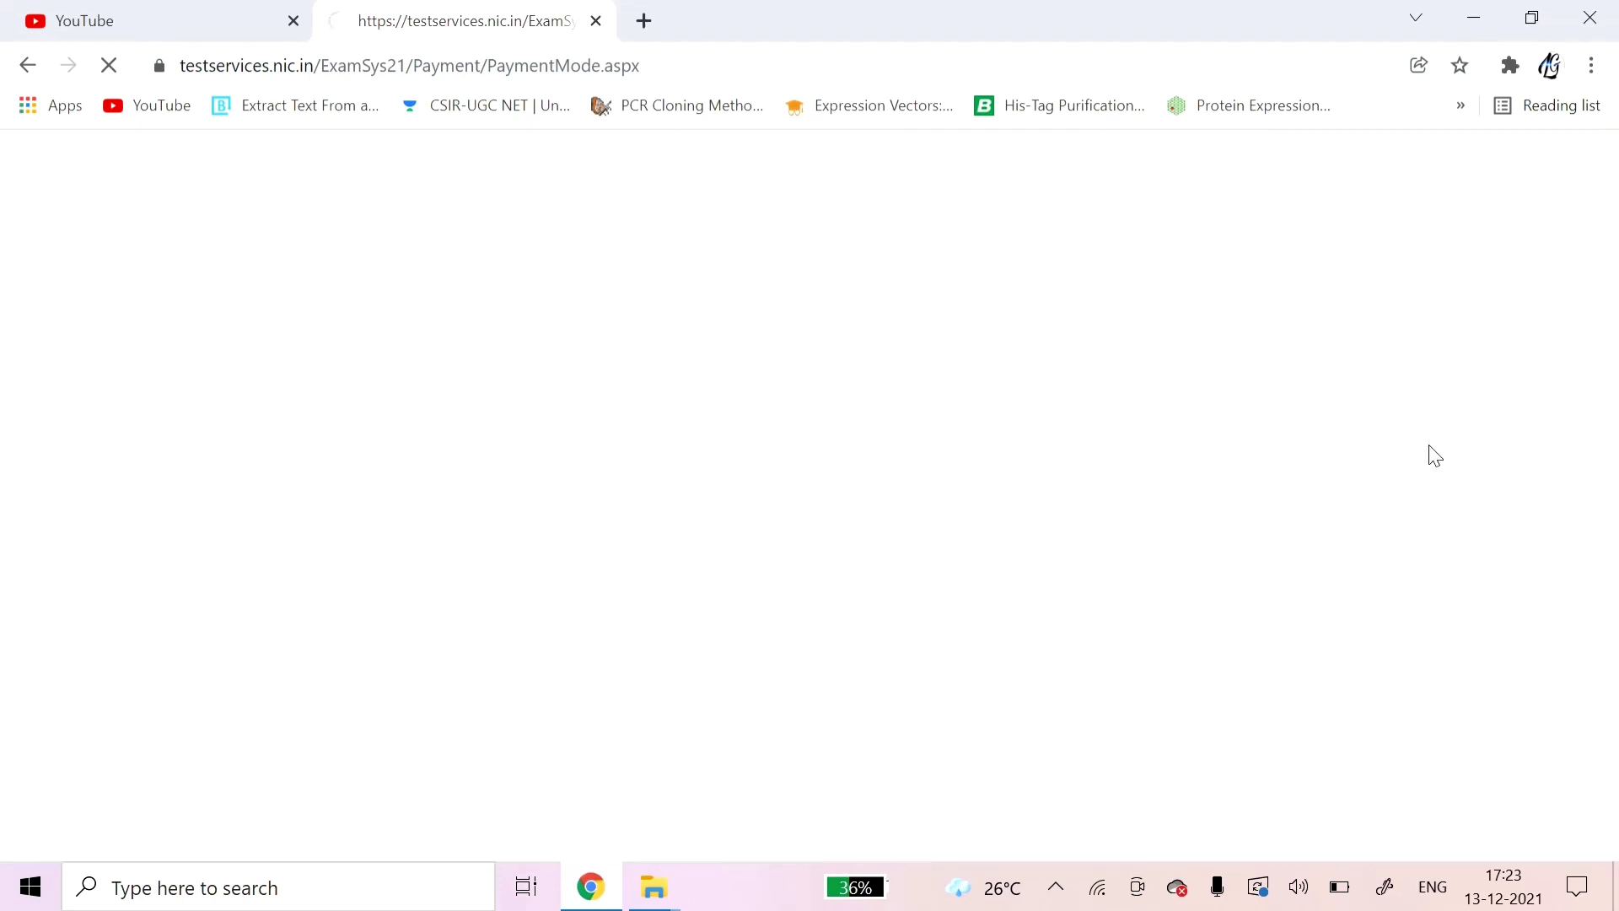
pyautogui.scroll(-2, 1148, 411)
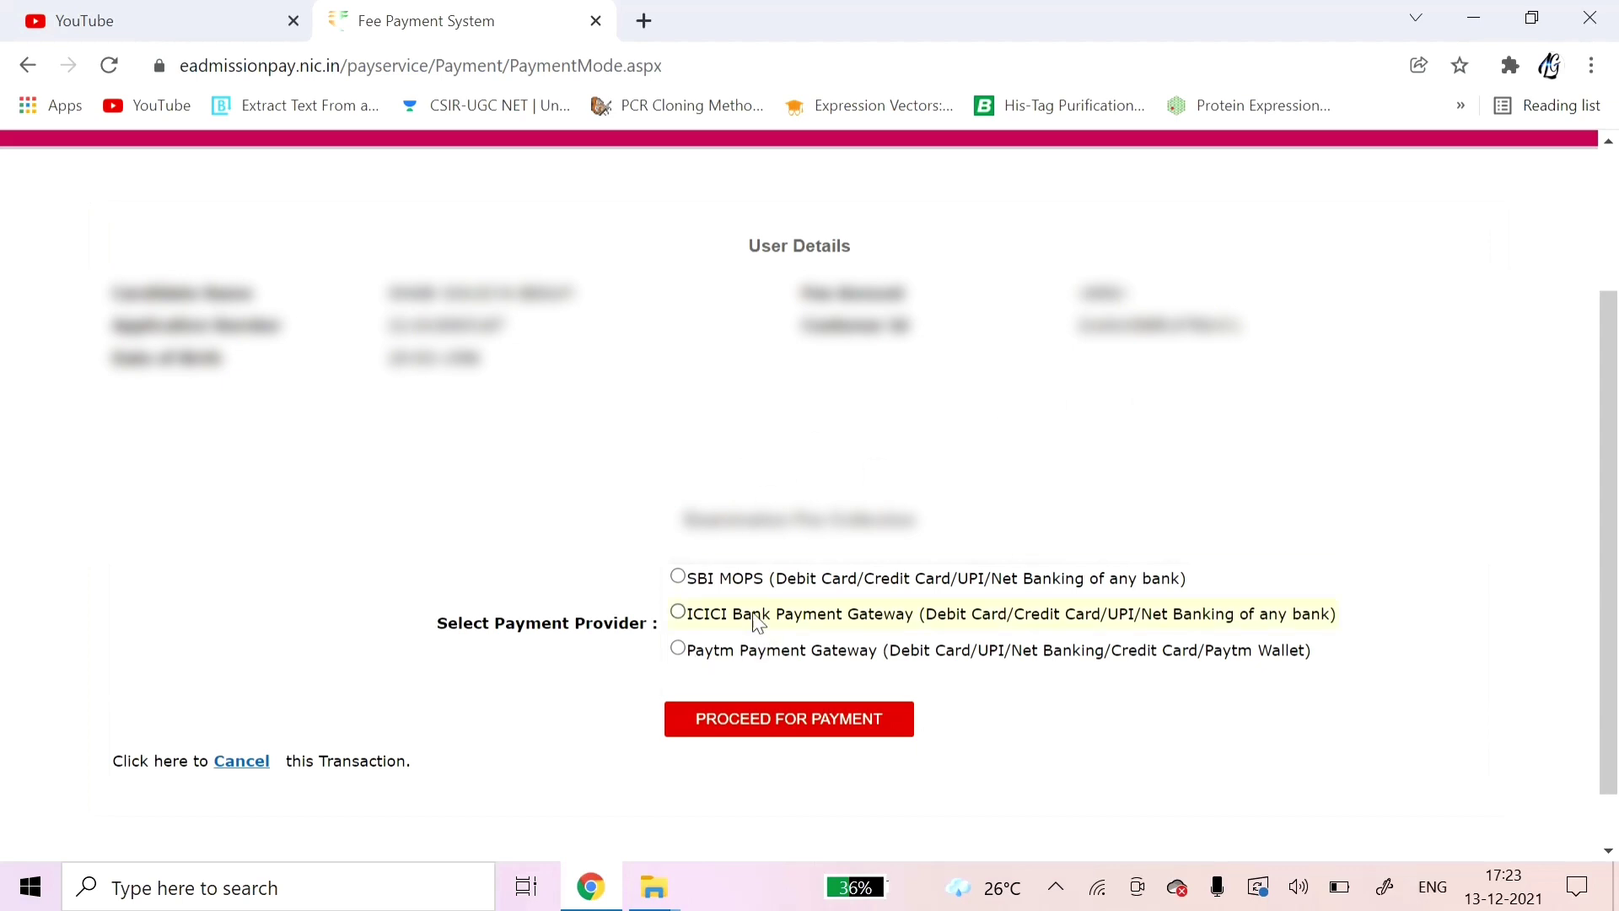
pyautogui.click(676, 580)
pyautogui.click(735, 734)
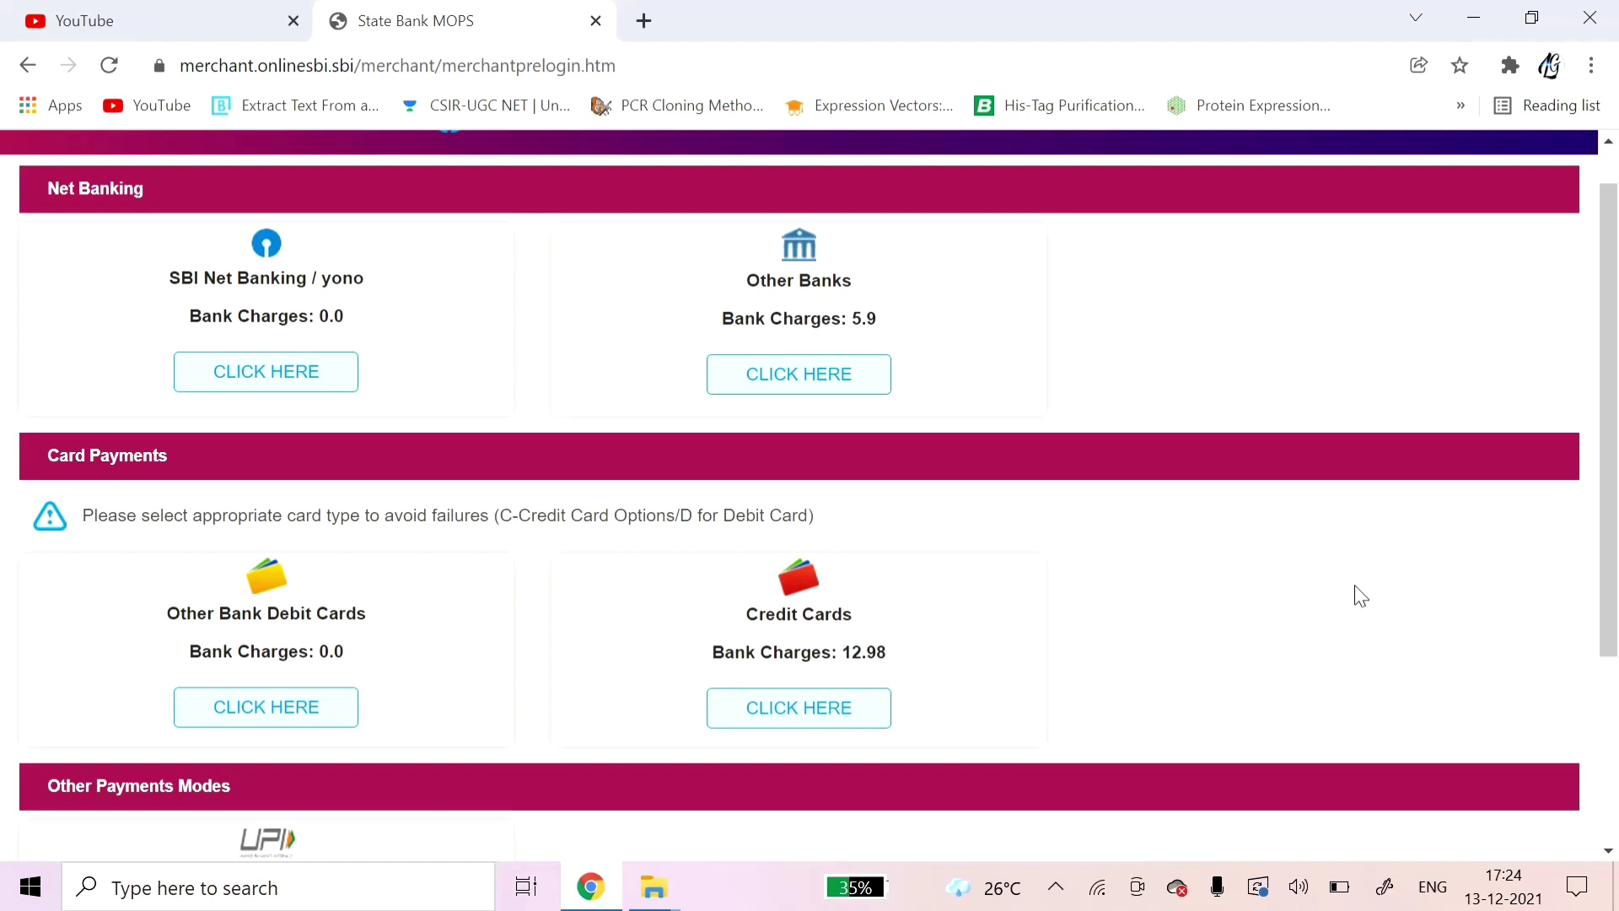
# Choose UPI as the SBI payment mode, pay the examination fee by QR code, and acknowledge the transaction status.
pyautogui.scroll(-4, 1359, 595)
pyautogui.scroll(-1, 1359, 596)
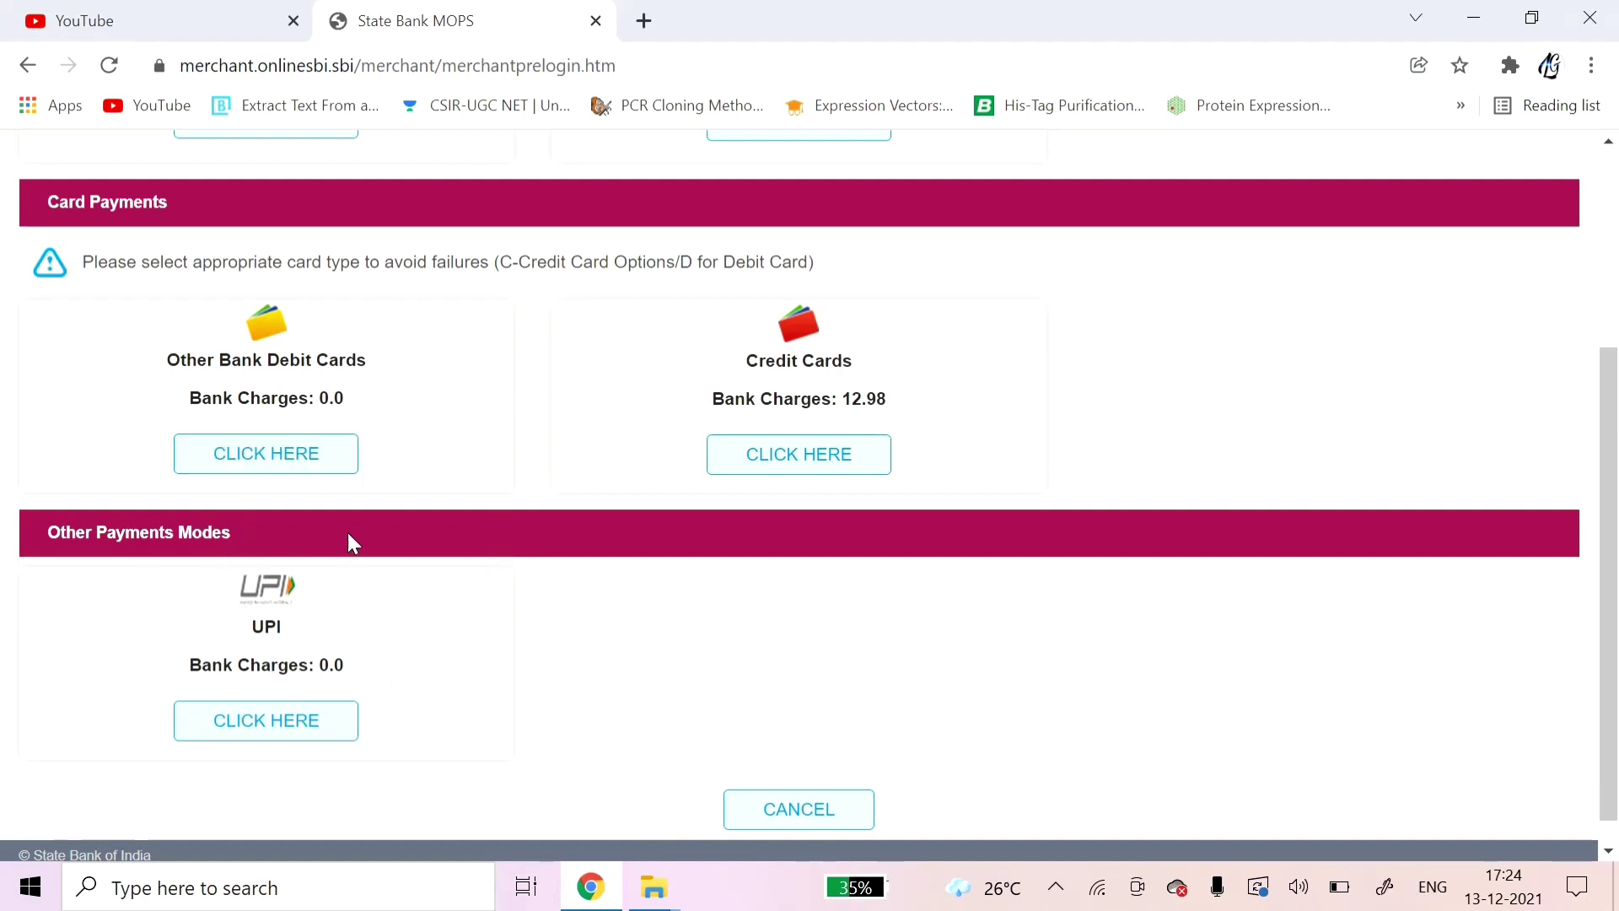
pyautogui.click(307, 740)
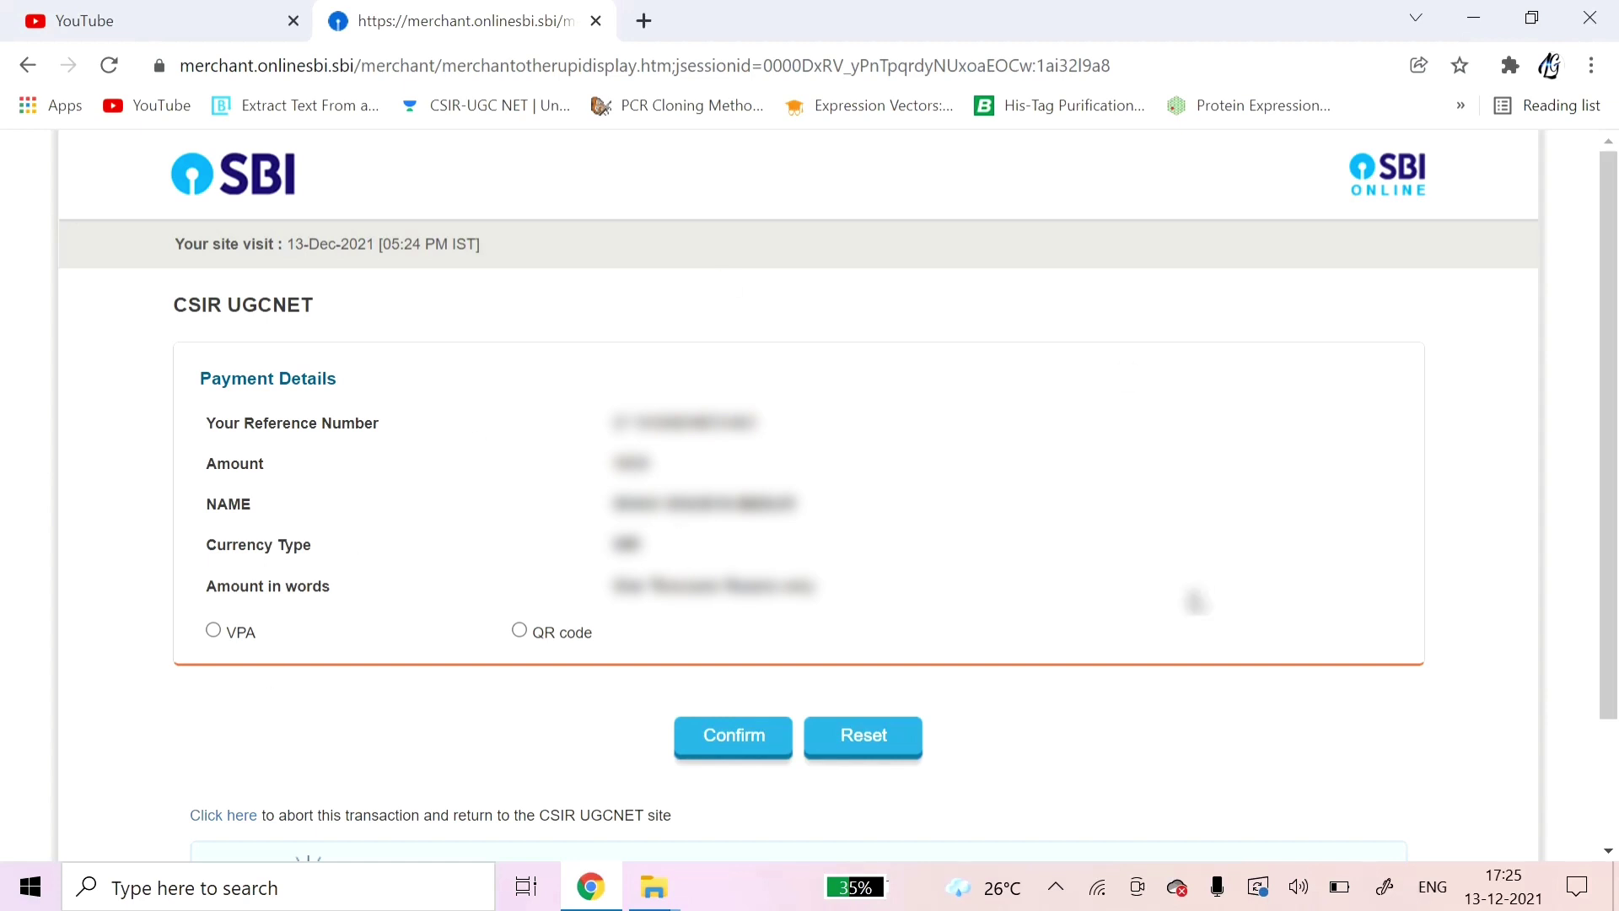
pyautogui.click(520, 632)
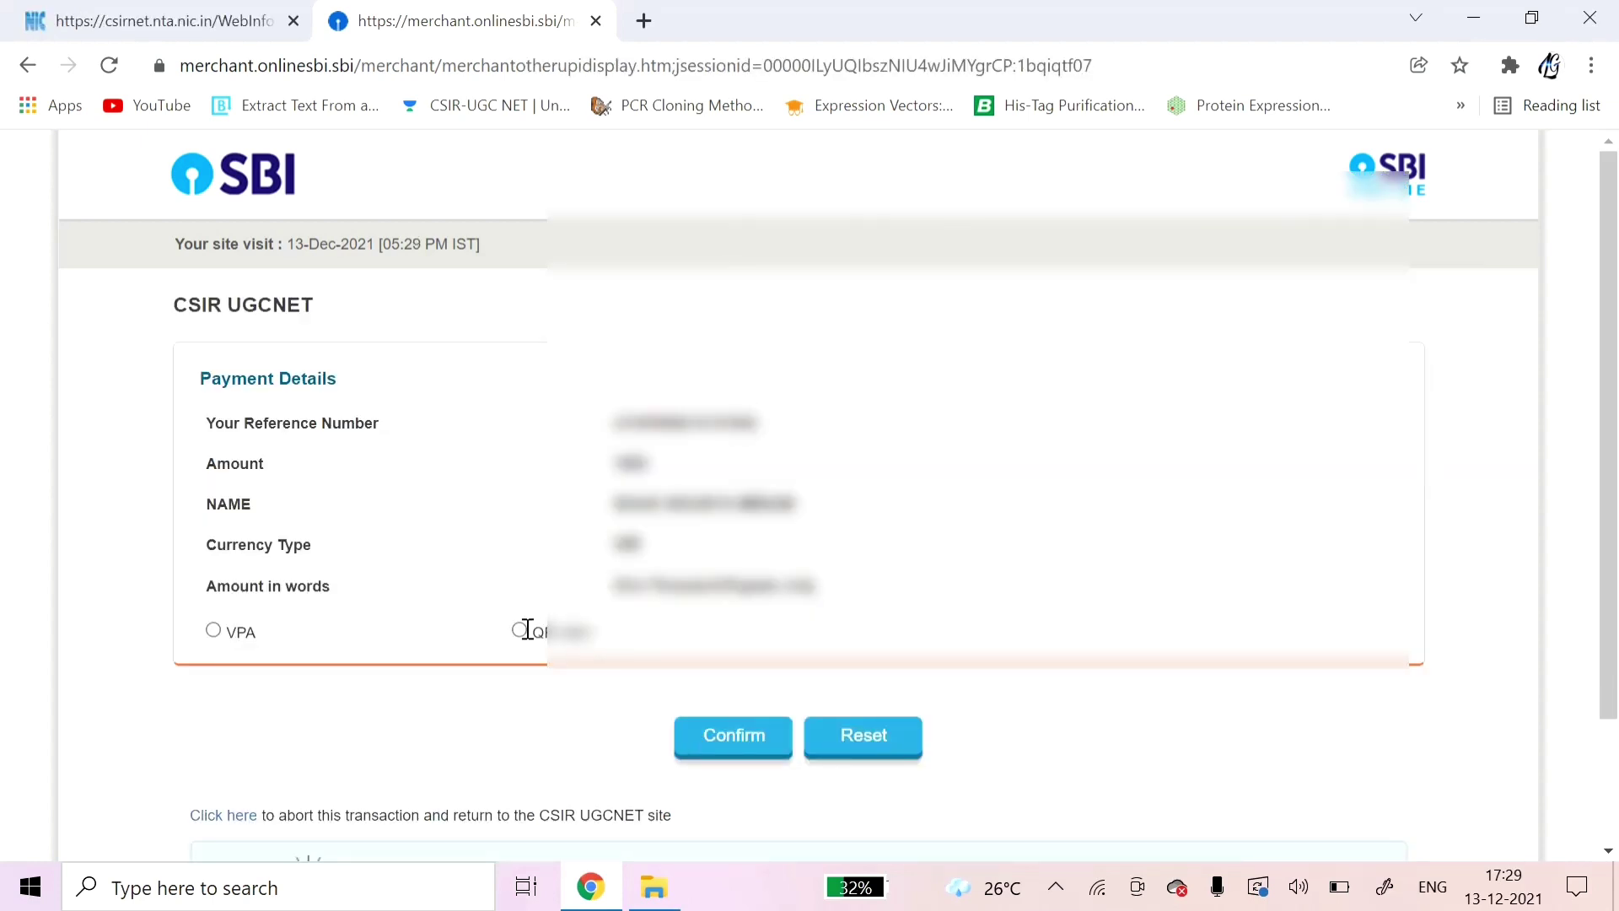
pyautogui.click(520, 631)
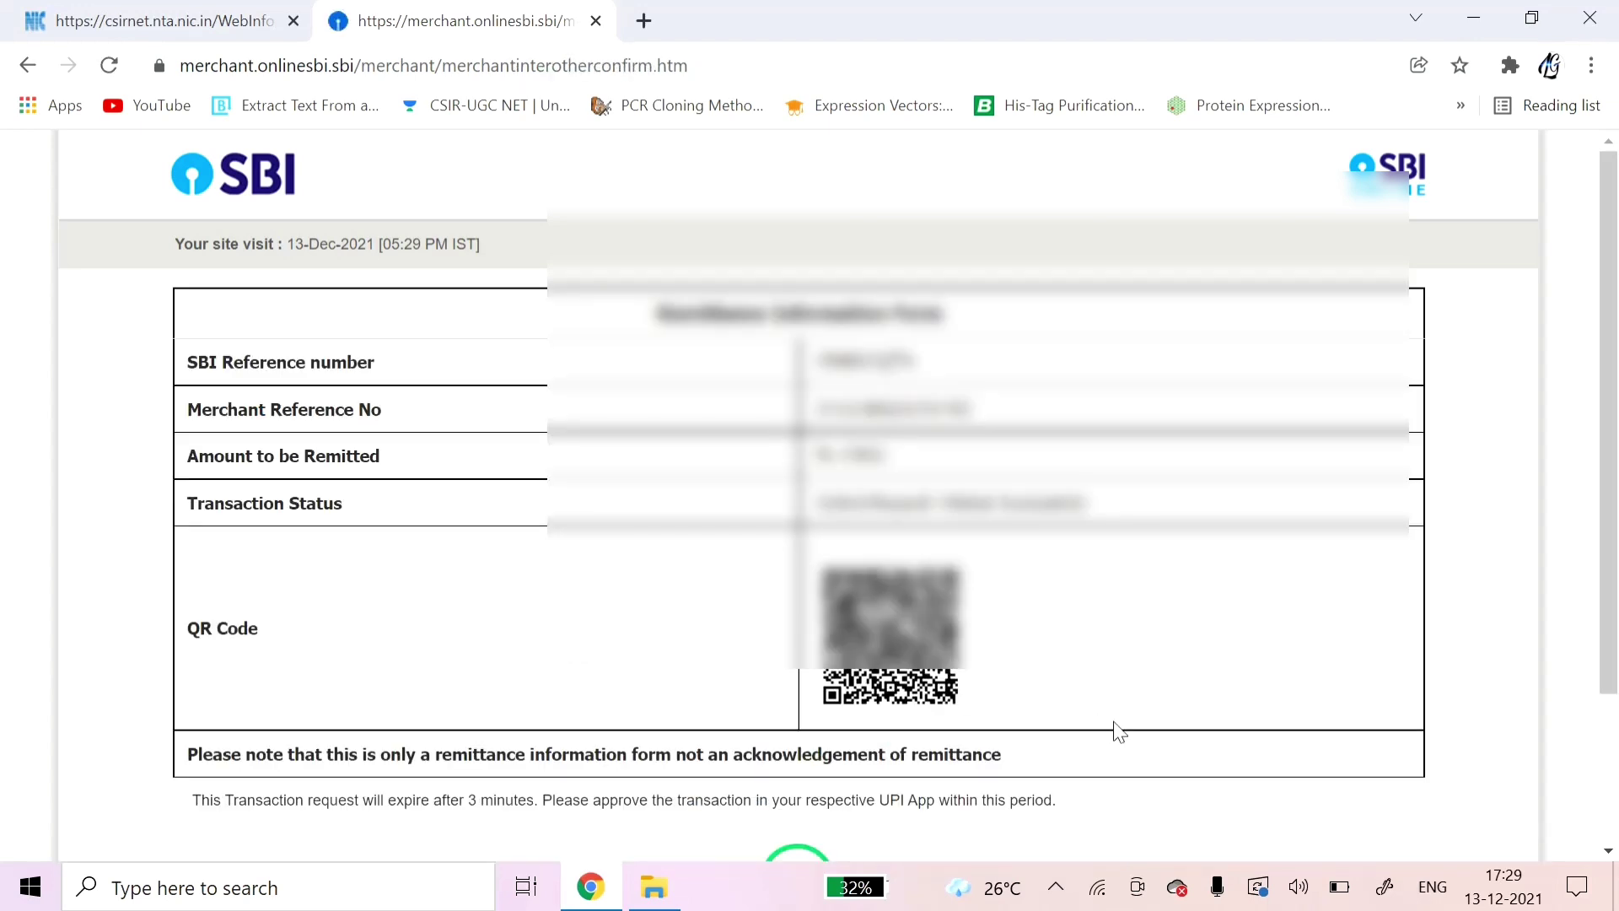
pyautogui.scroll(-1, 1118, 731)
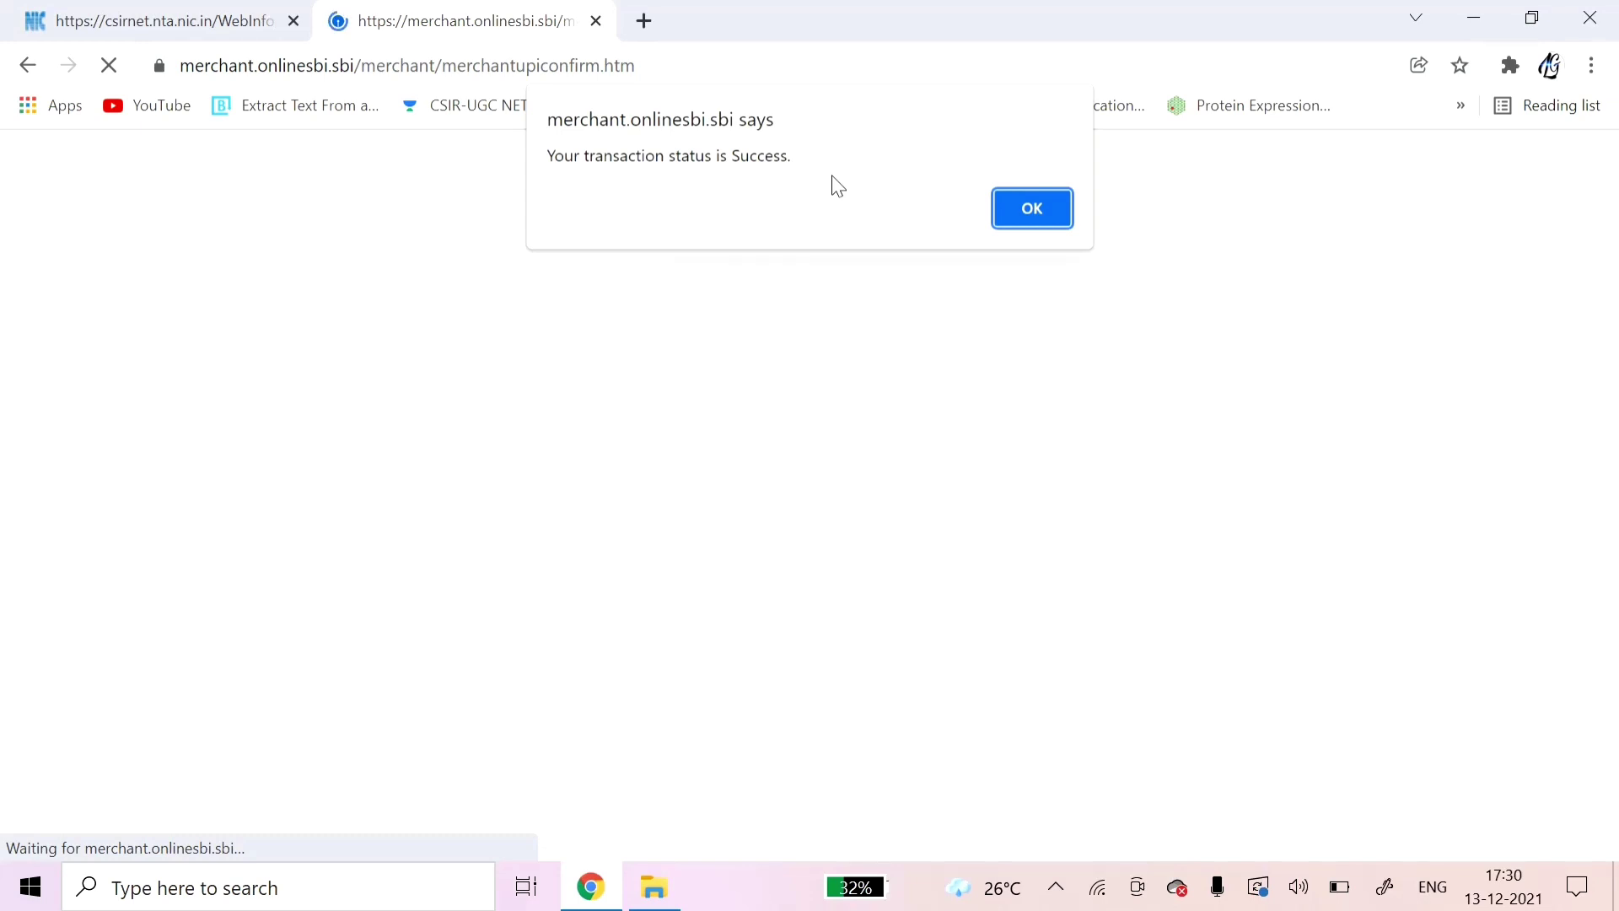
pyautogui.click(1029, 211)
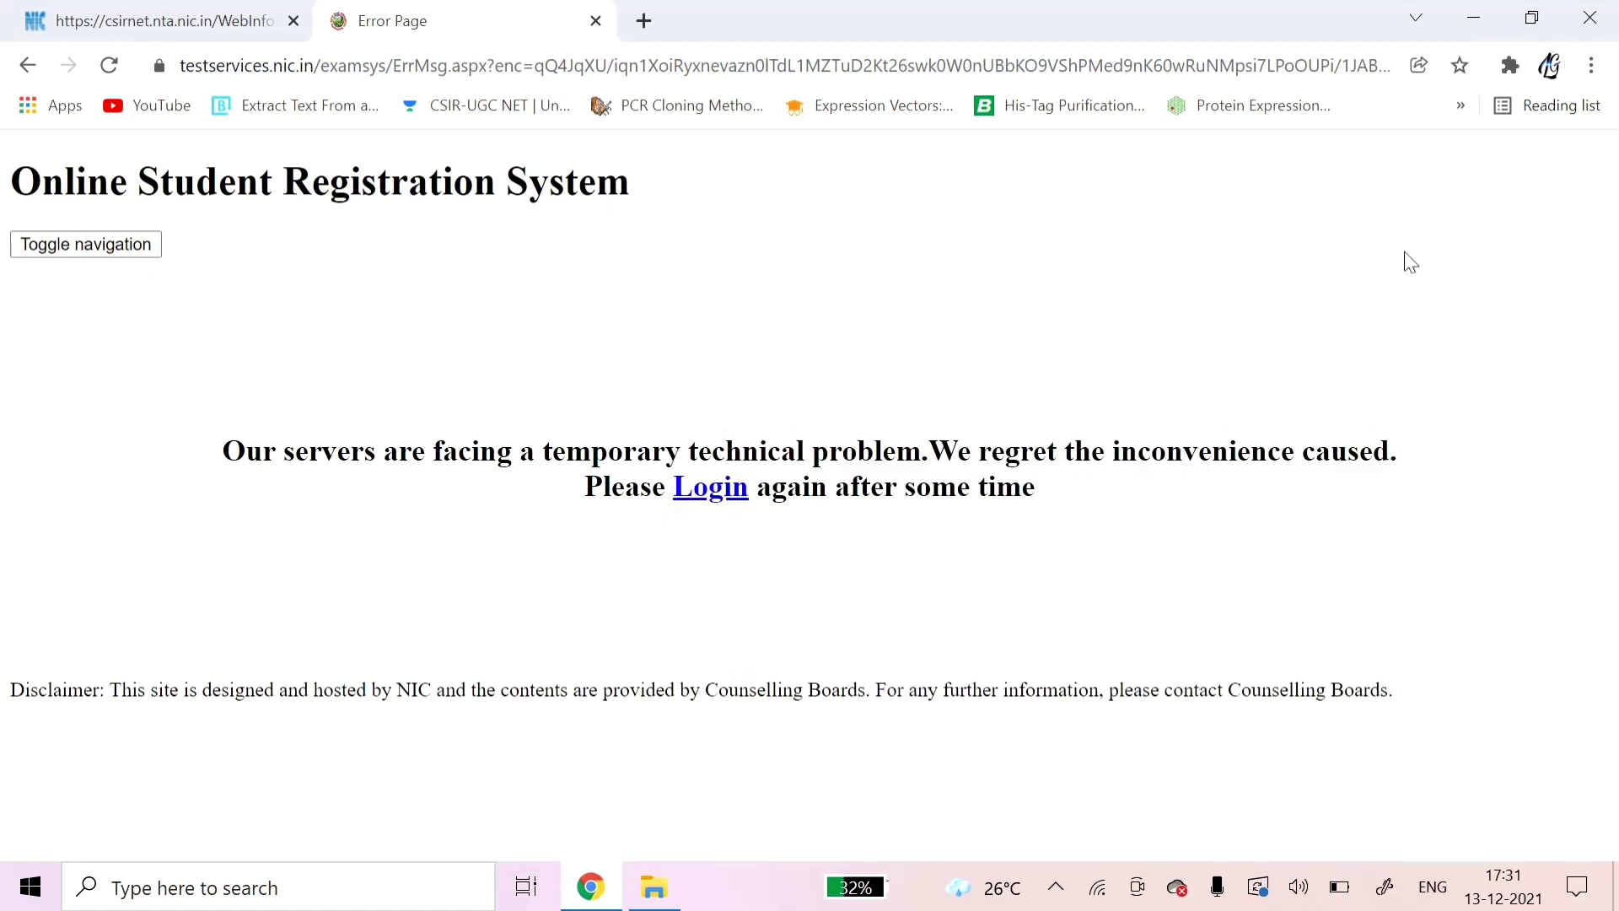
# Close the two old browser pages in favour of a new one and search Google for "csir net".
pyautogui.click(644, 20)
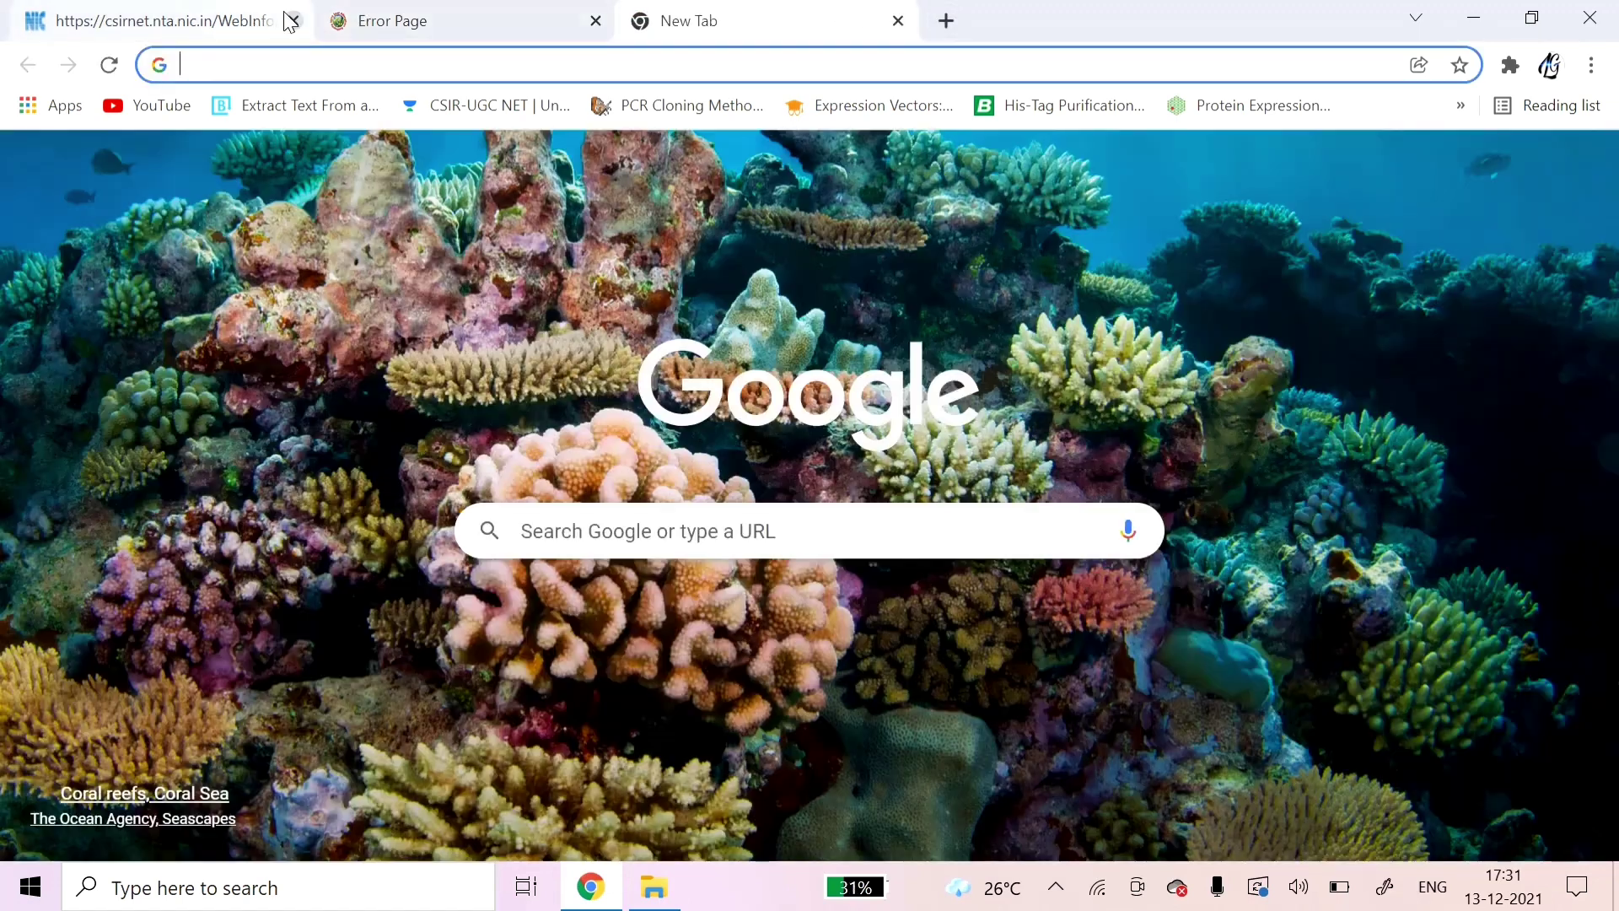
pyautogui.click(291, 21)
pyautogui.click(301, 21)
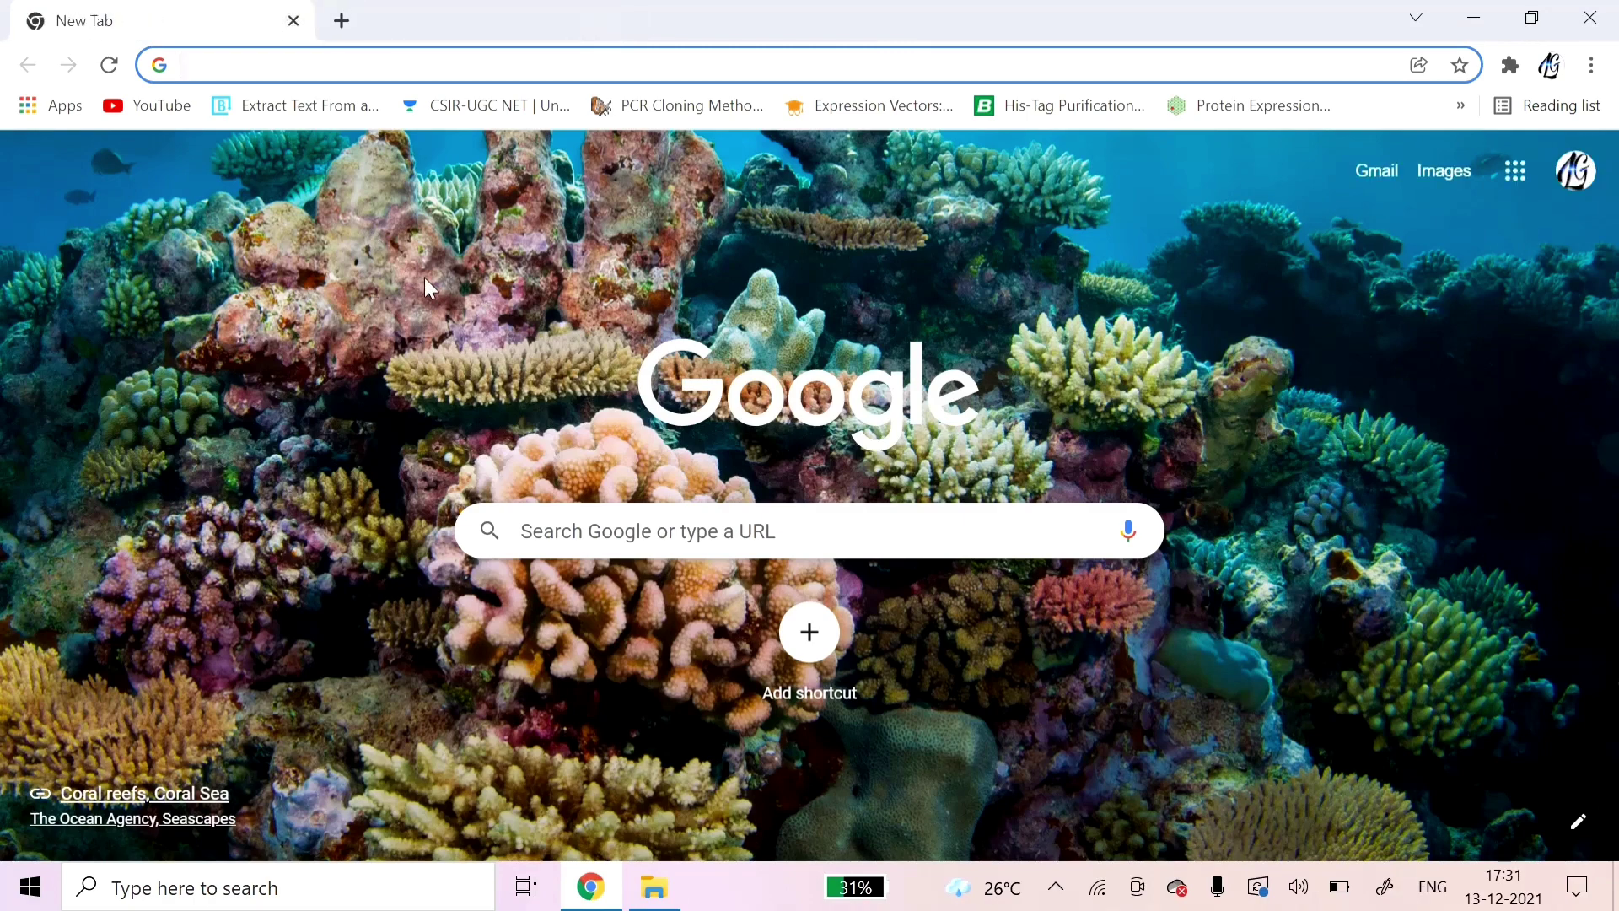
pyautogui.write('csir net')
pyautogui.press('Return')
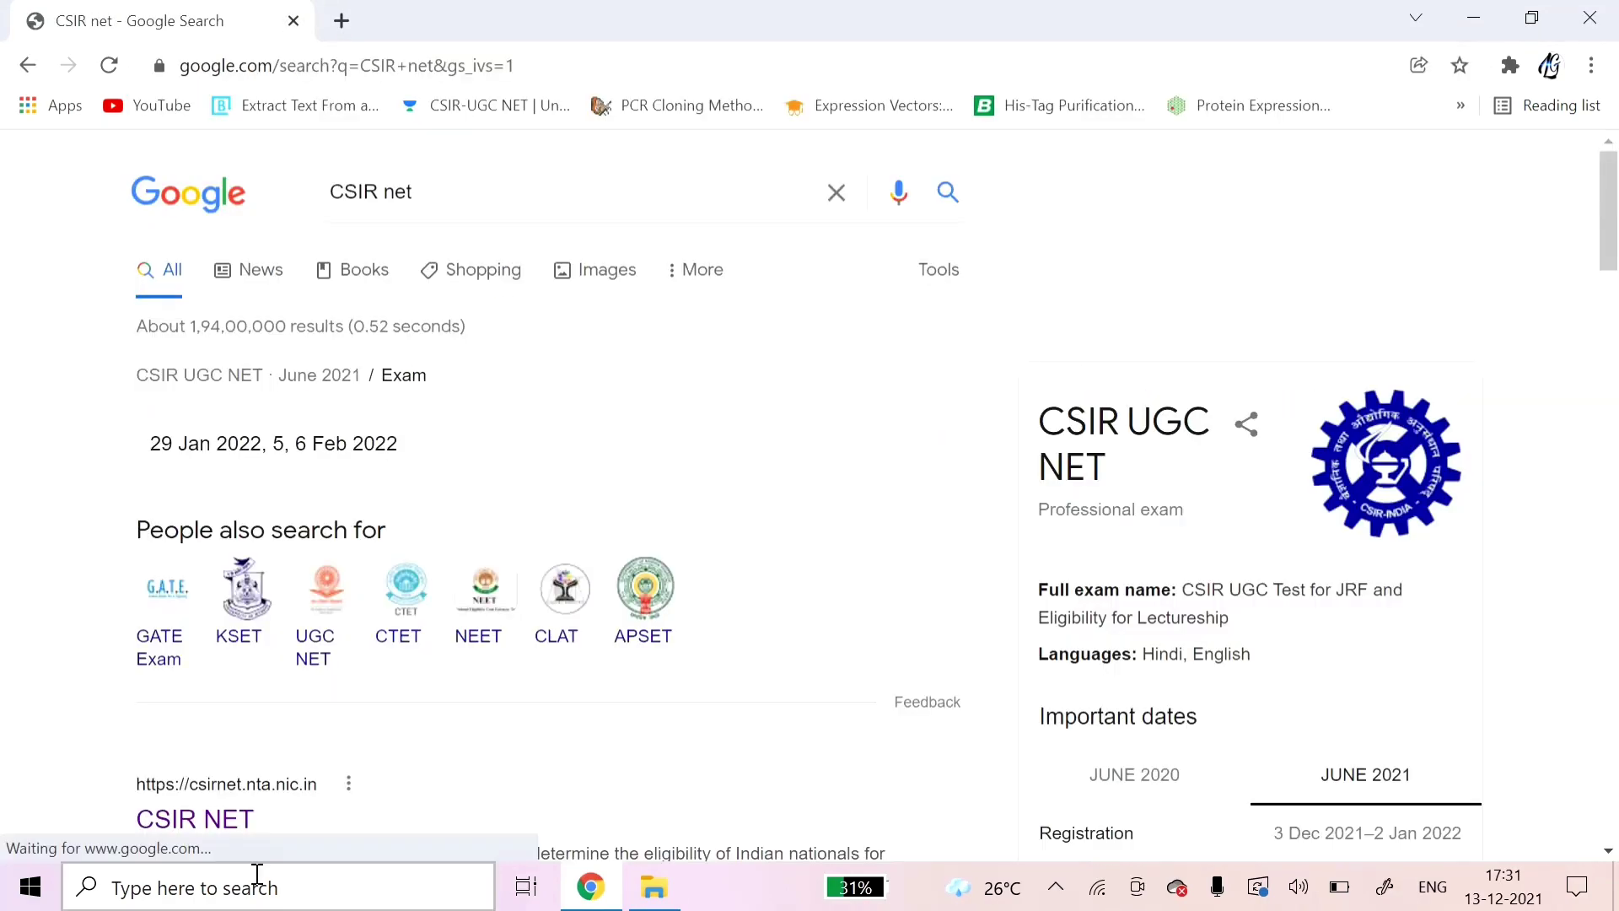
# Open the CSIR NET website from the search results and go to the Joint CSIR-UGC NET June 2021 registration form page.
pyautogui.click(195, 822)
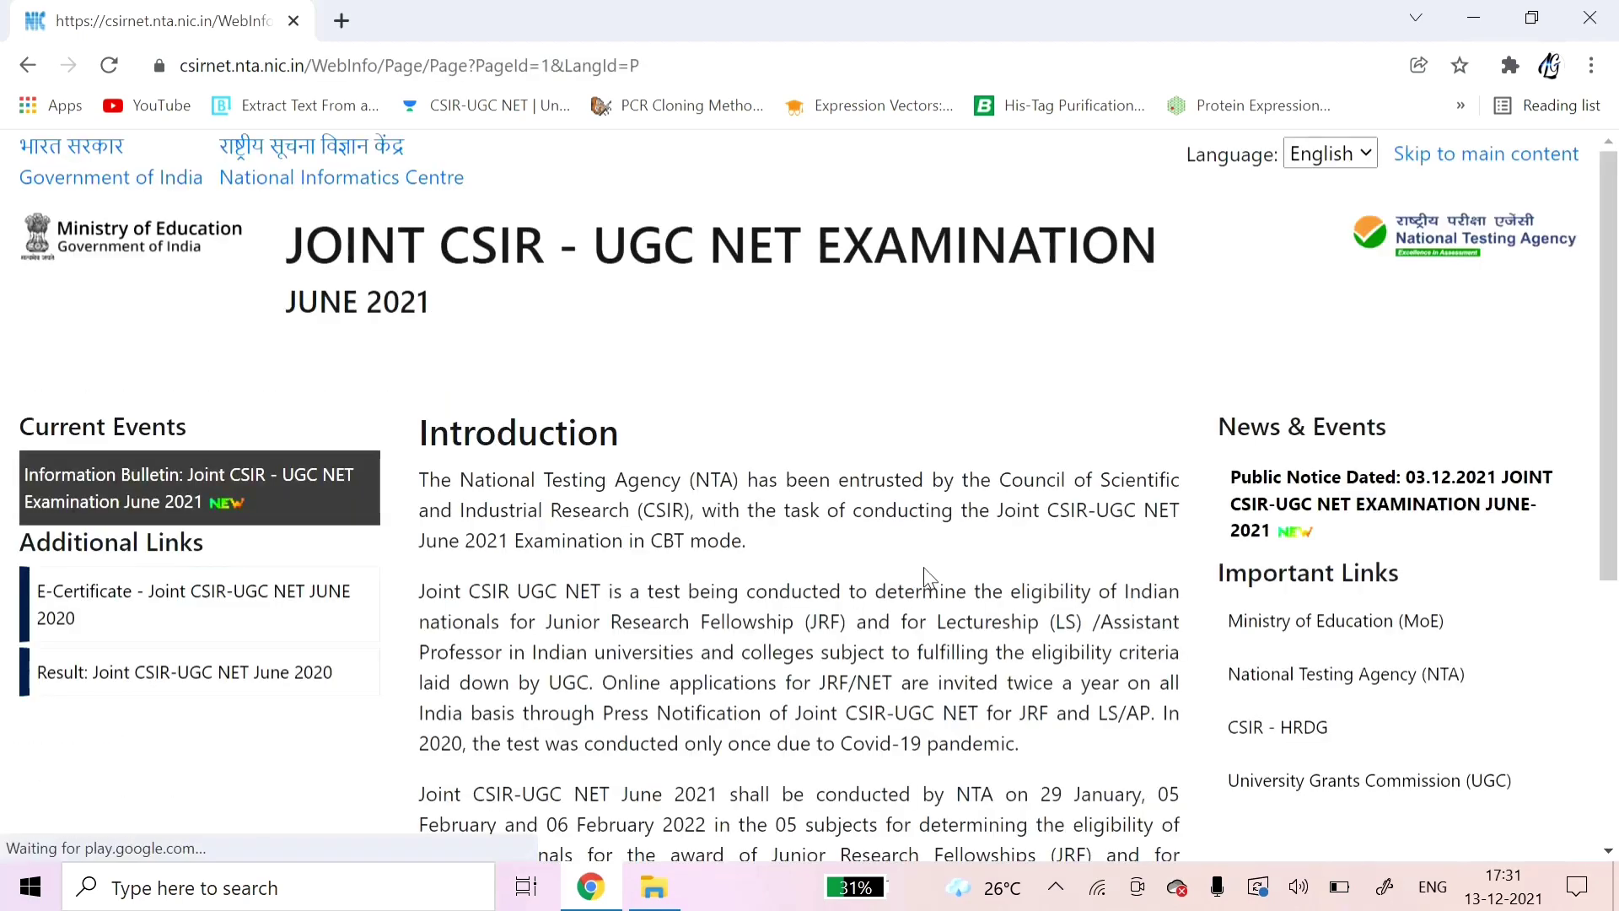
pyautogui.scroll(-3, 829, 690)
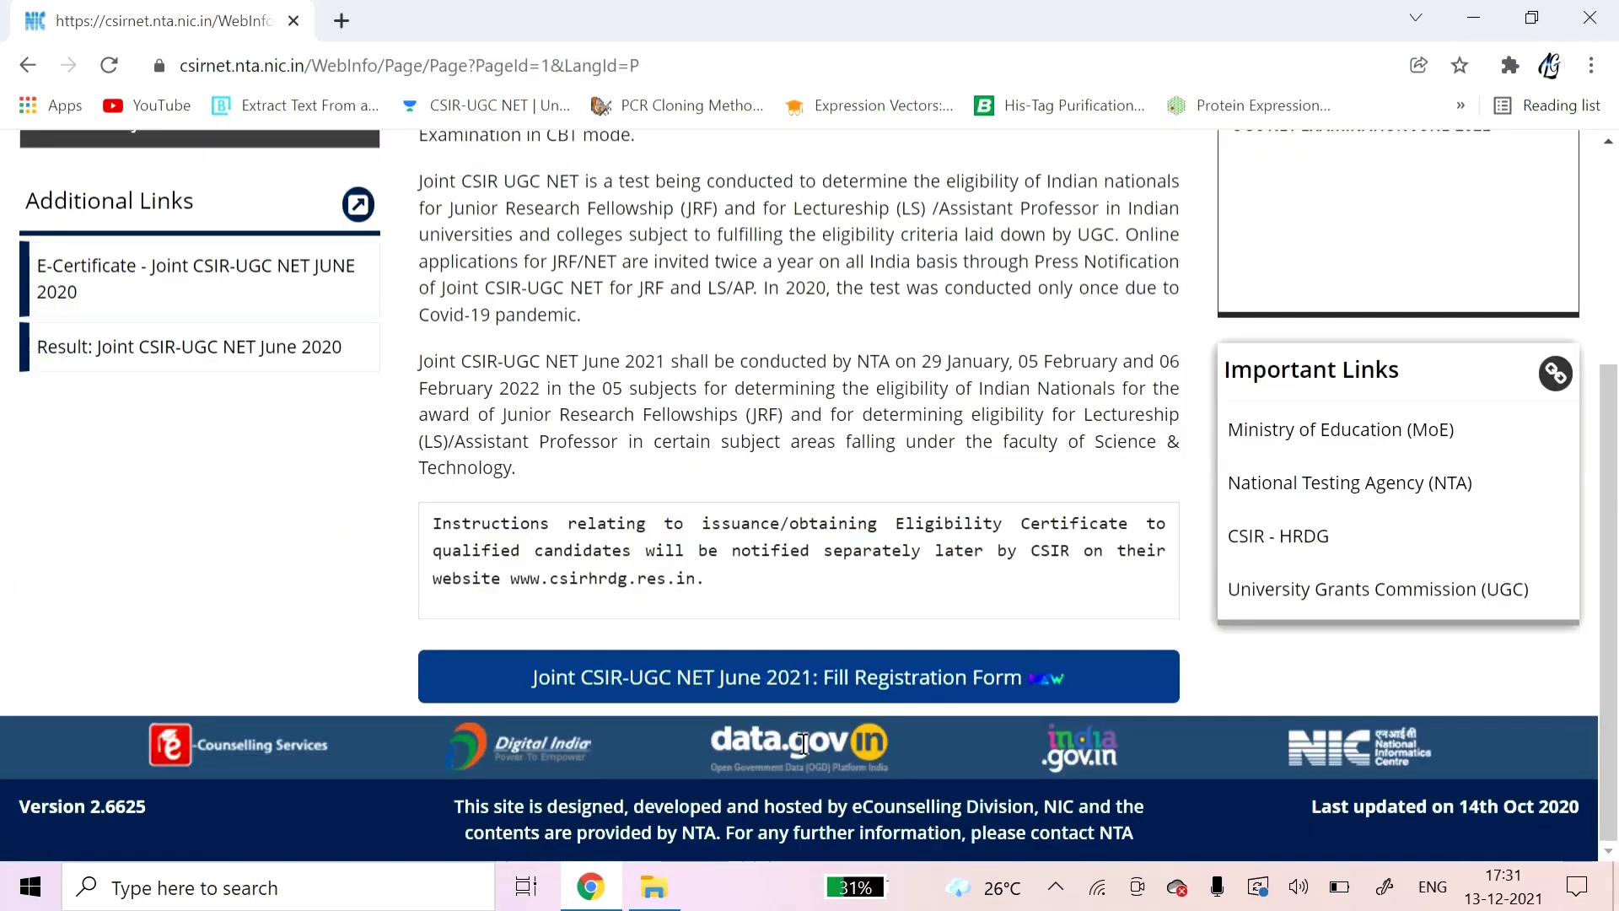
pyautogui.click(828, 679)
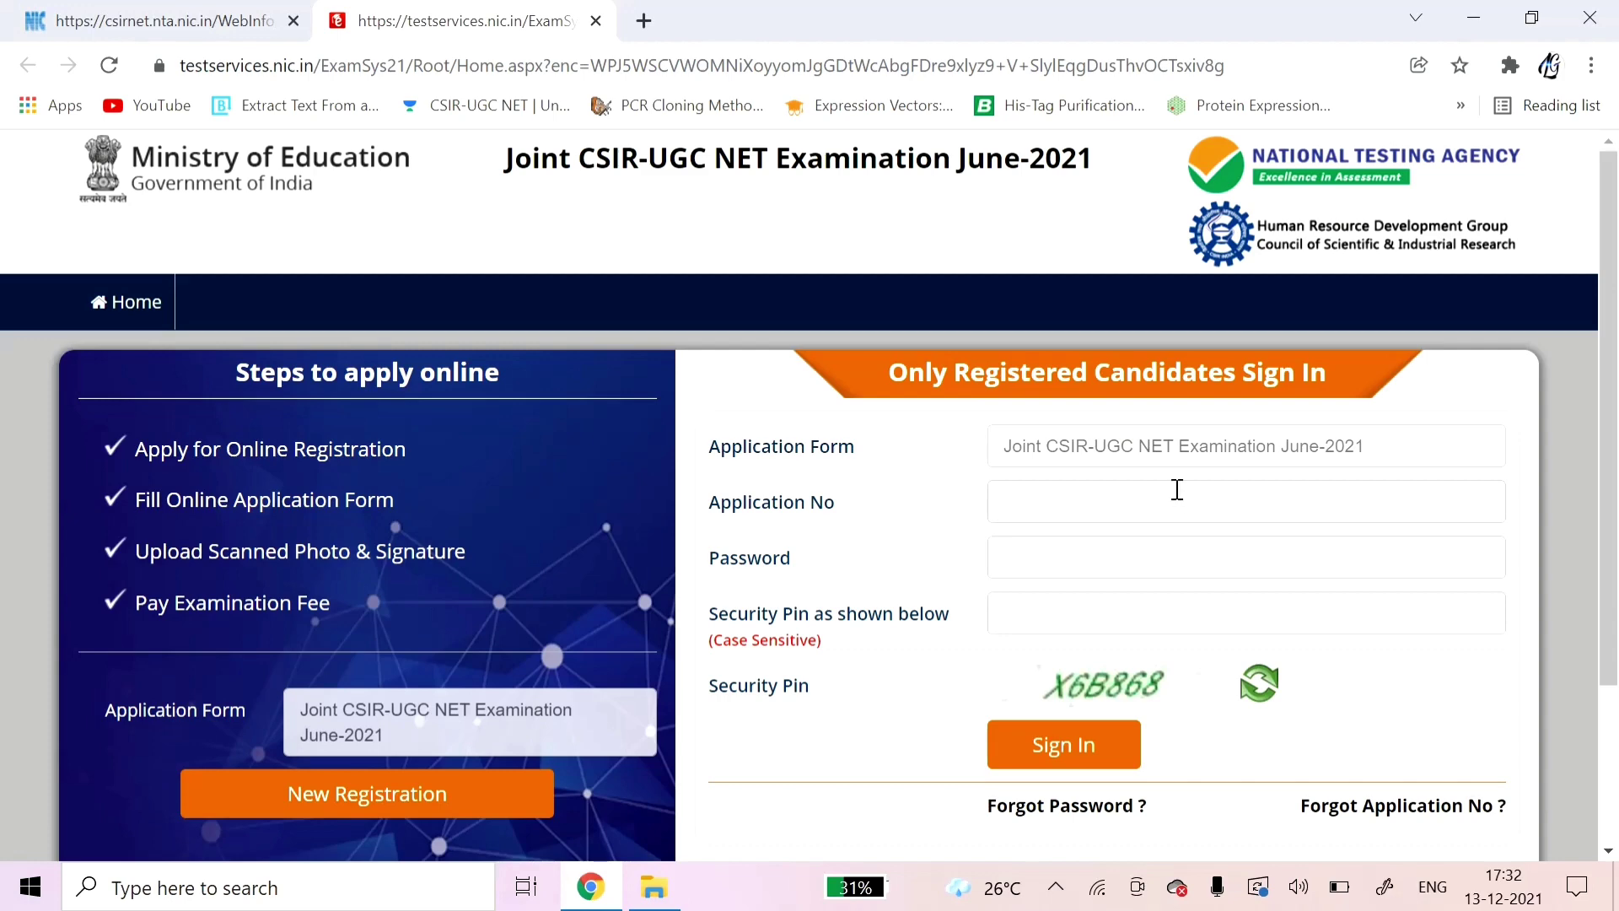
# Sign in as a registered candidate with the application number and download the confirmation page.
pyautogui.click(1117, 502)
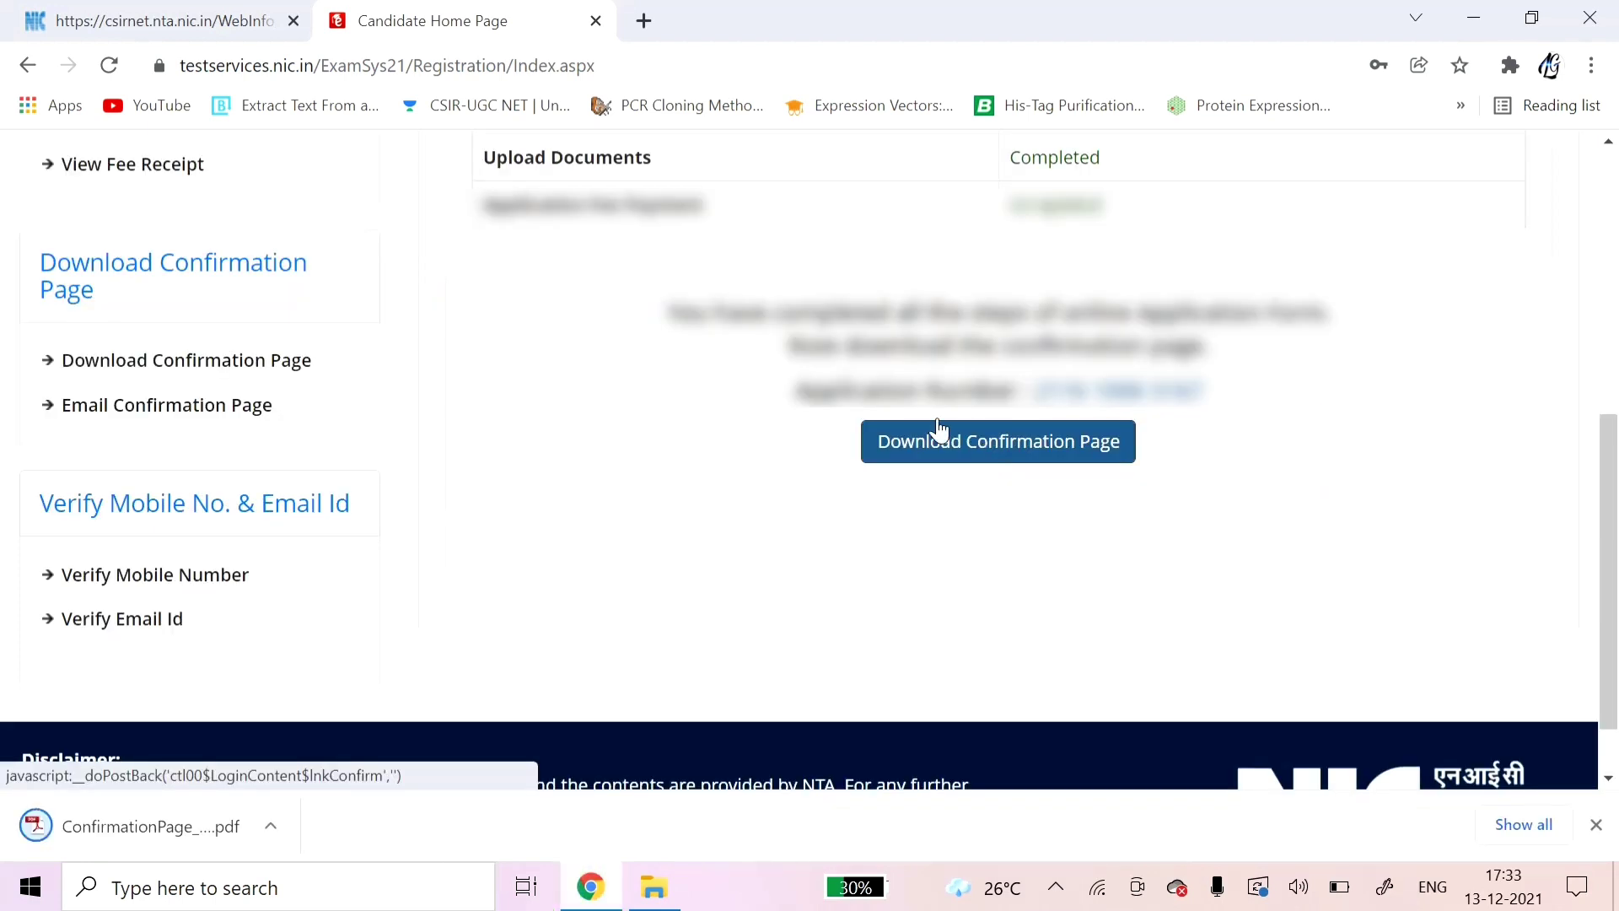
pyautogui.click(984, 453)
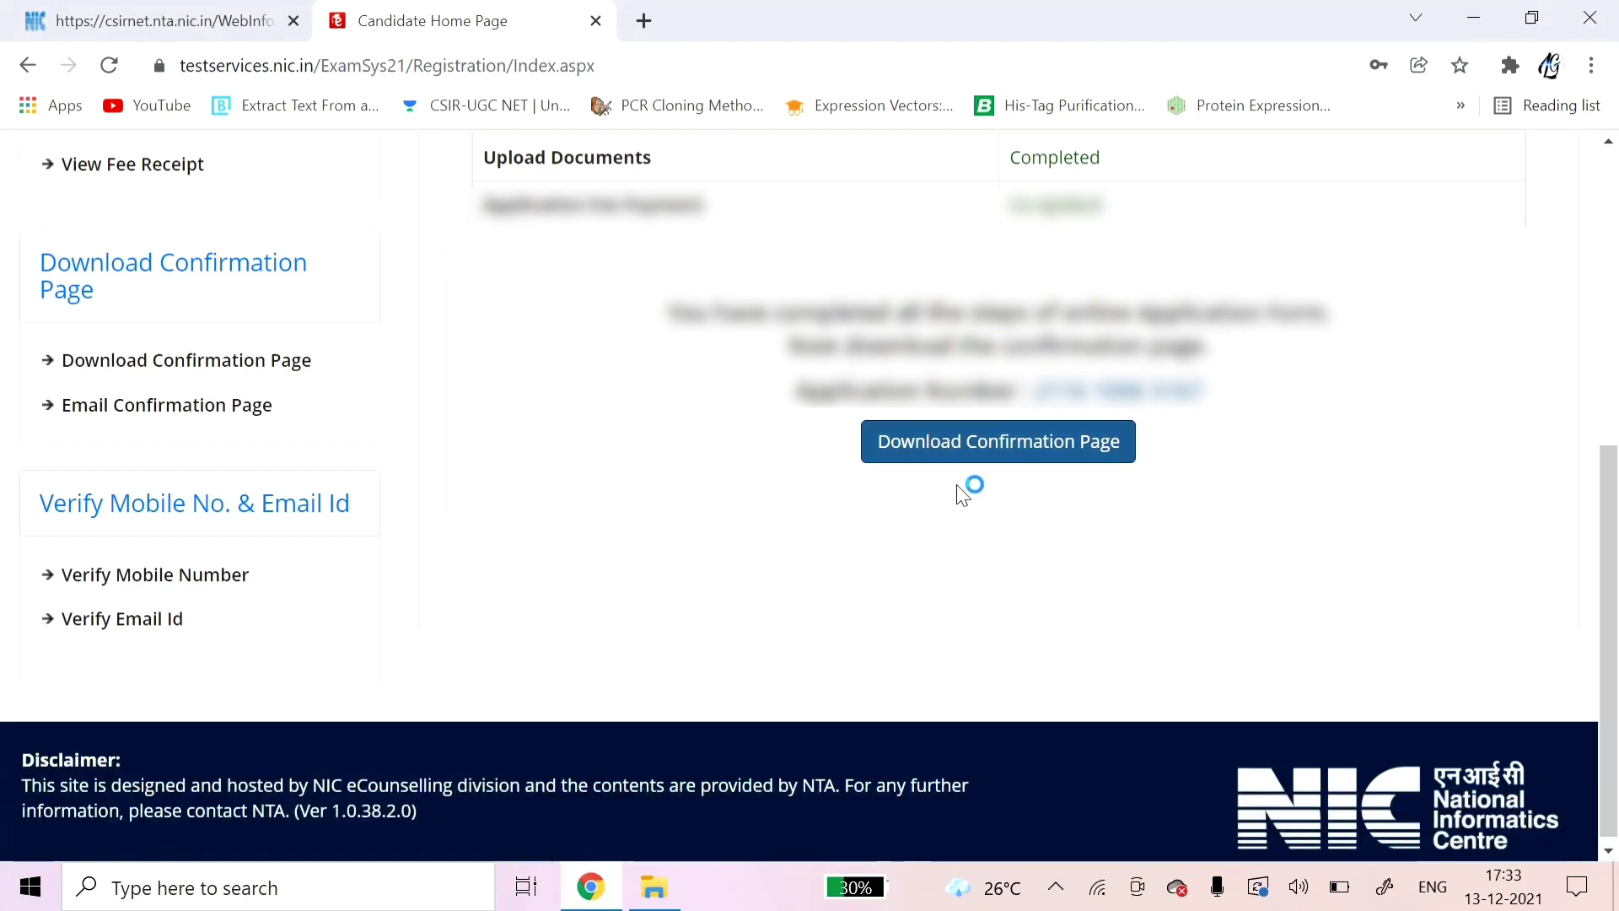